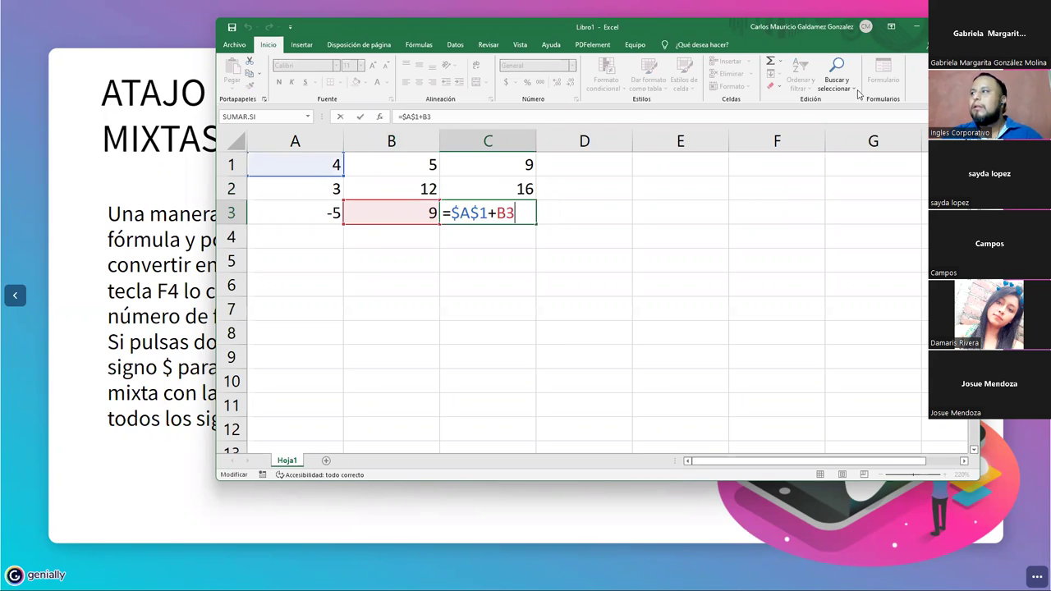
# Advance the Genially slides past 'Fin de la teoria' to 'Realizar Ejercicio', then return to Excel.
pyautogui.click(914, 33)
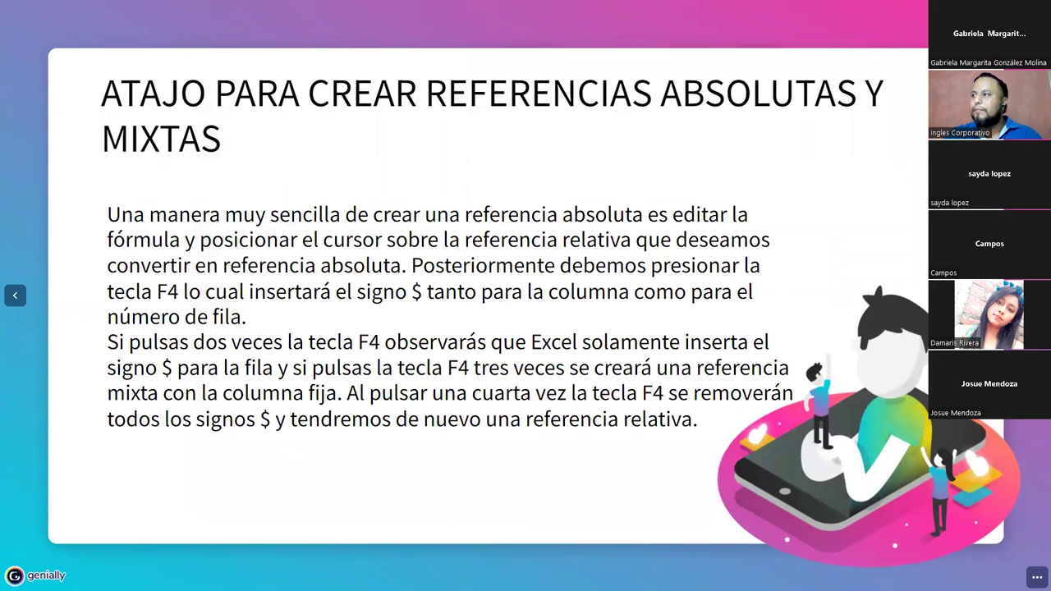
pyautogui.press('Right')
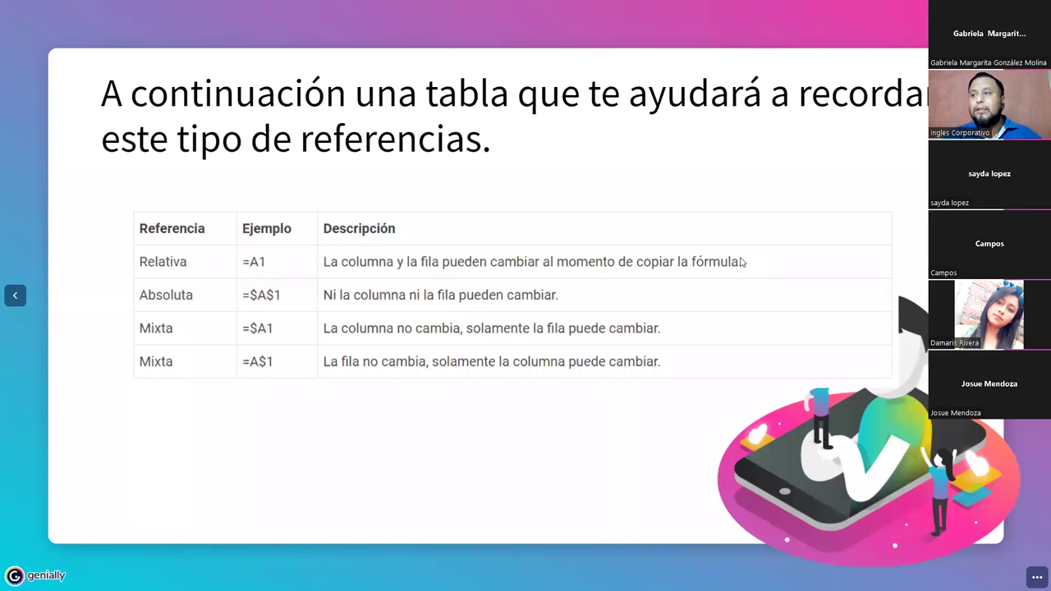
pyautogui.press('Right')
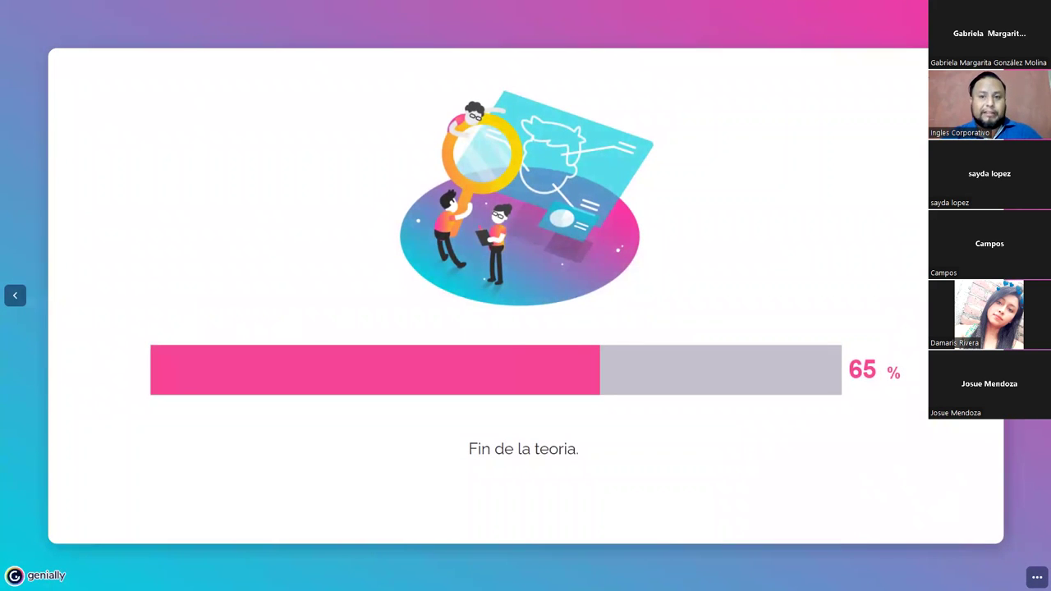
pyautogui.press('Right')
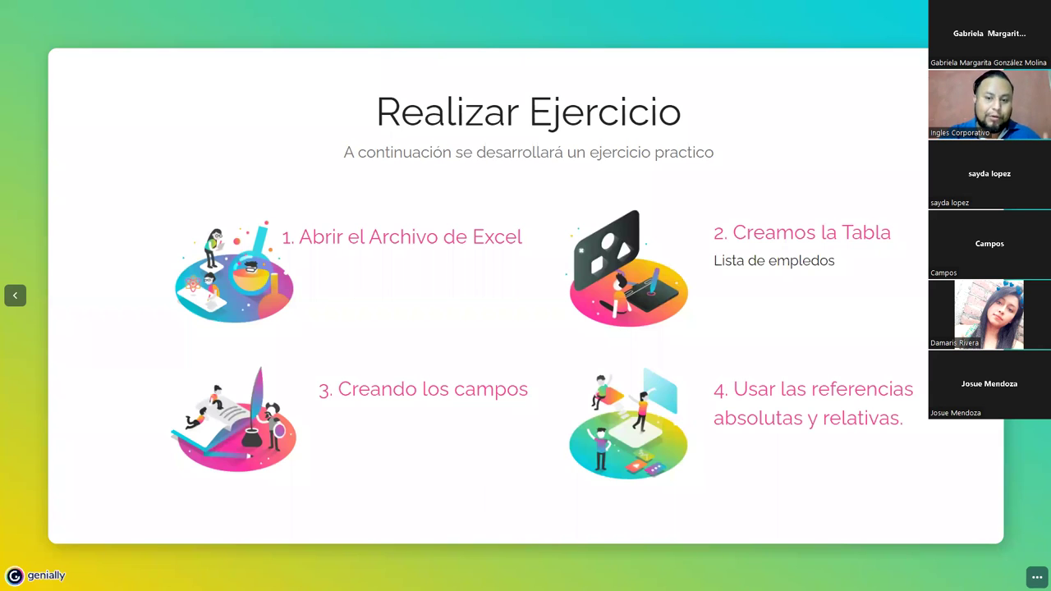
pyautogui.hotkey('alt', 'Tab')
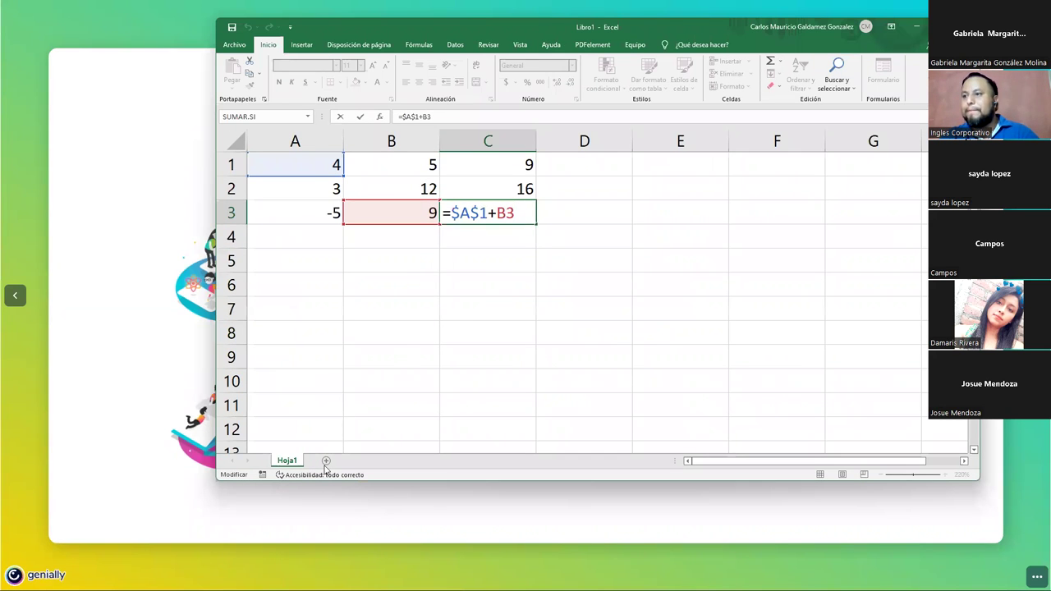
# Add blank sheet Hoja2, maximize and zoom the Excel window, and select A1.
pyautogui.click(326, 460)
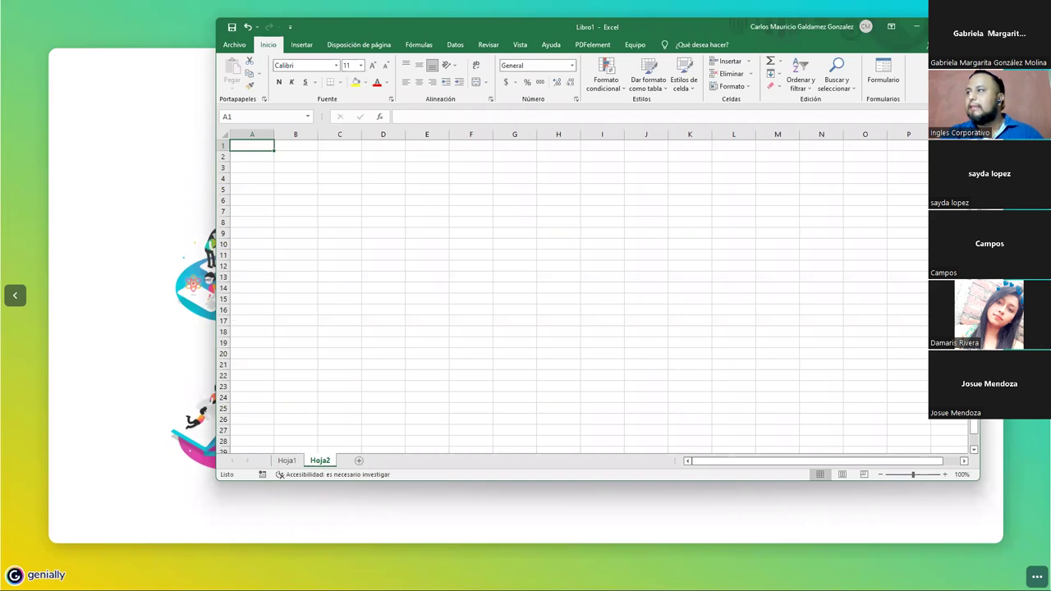
pyautogui.press('super+Up')
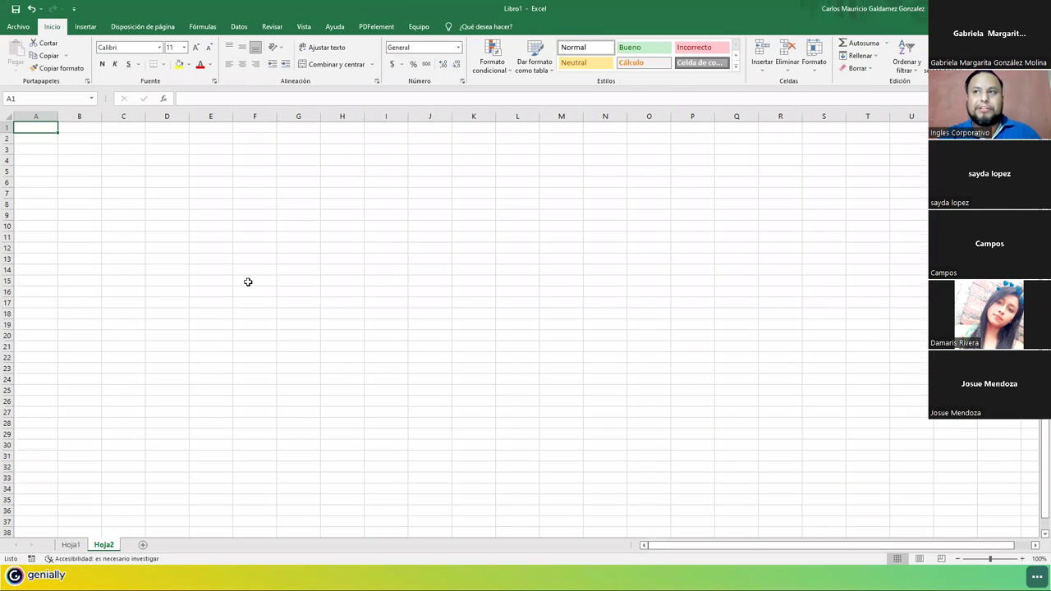
pyautogui.keyDown('ctrl'); pyautogui.scroll(2, 251, 286); pyautogui.keyUp('ctrl')
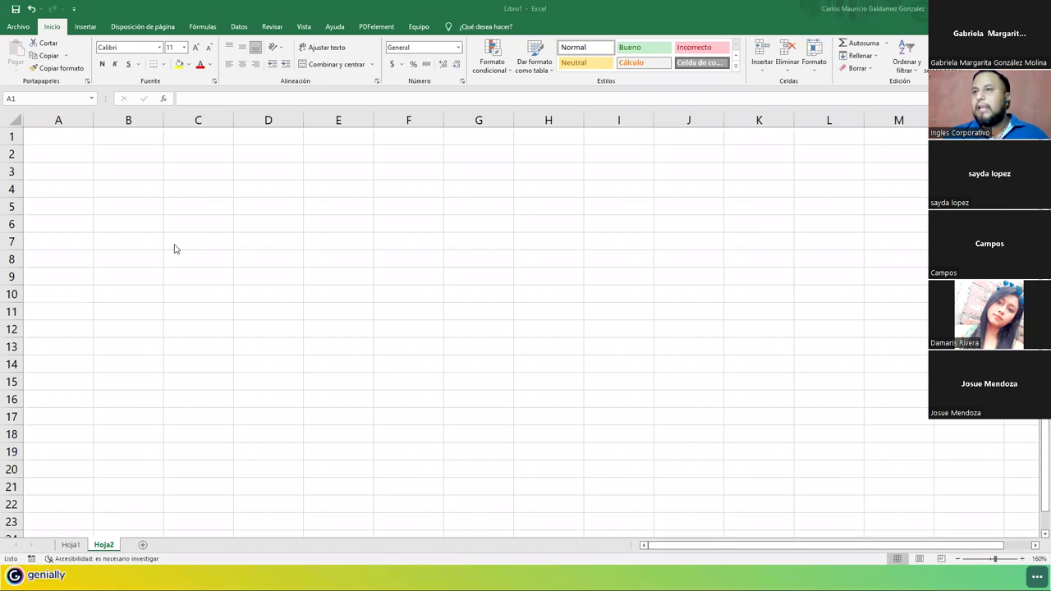
pyautogui.click(56, 136)
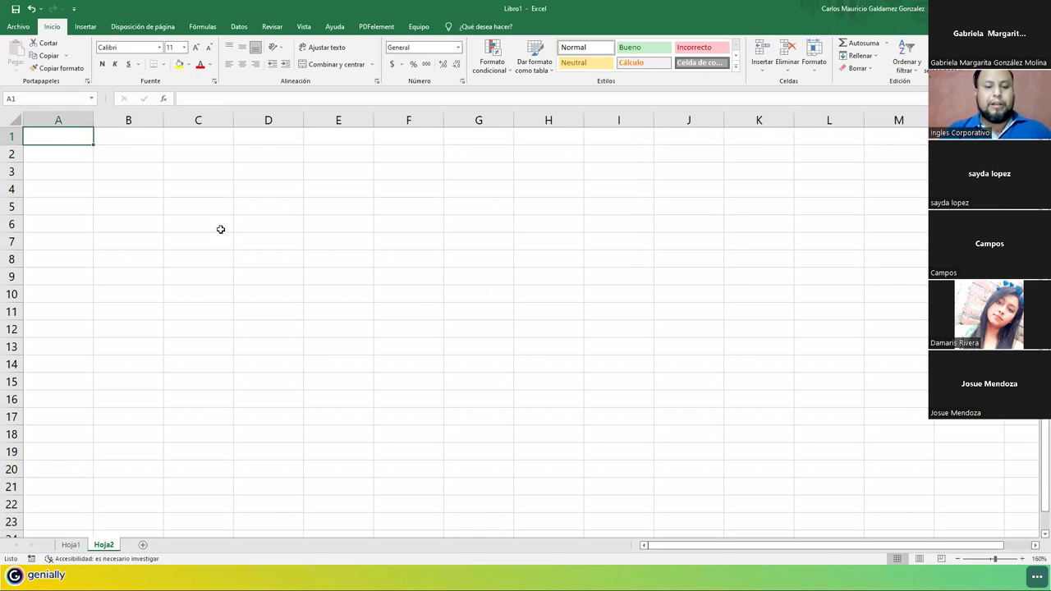
# Enter headers Codigo, DUI, Nombres, Apellidos and Sueldo Base across A1:E1.
pyautogui.write('Codigo')
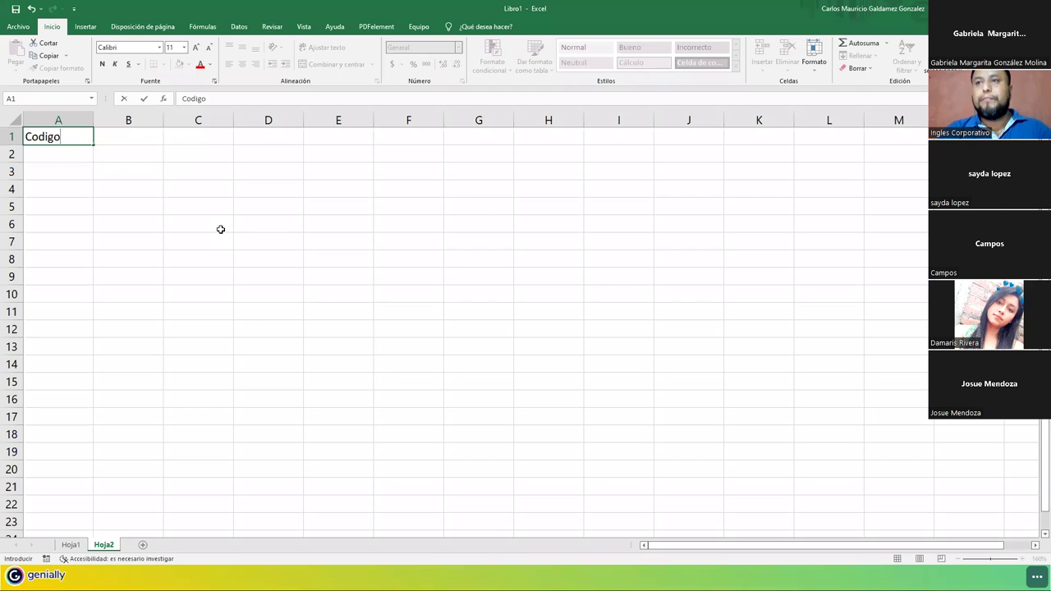
pyautogui.press('Tab')
pyautogui.write('DUI')
pyautogui.press('Tab')
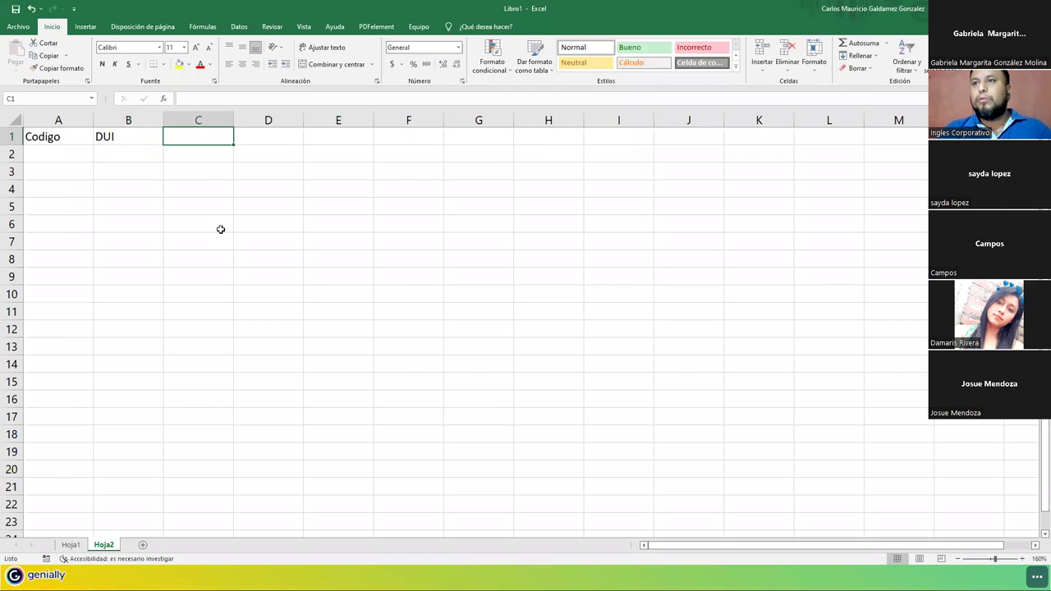
pyautogui.write('Nombre')
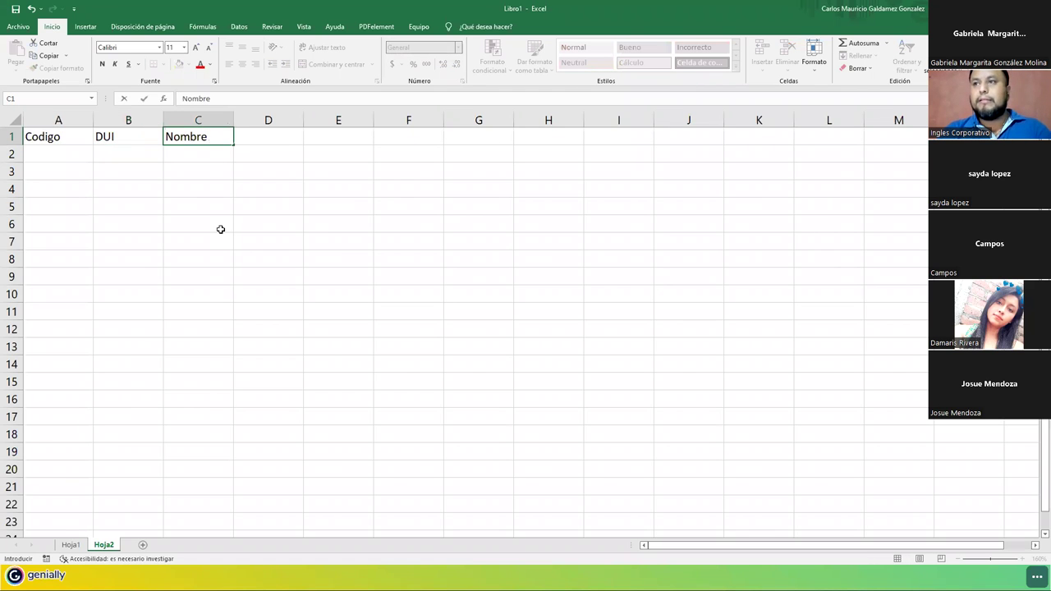
pyautogui.write('s')
pyautogui.press('Tab')
pyautogui.write('Apell')
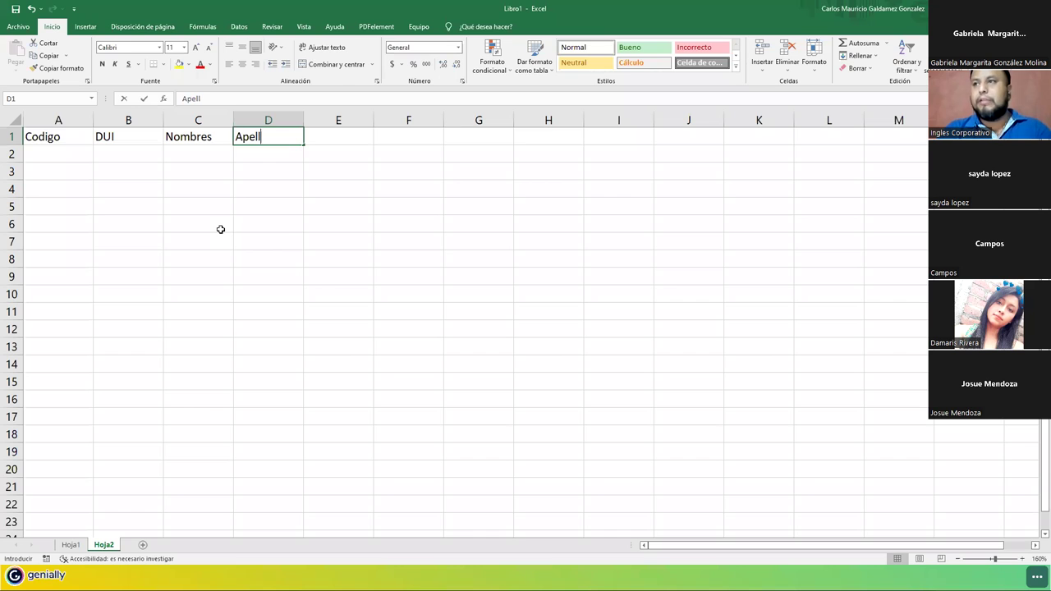
pyautogui.write('idos')
pyautogui.press('Tab')
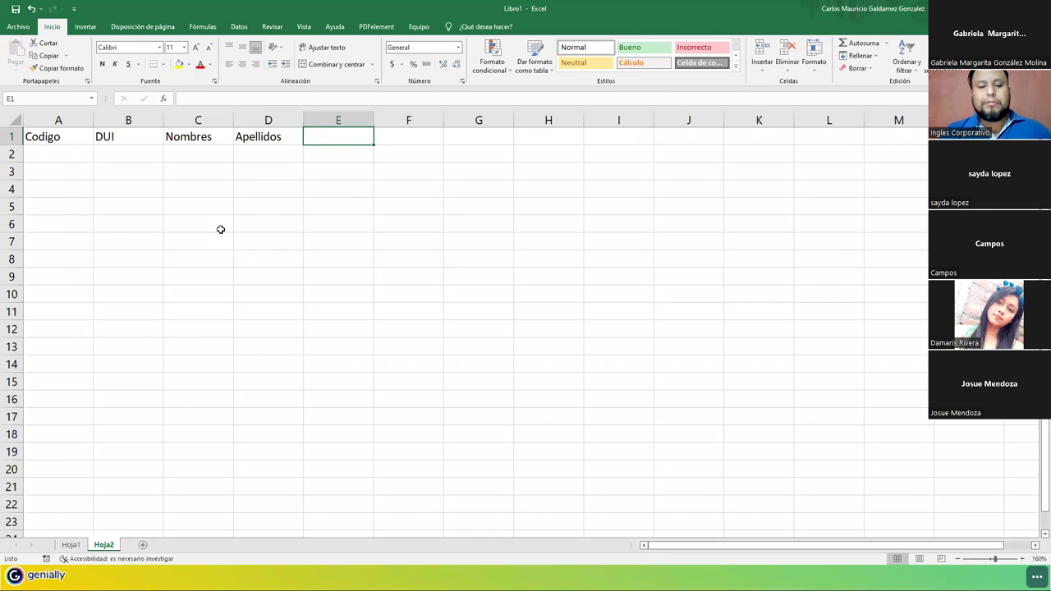
pyautogui.write('Sueldo Base')
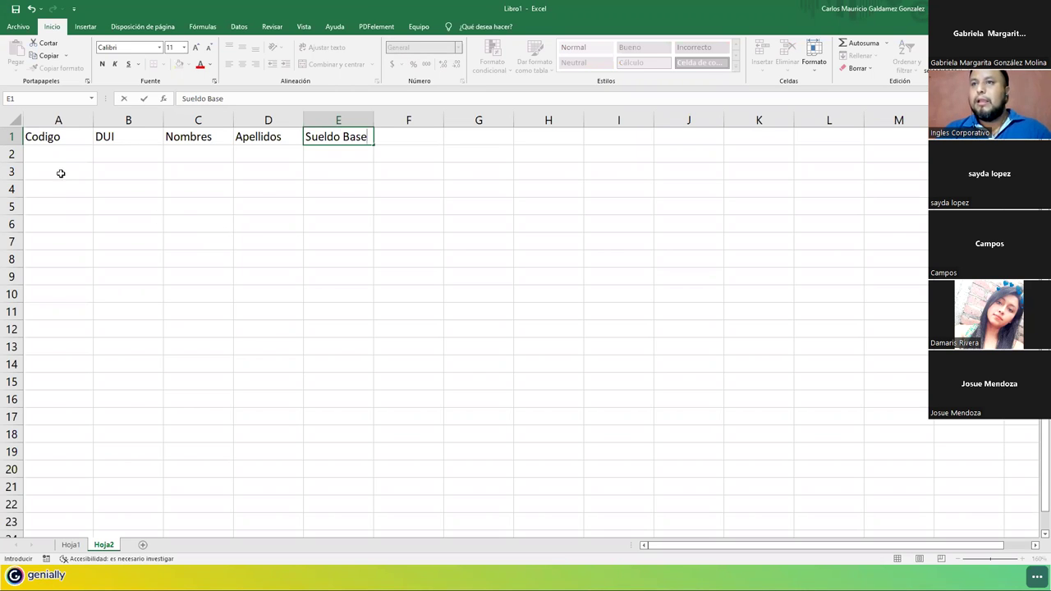
# Insert two blank rows above the headers and type a Descuentos title over F1:I1.
pyautogui.rightClick(12, 137)
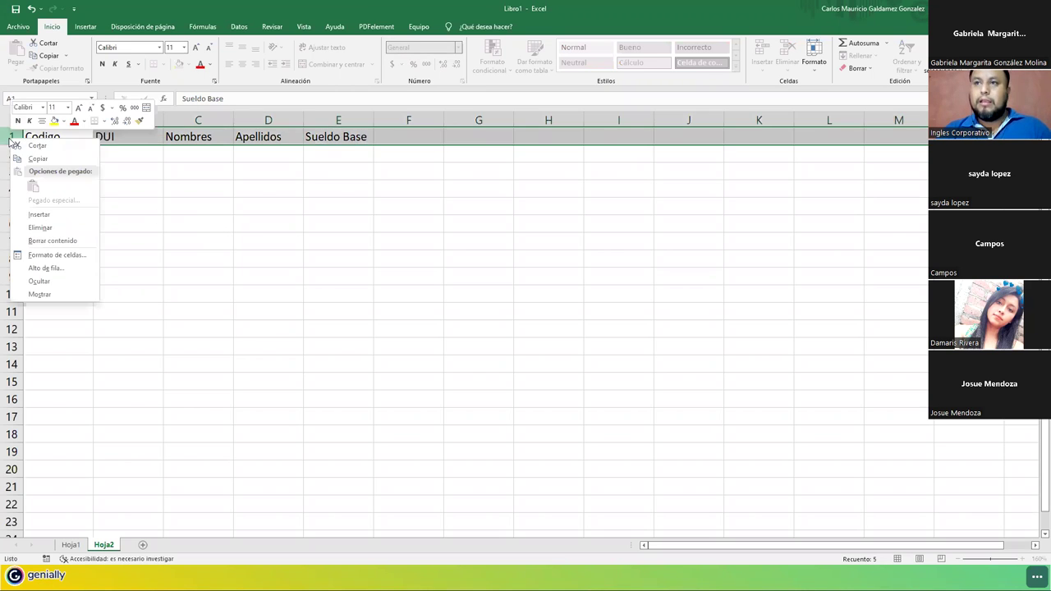
pyautogui.click(38, 212)
pyautogui.click(400, 137)
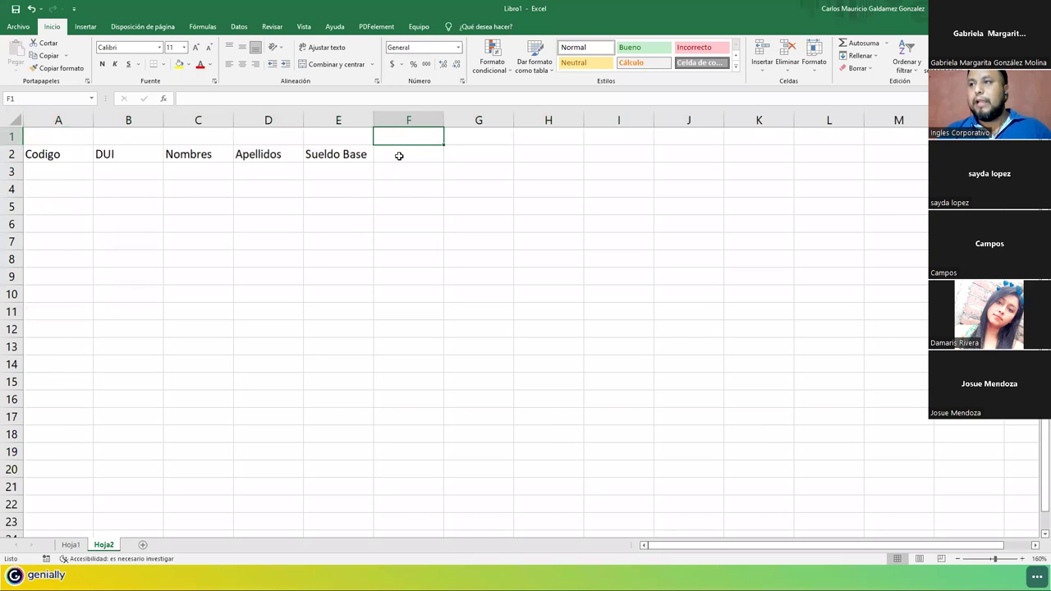
pyautogui.moveTo(400, 135); pyautogui.dragTo(612, 137)
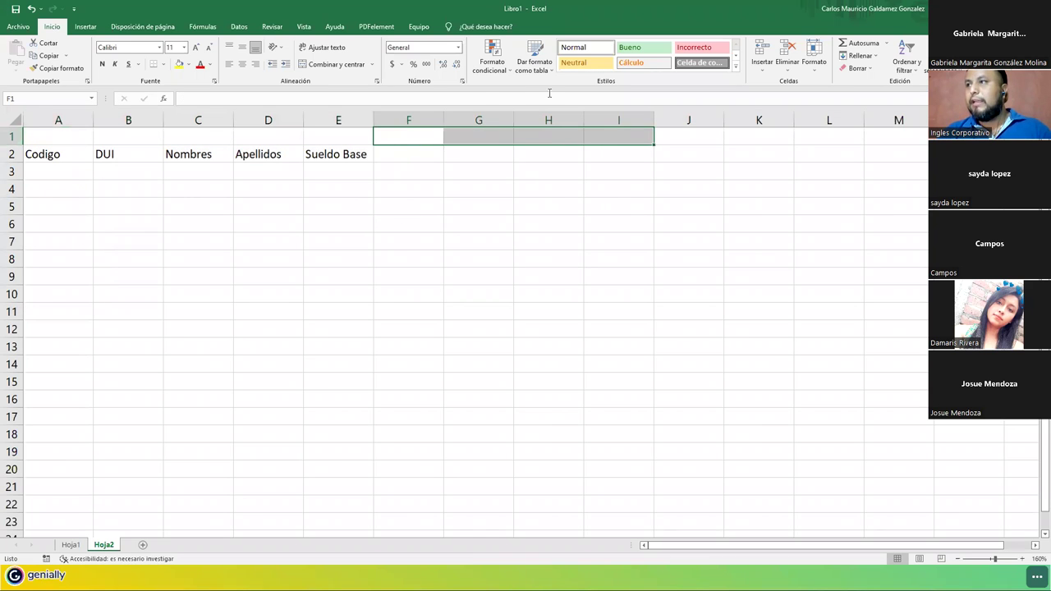
pyautogui.click(11, 136)
pyautogui.rightClick(11, 137)
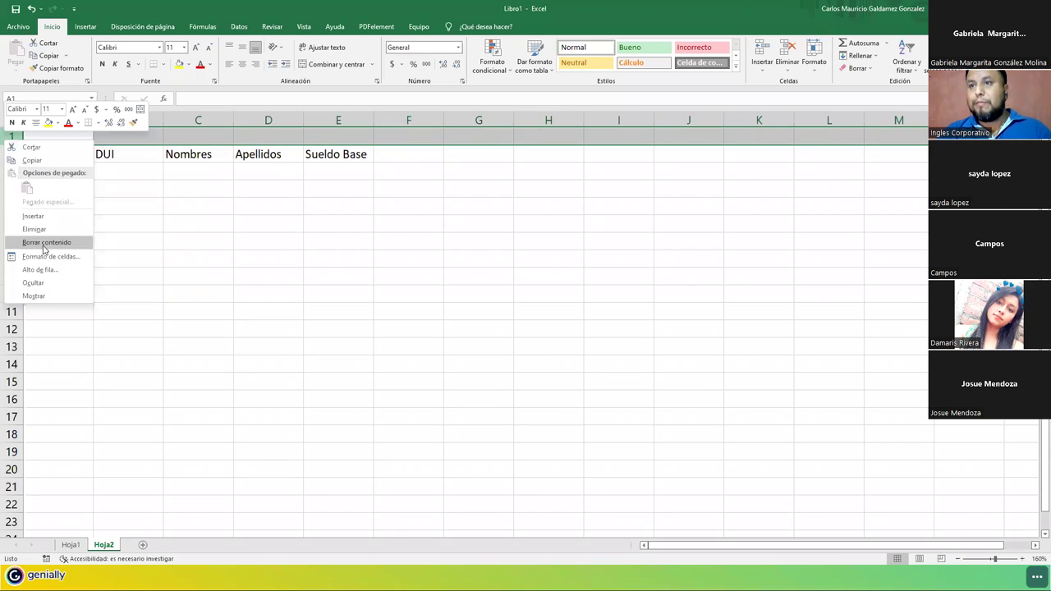
pyautogui.click(36, 216)
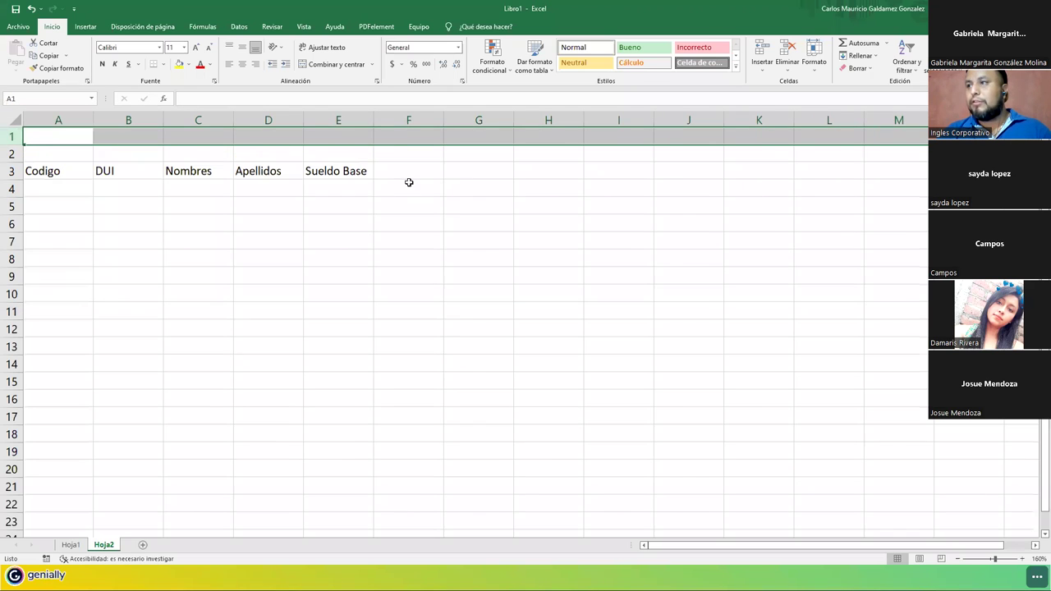
pyautogui.click(404, 137)
pyautogui.moveTo(565, 136); pyautogui.dragTo(617, 136)
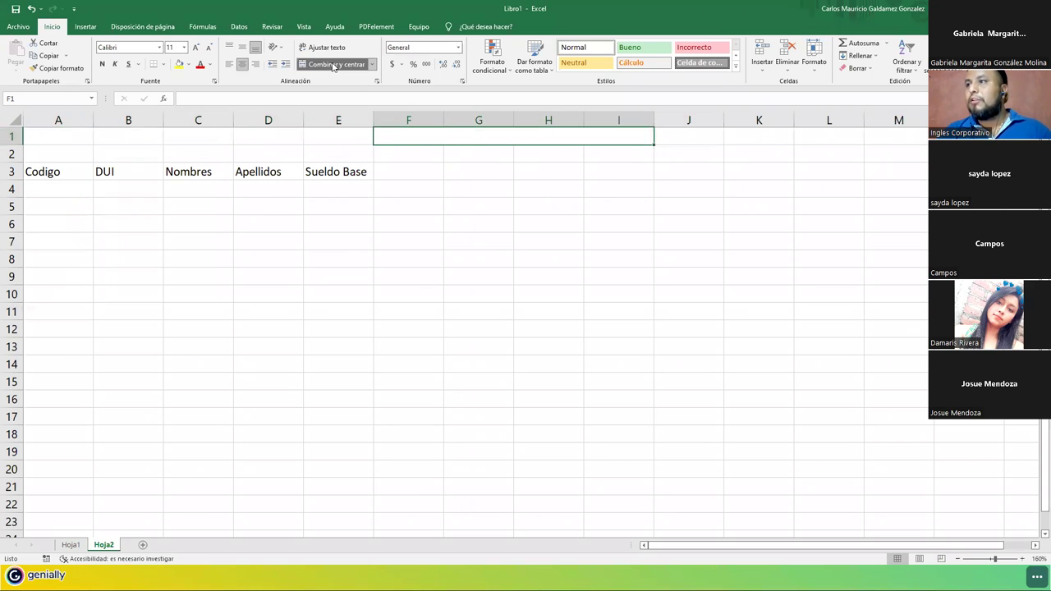
pyautogui.write('Descuentos')
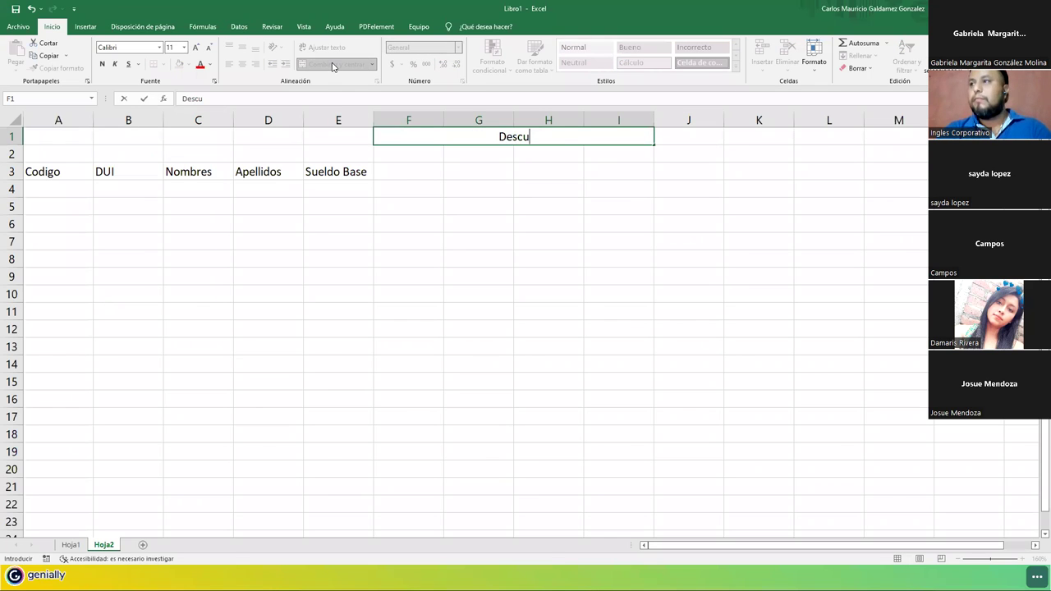
pyautogui.press('Return')
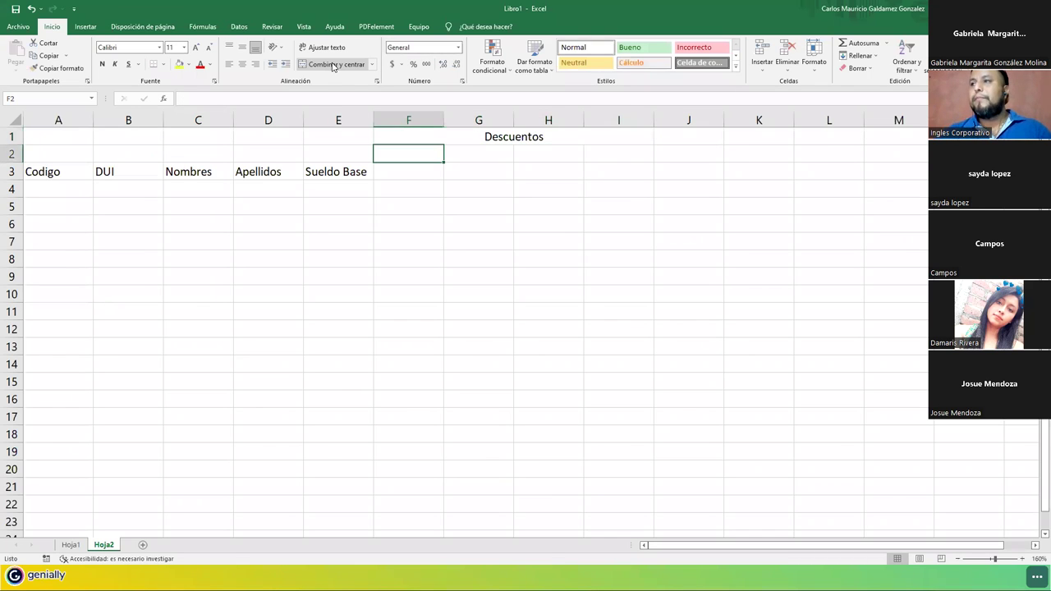
# Enter deduction headers ISSS, AFP, FSV and RENTA in F3:I3.
pyautogui.click(425, 173)
pyautogui.write('ISSS')
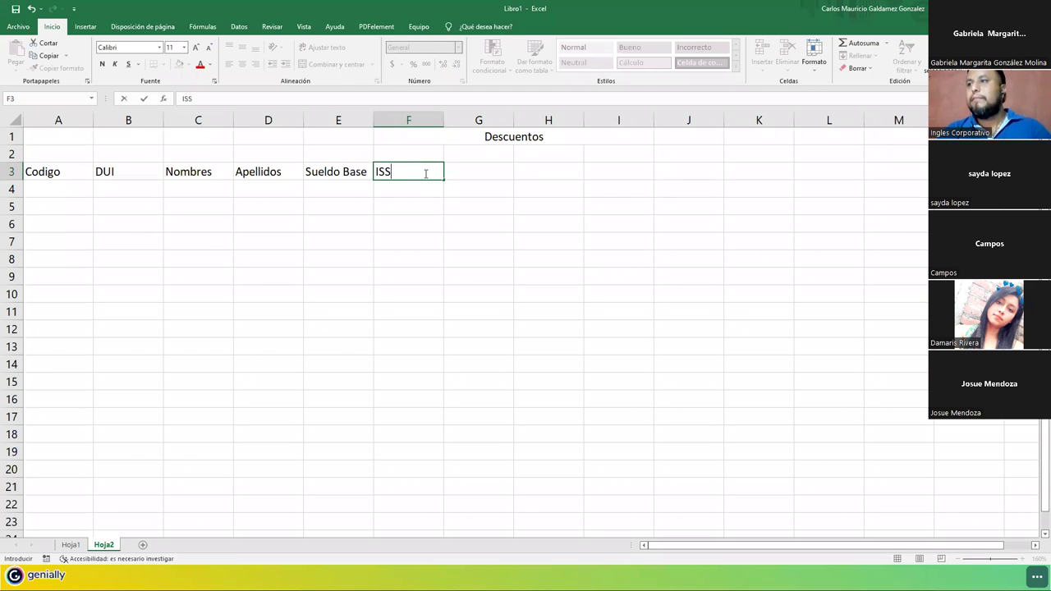
pyautogui.press('Tab')
pyautogui.write('AFP')
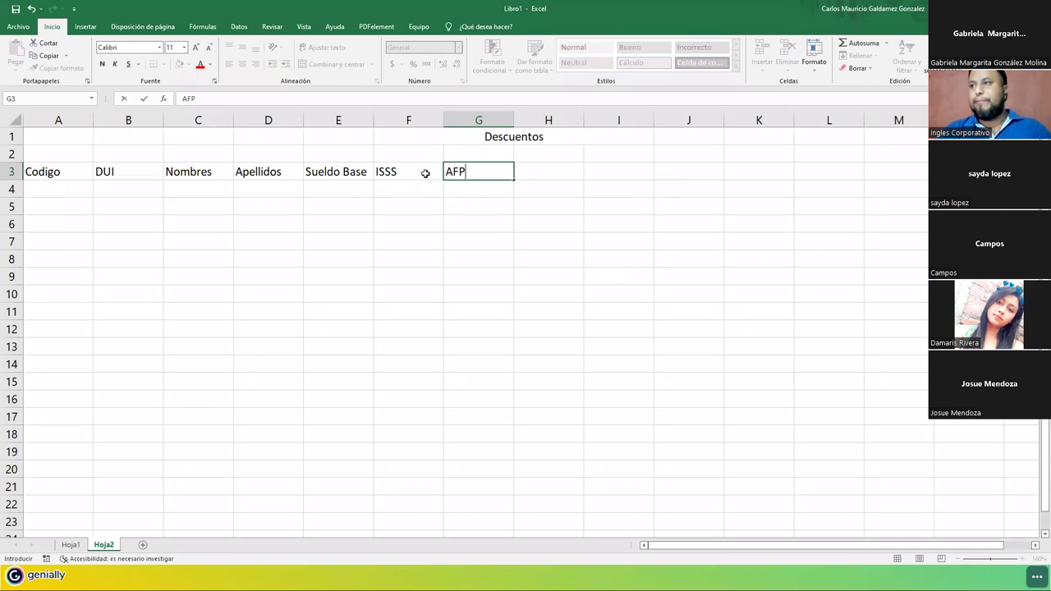
pyautogui.press('Tab')
pyautogui.write('FSV')
pyautogui.press('Tab')
pyautogui.write('RENTA')
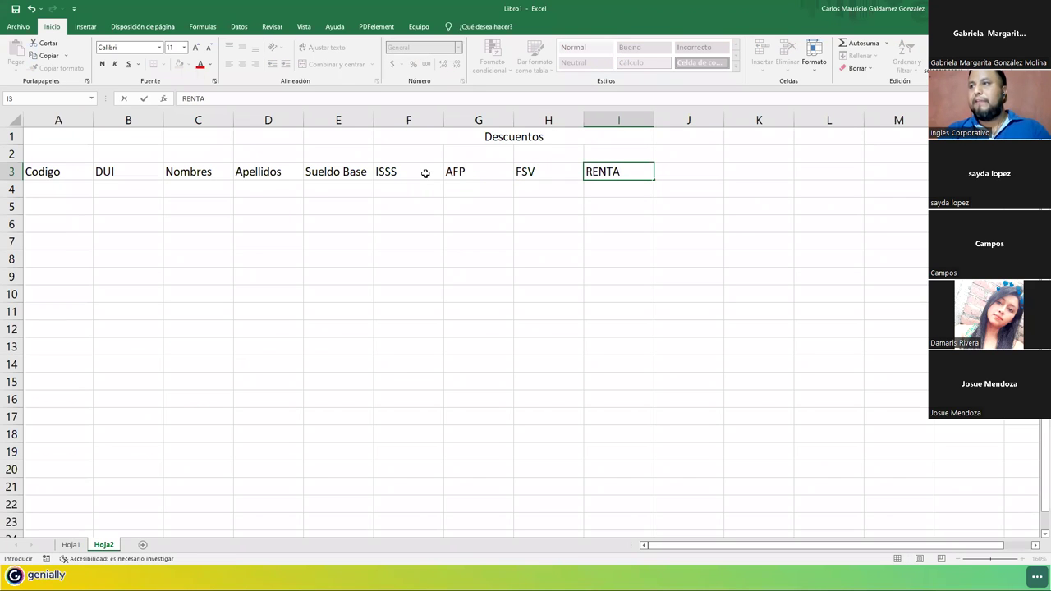
# Enter deduction rates 3%, 6.25%, 7.30% and 10% in F2:I2.
pyautogui.click(411, 157)
pyautogui.write('3%')
pyautogui.press('Tab')
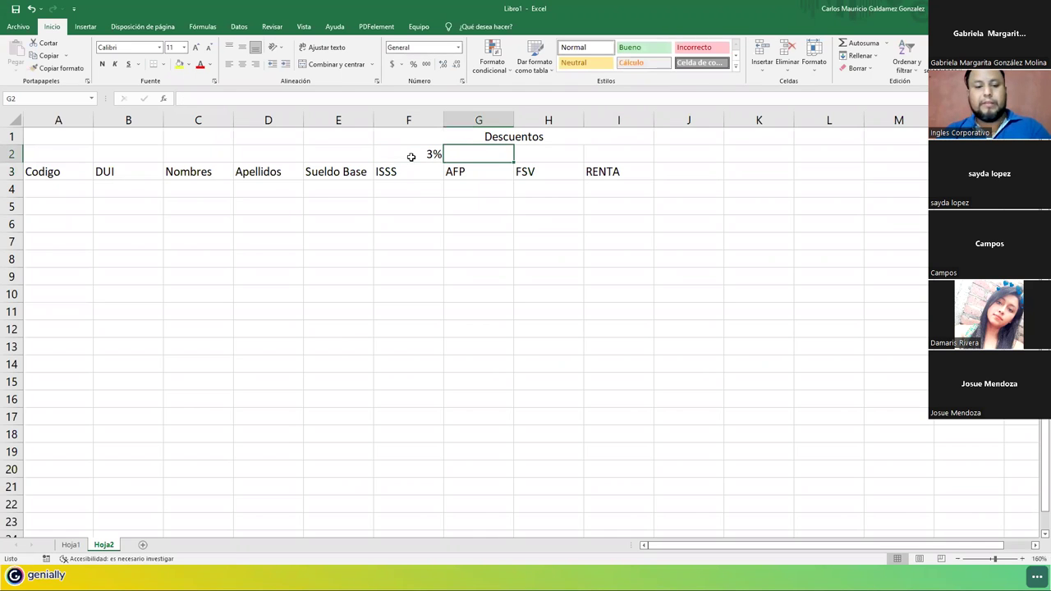
pyautogui.write('6.25%')
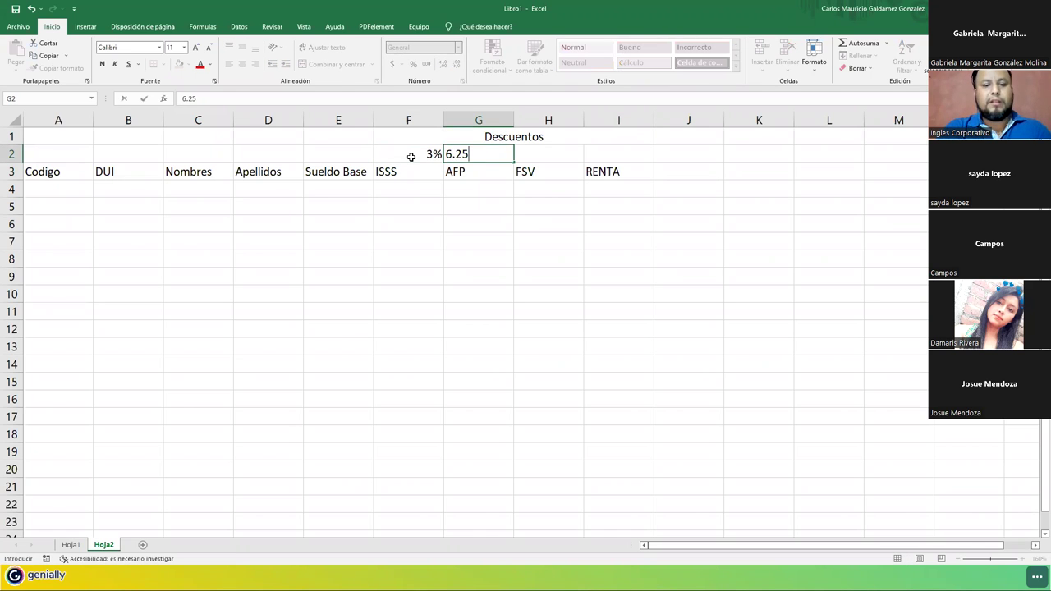
pyautogui.press('Tab')
pyautogui.write('7.30')
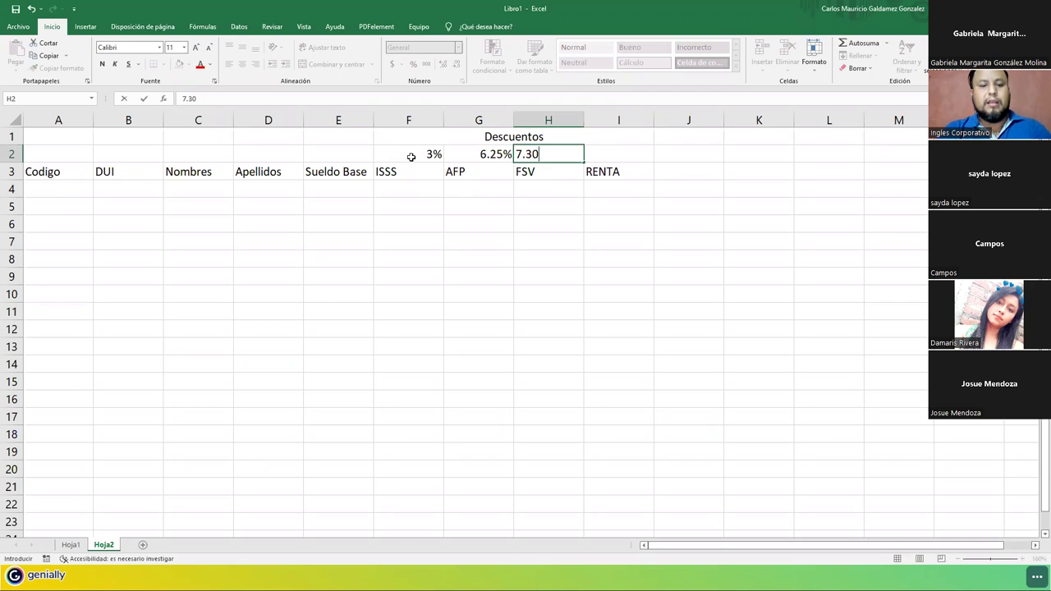
pyautogui.write('%')
pyautogui.press('Tab')
pyautogui.write('10%')
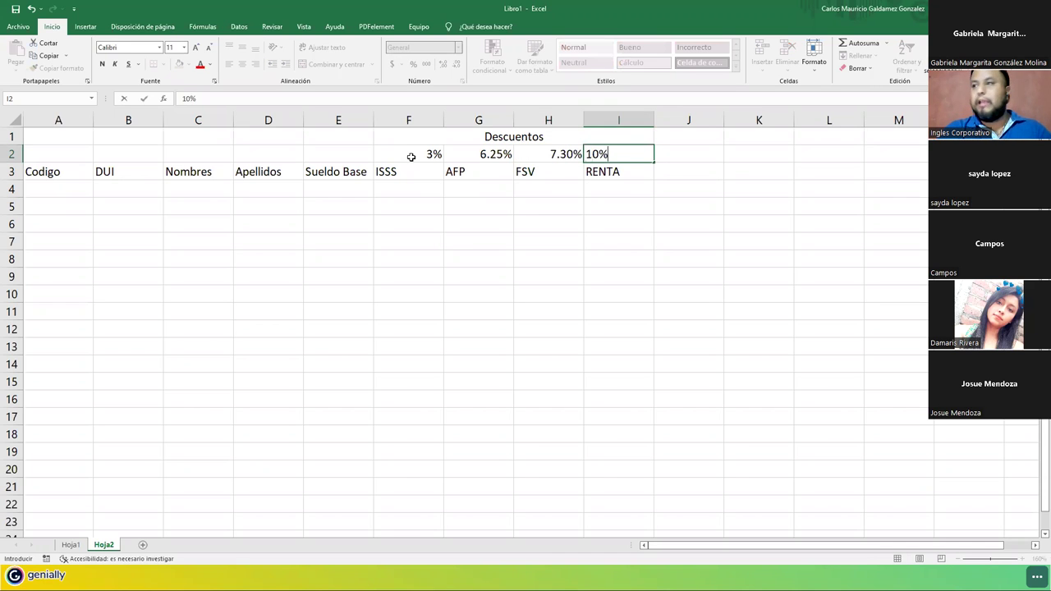
pyautogui.press('Return')
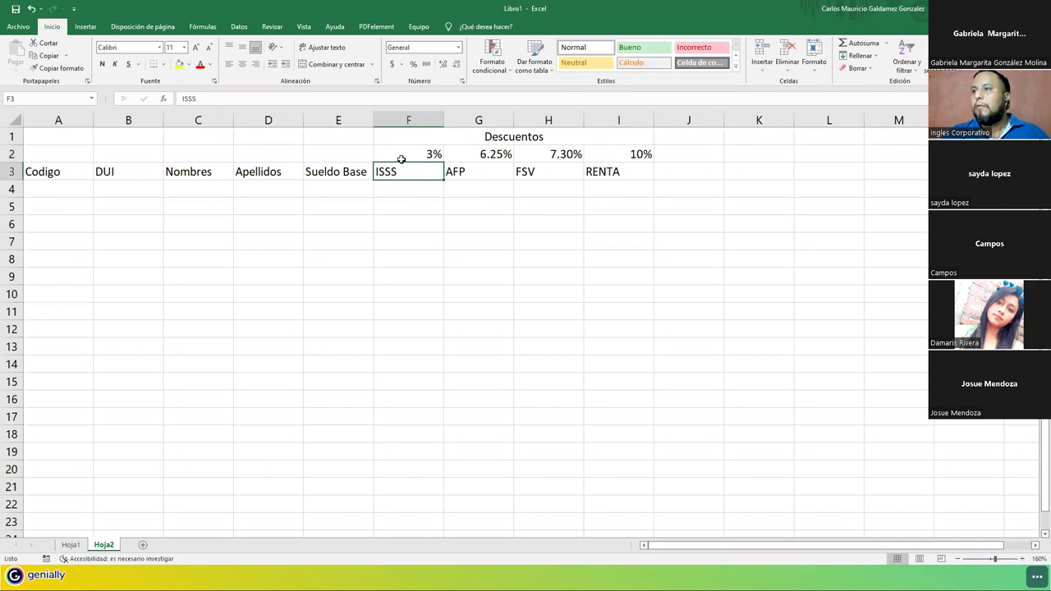
# Centre the rates and deduction headers in F2:I3.
pyautogui.click(399, 154)
pyautogui.moveTo(399, 155); pyautogui.dragTo(629, 164)
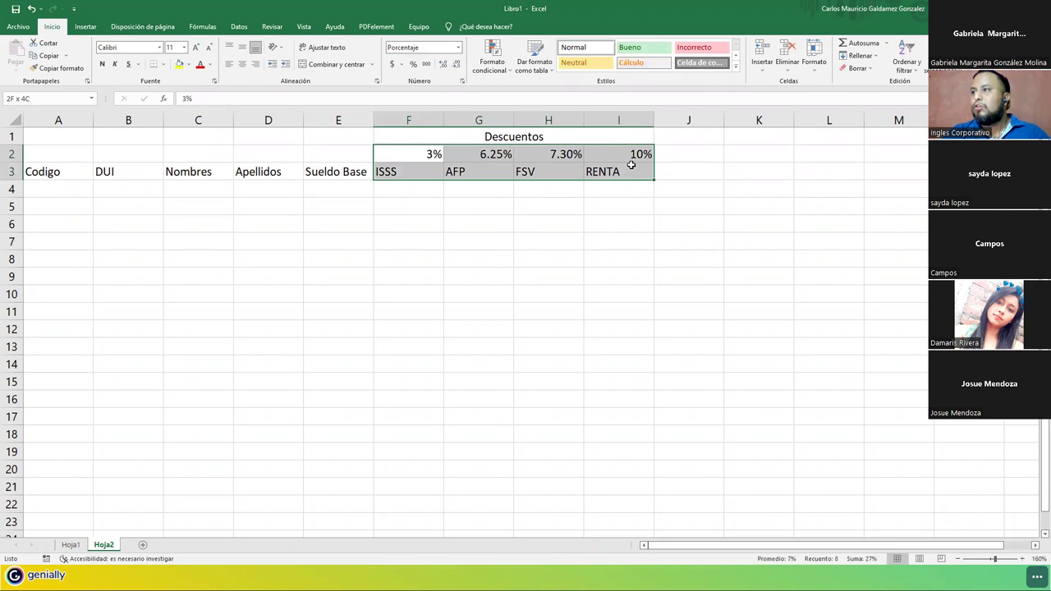
pyautogui.click(242, 64)
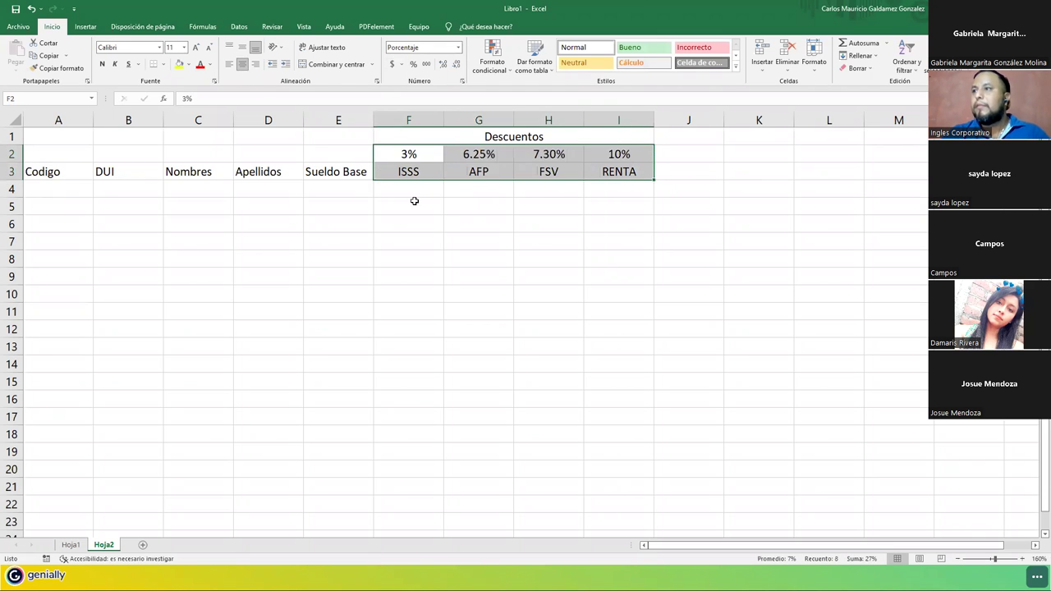
pyautogui.click(476, 208)
# Re-merge and centre the Descuentos title across F1:J1.
pyautogui.click(670, 138)
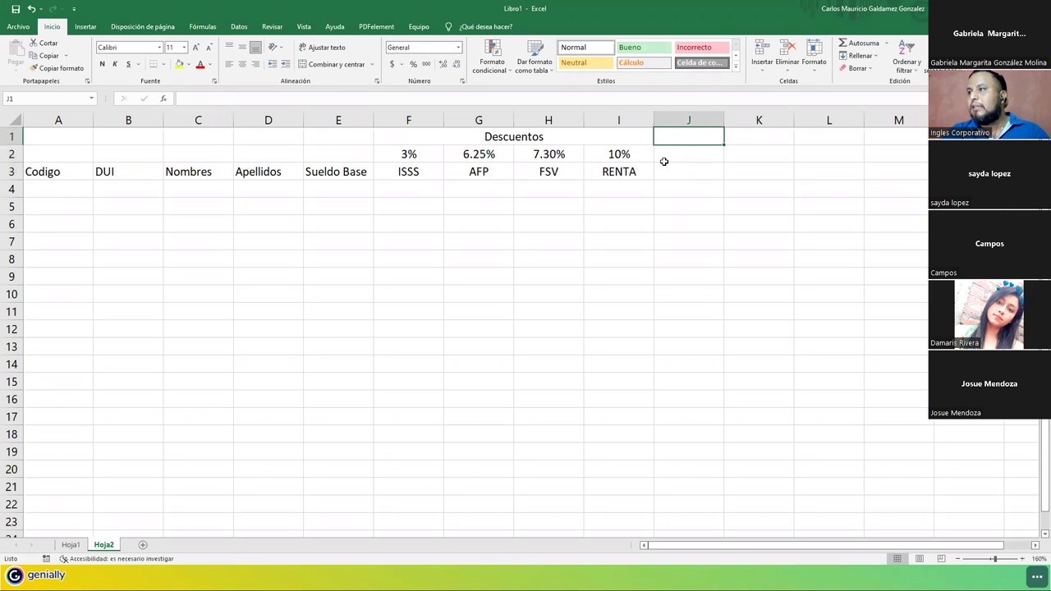
pyautogui.moveTo(670, 134); pyautogui.dragTo(575, 137)
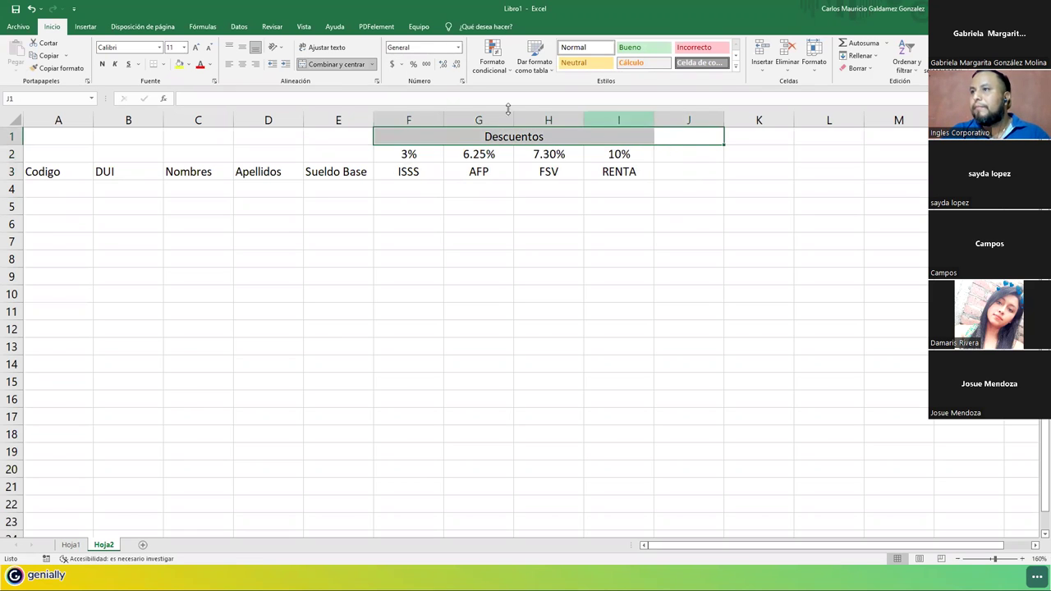
pyautogui.click(337, 64)
pyautogui.click(336, 64)
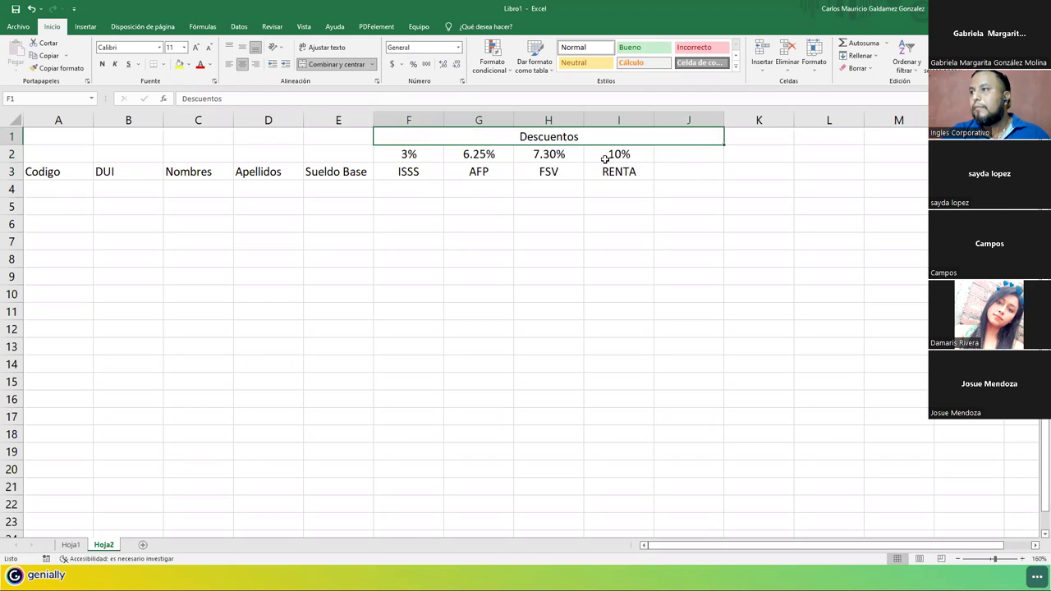
pyautogui.click(677, 156)
pyautogui.moveTo(676, 156); pyautogui.dragTo(673, 166)
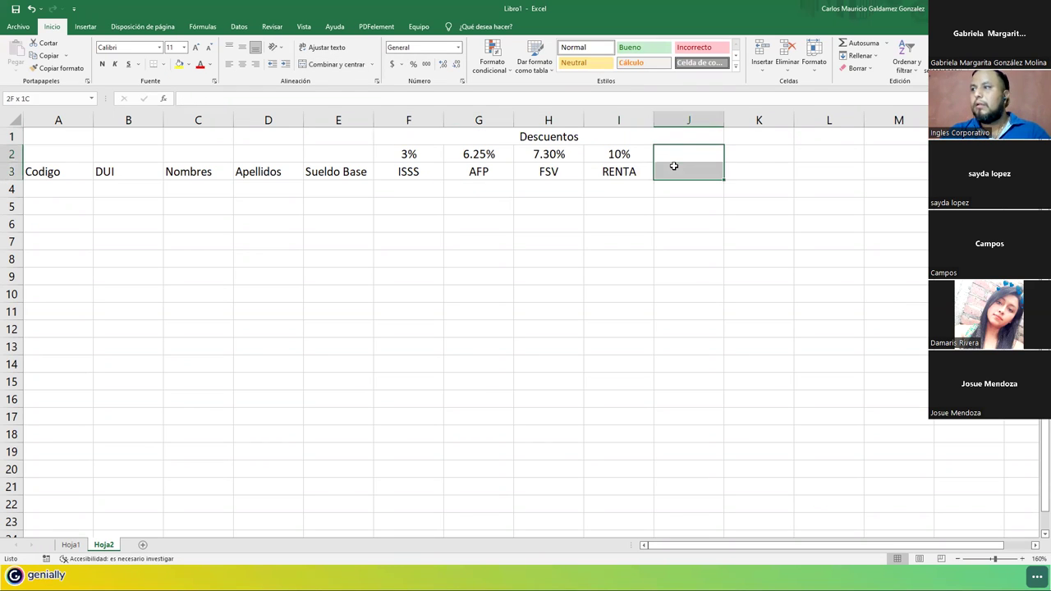
# Add a 'Total de Descuentos' header merged across J2:J3 with text wrapping.
pyautogui.write('Total de')
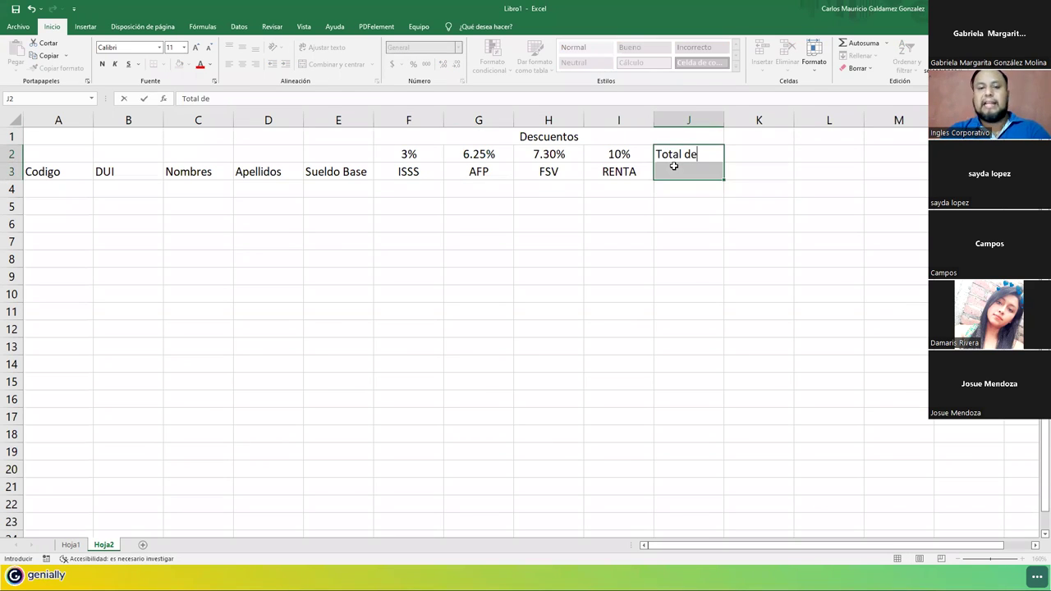
pyautogui.write(' Descuentos')
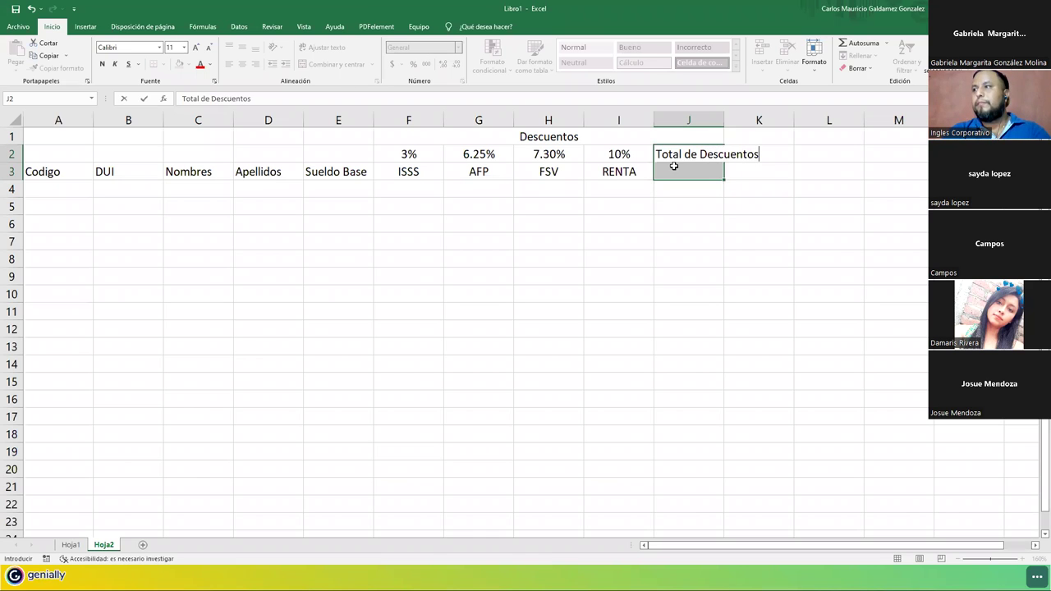
pyautogui.press('Return')
pyautogui.click(332, 64)
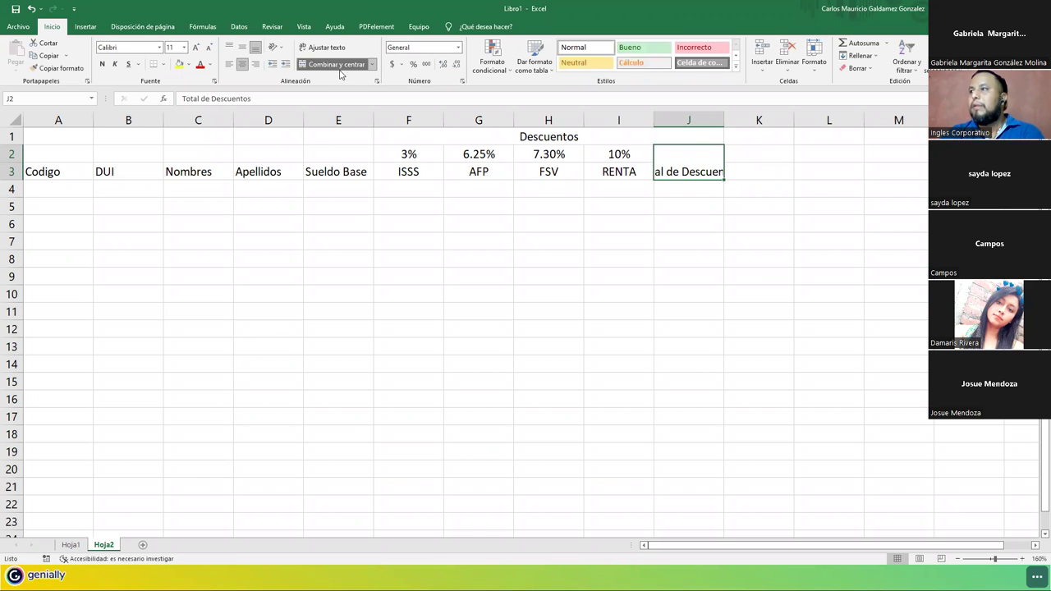
pyautogui.click(320, 47)
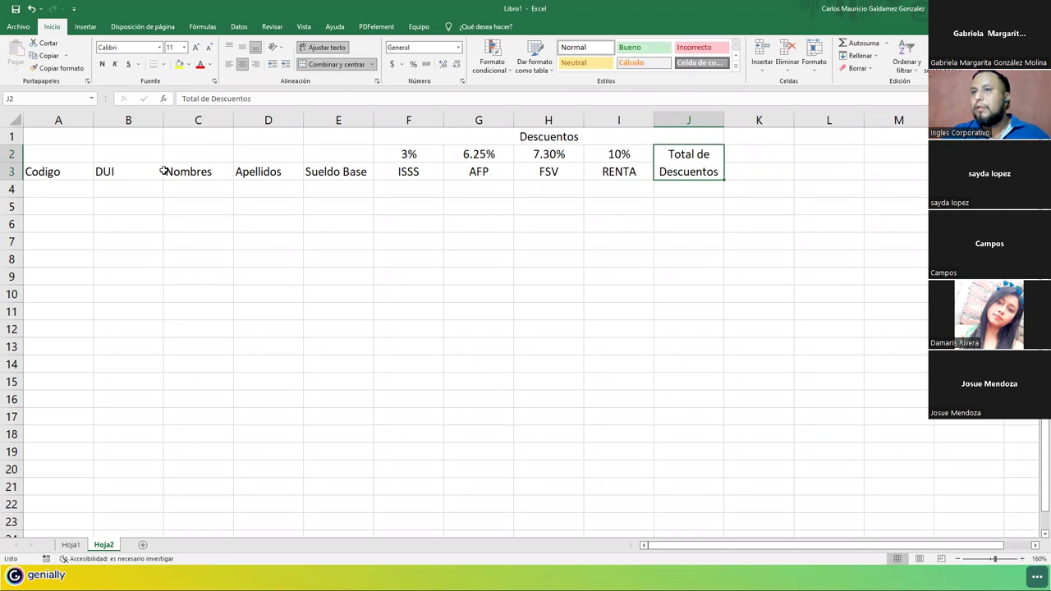
# Wrap and centre Sueldo Base in E3, autofit columns A and E and row 3.
pyautogui.doubleClick(93, 120)
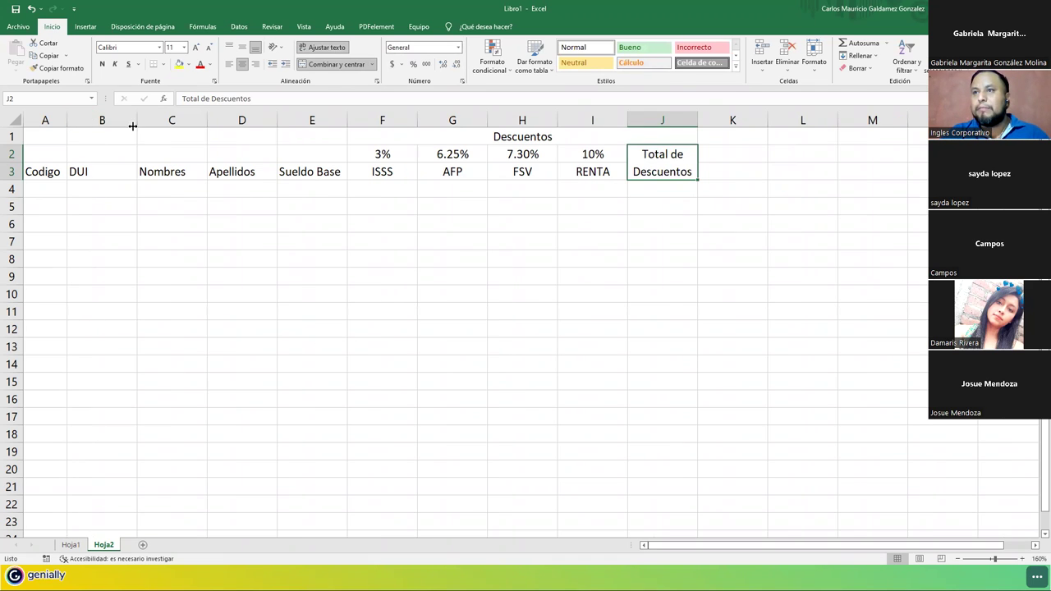
pyautogui.doubleClick(347, 122)
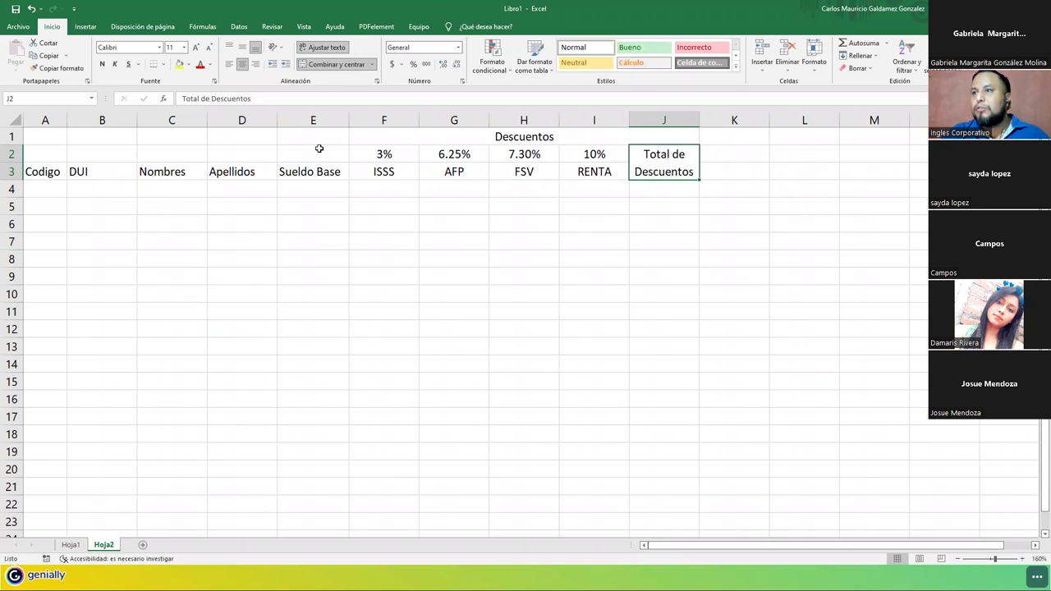
pyautogui.click(297, 169)
pyautogui.click(328, 51)
pyautogui.moveTo(352, 119); pyautogui.dragTo(325, 121)
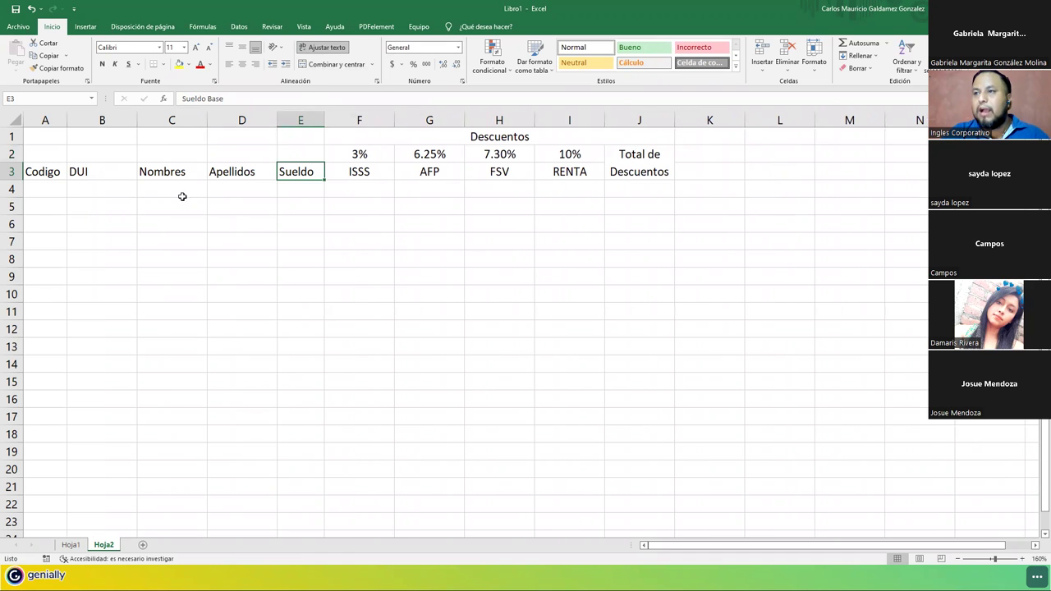
pyautogui.doubleClick(12, 180)
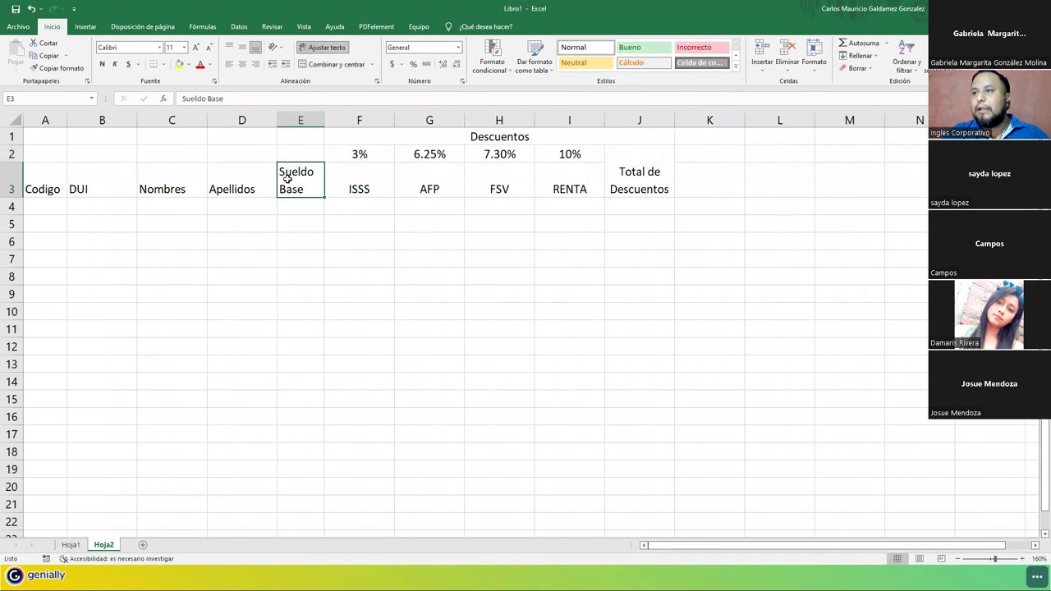
pyautogui.click(242, 65)
pyautogui.click(54, 181)
pyautogui.moveTo(319, 187); pyautogui.dragTo(627, 187)
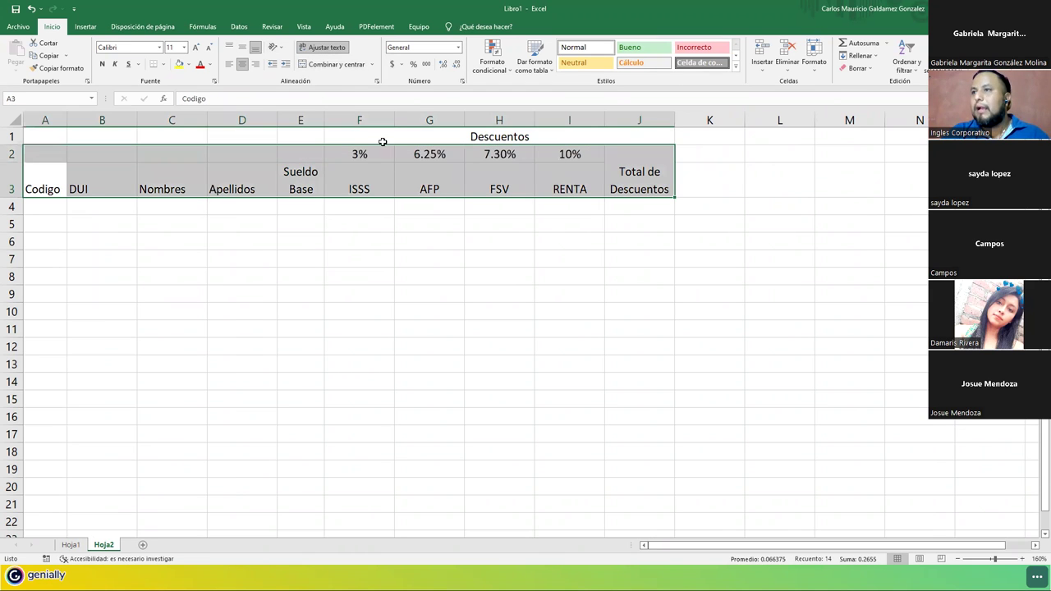
pyautogui.moveTo(563, 184); pyautogui.dragTo(33, 174)
# Centre the A3:I3 headers vertically and horizontally and correct Codigo to Código.
pyautogui.click(242, 46)
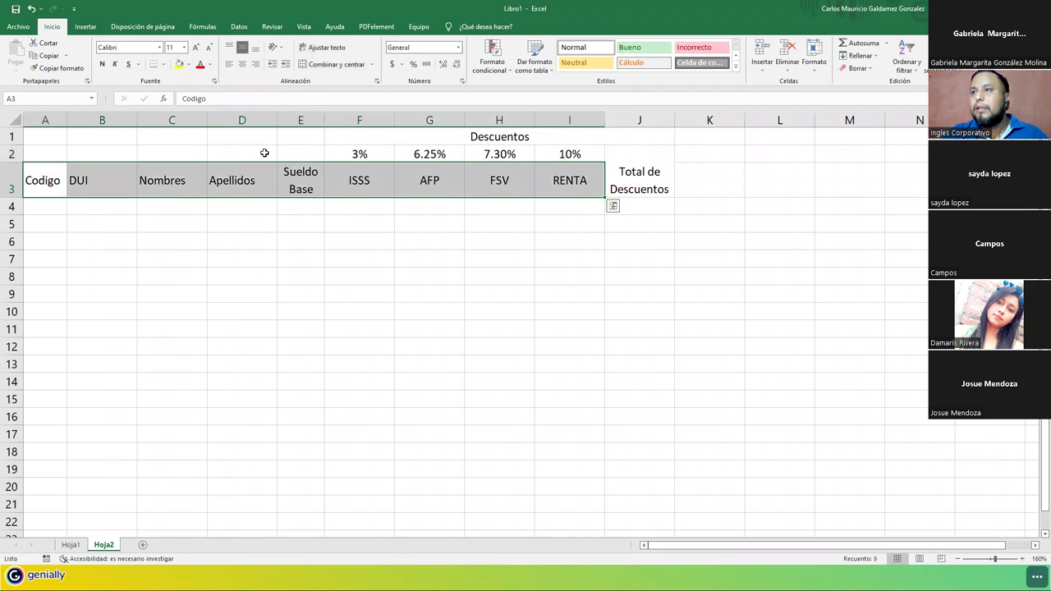
pyautogui.click(243, 63)
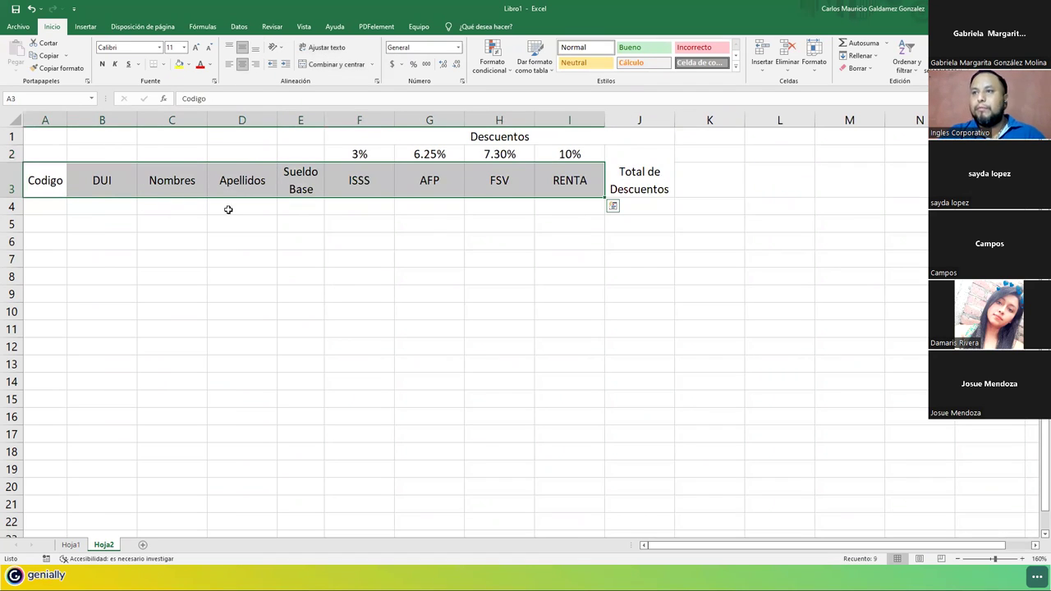
pyautogui.doubleClick(42, 182)
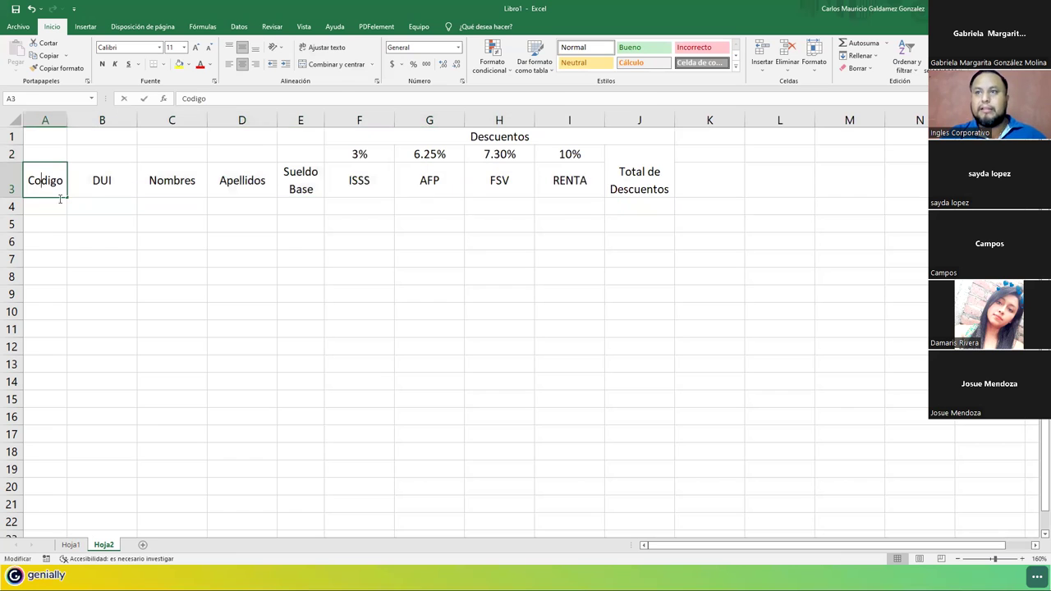
pyautogui.press('BackSpace')
pyautogui.write('ó')
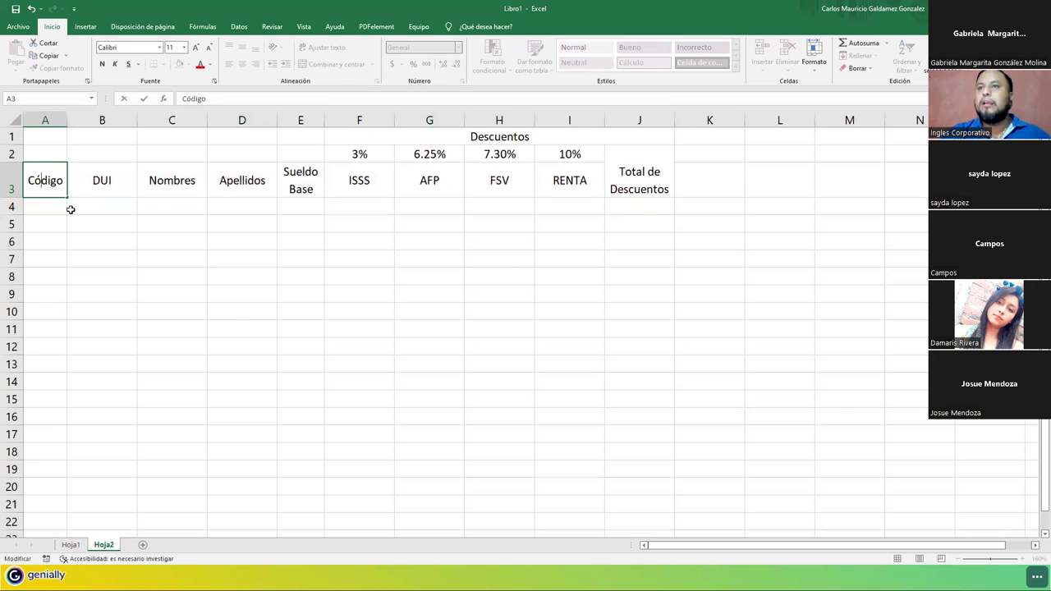
pyautogui.press('Tab')
pyautogui.press('Tab')
pyautogui.press('Tab')
pyautogui.press('Tab')
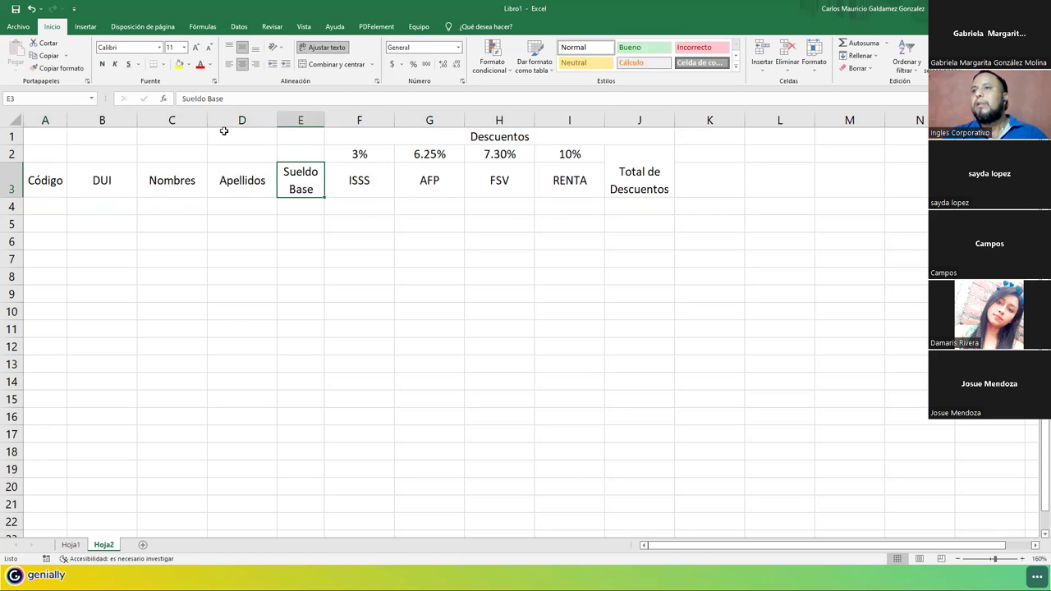
# Widen columns C and D, narrow B, and enter the first employee's DUI number in B4.
pyautogui.moveTo(207, 120); pyautogui.dragTo(231, 121)
pyautogui.moveTo(300, 121); pyautogui.dragTo(317, 122)
pyautogui.moveTo(137, 120); pyautogui.dragTo(131, 122)
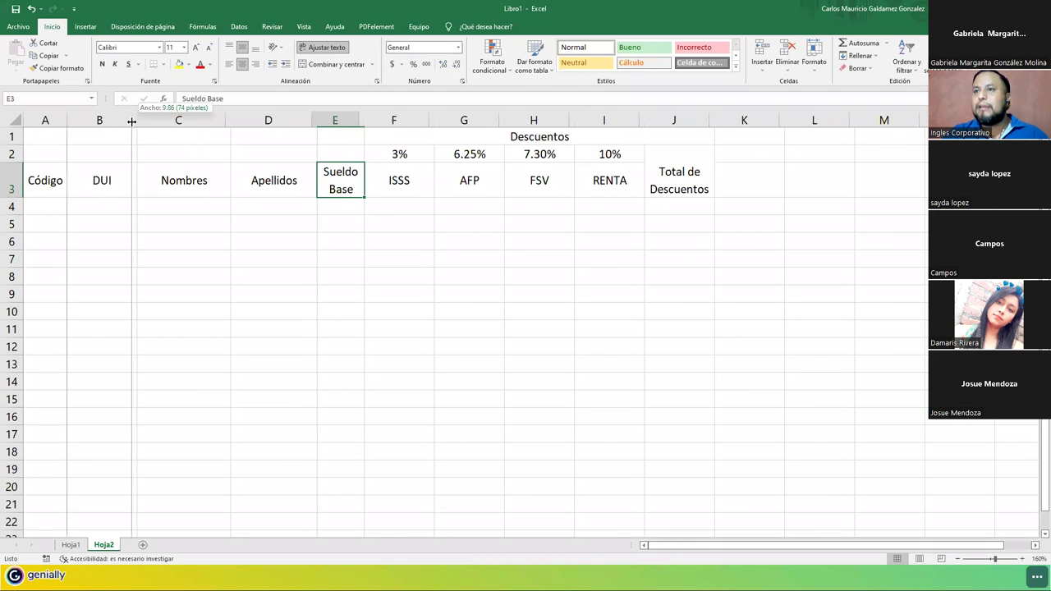
pyautogui.click(90, 203)
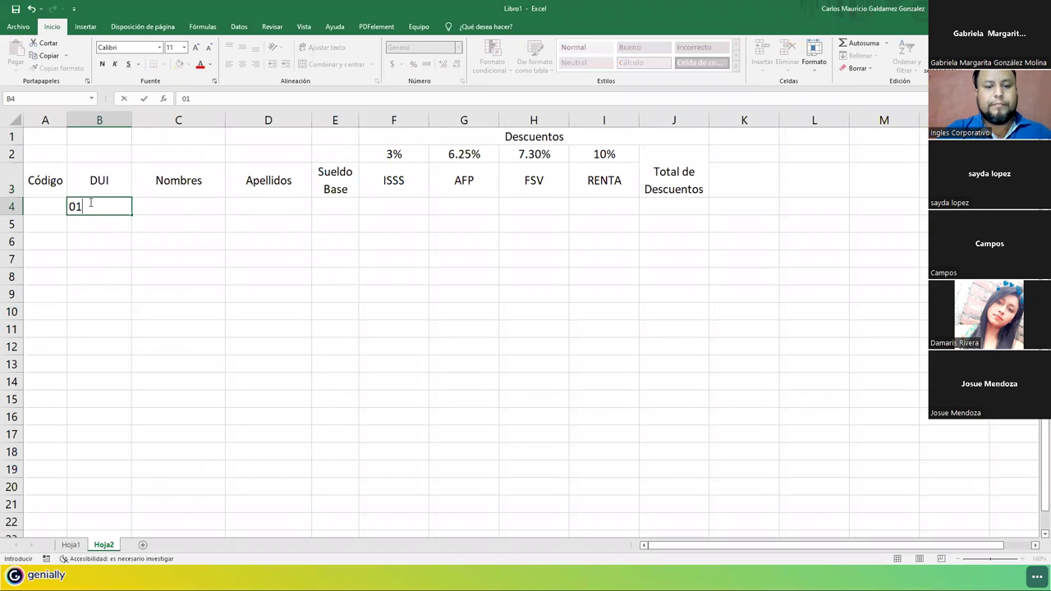
pyautogui.press('Return')
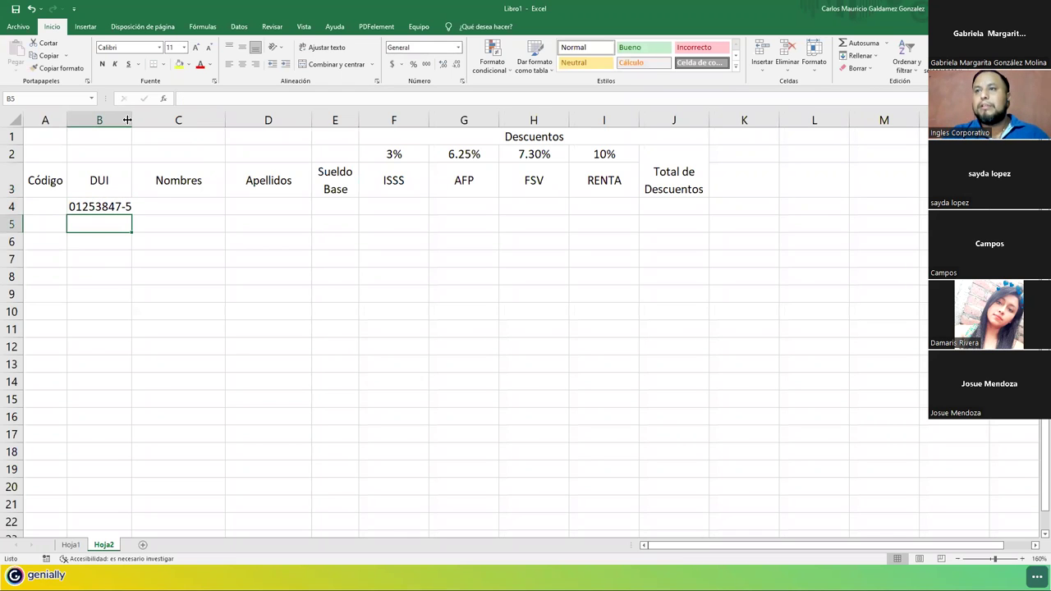
# Shorten the A3 header to 'Co' and autofit column A.
pyautogui.moveTo(133, 118); pyautogui.dragTo(137, 118)
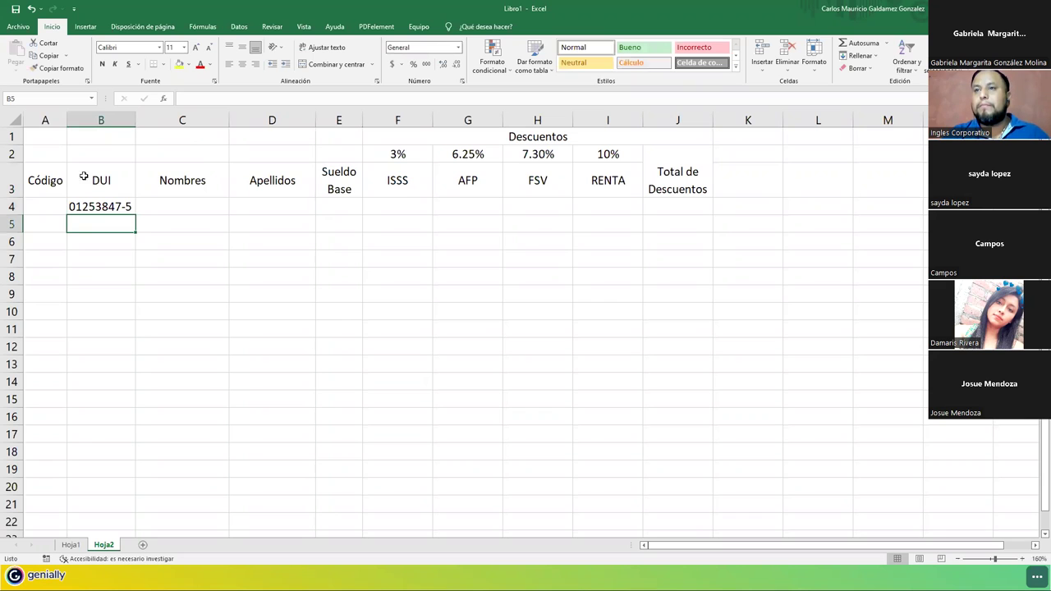
pyautogui.click(41, 183)
pyautogui.write('Co')
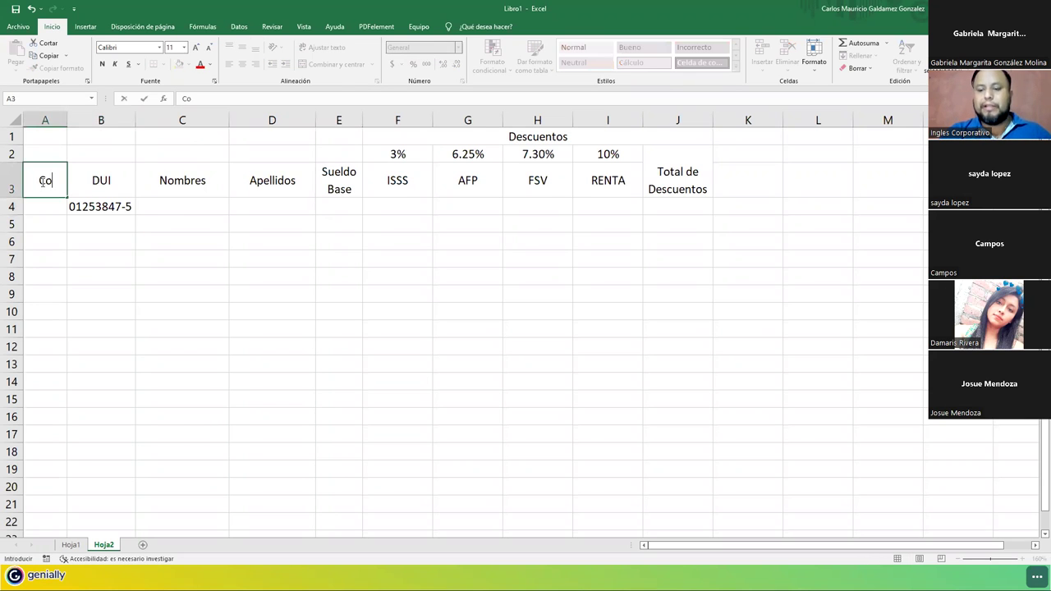
pyautogui.press('Return')
pyautogui.doubleClick(68, 121)
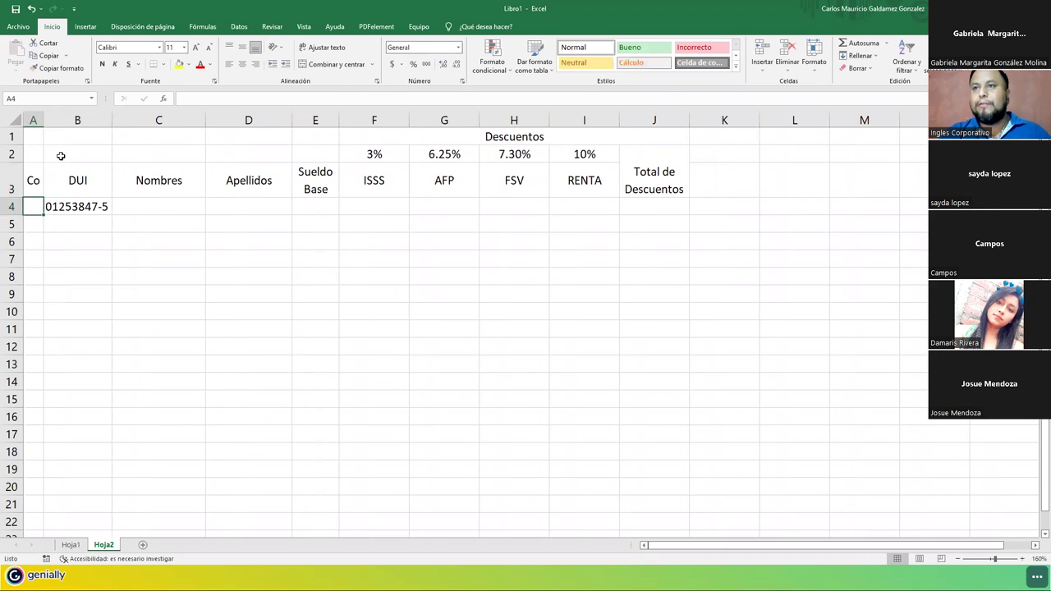
# Fill employee codes 1 to 18 down A4:A21, widening column E and narrowing F.
pyautogui.write('1')
pyautogui.press('Return')
pyautogui.write('2')
pyautogui.moveTo(34, 207); pyautogui.dragTo(30, 512)
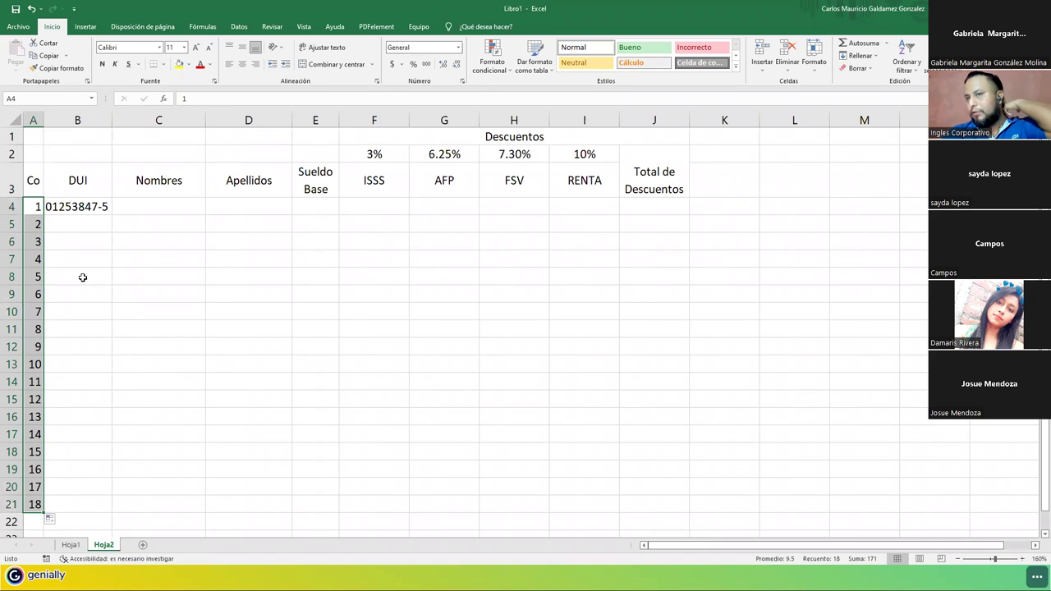
pyautogui.click(91, 207)
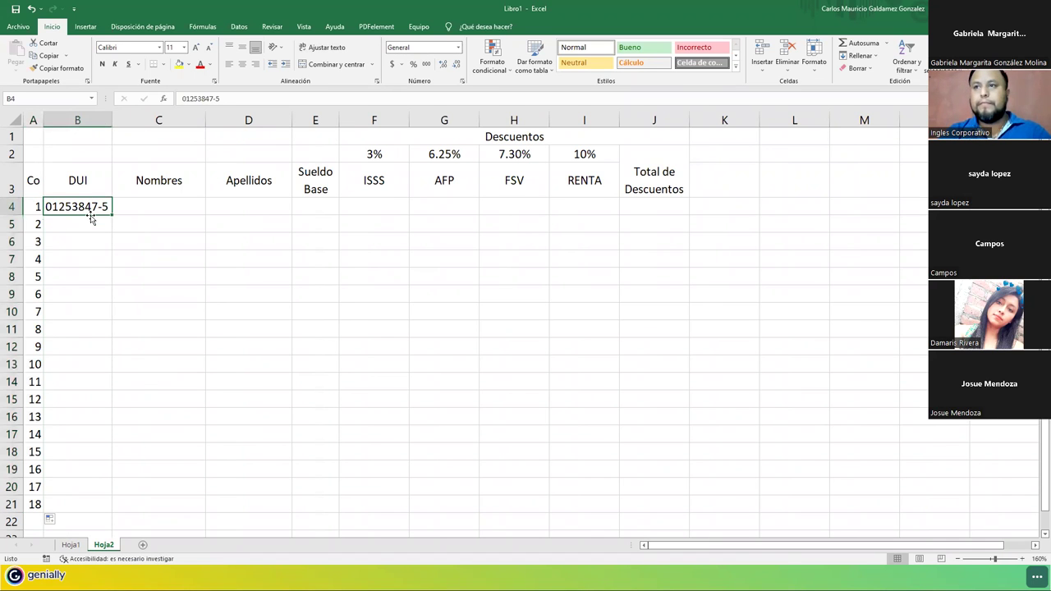
pyautogui.click(91, 218)
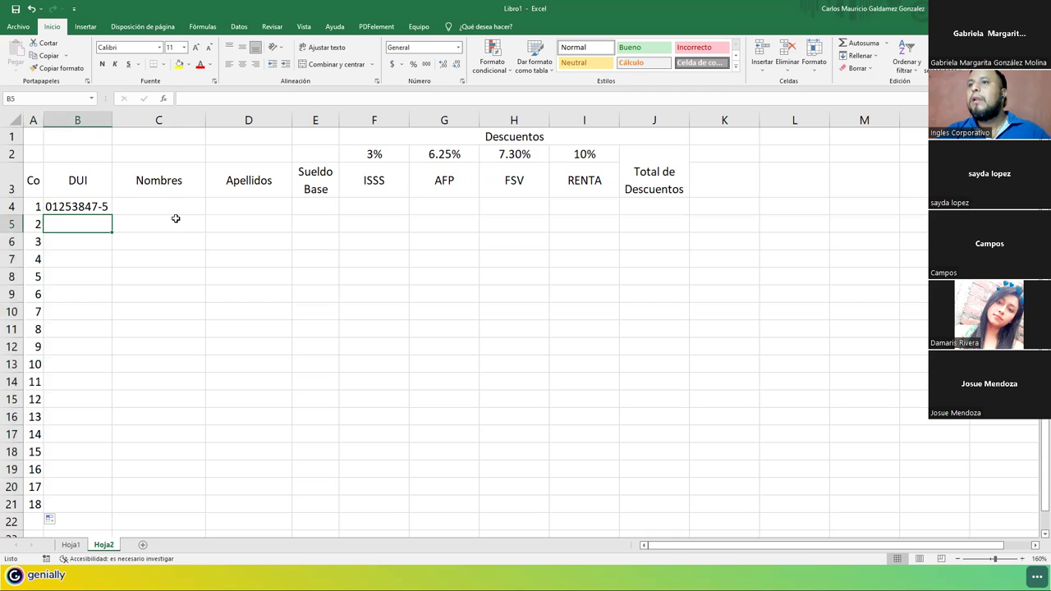
pyautogui.moveTo(338, 120); pyautogui.dragTo(350, 120)
pyautogui.moveTo(421, 120); pyautogui.dragTo(406, 120)
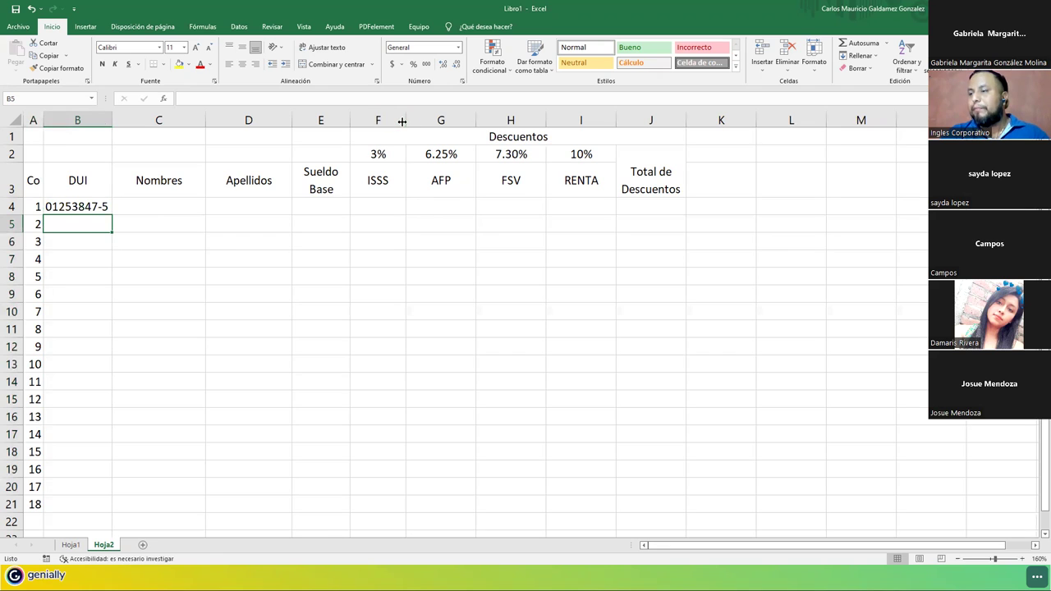
# Set the ISSS, AFP, FSV and RENTA columns F to I to width 7.
pyautogui.moveTo(403, 125); pyautogui.dragTo(546, 123)
pyautogui.rightClick(546, 123)
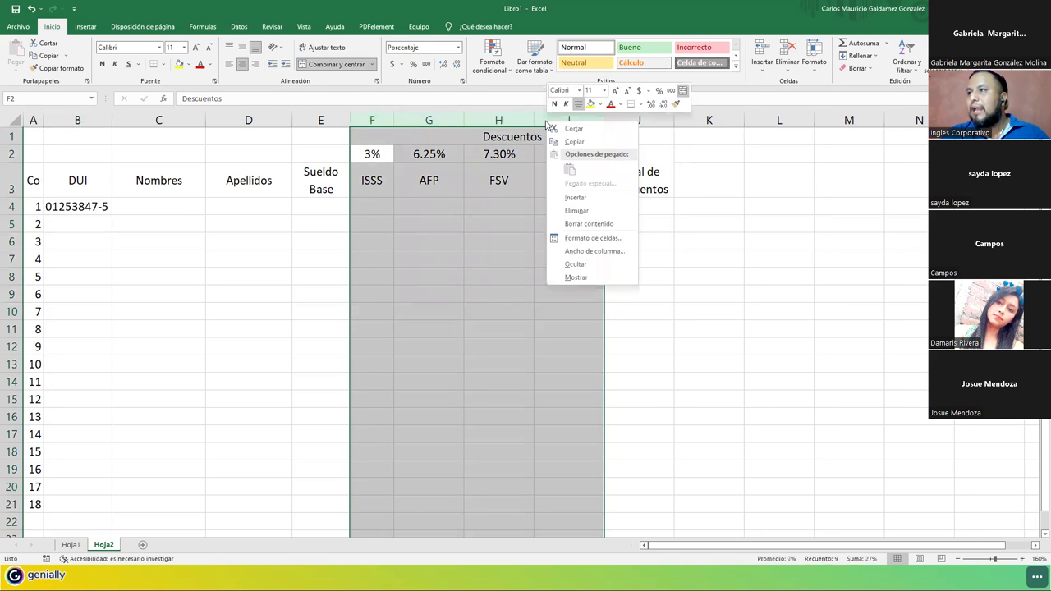
pyautogui.click(598, 254)
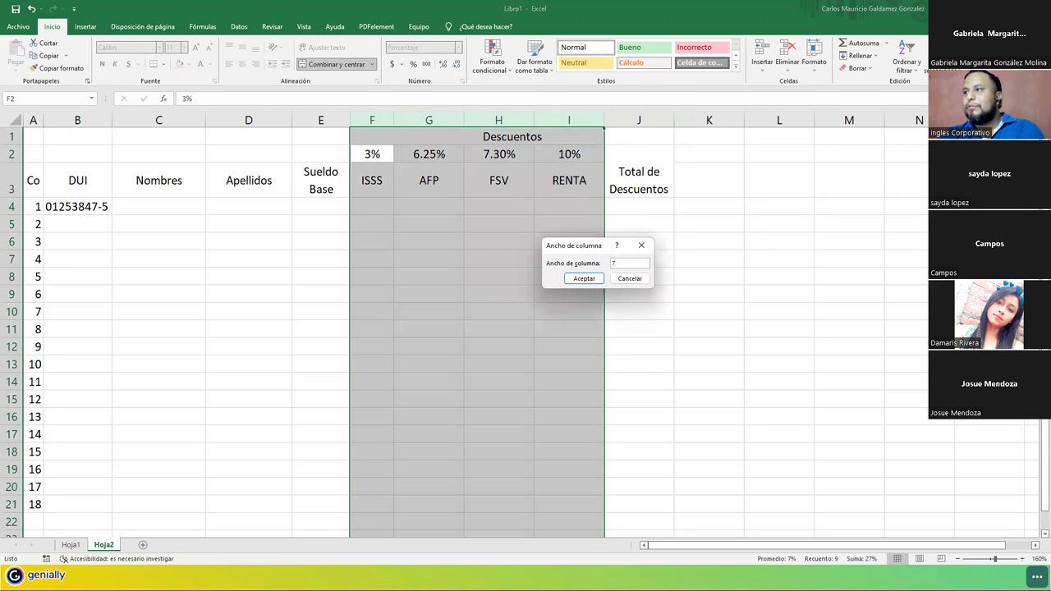
pyautogui.write('7')
pyautogui.press('Return')
pyautogui.click(392, 206)
pyautogui.moveTo(379, 207); pyautogui.dragTo(505, 261)
pyautogui.click(371, 263)
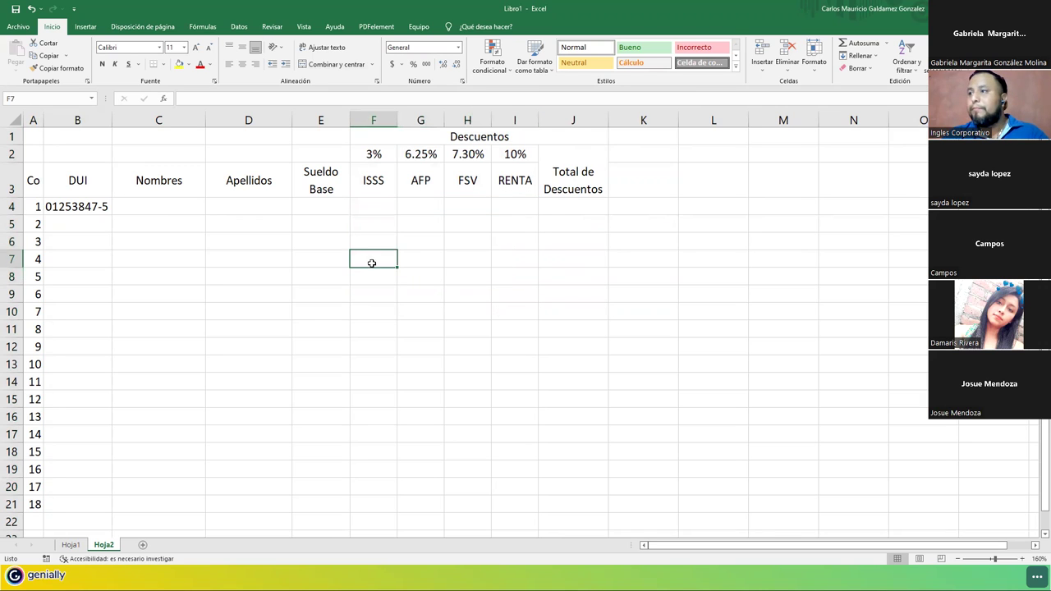
pyautogui.moveTo(631, 137); pyautogui.dragTo(890, 144)
# Add the heading 'Incentivos' in K1.
pyautogui.click(648, 139)
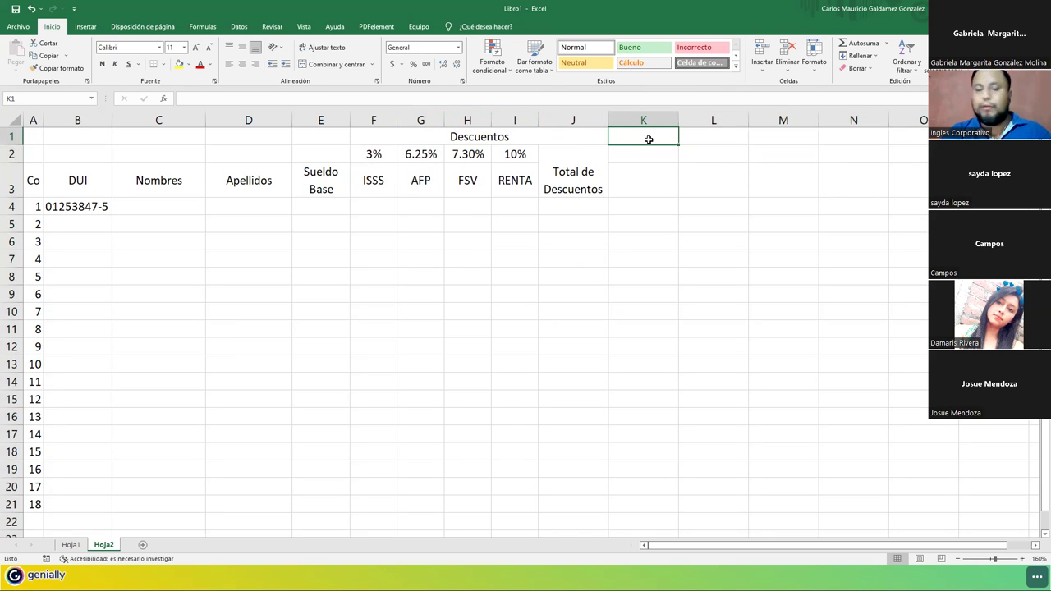
pyautogui.write('Incentivos')
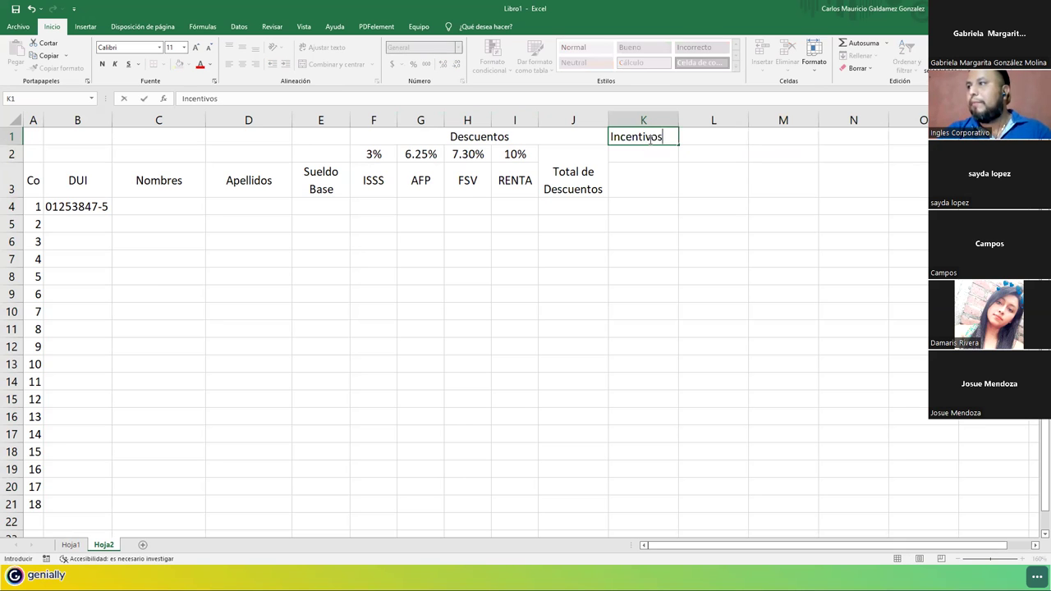
pyautogui.press('Return')
pyautogui.press('Return')
# Enter headers Horas Extra, Pago de H EX, Dias Festivos, Pago de D Fes and BONO in K3:O3.
pyautogui.write('H')
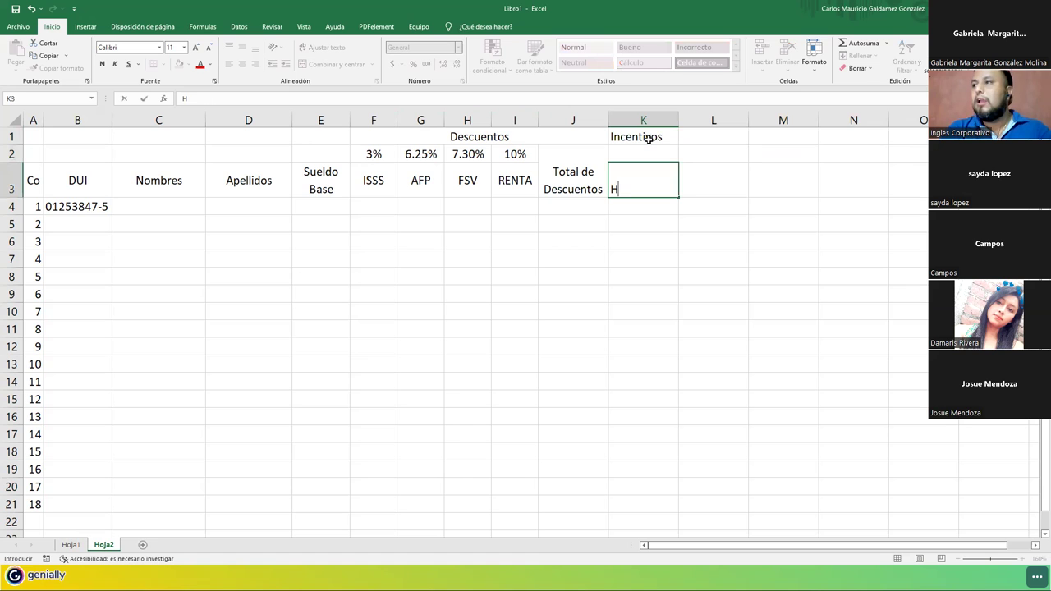
pyautogui.write('oras Extra')
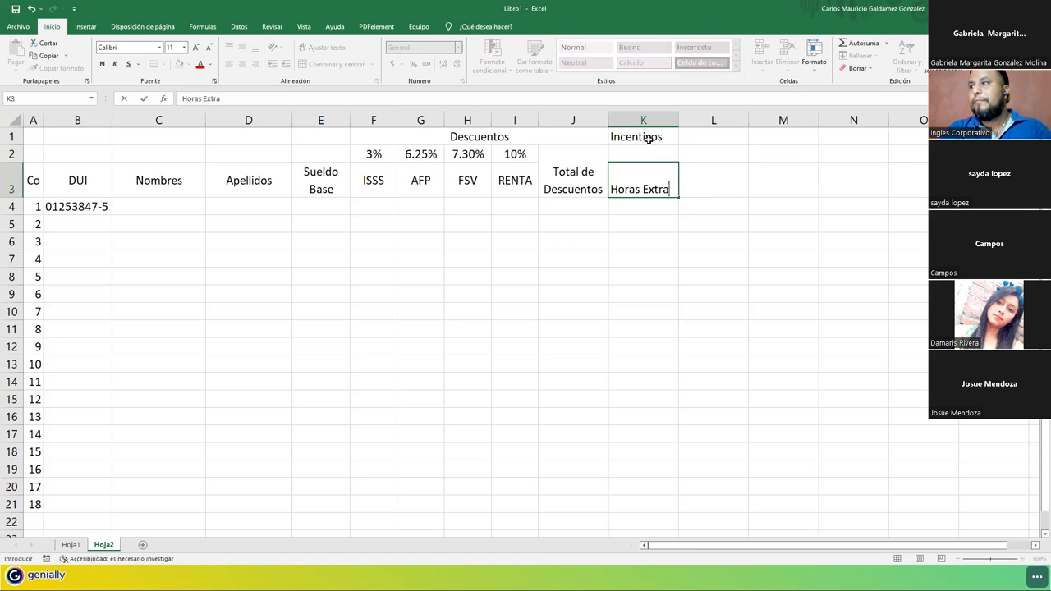
pyautogui.press('Tab')
pyautogui.write('Pago de H EX')
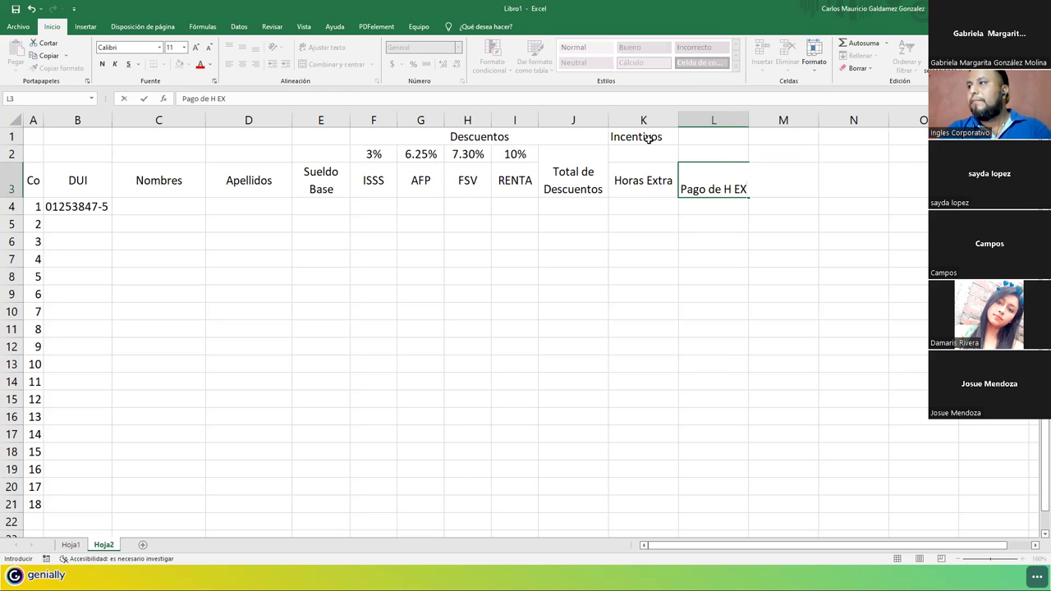
pyautogui.press('Tab')
pyautogui.write('Dias')
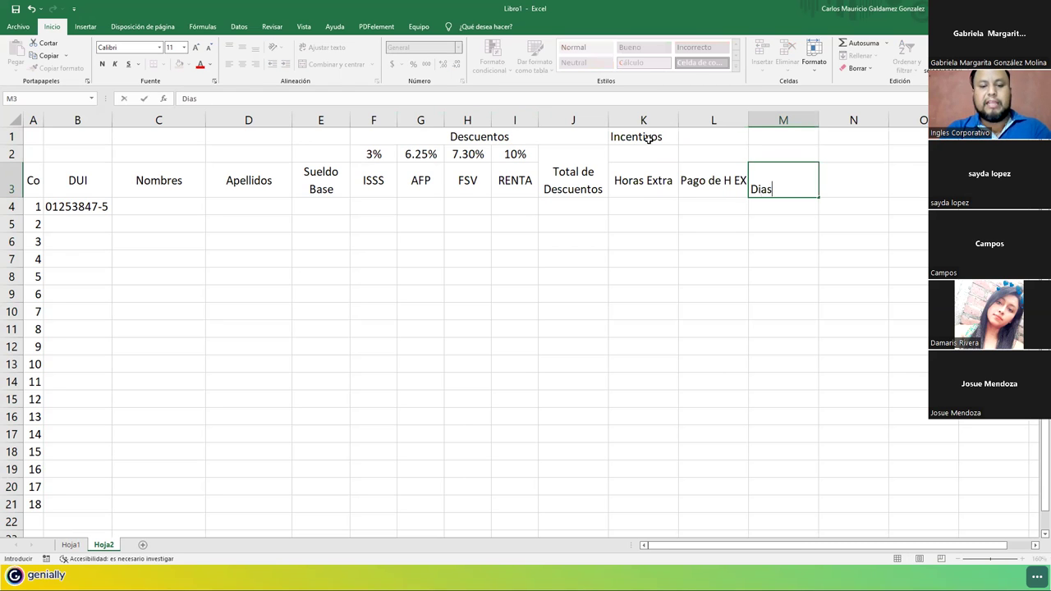
pyautogui.write(' Festivos')
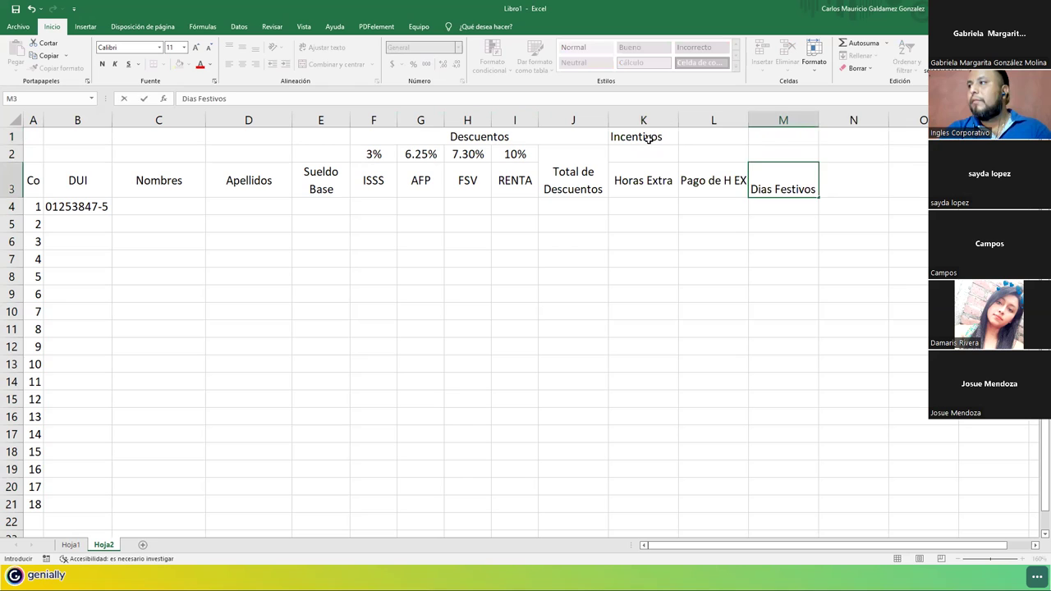
pyautogui.press('Tab')
pyautogui.write('Pago de D Fes')
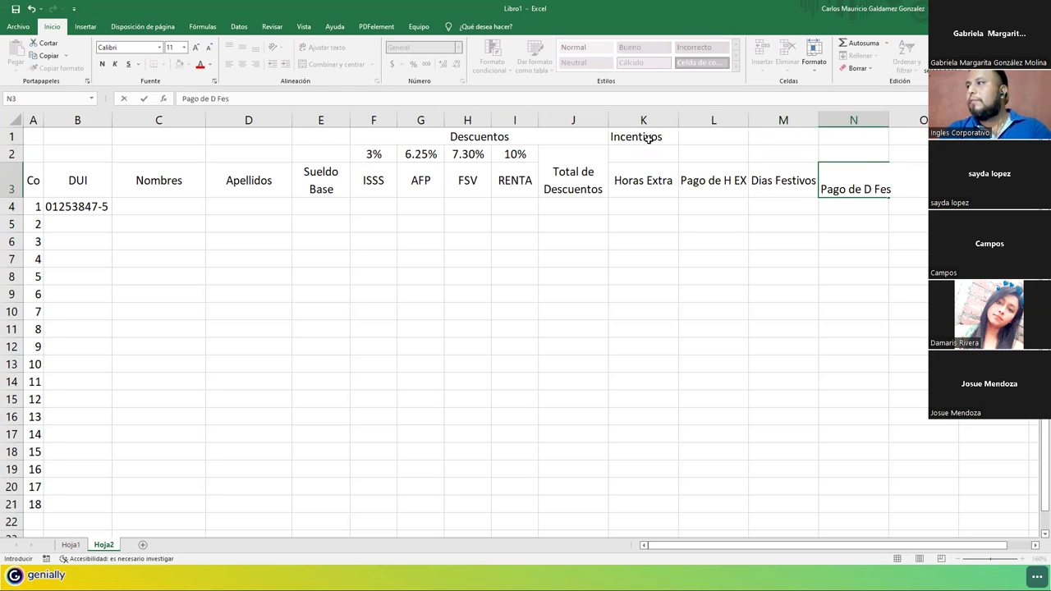
pyautogui.press('Tab')
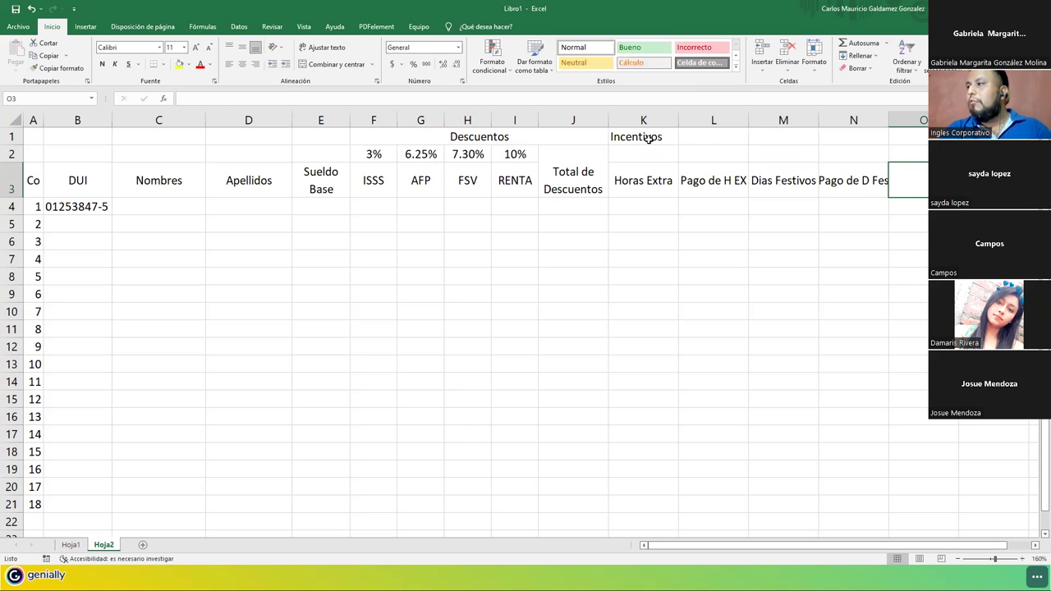
pyautogui.write('BONO')
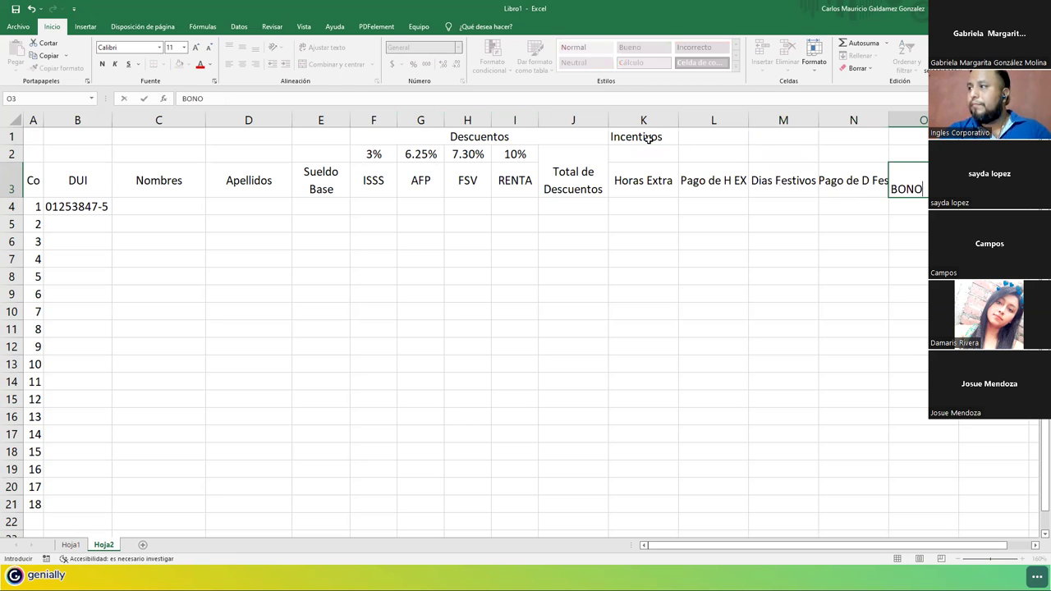
pyautogui.press('Return')
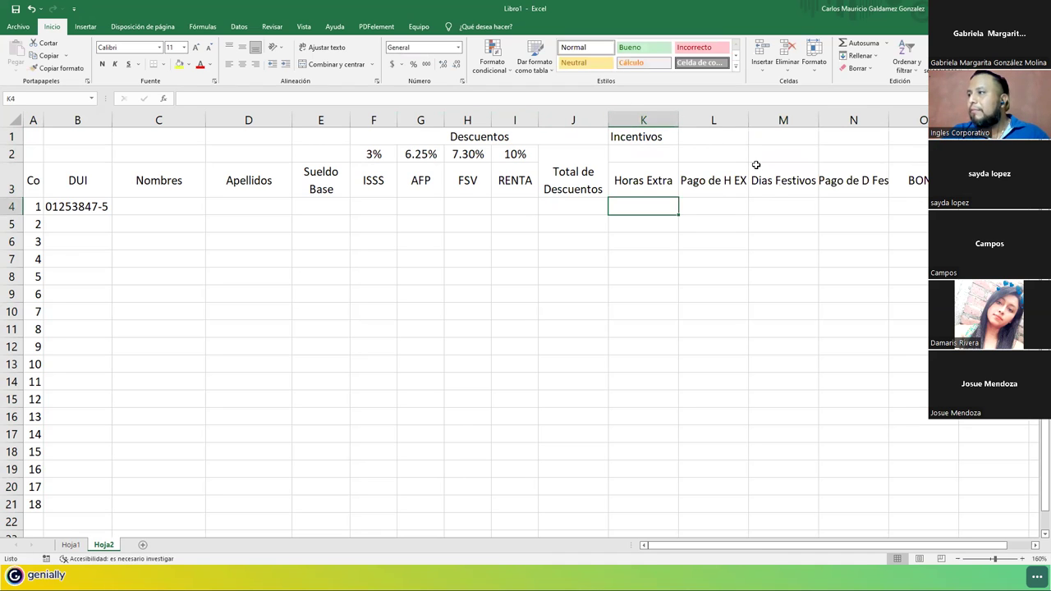
# Wrap the text of headers K3:N3 and set column K to width 7.
pyautogui.moveTo(657, 174); pyautogui.dragTo(854, 183)
pyautogui.click(322, 47)
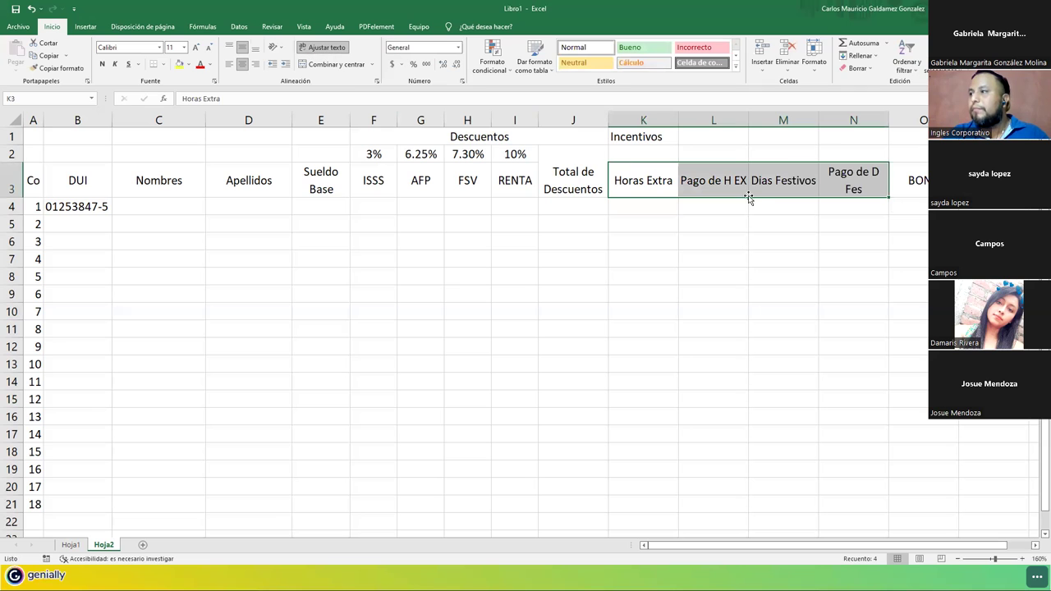
pyautogui.rightClick(667, 123)
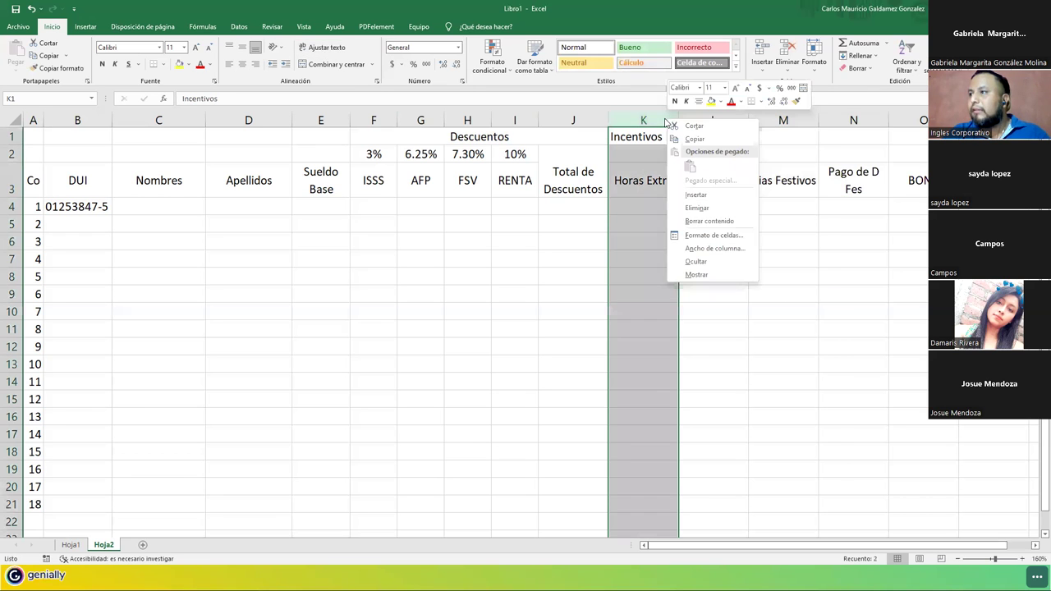
pyautogui.click(715, 248)
pyautogui.write('7')
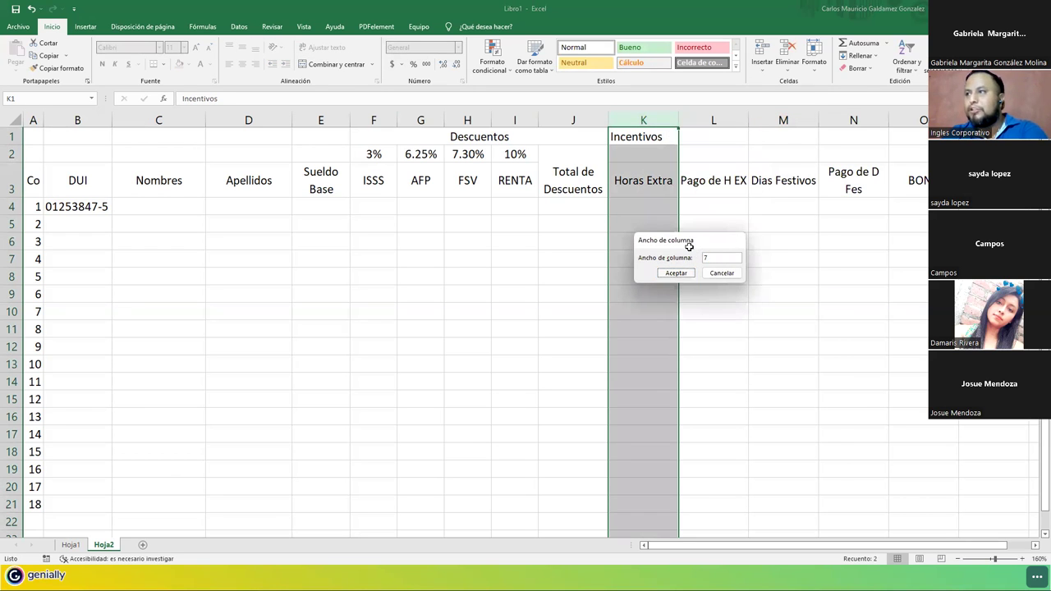
pyautogui.click(675, 272)
# Merge and centre the Incentivos title across K1:O1.
pyautogui.click(442, 139)
pyautogui.moveTo(644, 137); pyautogui.dragTo(919, 137)
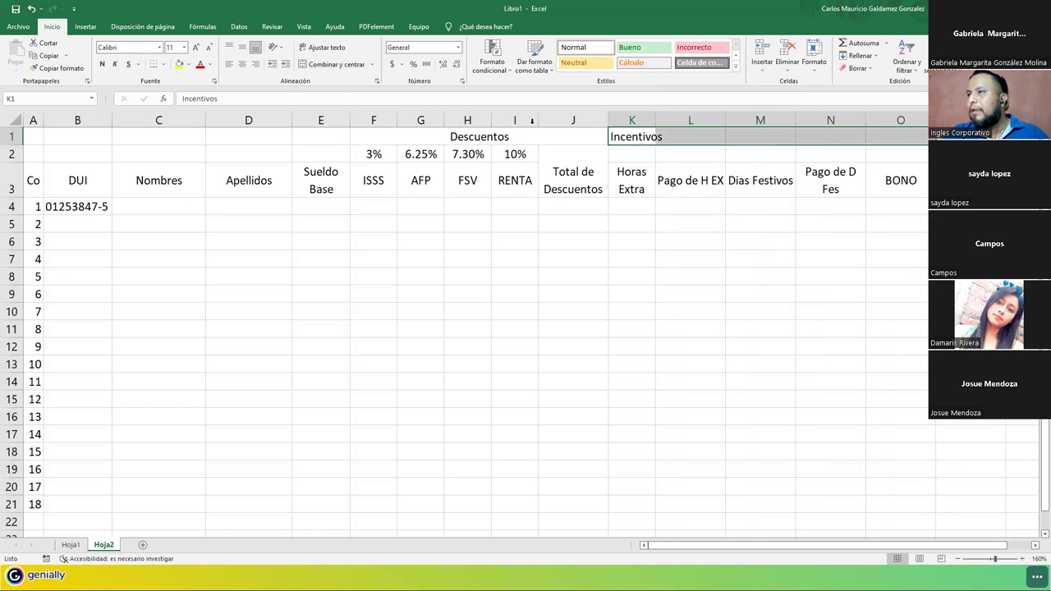
pyautogui.click(361, 66)
# Merge each incentive header, K2:K3 through O2:O3, so each spans two rows.
pyautogui.click(679, 191)
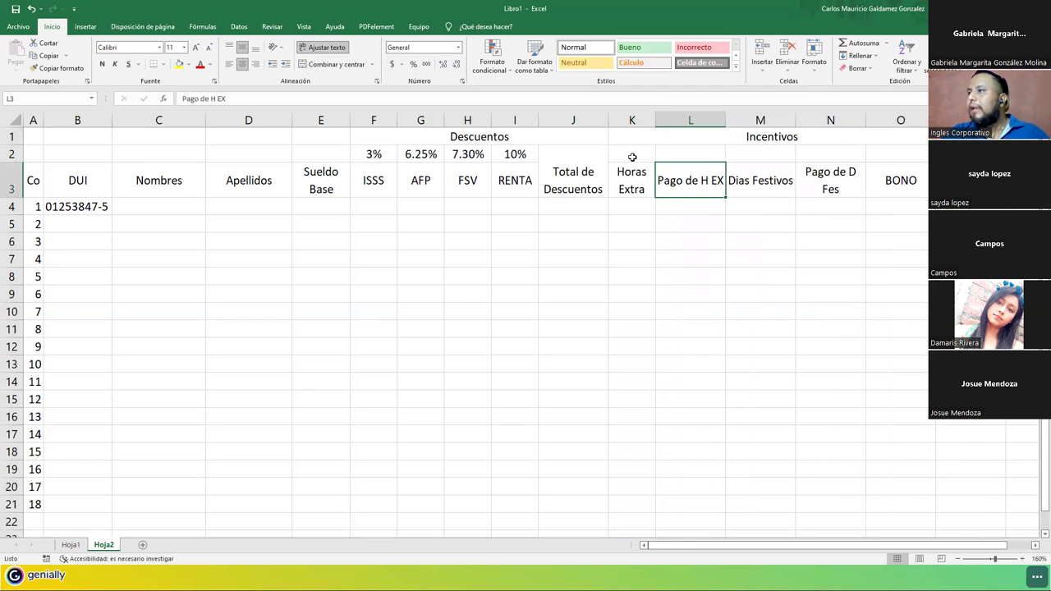
pyautogui.moveTo(633, 157); pyautogui.dragTo(632, 184)
pyautogui.click(333, 64)
pyautogui.moveTo(679, 155); pyautogui.dragTo(681, 184)
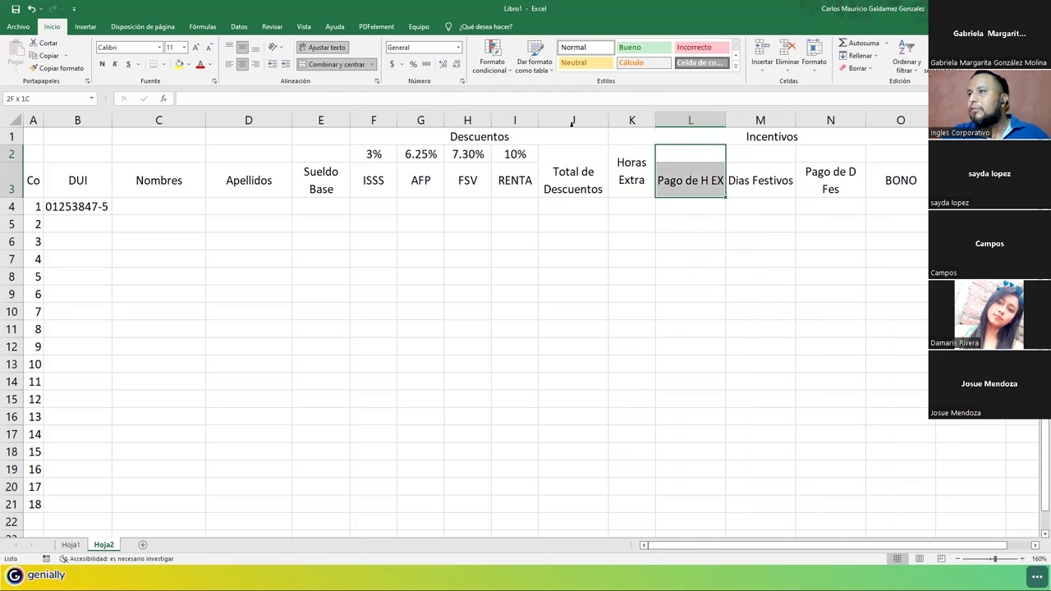
pyautogui.click(332, 64)
pyautogui.click(755, 156)
pyautogui.moveTo(752, 173); pyautogui.dragTo(751, 182)
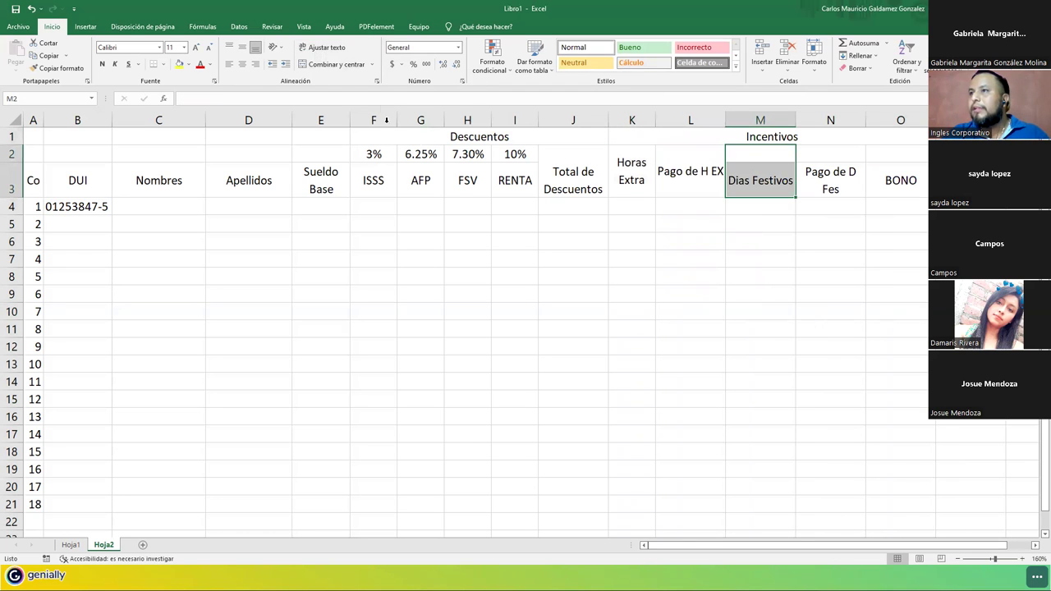
pyautogui.click(333, 64)
pyautogui.moveTo(836, 158); pyautogui.dragTo(877, 188)
pyautogui.click(332, 64)
pyautogui.click(333, 64)
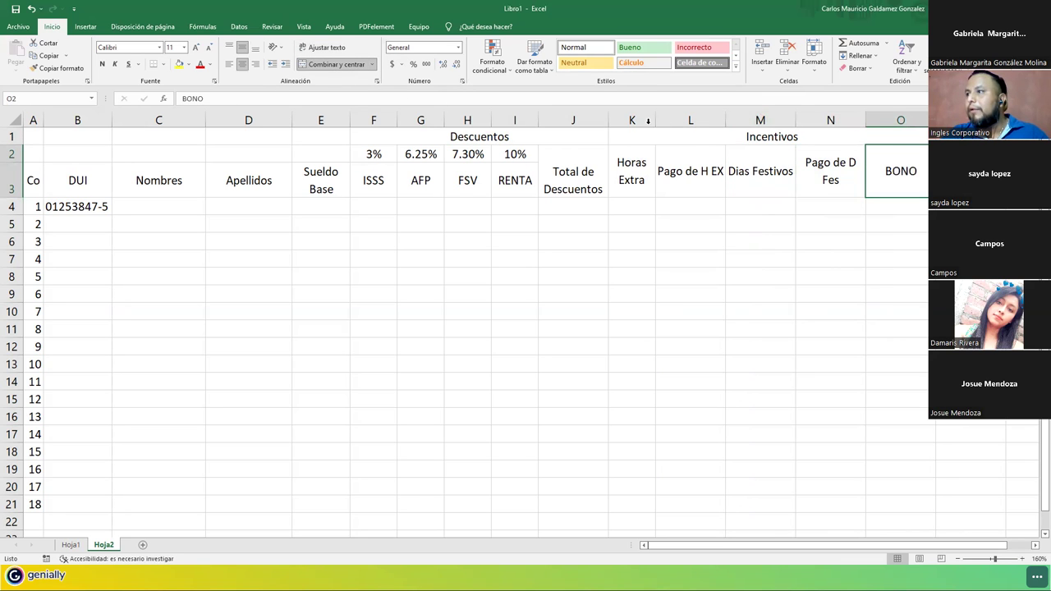
# Give columns K to O one shared narrower width.
pyautogui.moveTo(633, 120); pyautogui.dragTo(888, 119)
pyautogui.rightClick(888, 119)
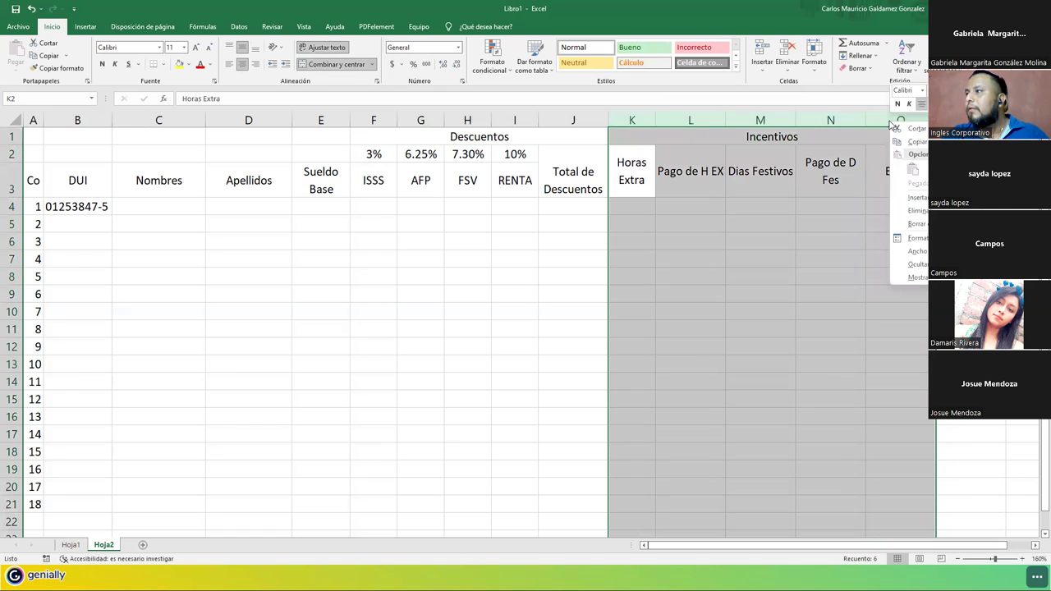
pyautogui.click(922, 251)
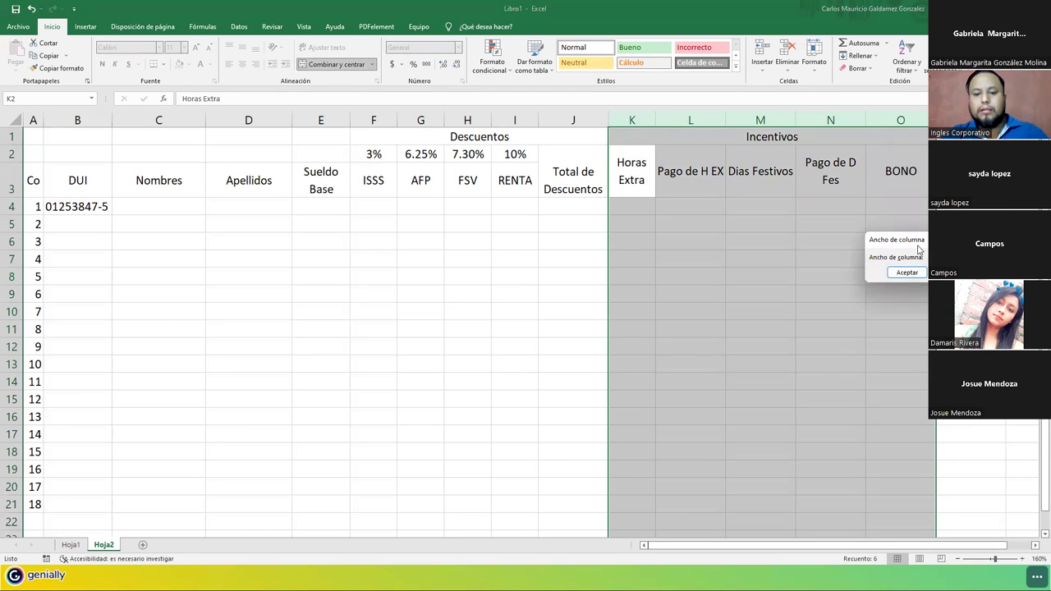
pyautogui.press('Return')
pyautogui.click(748, 267)
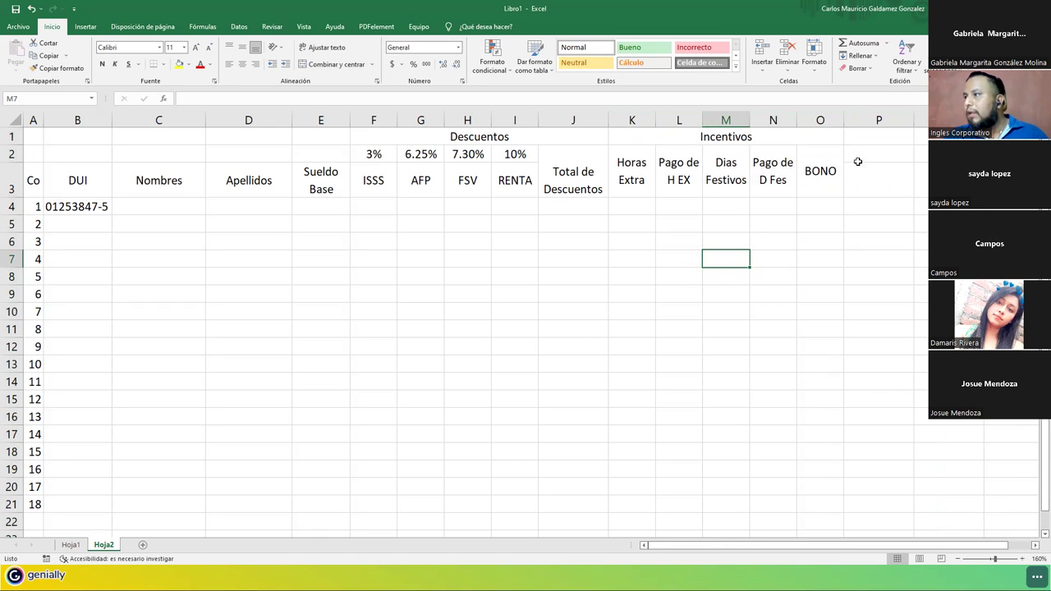
# Copy the Total de Descuentos header into P2 and change it to 'Total de Incentivos'.
pyautogui.moveTo(857, 162); pyautogui.dragTo(851, 178)
pyautogui.click(577, 177)
pyautogui.hotkey('ctrl', 'c')
pyautogui.click(862, 156)
pyautogui.hotkey('ctrl', 'v')
pyautogui.press('F2')
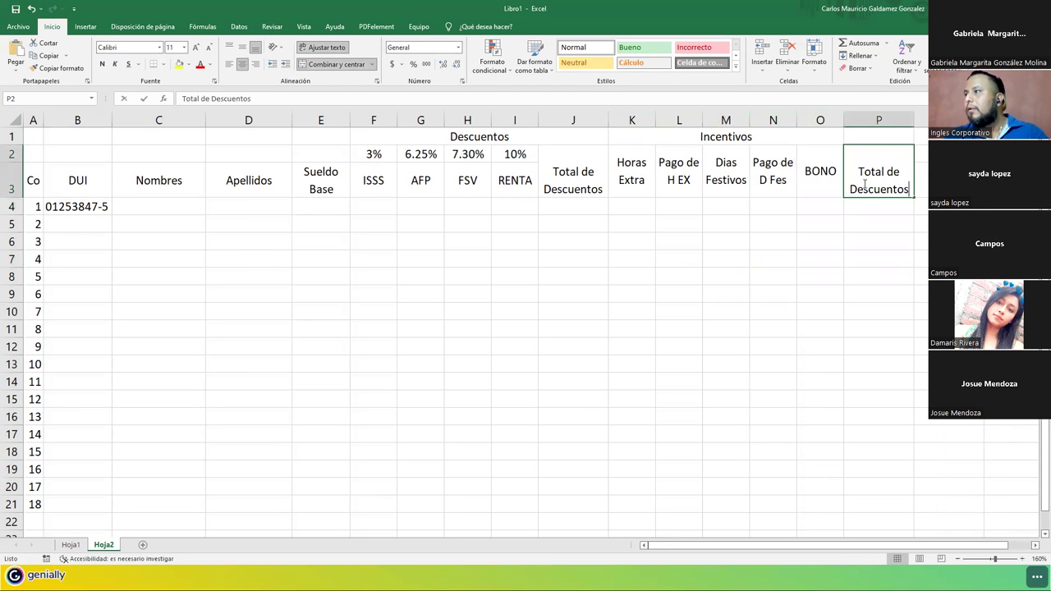
pyautogui.doubleClick(870, 190)
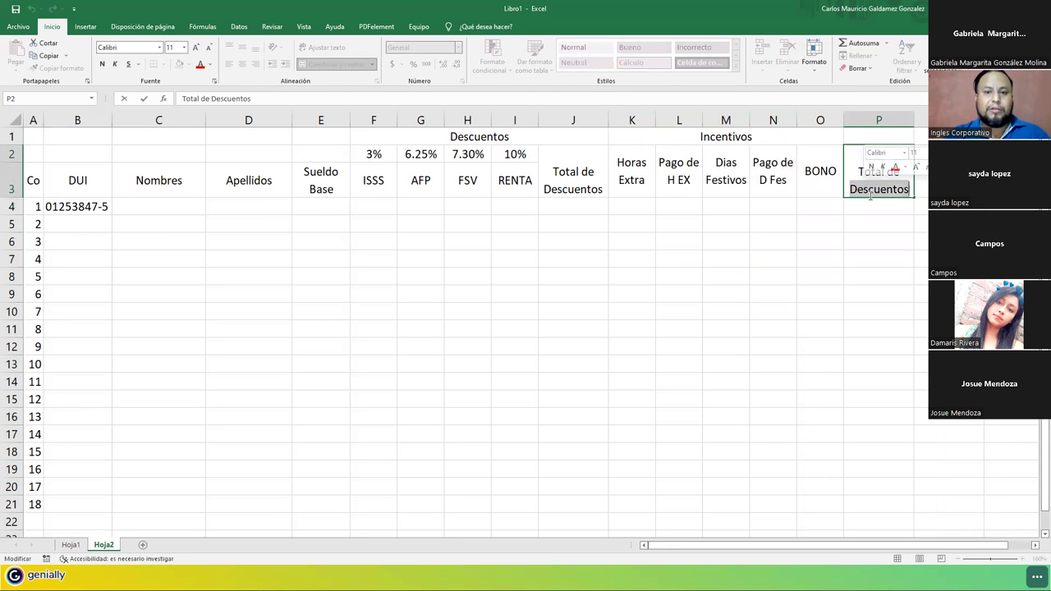
pyautogui.press('BackSpace')
pyautogui.write('Incen')
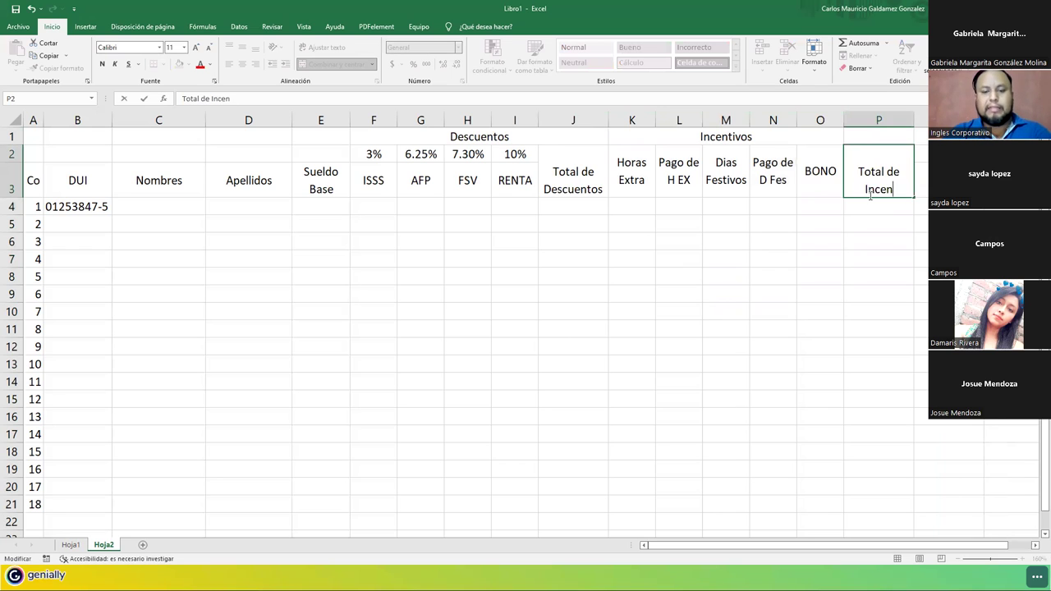
pyautogui.write('tivos')
pyautogui.press('Return')
pyautogui.click(870, 196)
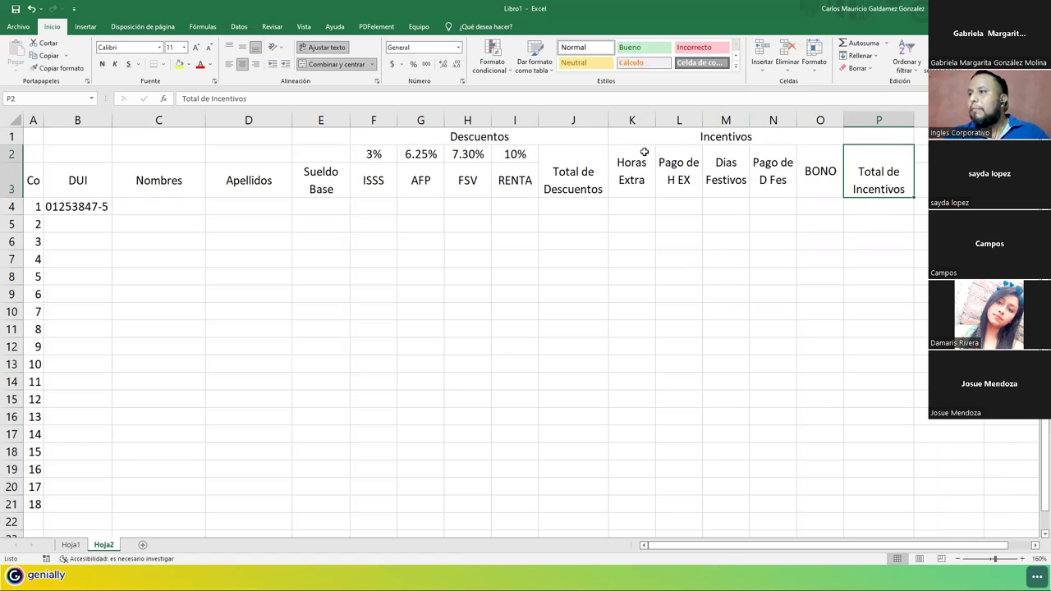
# Narrow column J so the Total de Descuentos header wraps.
pyautogui.moveTo(611, 121); pyautogui.dragTo(595, 121)
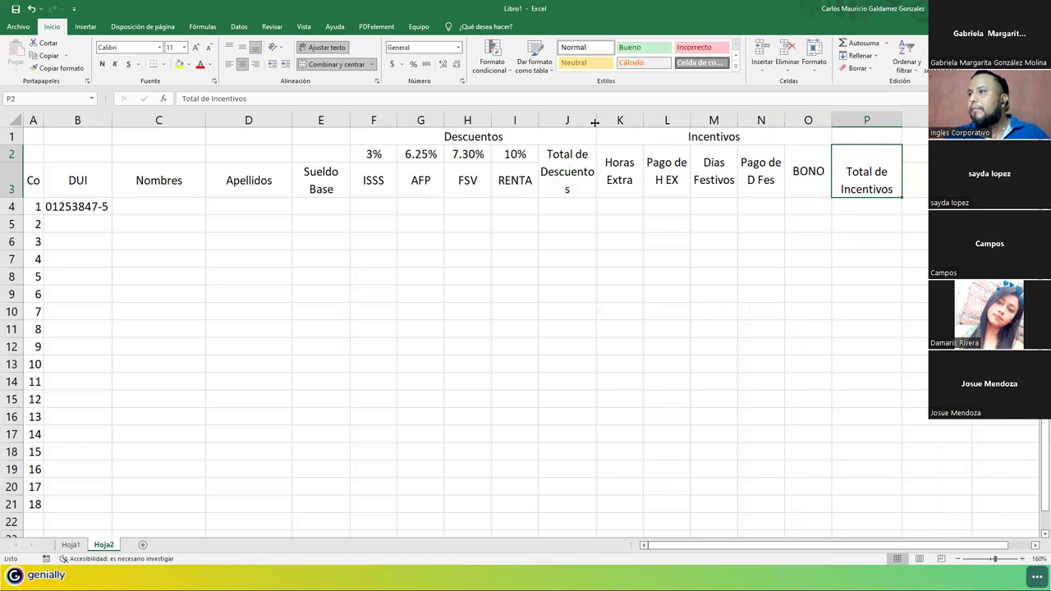
pyautogui.click(561, 160)
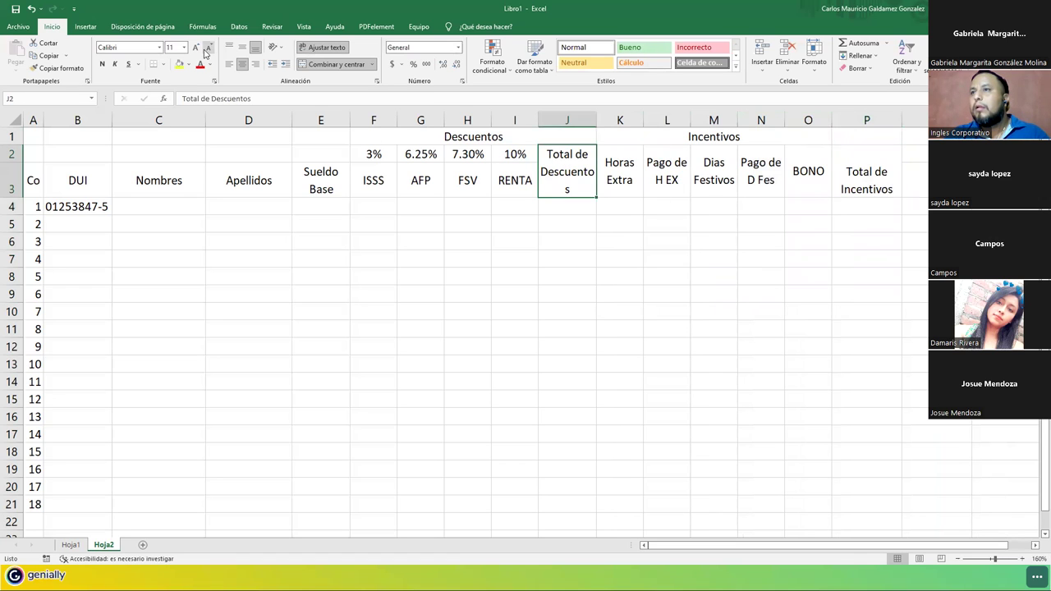
pyautogui.doubleClick(596, 119)
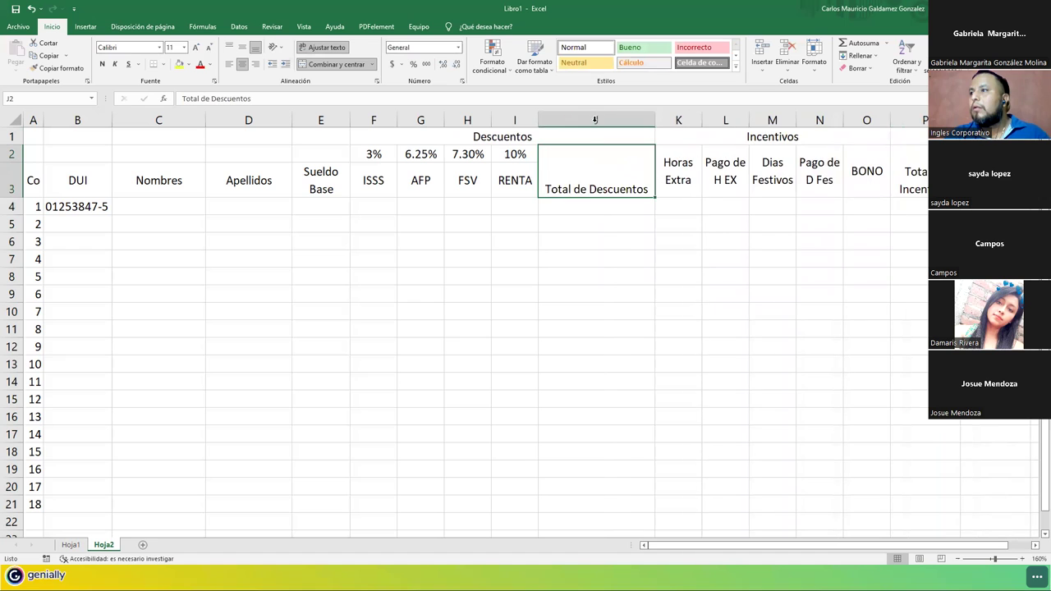
pyautogui.moveTo(651, 121); pyautogui.dragTo(602, 120)
# Set column P to width 10 and begin typing the 'Sueldo Neto' heading in Q2.
pyautogui.rightClick(873, 122)
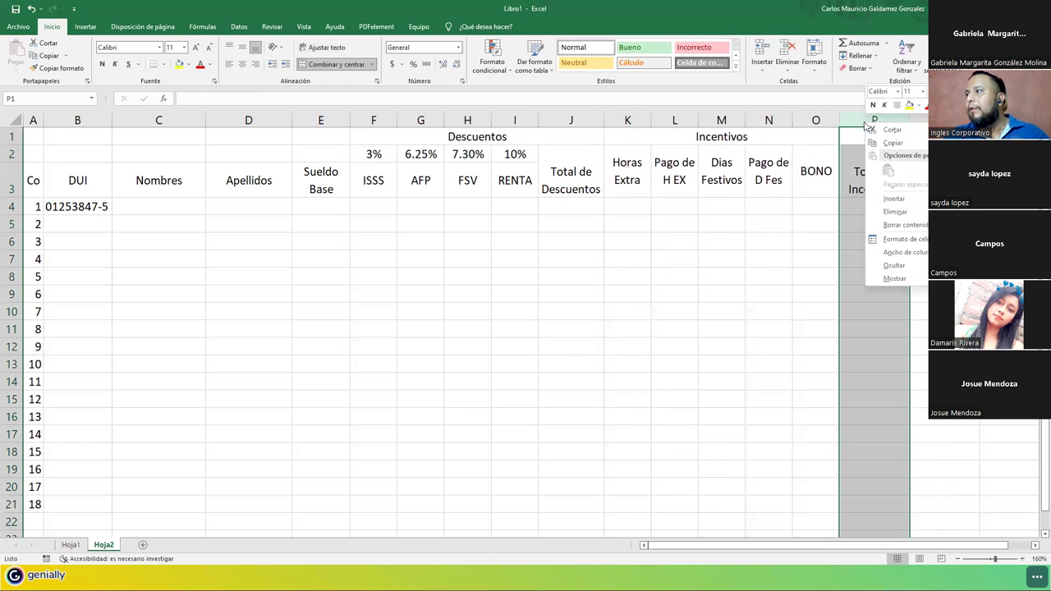
pyautogui.click(900, 252)
pyautogui.write('1')
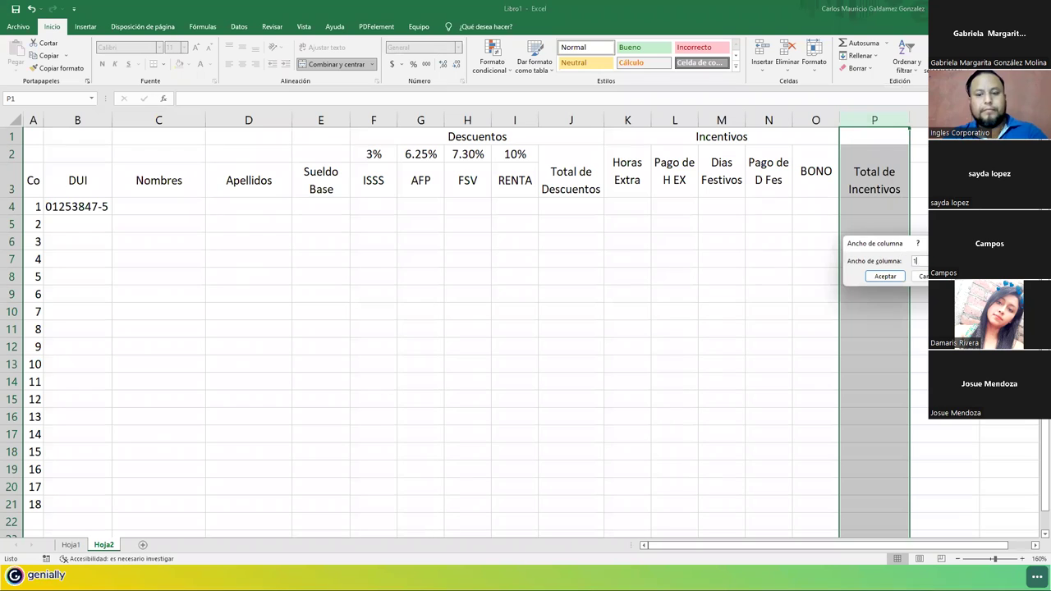
pyautogui.write('0')
pyautogui.click(897, 276)
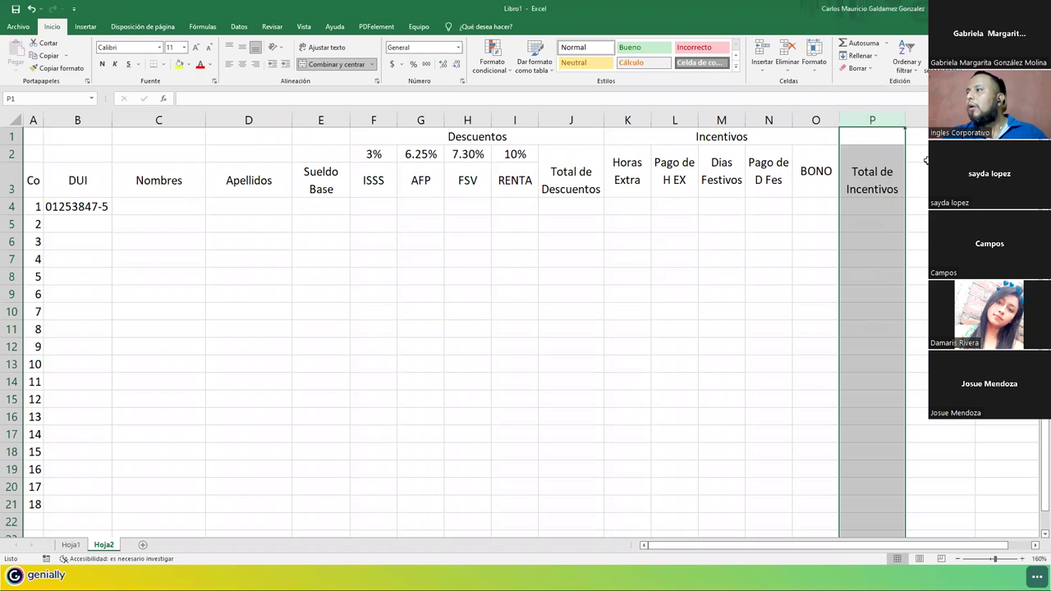
pyautogui.click(924, 164)
pyautogui.write('Sueldo Net')
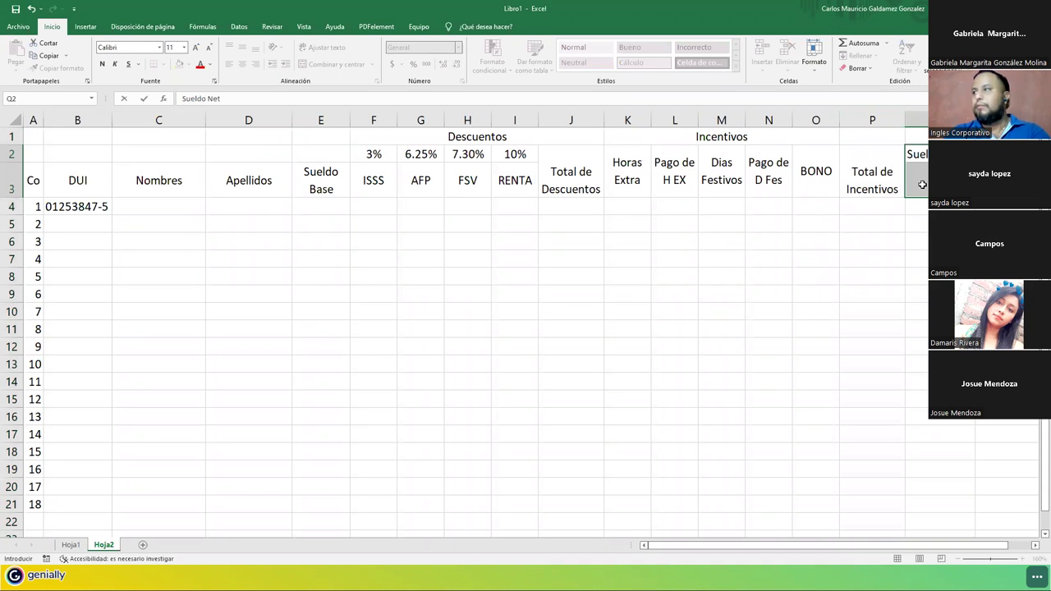
# Enter 'Sueldo Neto', merge it across Q2:Q3 and wrap its text.
pyautogui.press('Return')
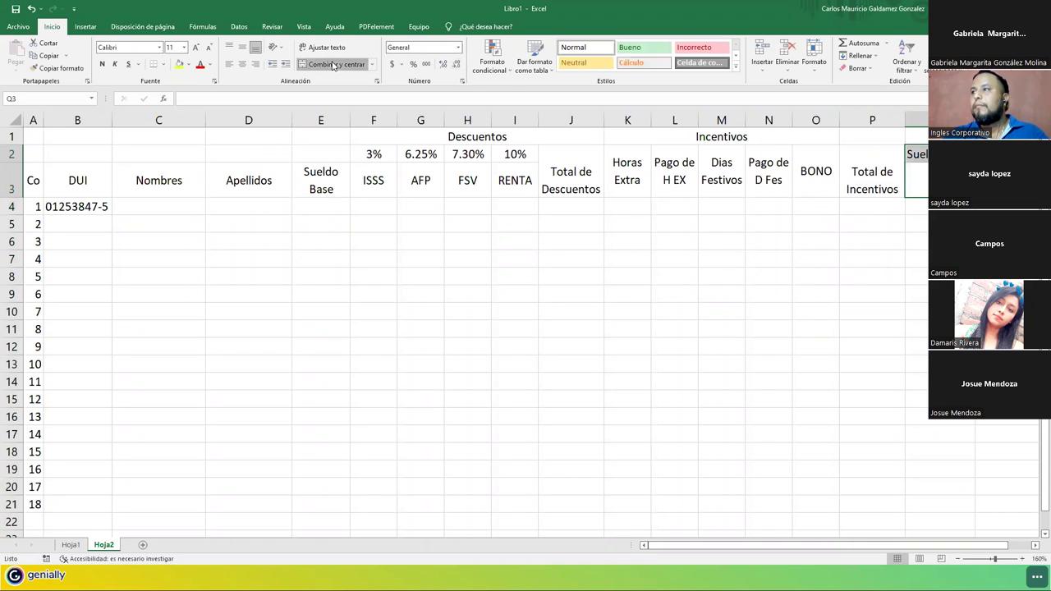
pyautogui.click(334, 63)
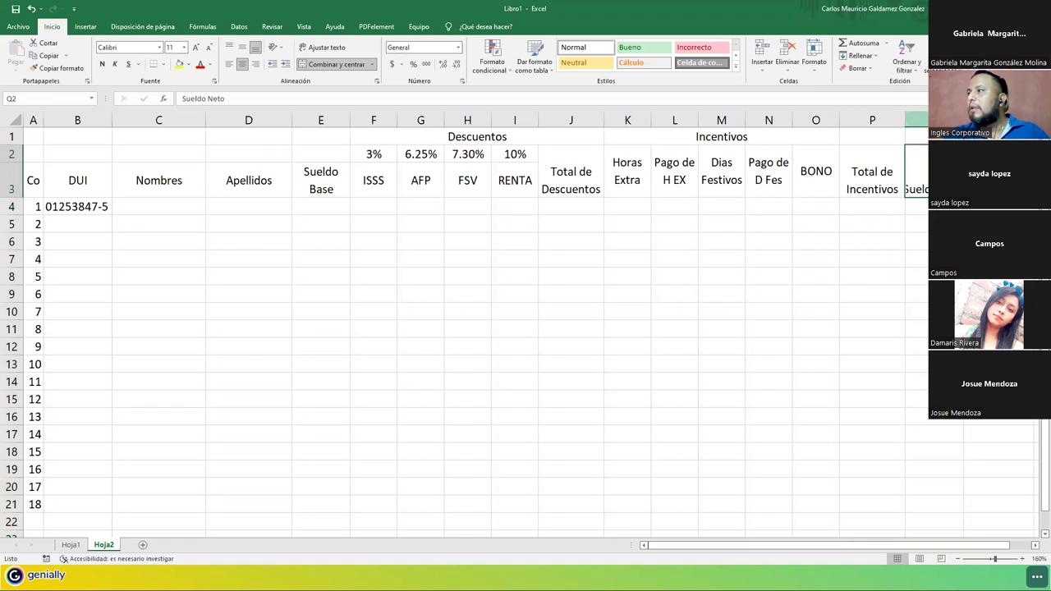
pyautogui.rightClick(913, 120)
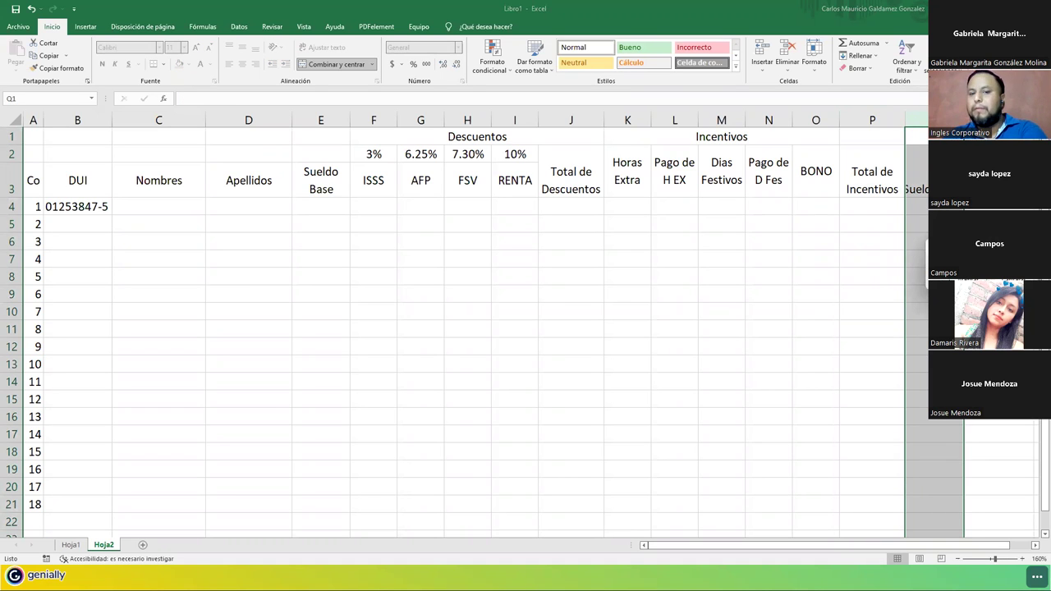
pyautogui.click(926, 234)
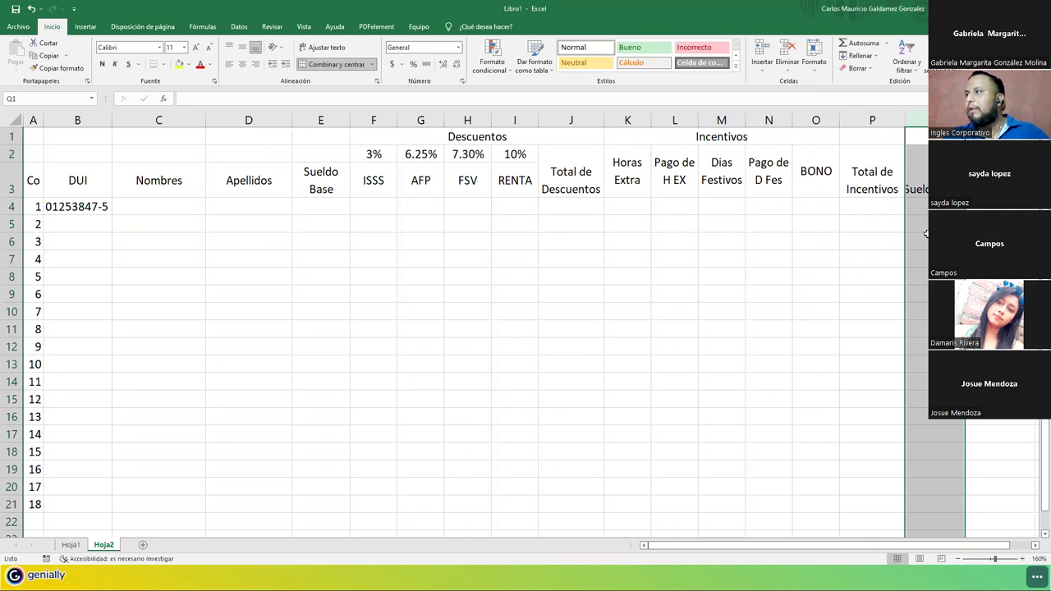
pyautogui.click(926, 176)
pyautogui.click(330, 49)
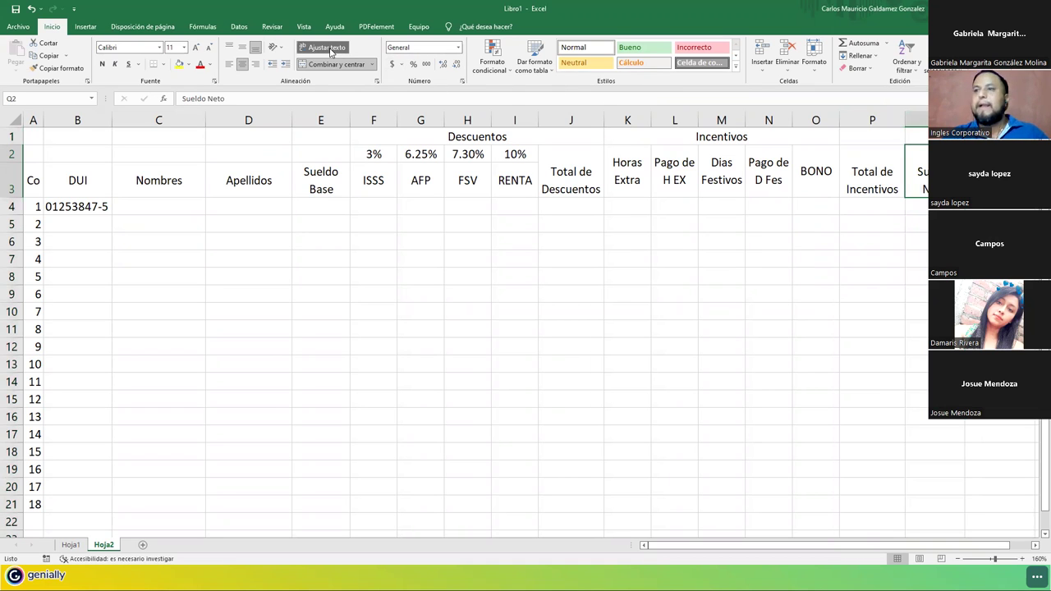
# Middle-align the Total de Descuentos, Total de Incentivos and Sueldo Neto headings.
pyautogui.click(552, 182)
pyautogui.keyDown('ctrl'); pyautogui.click(861, 169); pyautogui.keyUp('ctrl')
pyautogui.keyDown('ctrl'); pyautogui.click(916, 171); pyautogui.keyUp('ctrl')
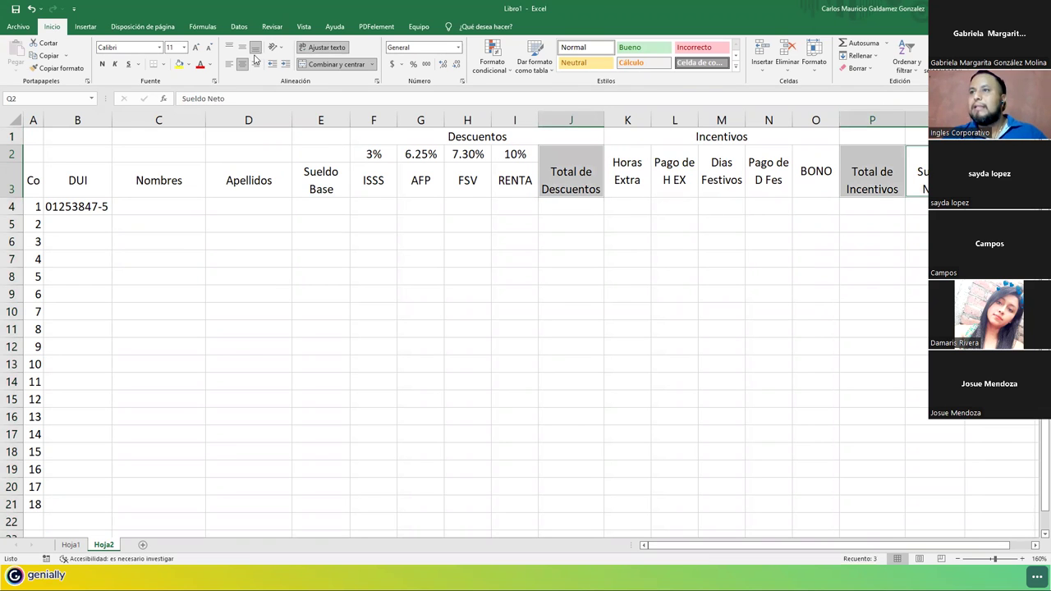
pyautogui.click(242, 47)
pyautogui.moveTo(36, 181); pyautogui.dragTo(863, 474)
# Apply All Borders to the table range A2:Q20.
pyautogui.click(922, 490)
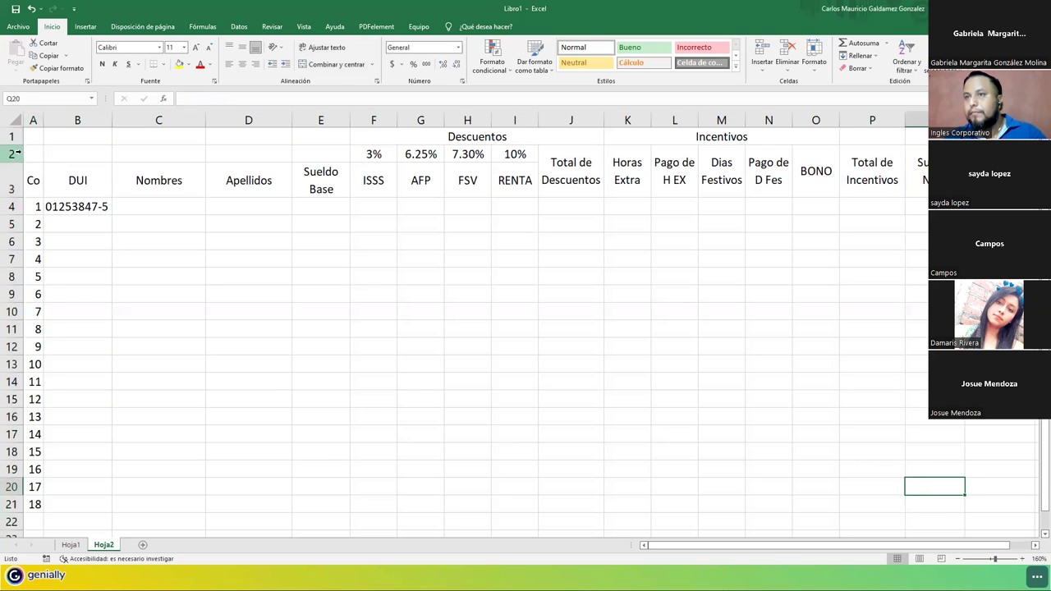
pyautogui.moveTo(923, 491)
pyautogui.mouseDown()
pyautogui.moveTo(156, 205)
pyautogui.moveTo(179, 65)
pyautogui.moveTo(164, 65)
pyautogui.mouseUp()
pyautogui.click(161, 65)
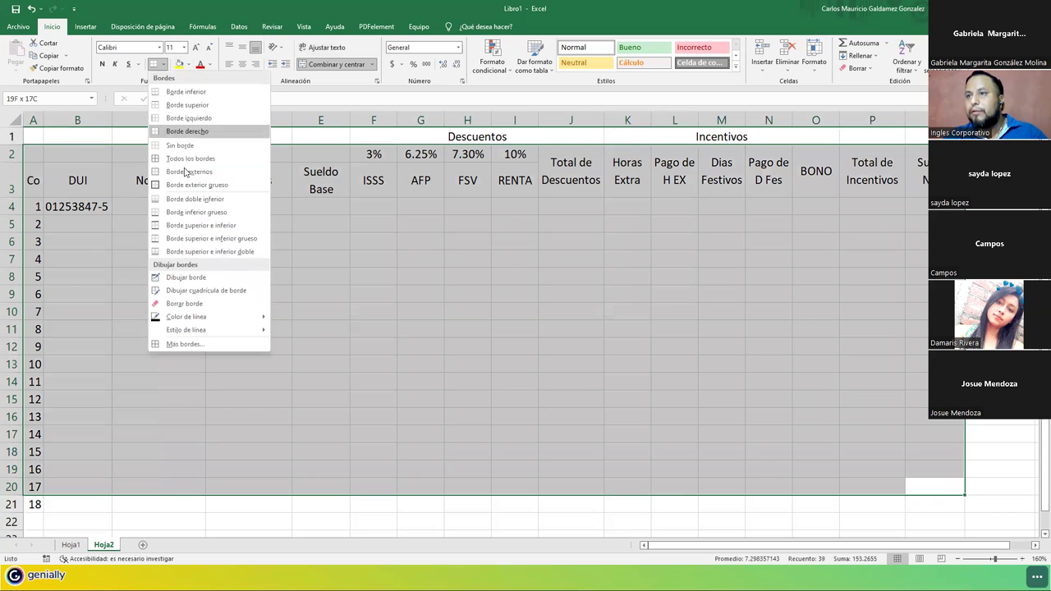
pyautogui.click(187, 158)
# Re-merge Incentivos across K1:P1 and merge Sueldo Neto down through rows 1 to 3.
pyautogui.moveTo(706, 136); pyautogui.dragTo(377, 136)
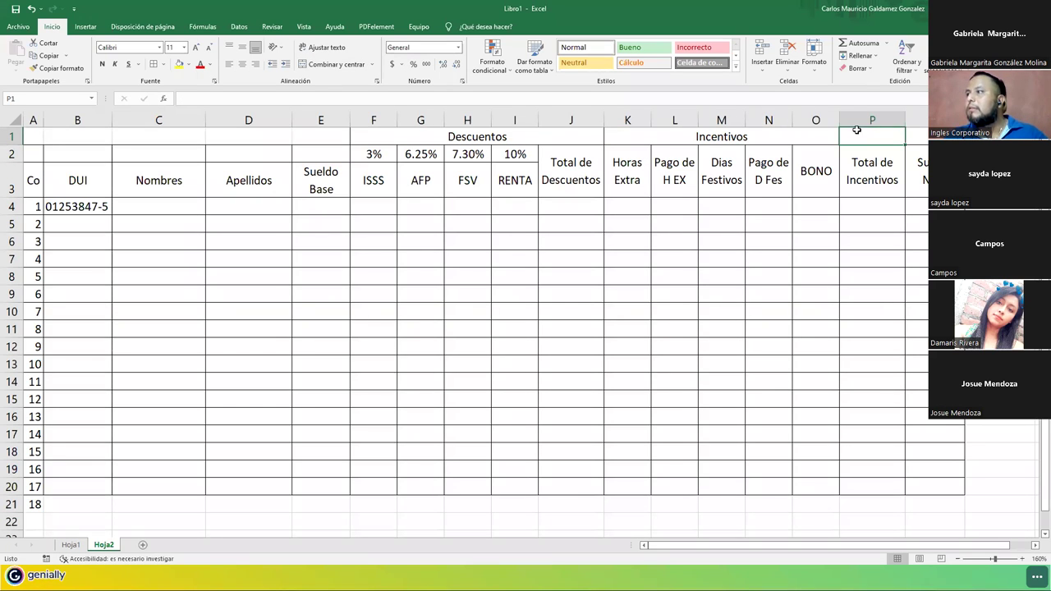
pyautogui.moveTo(869, 129); pyautogui.dragTo(750, 130)
pyautogui.click(319, 66)
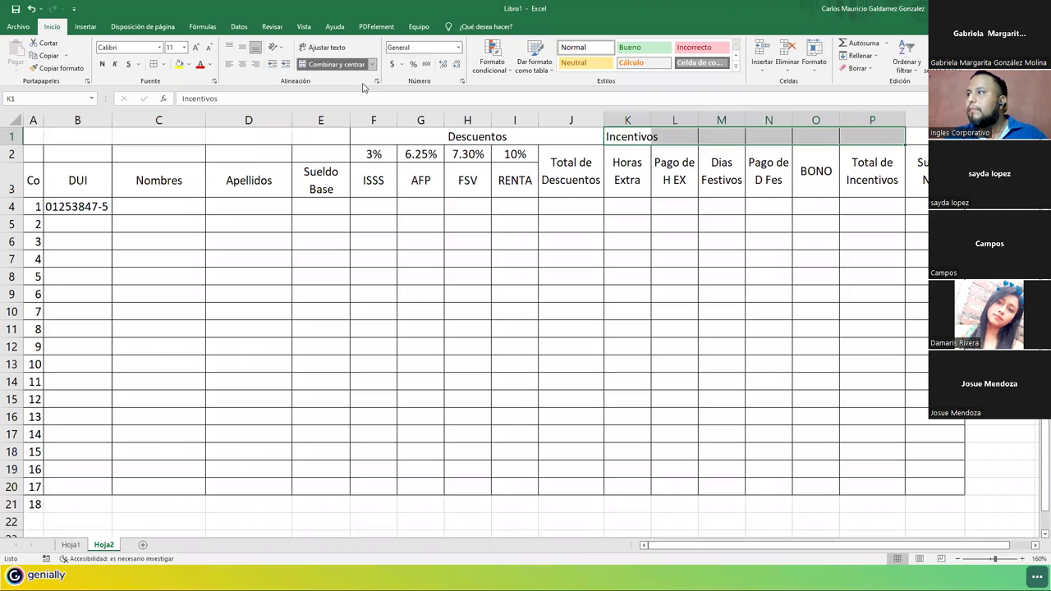
pyautogui.click(319, 67)
pyautogui.press('Right')
pyautogui.click(337, 64)
pyautogui.click(336, 64)
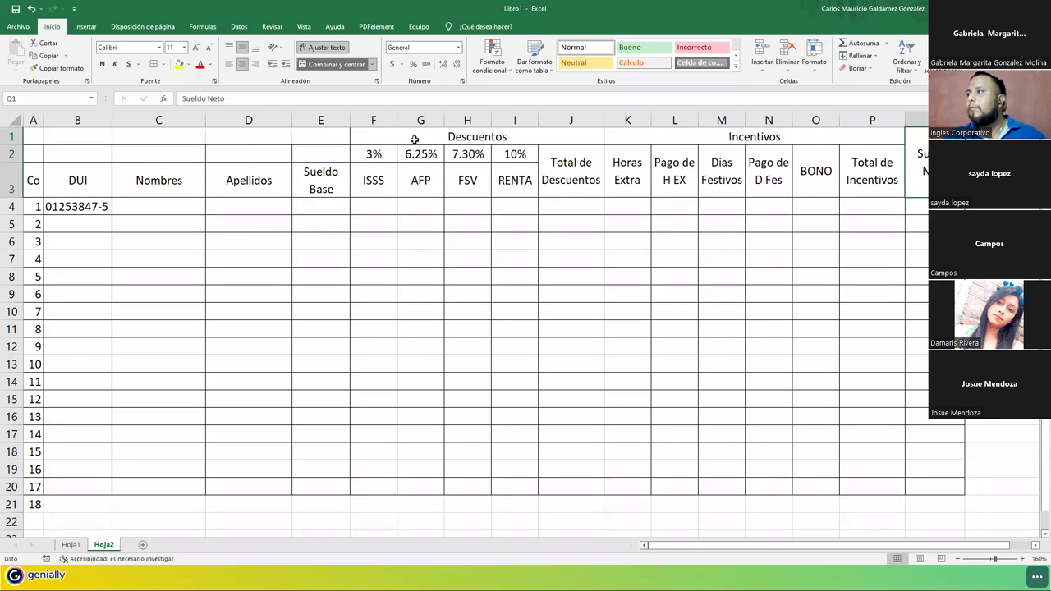
pyautogui.click(148, 209)
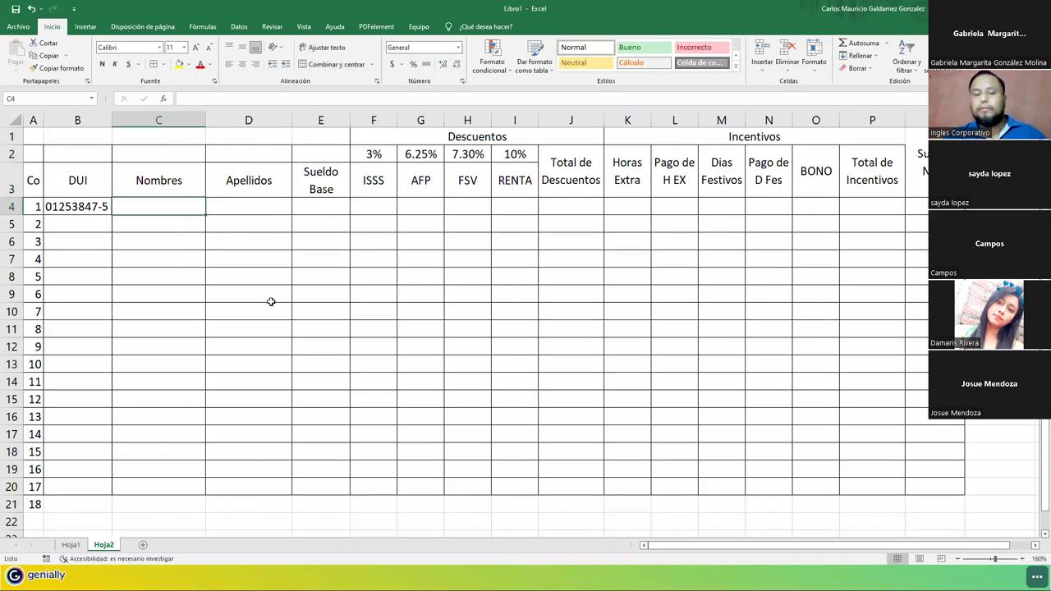
# Enter the first employee's first names and surnames in C4:D4, capitalising the second name.
pyautogui.press('Tab')
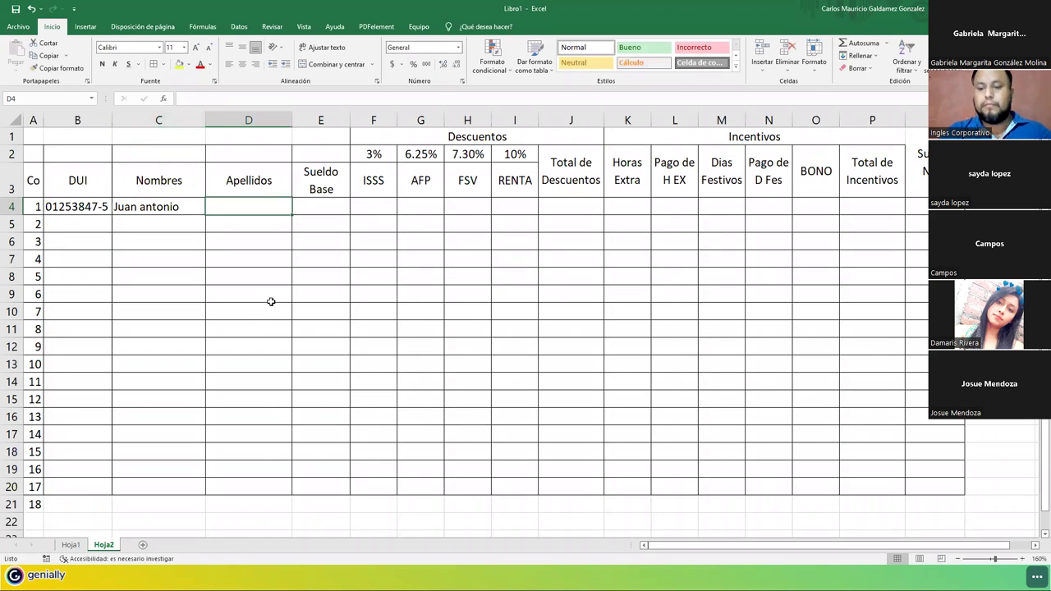
pyautogui.press('Left')
pyautogui.press('F2')
pyautogui.hotkey('ctrl', 'Left')
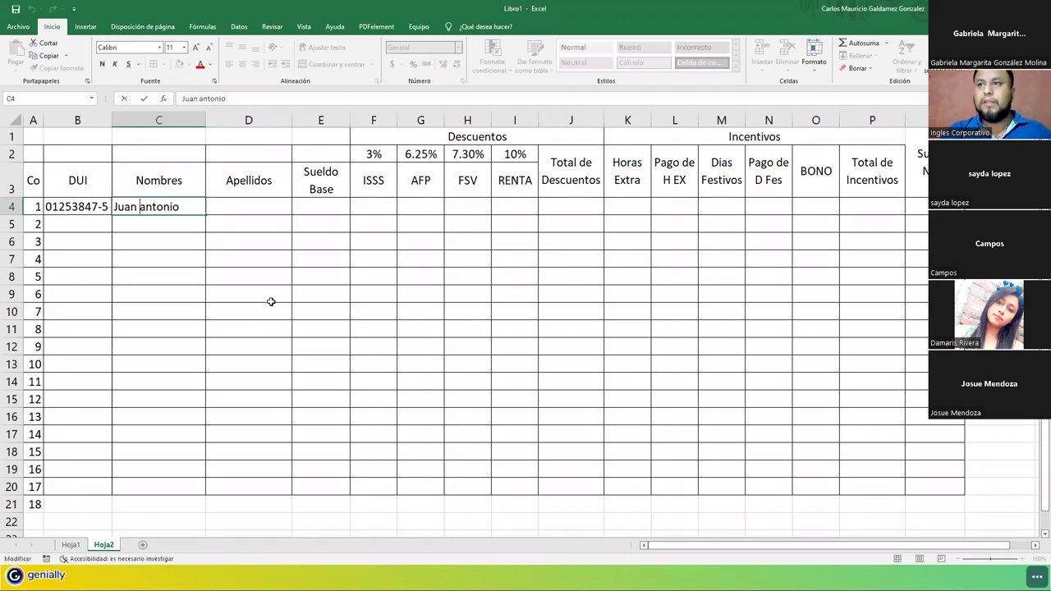
pyautogui.press('Delete')
pyautogui.write('A')
pyautogui.press('Tab')
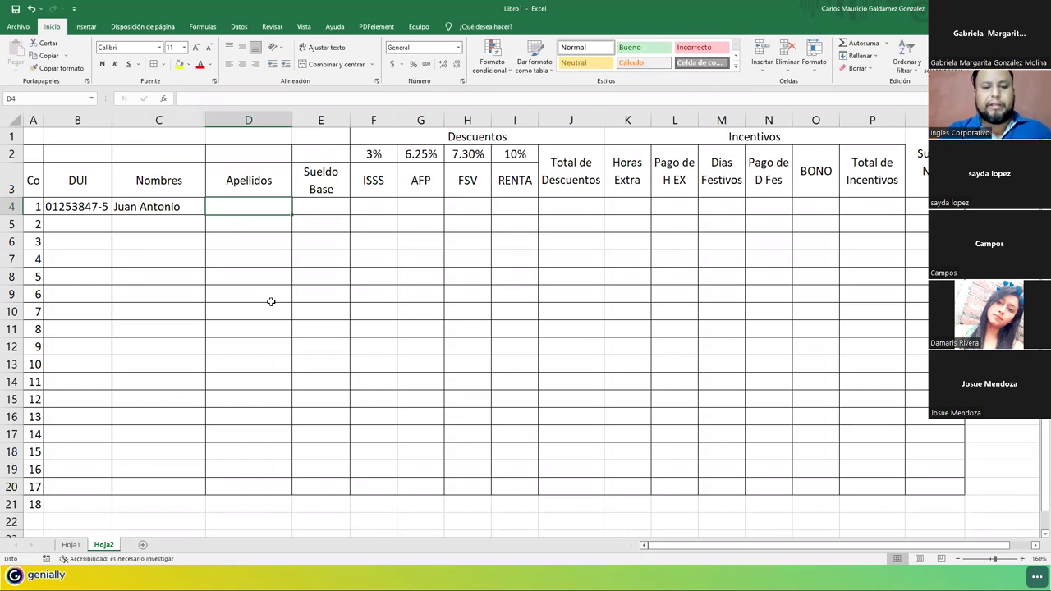
pyautogui.press('Return')
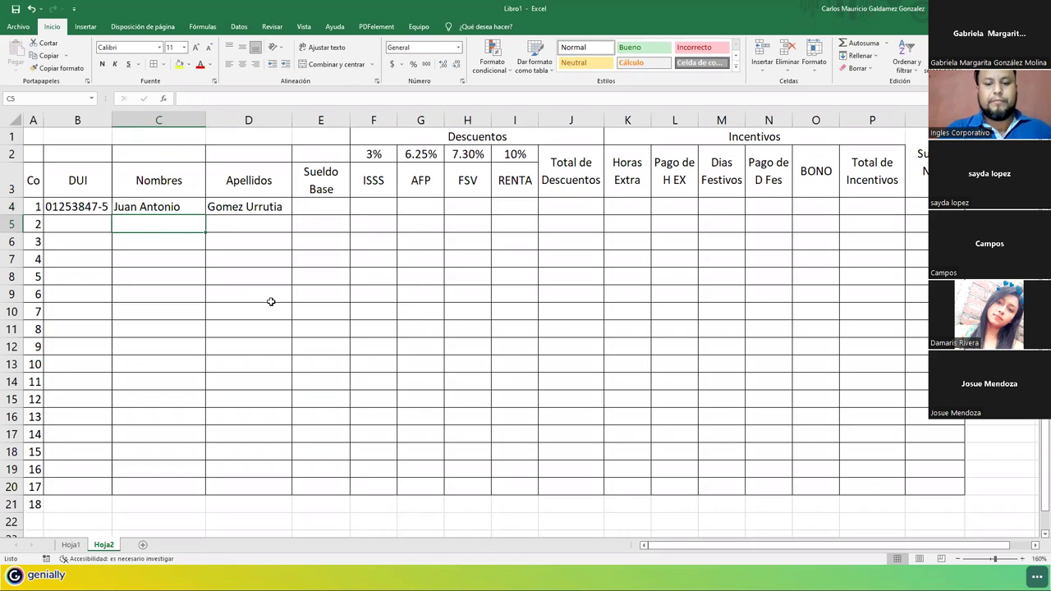
# Enter first names and surnames for the second and third employees in rows 5 and 6.
pyautogui.press('Tab')
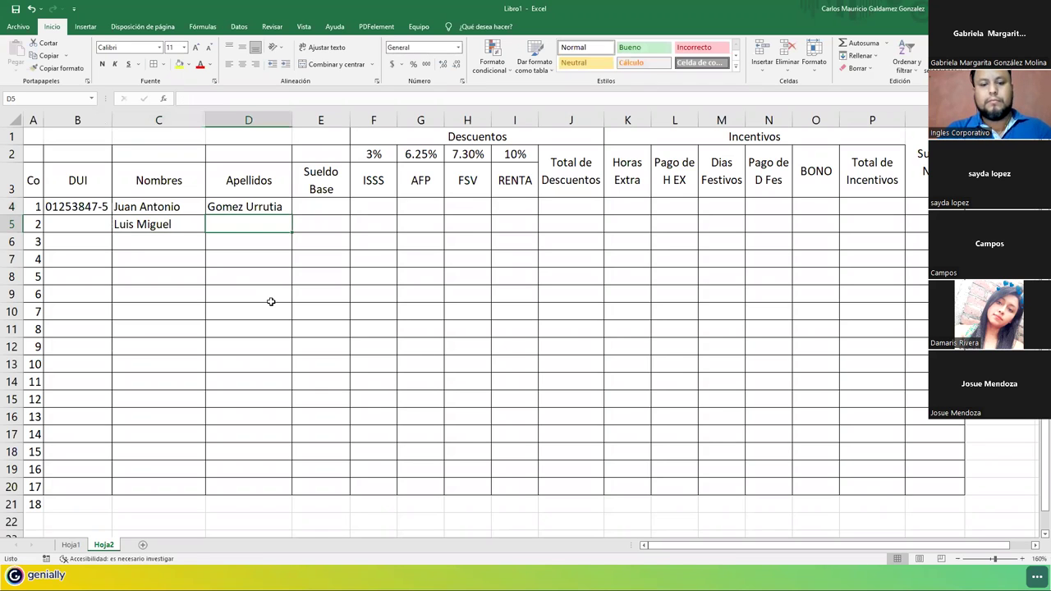
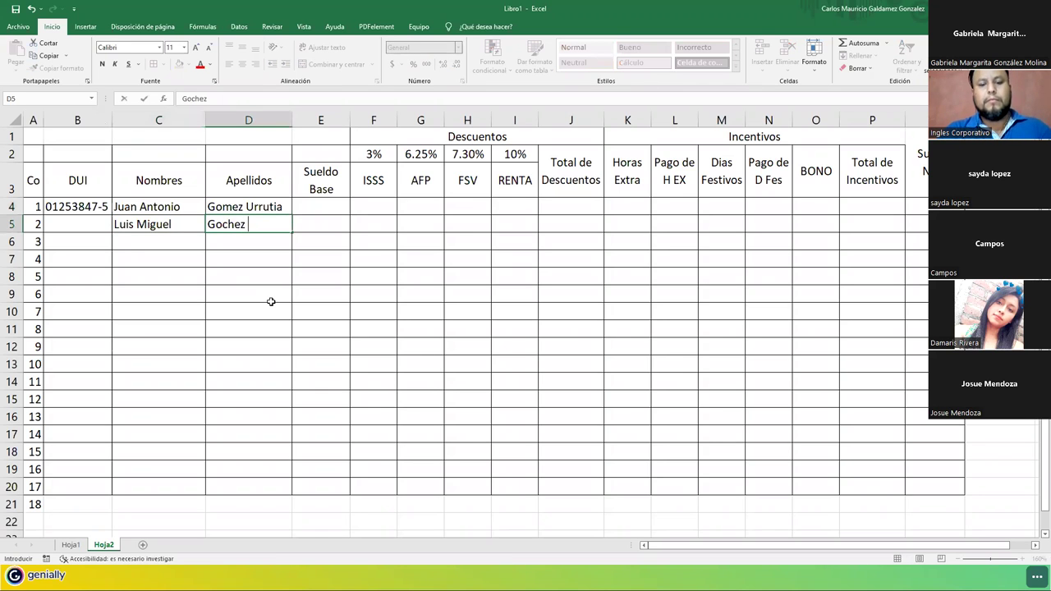
pyautogui.press('Return')
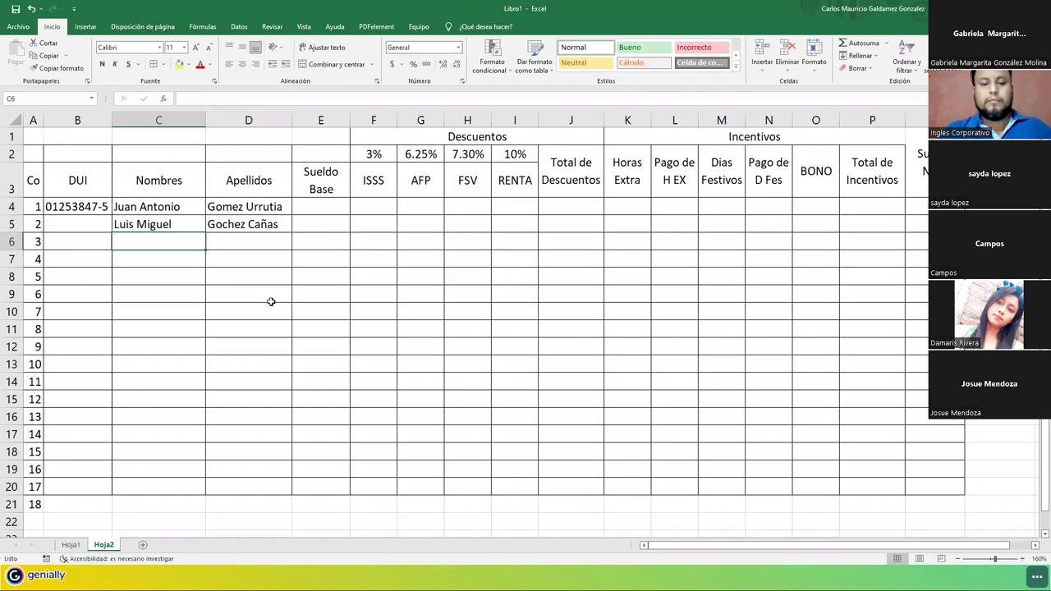
pyautogui.write('Ism')
pyautogui.press('BackSpace')
pyautogui.press('BackSpace')
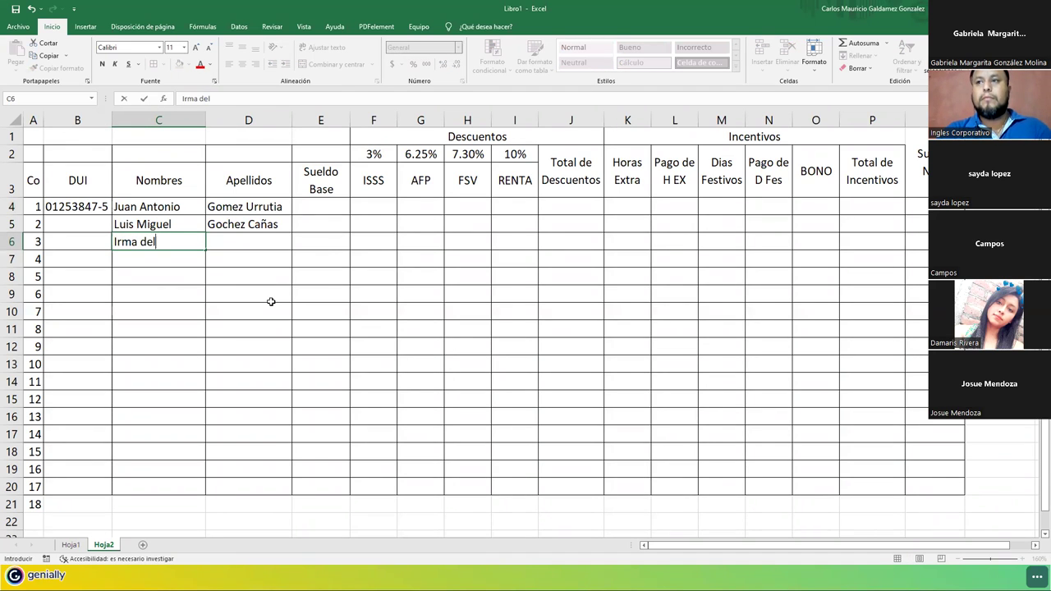
pyautogui.press('Tab')
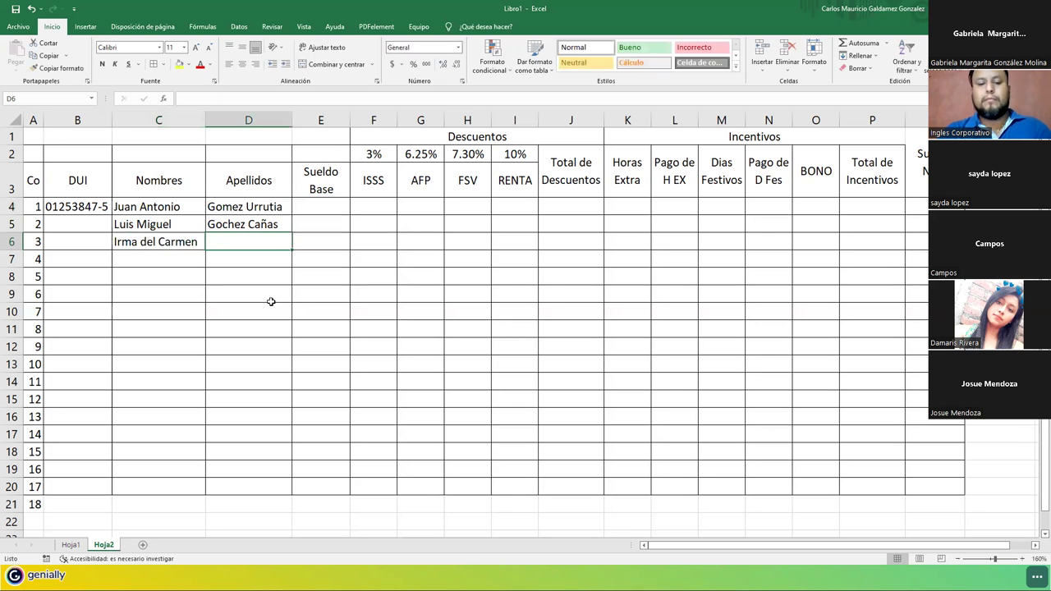
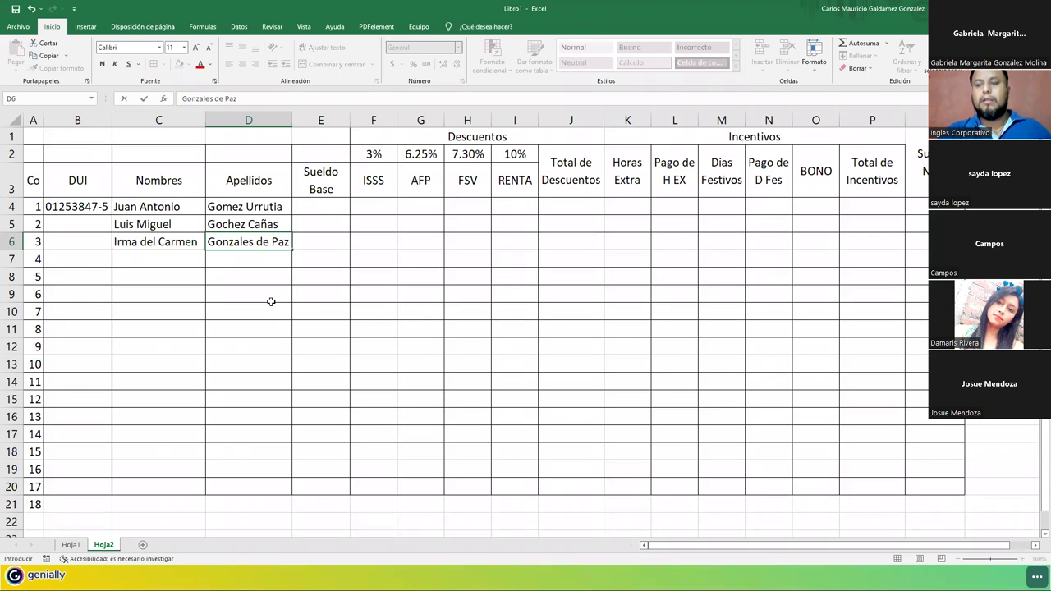
pyautogui.press('Return')
pyautogui.click(56, 208)
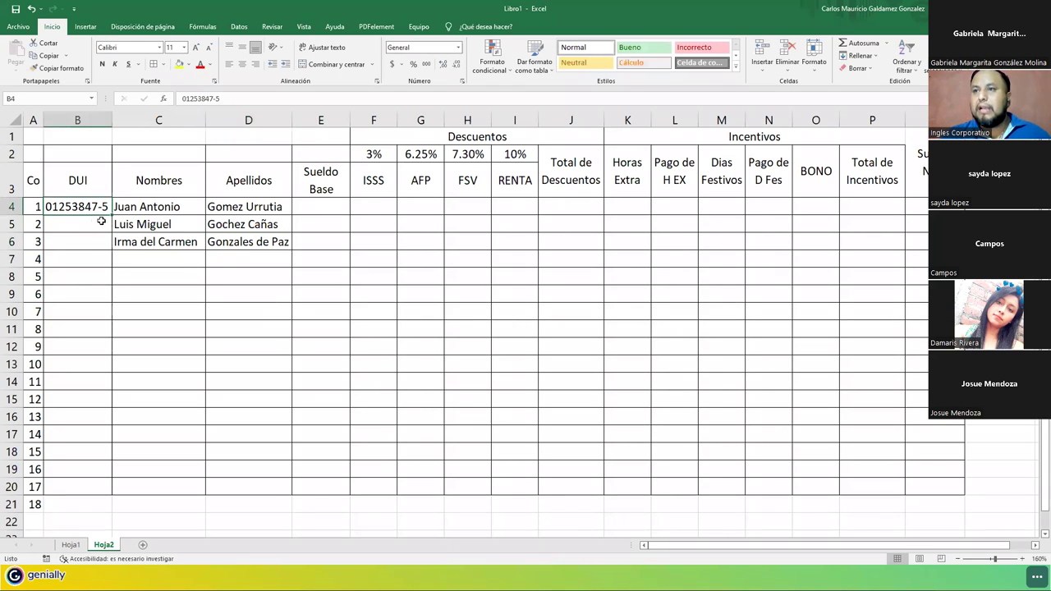
# Fill the DUI number down to B6 and change digits in B5's DUI.
pyautogui.moveTo(112, 216); pyautogui.dragTo(103, 246)
pyautogui.click(67, 223)
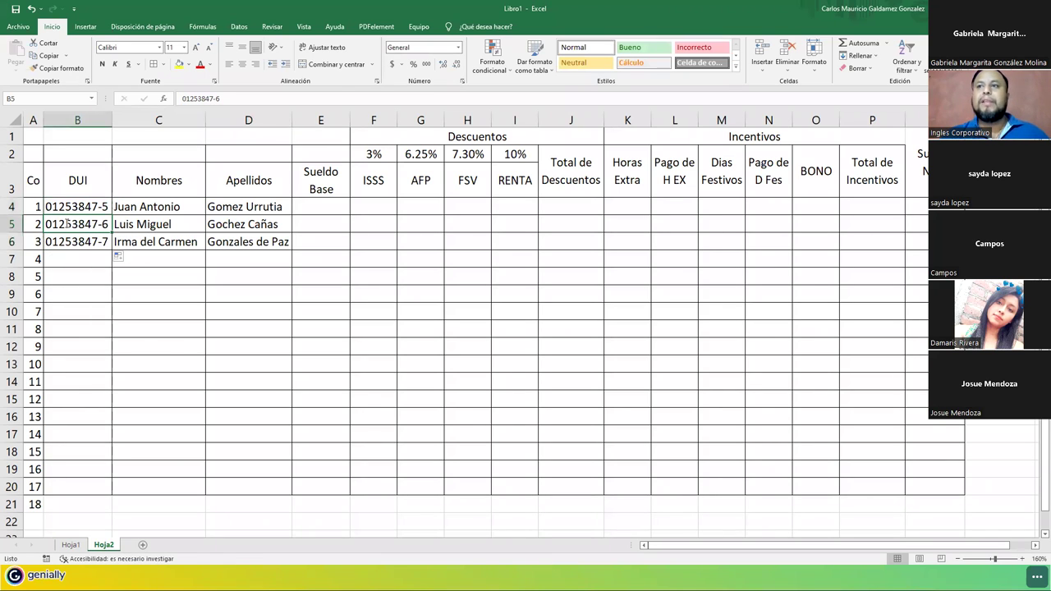
pyautogui.doubleClick(68, 224)
pyautogui.press('Delete')
pyautogui.press('Delete')
pyautogui.write('3')
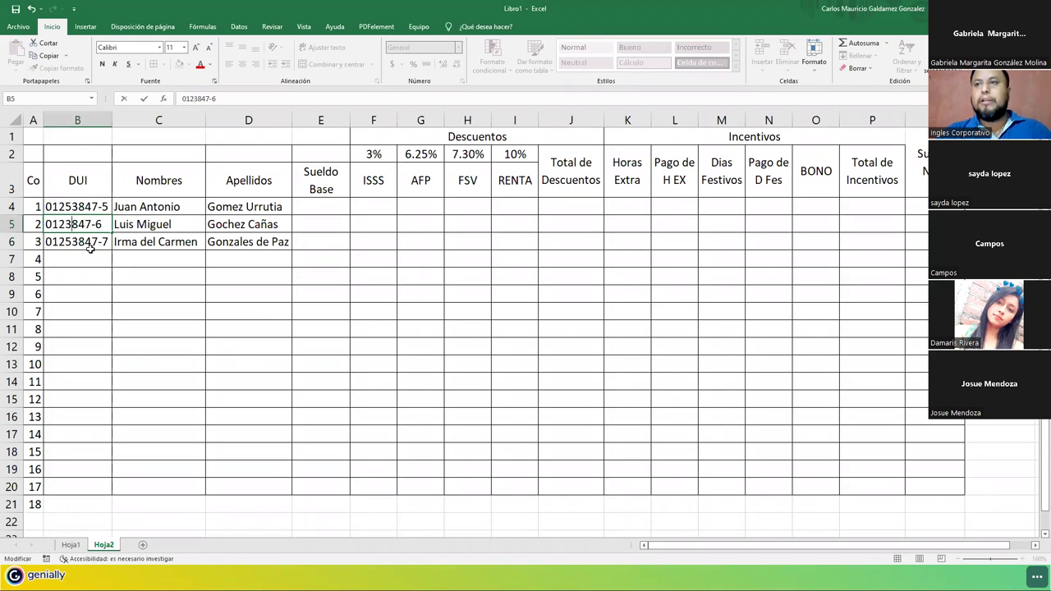
pyautogui.write('2')
pyautogui.press('Delete')
pyautogui.press('Delete')
pyautogui.write('78')
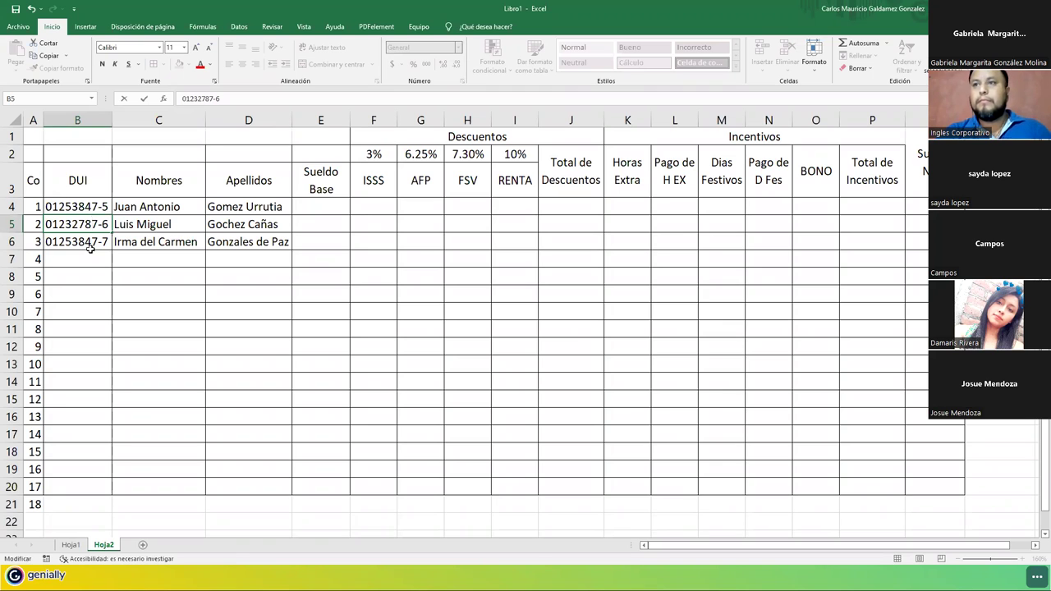
pyautogui.press('Return')
# Replace the middle digits of the DUI in B6 to make it unique.
pyautogui.press('F2')
pyautogui.press('Left')
pyautogui.press('Left')
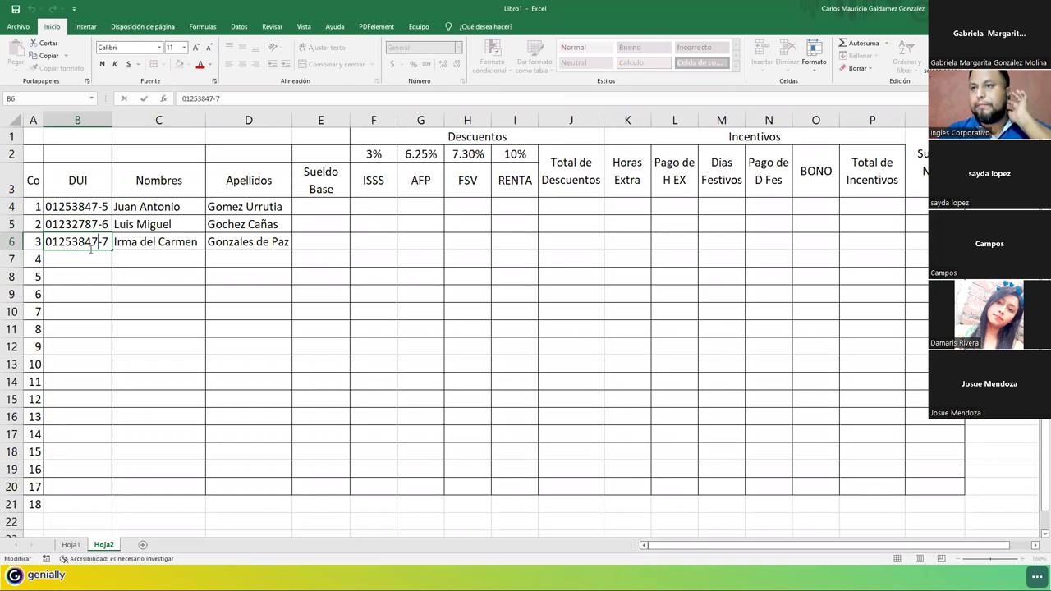
pyautogui.press('BackSpace')
pyautogui.press('BackSpace')
pyautogui.press('BackSpace')
pyautogui.press('BackSpace')
pyautogui.press('BackSpace')
pyautogui.press('BackSpace')
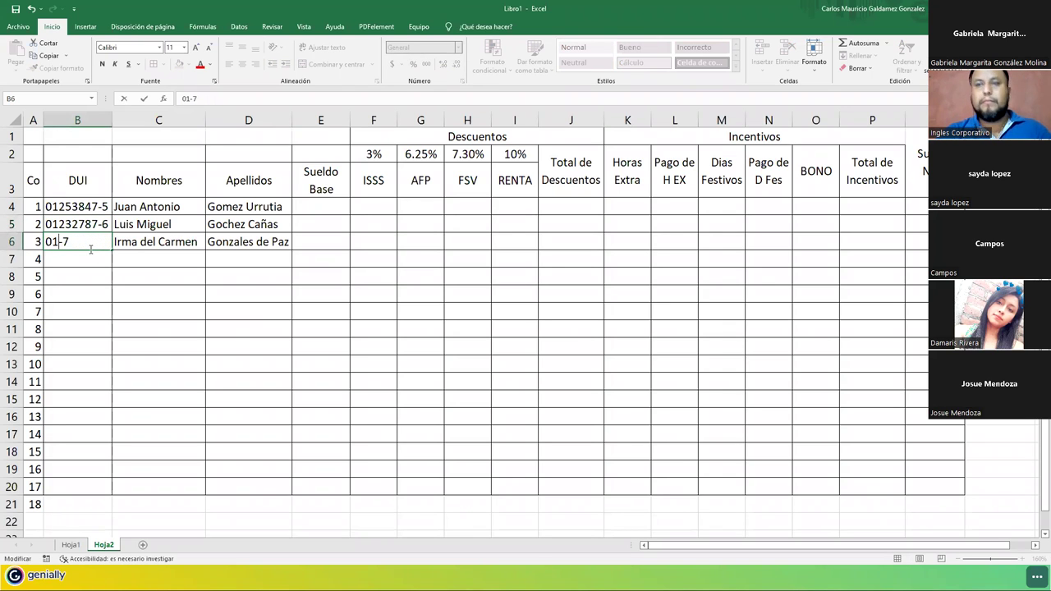
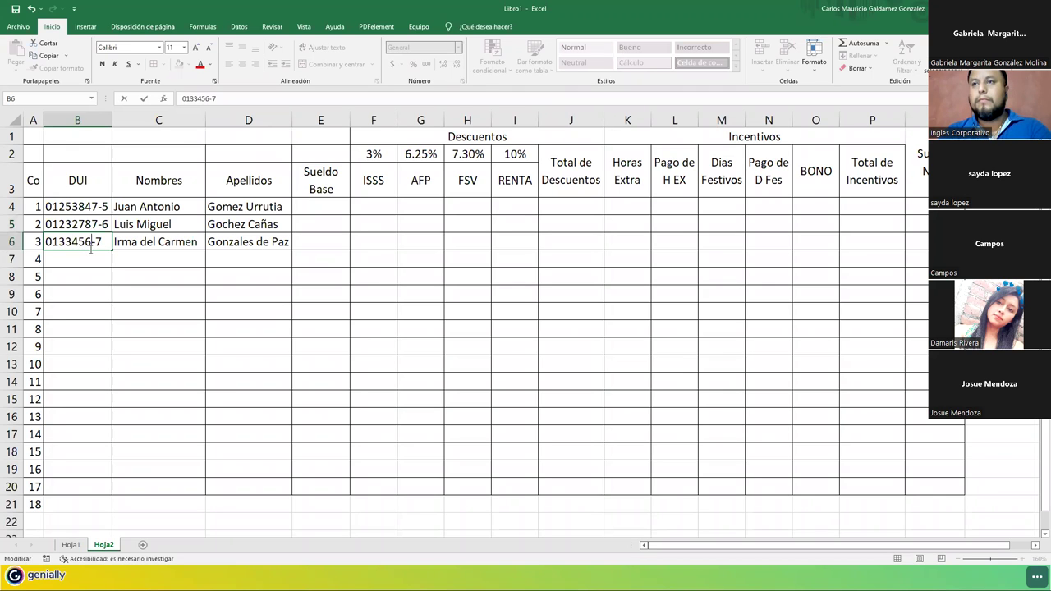
pyautogui.press('Tab')
pyautogui.press('Tab')
pyautogui.press('Tab')
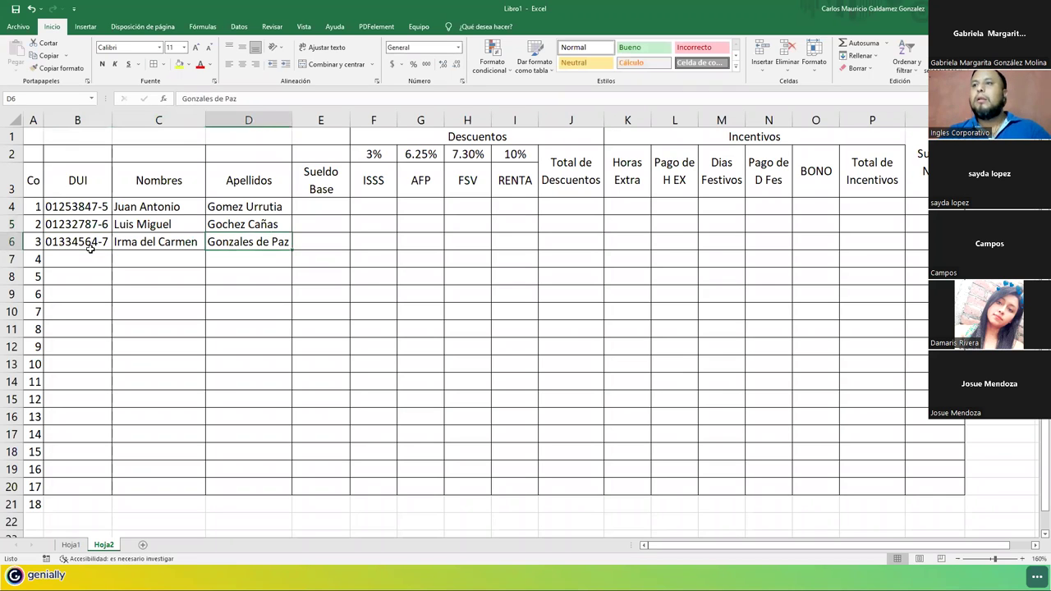
# Enter base salaries 340, 338 and 452 in E4:E6.
pyautogui.click(311, 211)
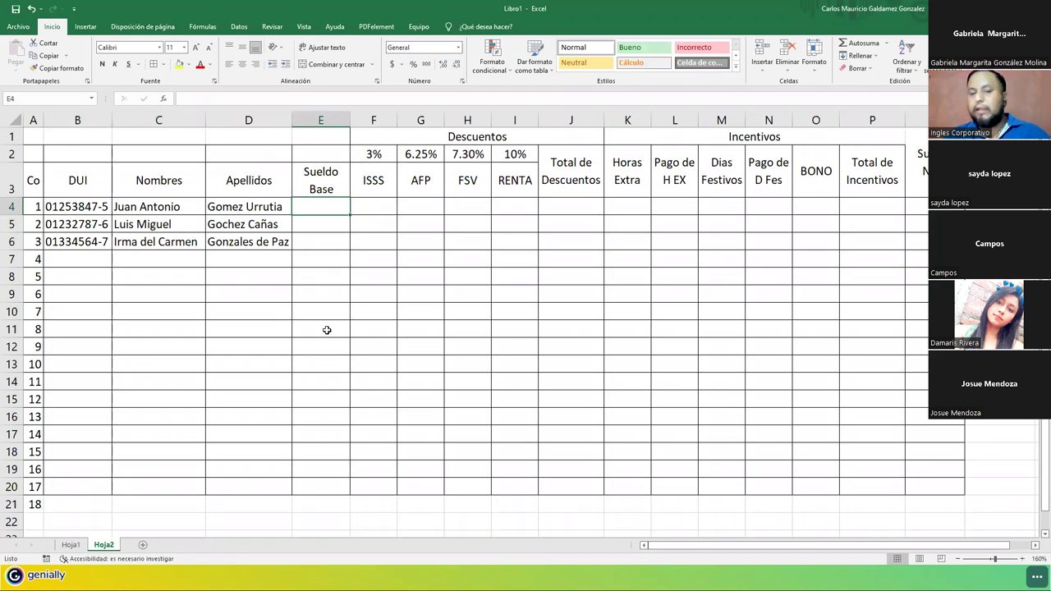
pyautogui.write('340')
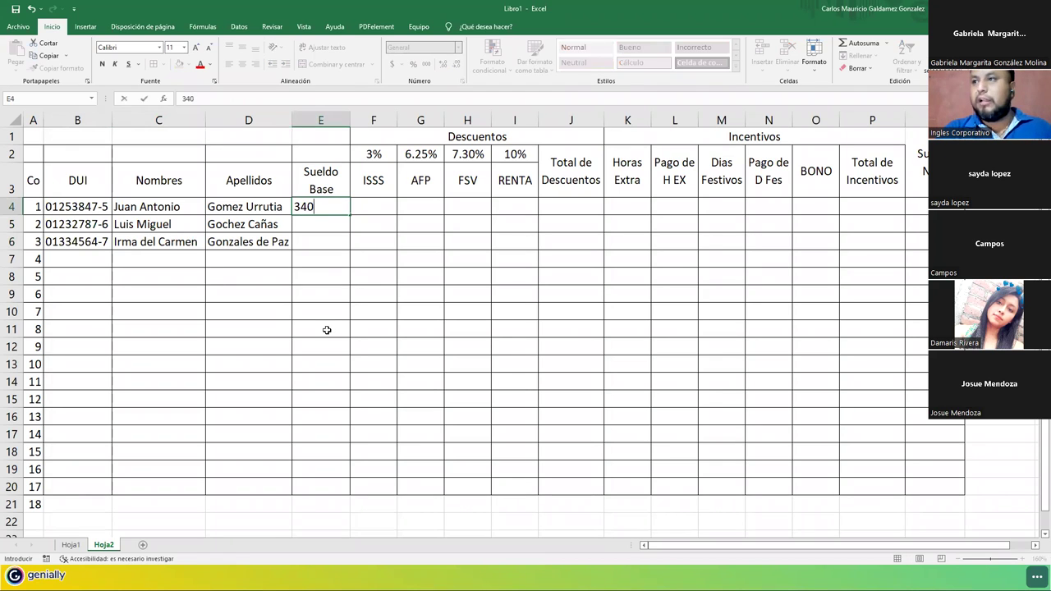
pyautogui.press('Return')
pyautogui.write('3')
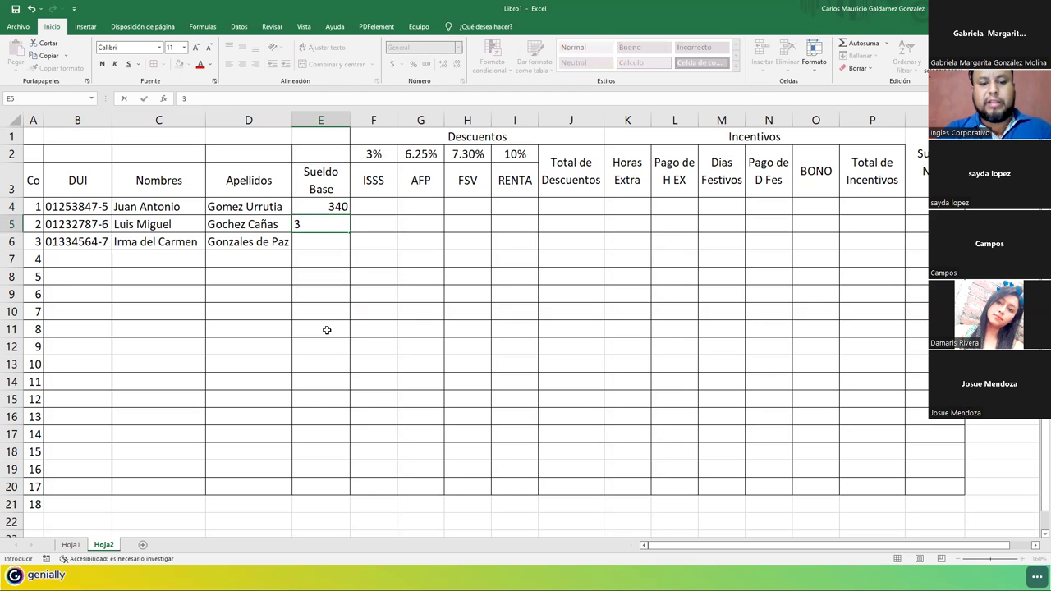
pyautogui.write('38')
pyautogui.press('Return')
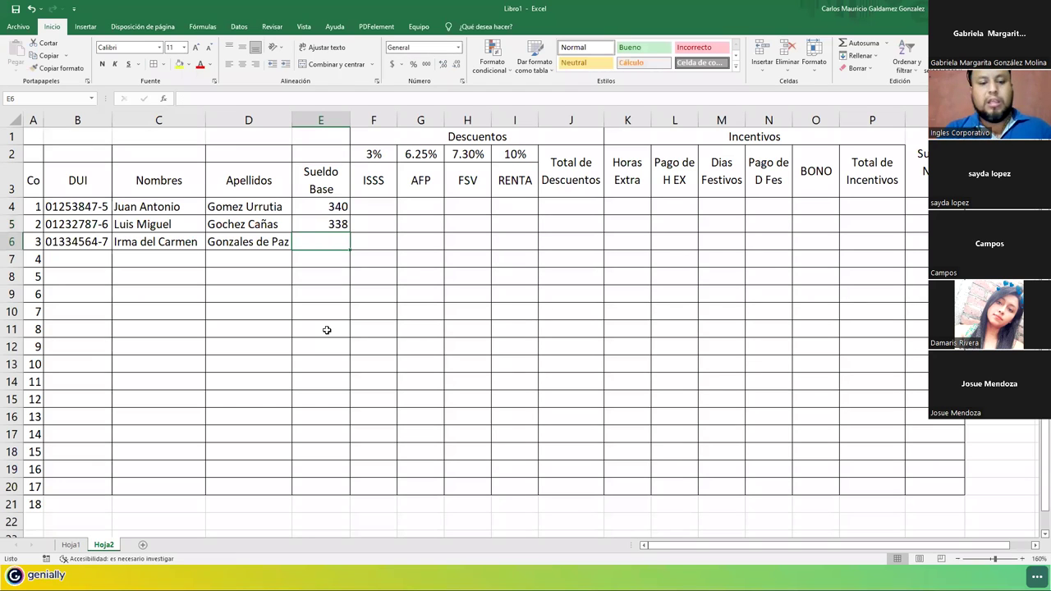
pyautogui.write('452')
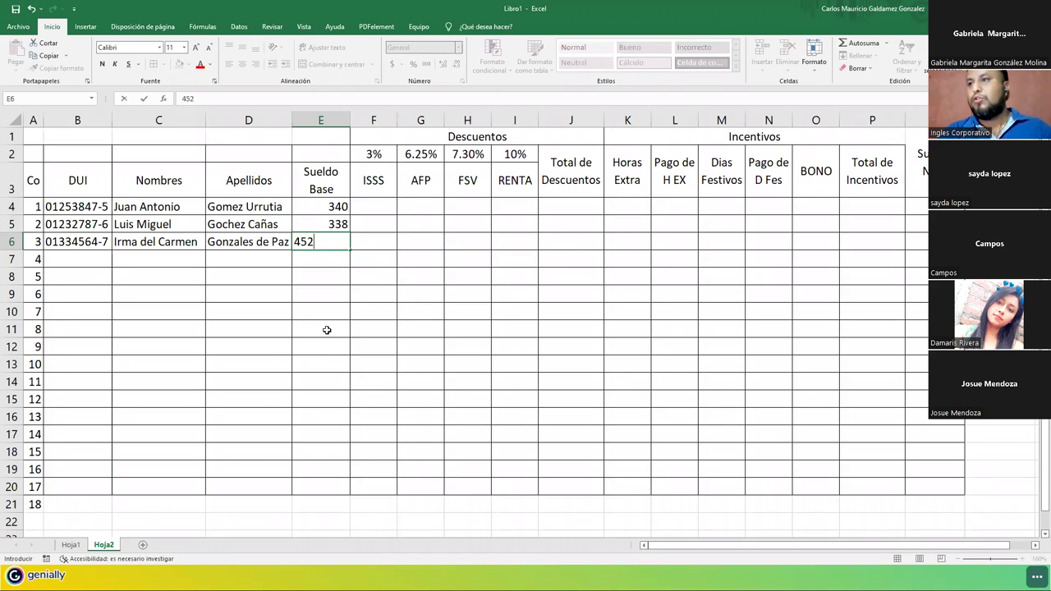
pyautogui.press('Return')
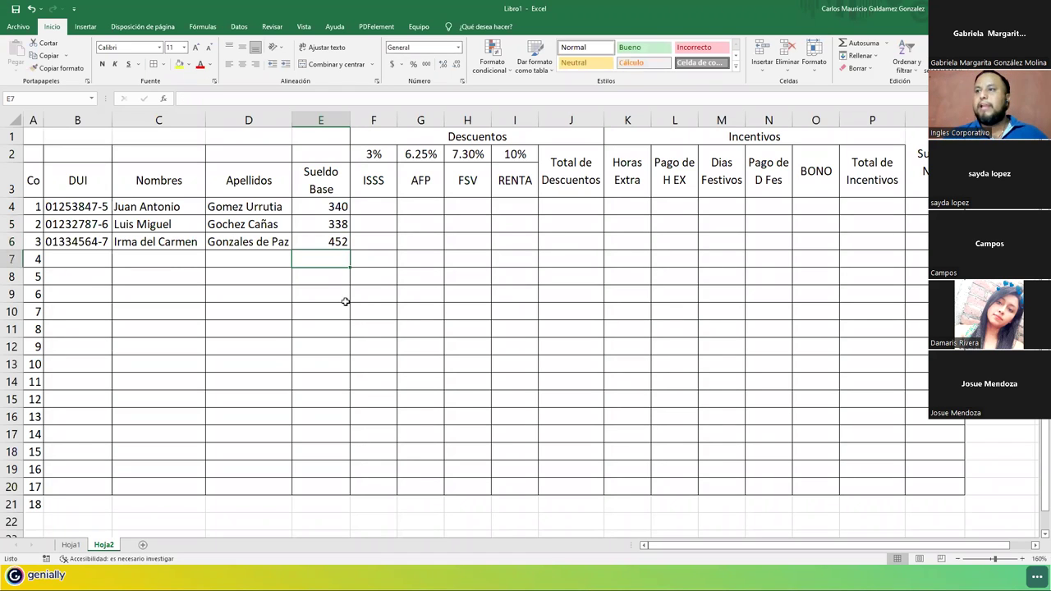
# Format the base salaries E4:E6 as Contabilidad (accounting).
pyautogui.moveTo(331, 204); pyautogui.dragTo(333, 243)
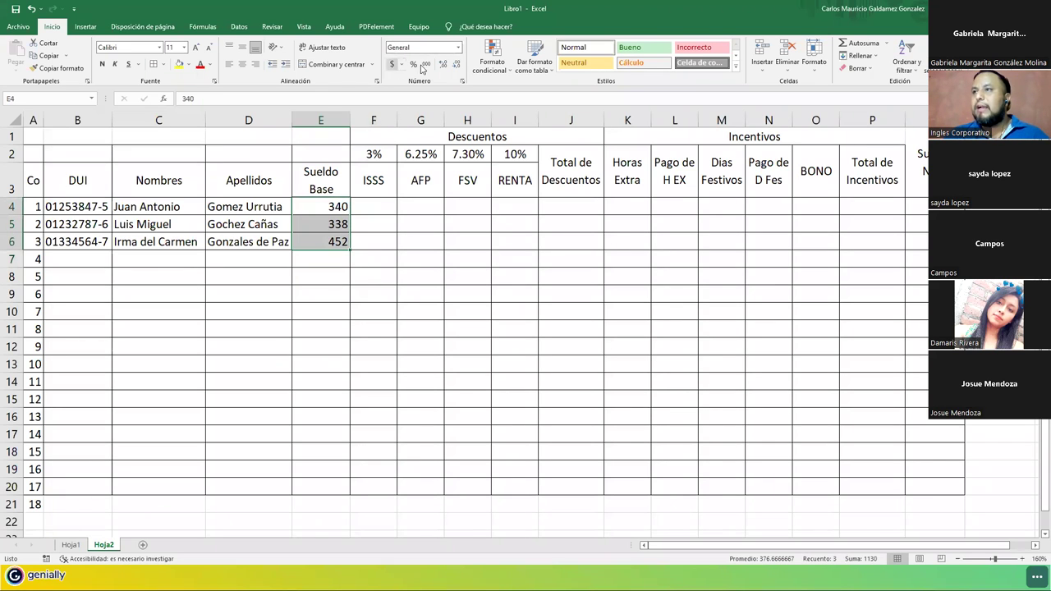
pyautogui.click(458, 48)
pyautogui.click(459, 138)
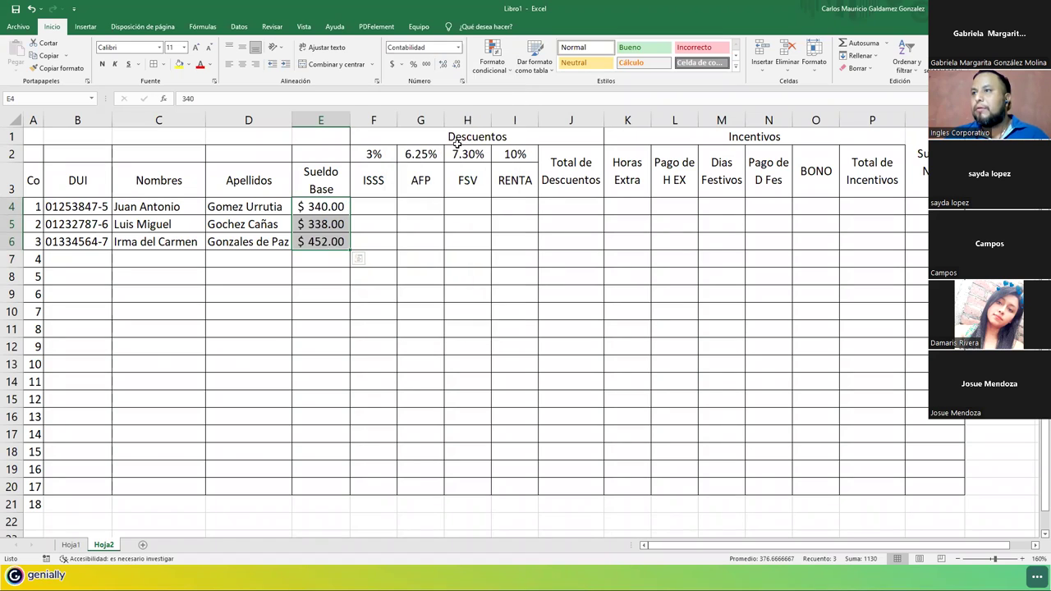
# Apply Contabilidad accounting format to the deduction cells F4:I6.
pyautogui.moveTo(374, 207); pyautogui.dragTo(497, 244)
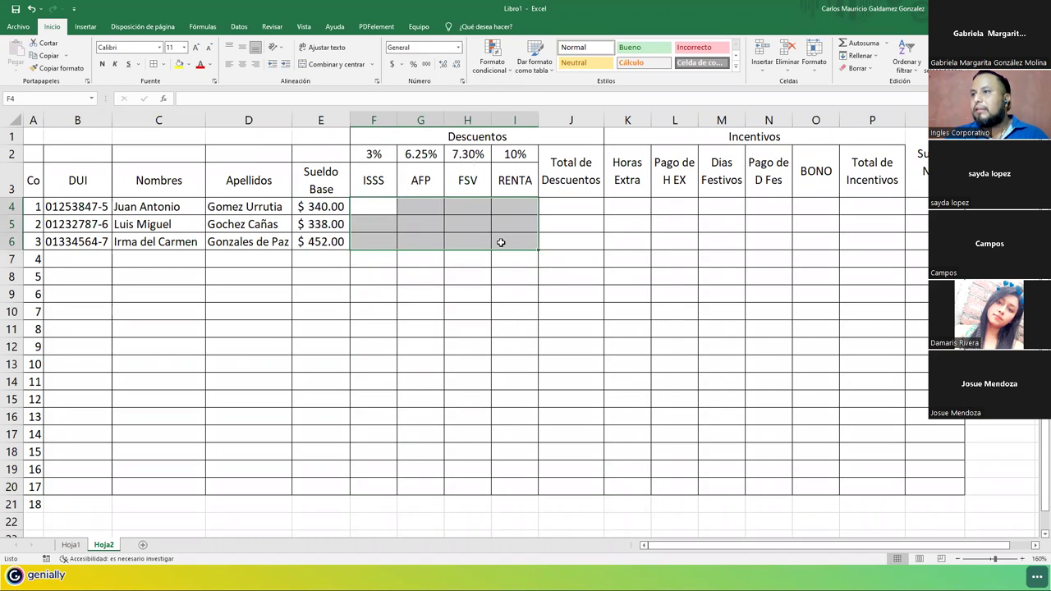
pyautogui.click(457, 49)
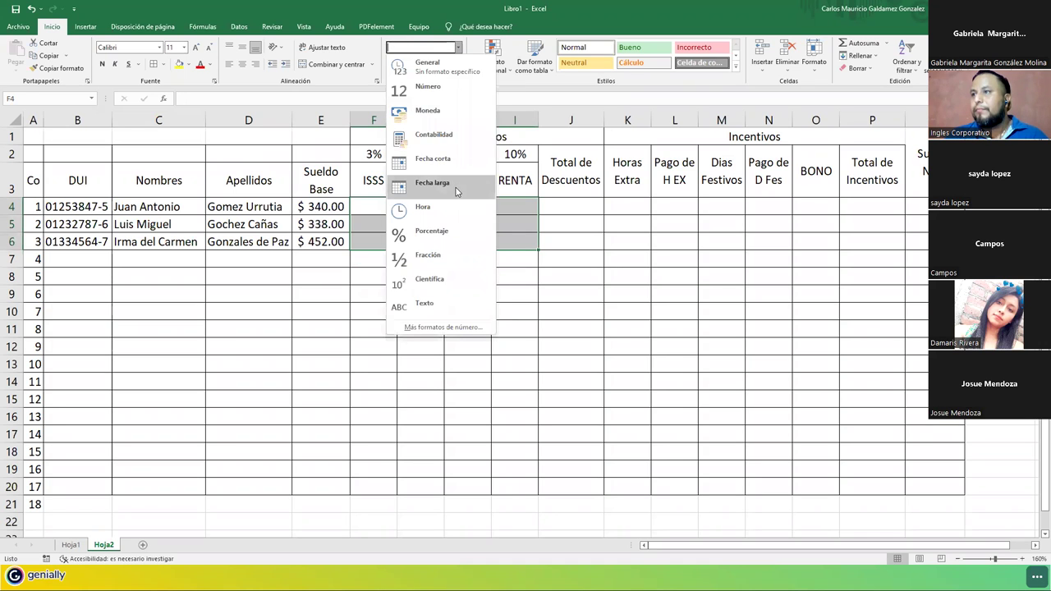
pyautogui.click(459, 136)
# Apply Contabilidad accounting format to J4:J6, L4:L6 and N4:O6.
pyautogui.moveTo(563, 204); pyautogui.dragTo(577, 239)
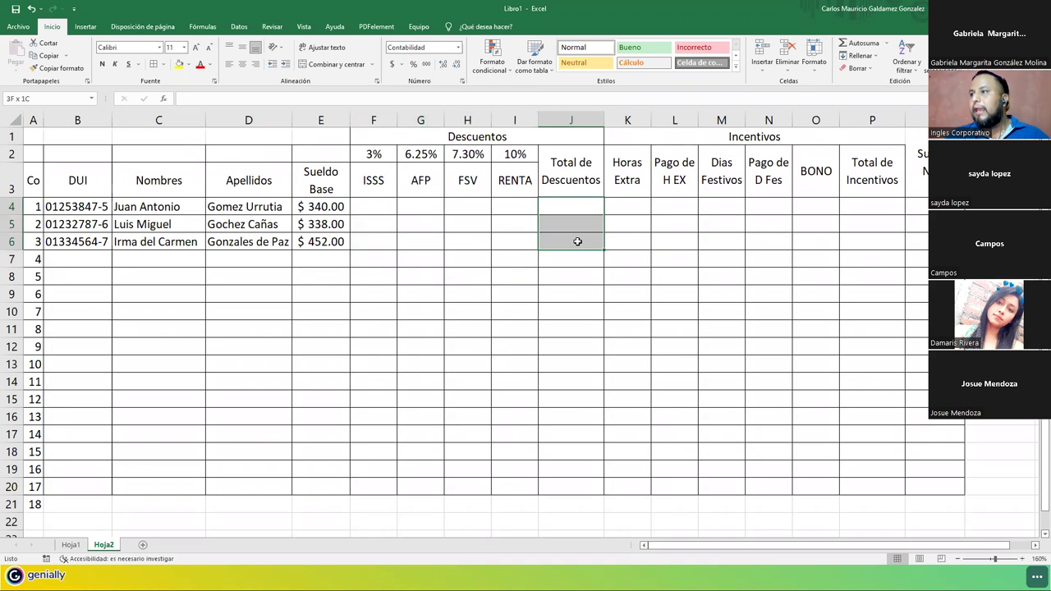
pyautogui.moveTo(662, 203); pyautogui.dragTo(666, 238)
pyautogui.moveTo(785, 205); pyautogui.dragTo(915, 238)
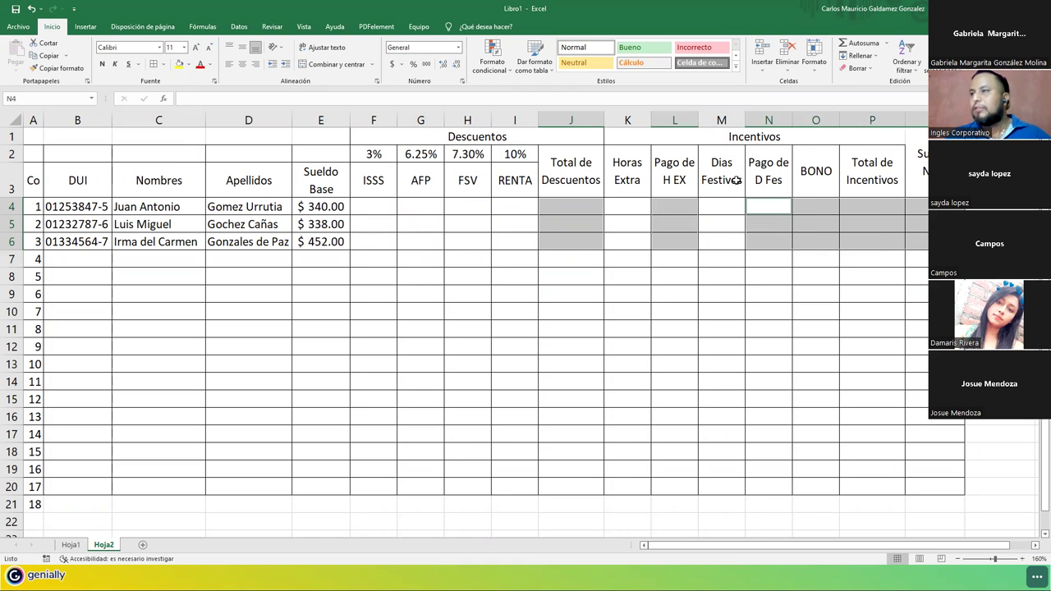
pyautogui.click(458, 47)
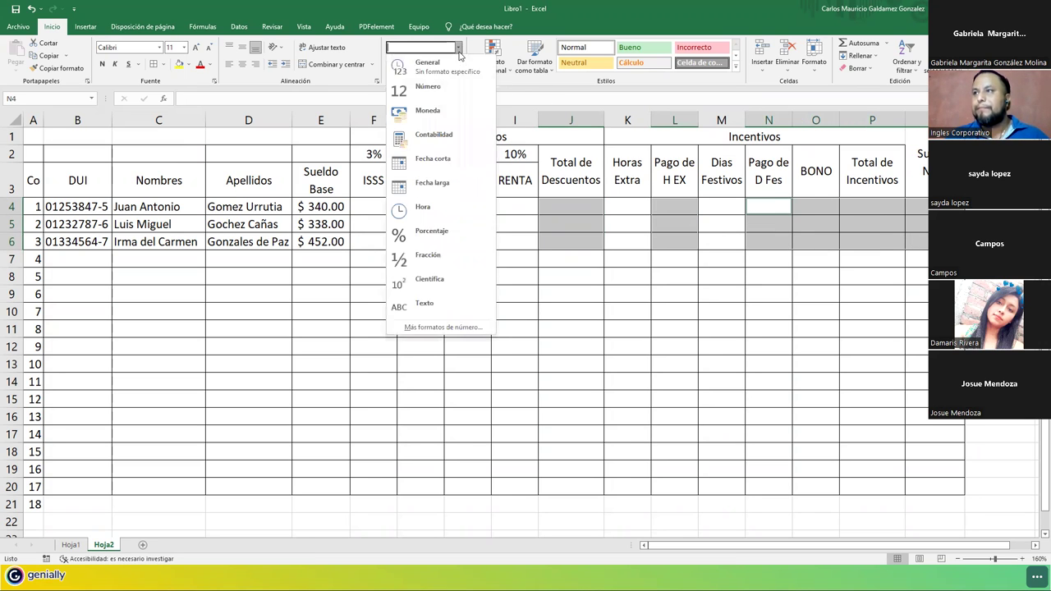
pyautogui.click(444, 135)
pyautogui.click(564, 235)
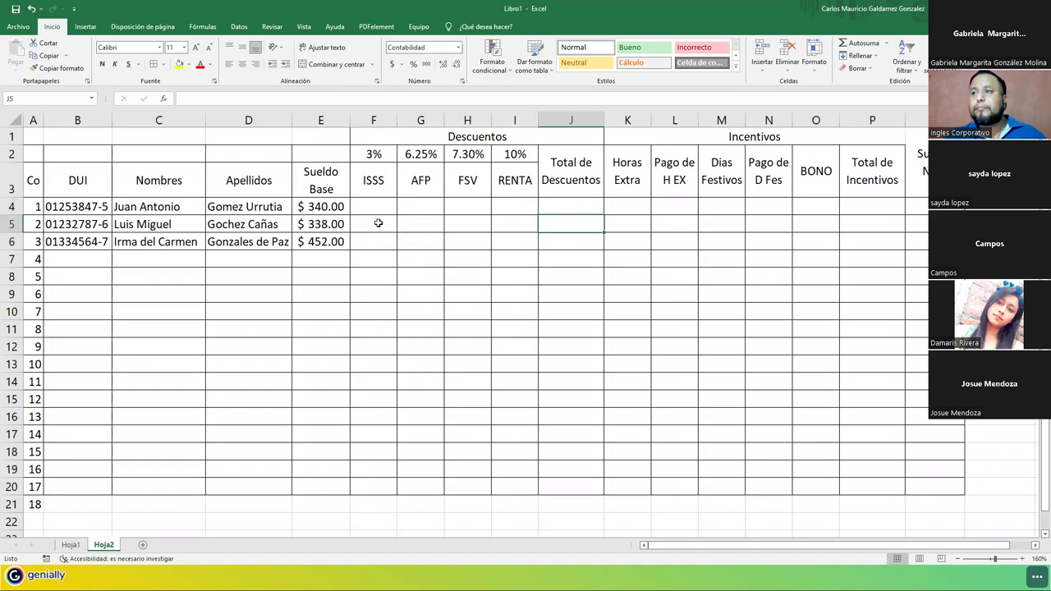
pyautogui.click(366, 203)
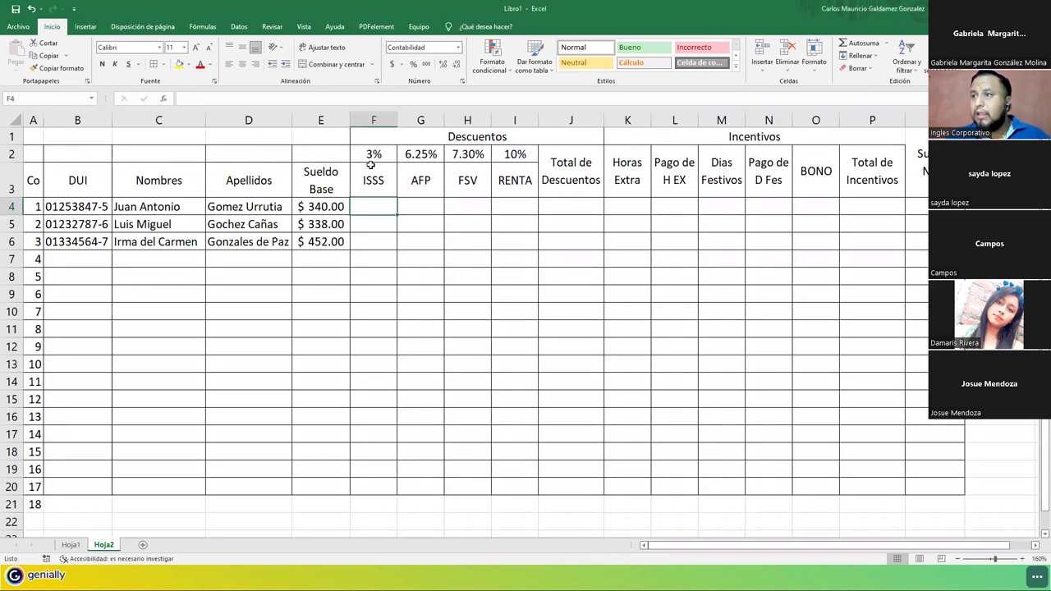
pyautogui.moveTo(379, 158); pyautogui.dragTo(507, 154)
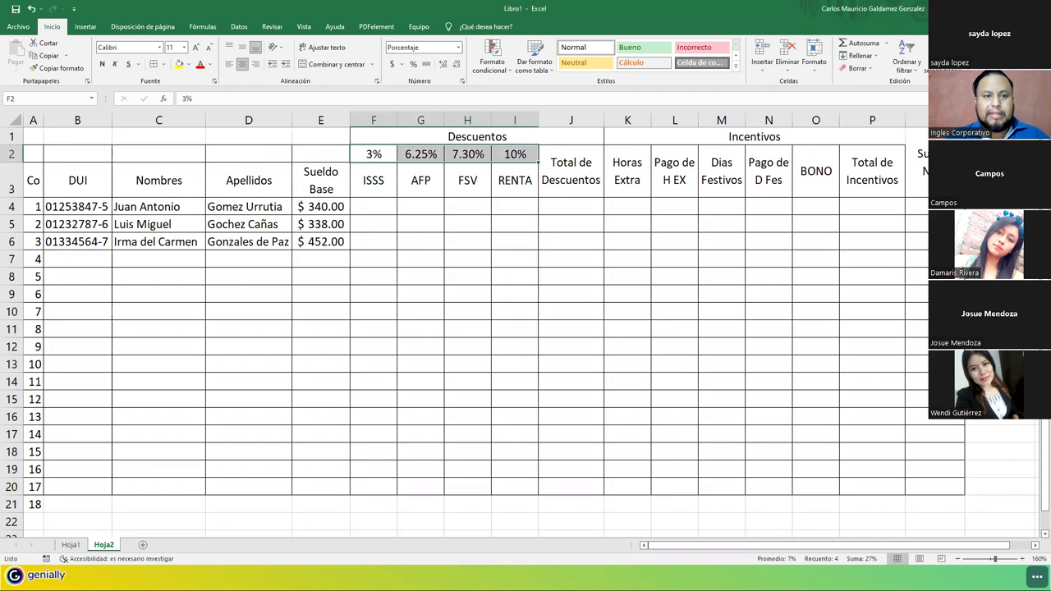
pyautogui.click(375, 184)
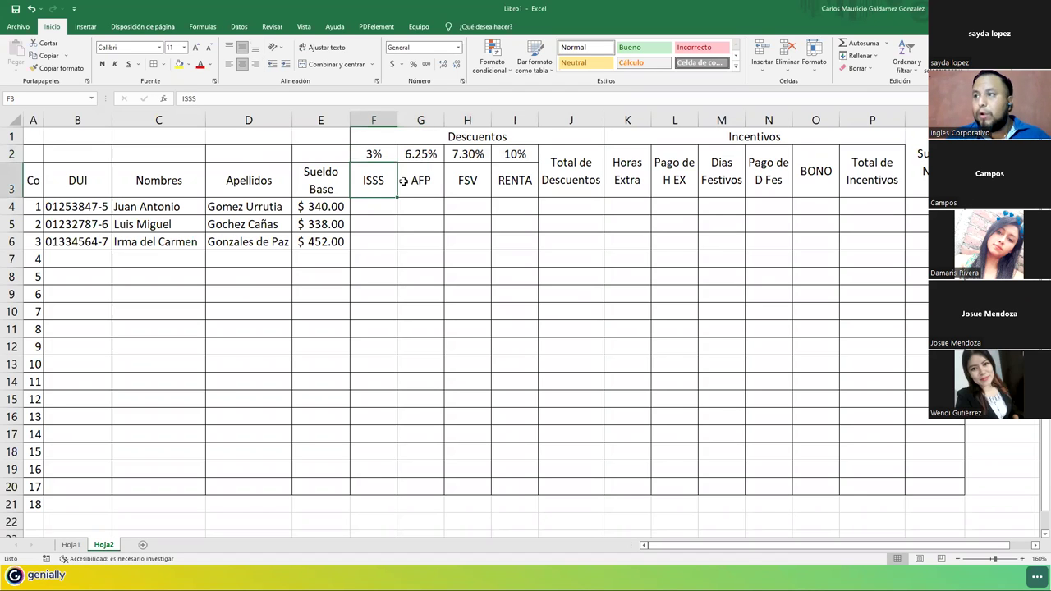
pyautogui.click(407, 180)
pyautogui.click(476, 195)
pyautogui.press('Right')
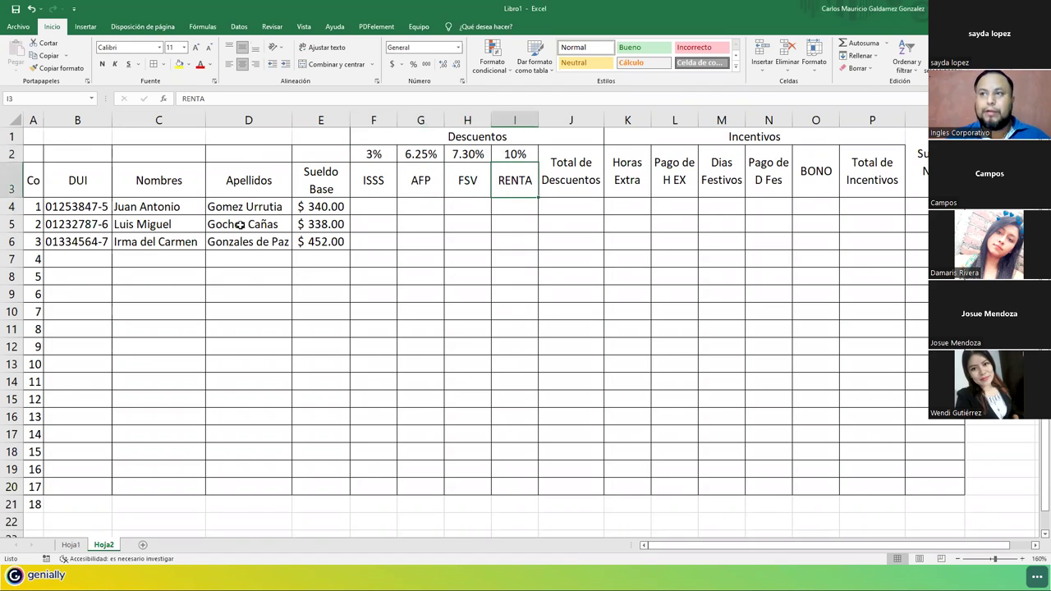
pyautogui.click(380, 206)
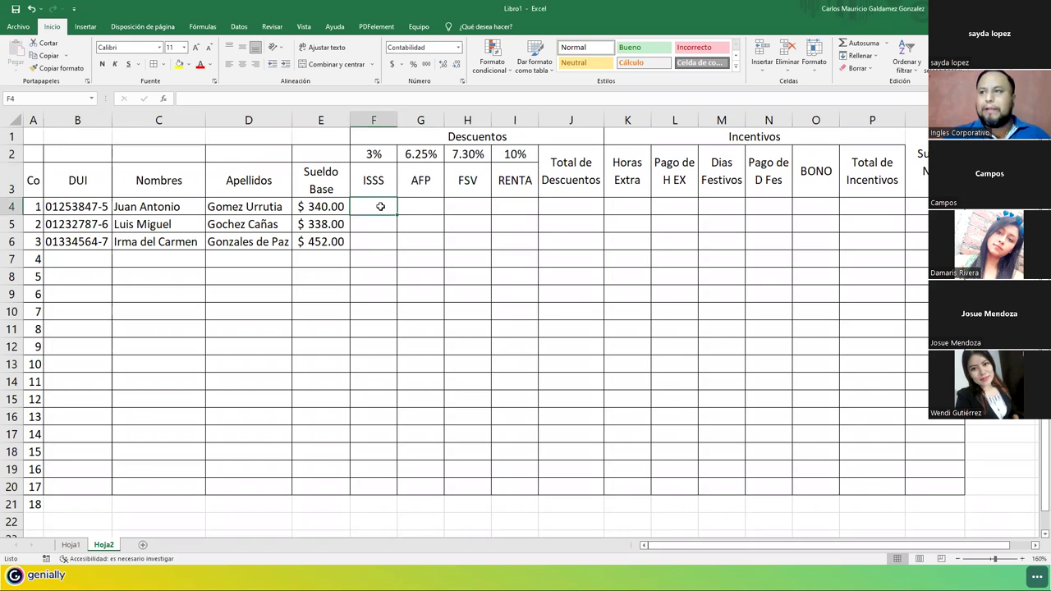
# Enter the ISSS formula =E4*F2 in F4, giving $10.20.
pyautogui.write('=')
pyautogui.press('Left')
pyautogui.write('*')
pyautogui.press('Up')
pyautogui.press('Up')
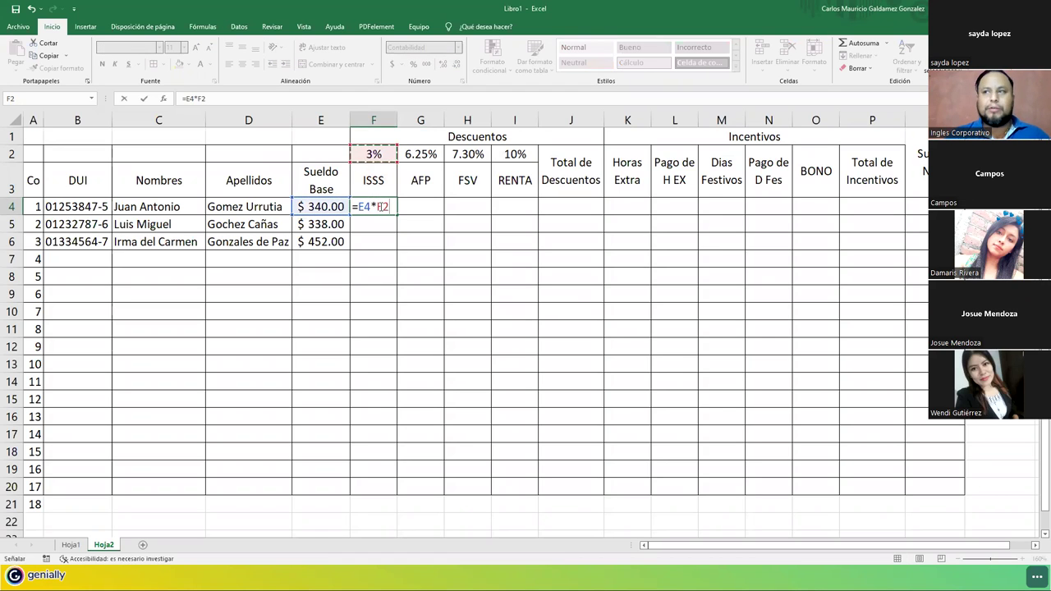
pyautogui.press('Return')
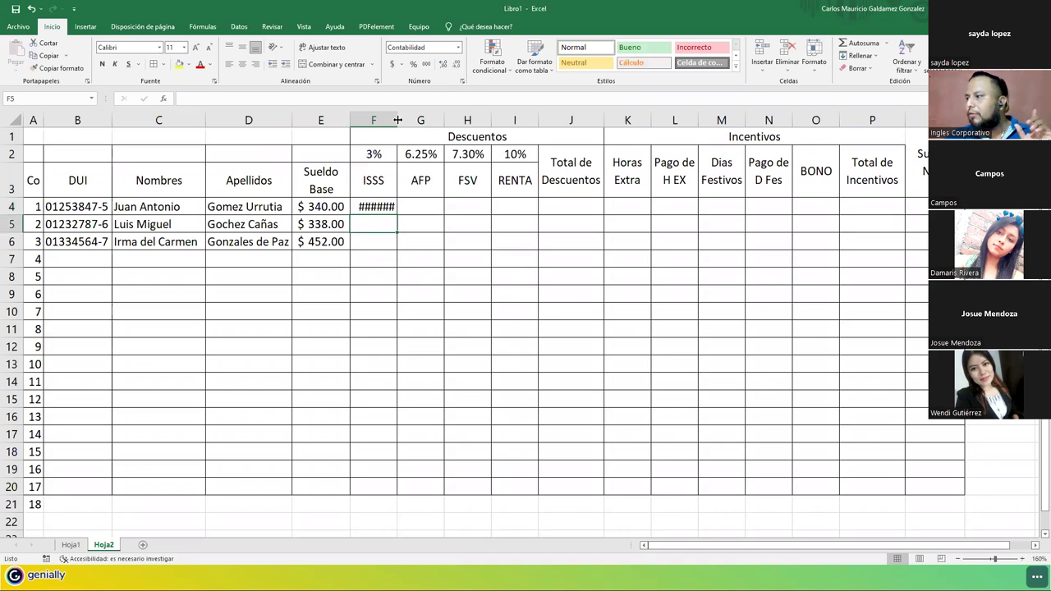
# Set deduction columns F:I and incentive columns K:O to width 7.5.
pyautogui.doubleClick(397, 120)
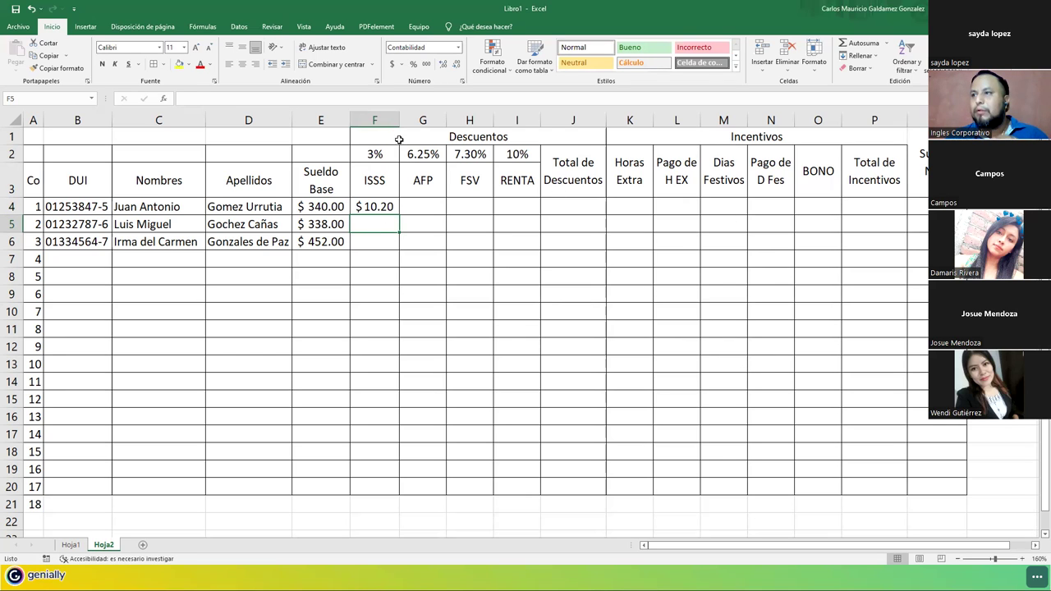
pyautogui.moveTo(397, 120); pyautogui.dragTo(397, 119)
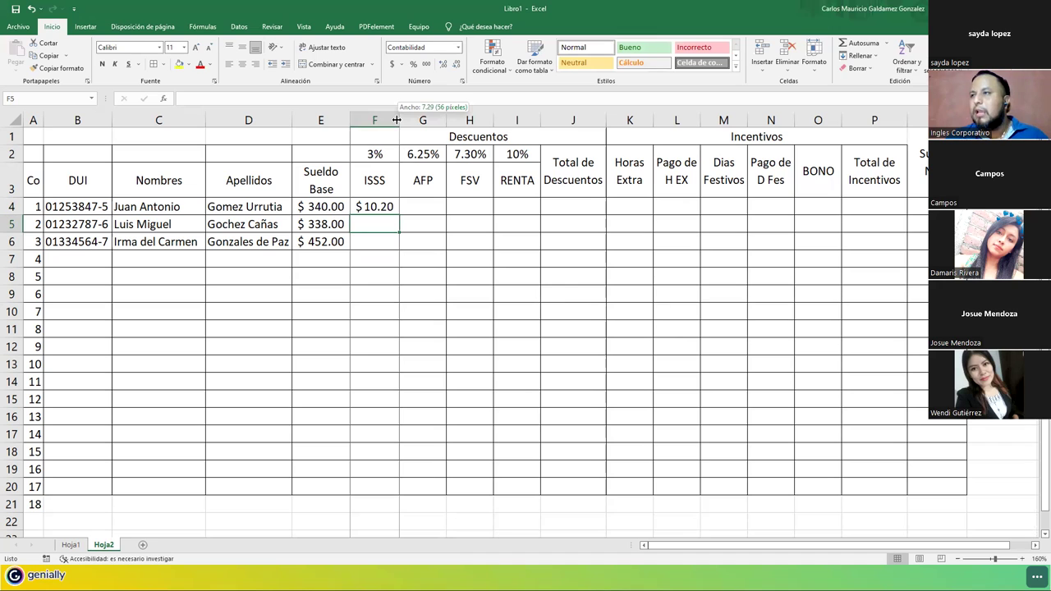
pyautogui.moveTo(397, 120); pyautogui.dragTo(525, 120)
pyautogui.keyDown('ctrl'); pyautogui.moveTo(632, 119); pyautogui.dragTo(815, 122); pyautogui.keyUp('ctrl')
pyautogui.rightClick(818, 123)
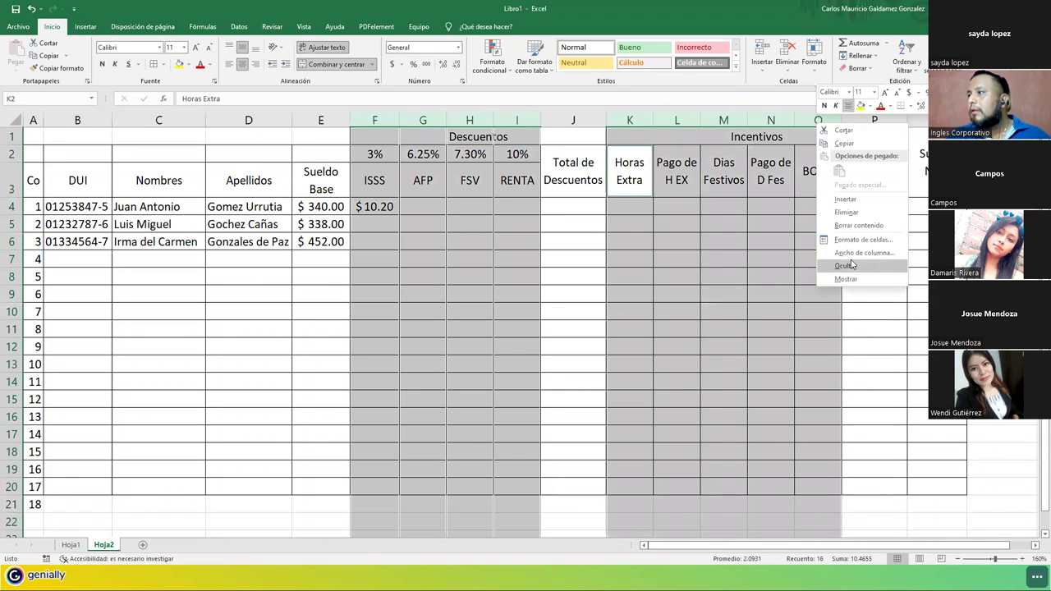
pyautogui.click(849, 253)
pyautogui.write('7.5')
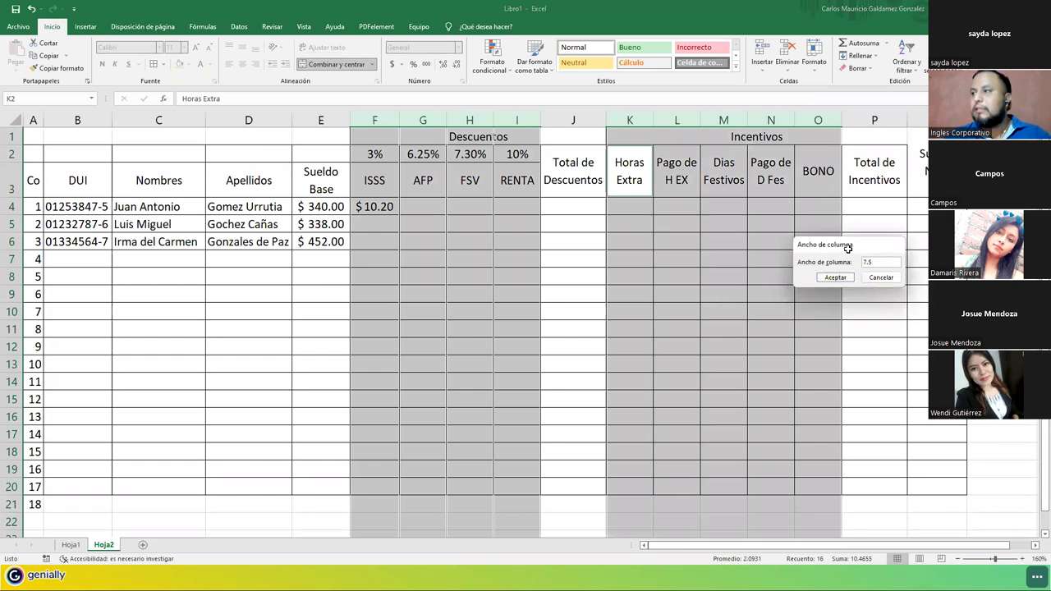
pyautogui.press('Return')
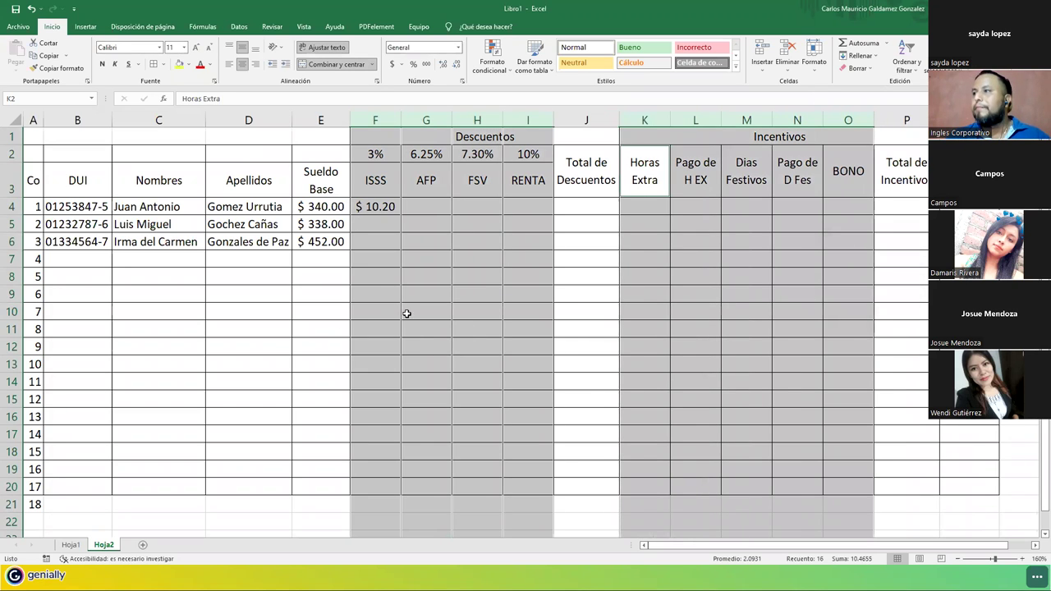
pyautogui.click(944, 172)
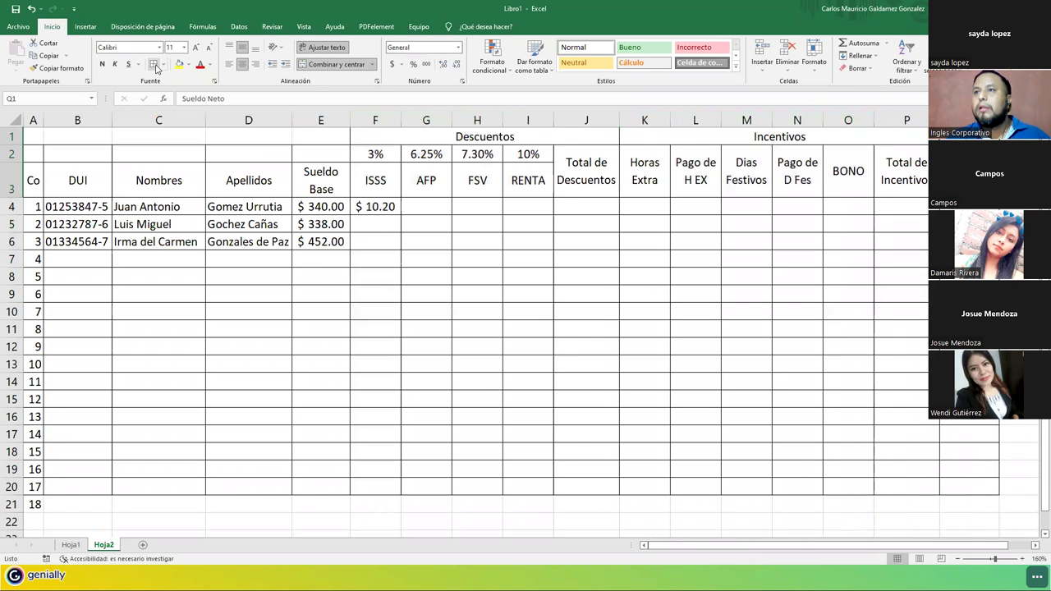
# Copy F4's ISSS formula down the column, check F5, then re-enter F4's formula.
pyautogui.click(385, 208)
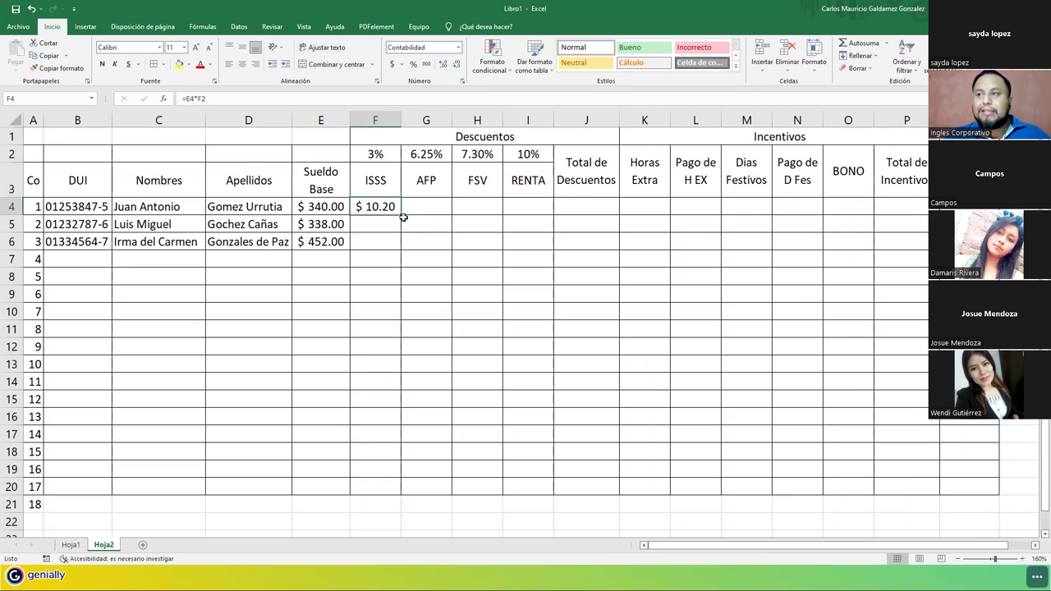
pyautogui.doubleClick(375, 206)
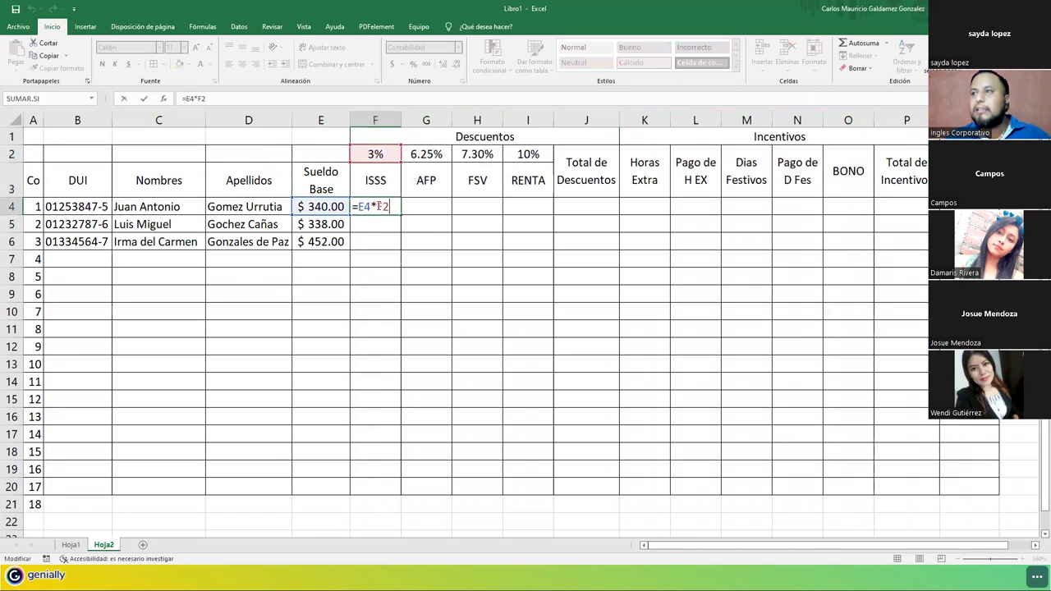
pyautogui.press('Escape')
pyautogui.moveTo(402, 215); pyautogui.dragTo(402, 249)
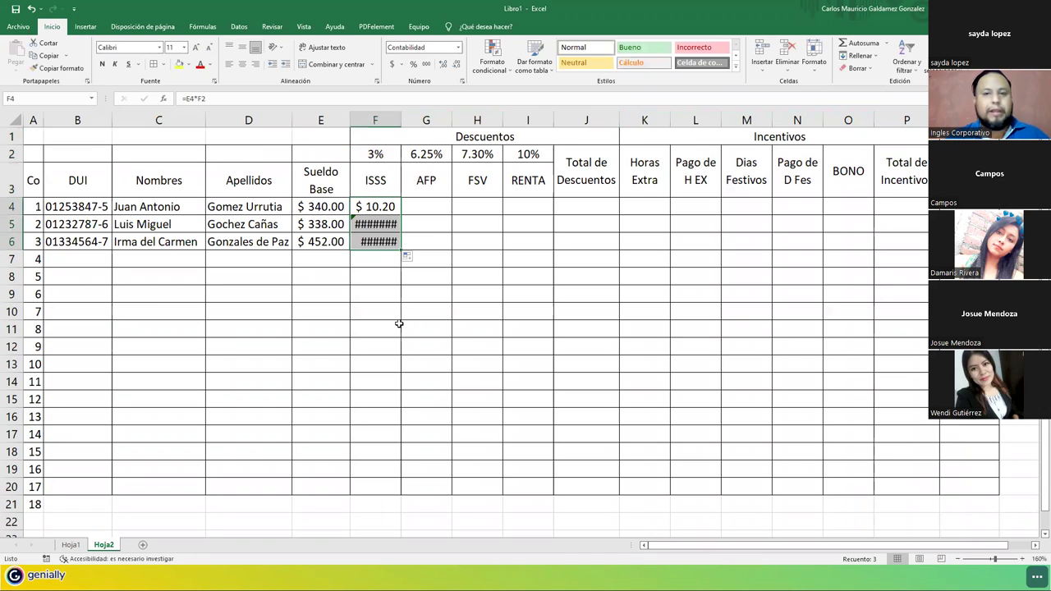
pyautogui.click(375, 228)
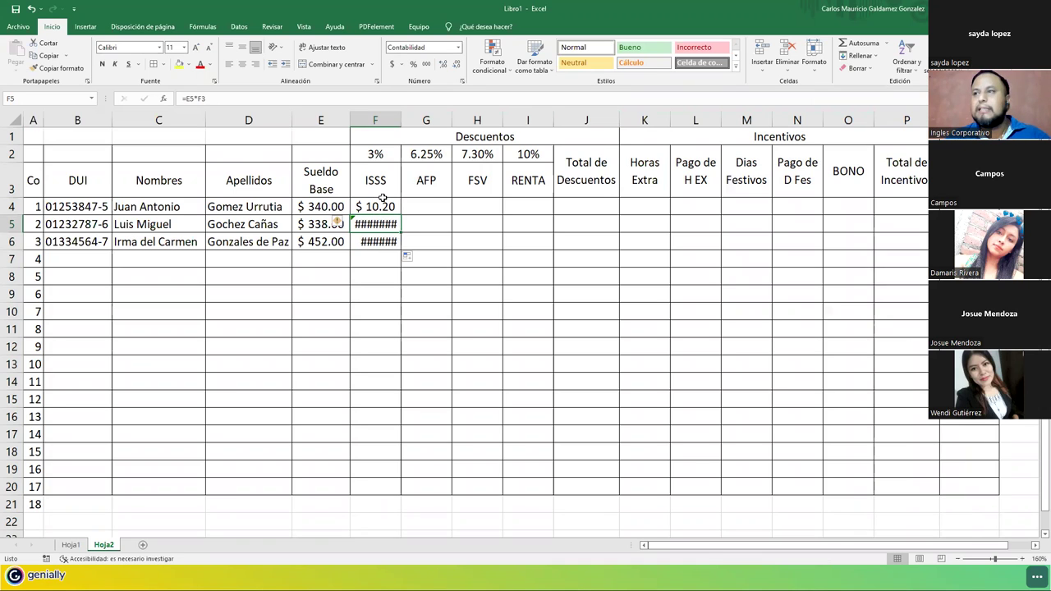
pyautogui.click(379, 206)
pyautogui.doubleClick(379, 206)
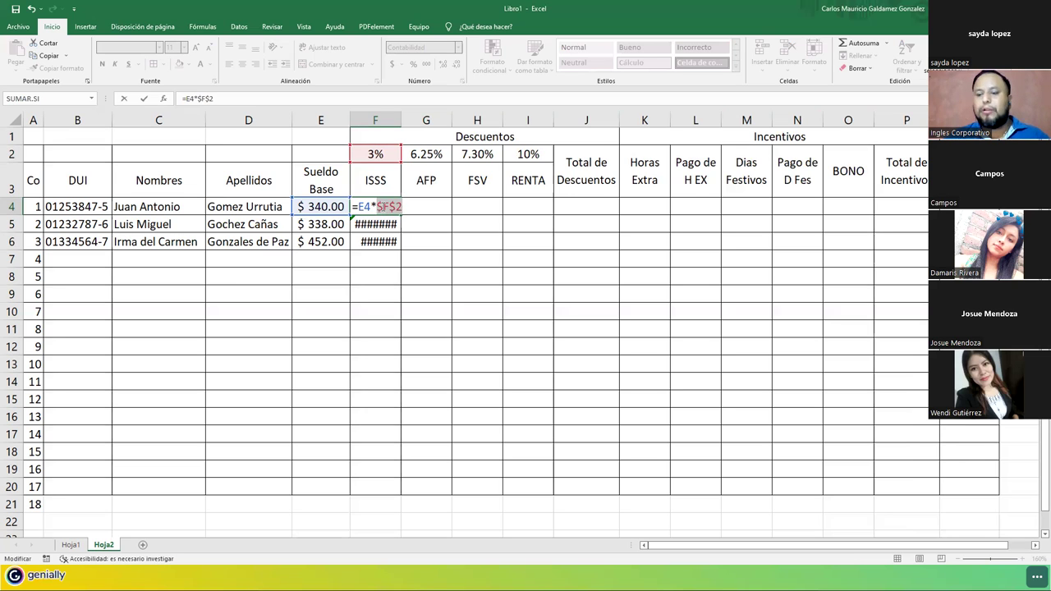
pyautogui.press('Return')
pyautogui.click(380, 207)
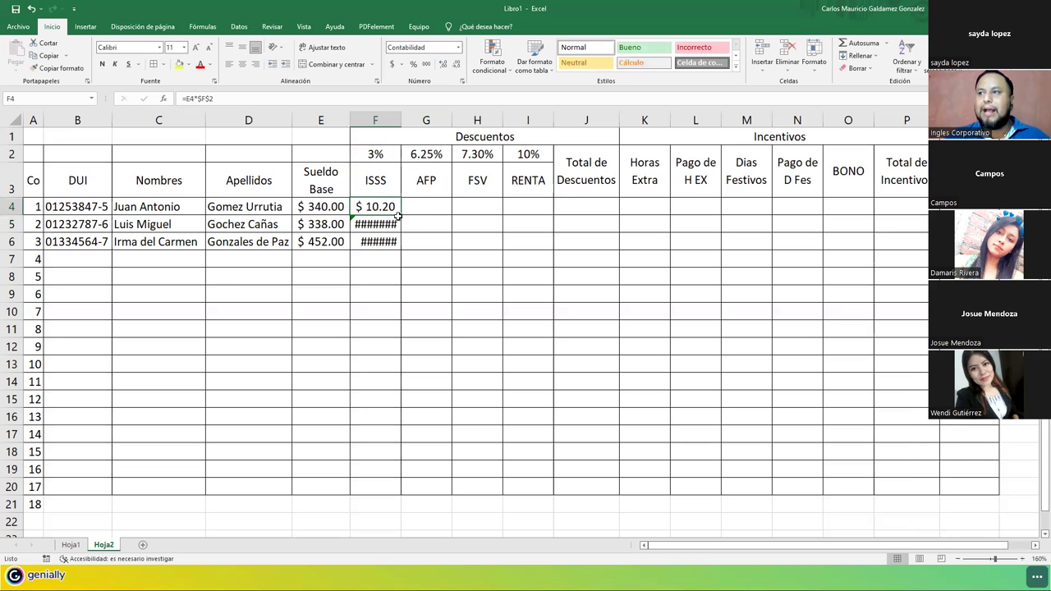
# Refill the ISSS formula to F6 and verify F4:F6 show $10.20, $10.14 and $13.56.
pyautogui.moveTo(400, 216); pyautogui.dragTo(401, 242)
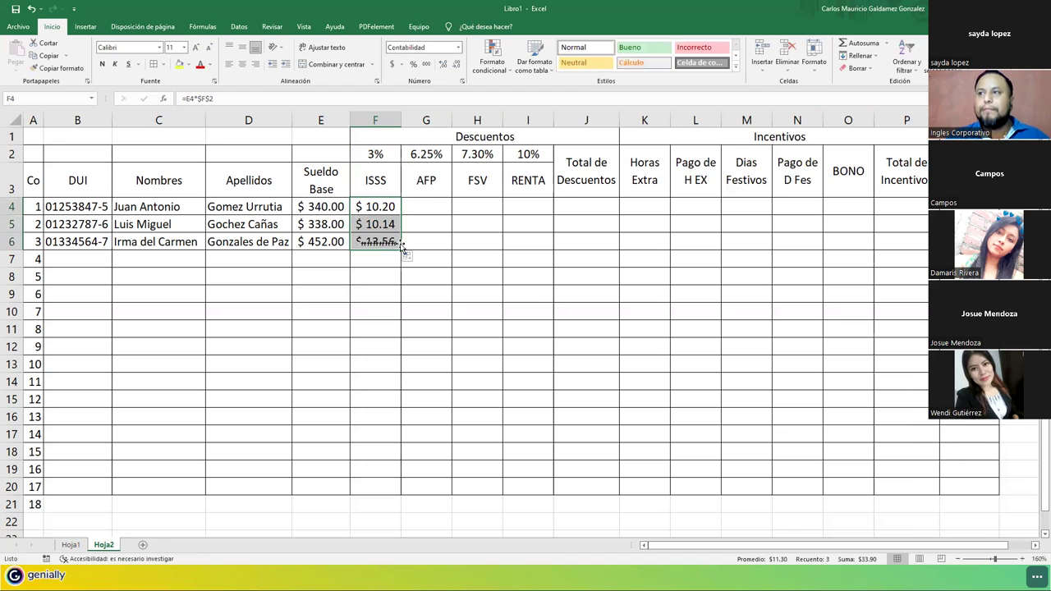
pyautogui.click(372, 206)
pyautogui.doubleClick(372, 206)
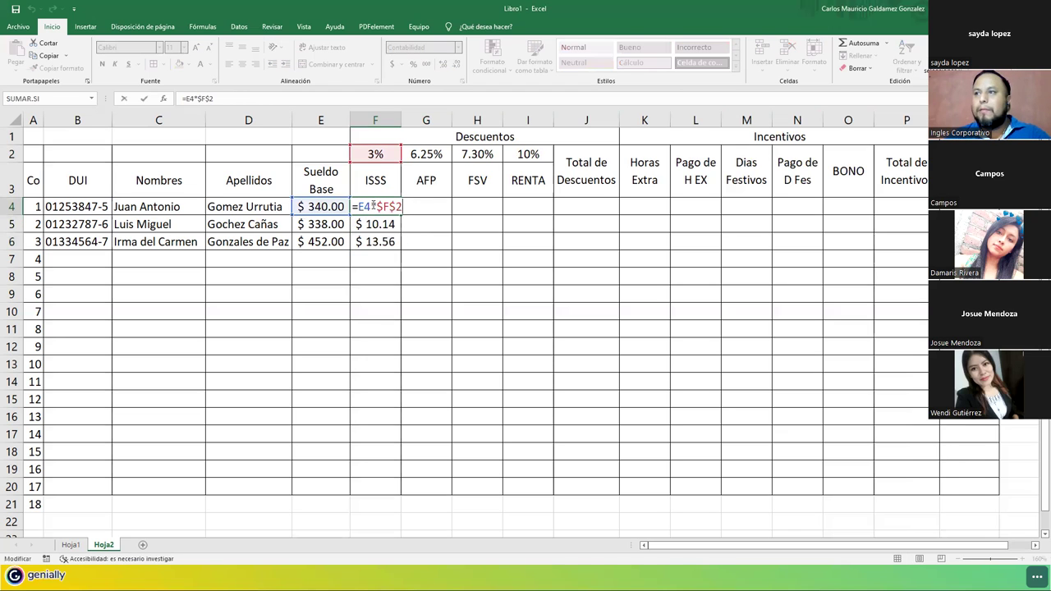
pyautogui.press('Escape')
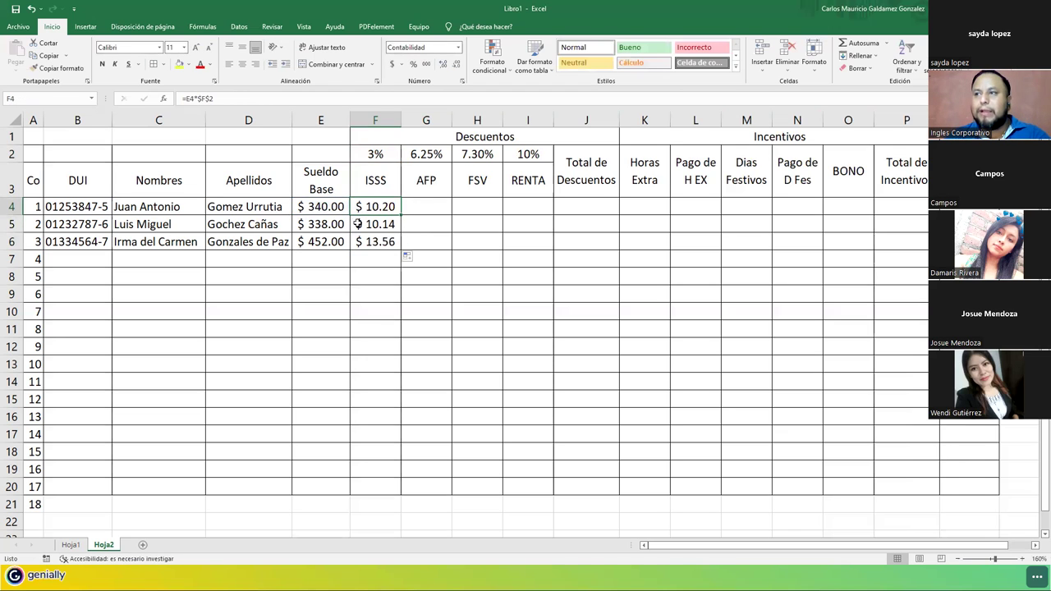
pyautogui.doubleClick(371, 225)
pyautogui.press('Escape')
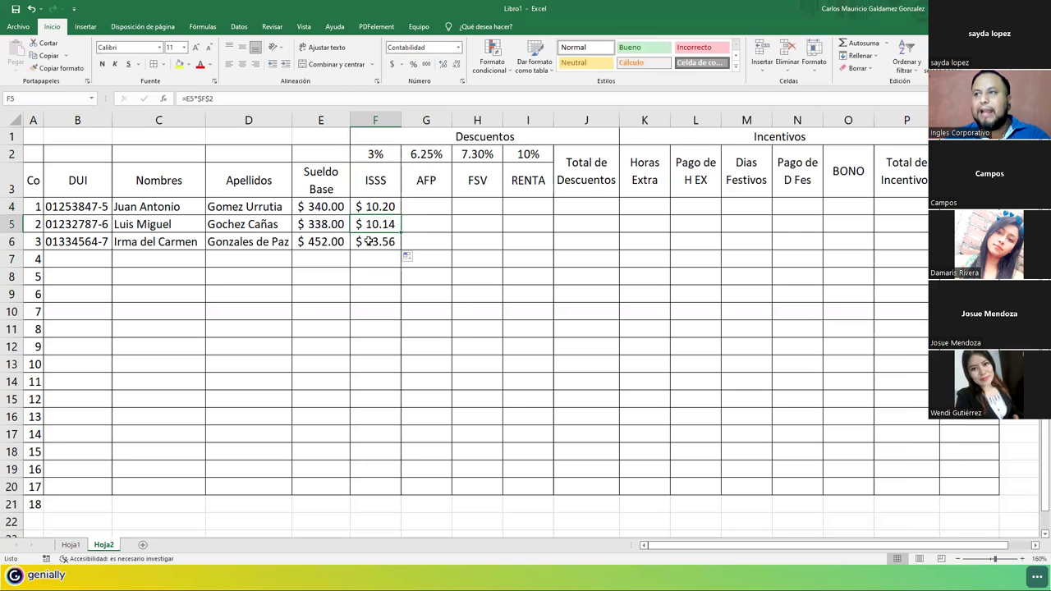
pyautogui.doubleClick(371, 241)
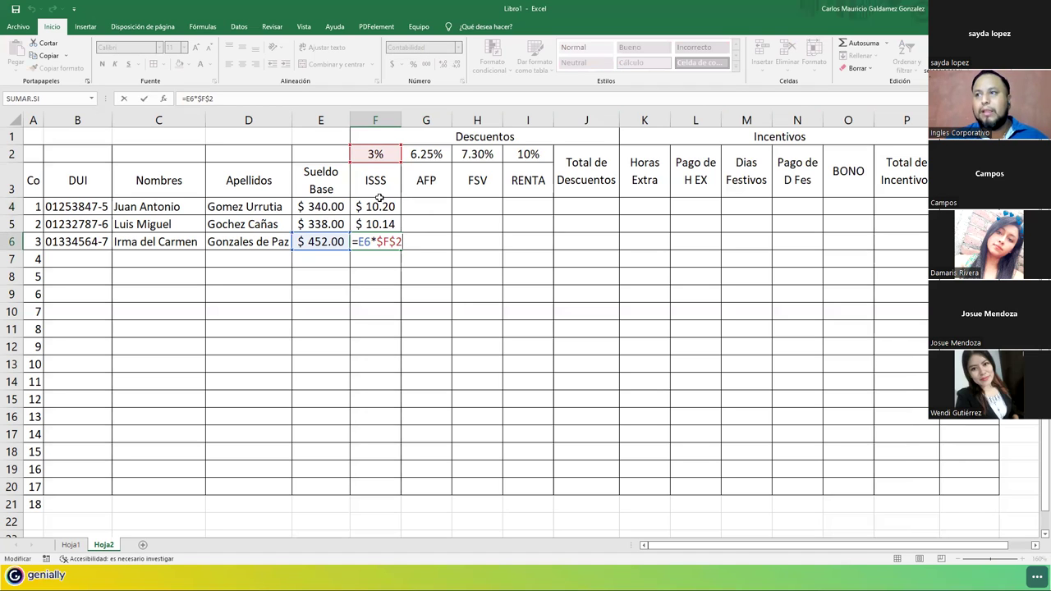
pyautogui.click(386, 205)
pyautogui.click(422, 206)
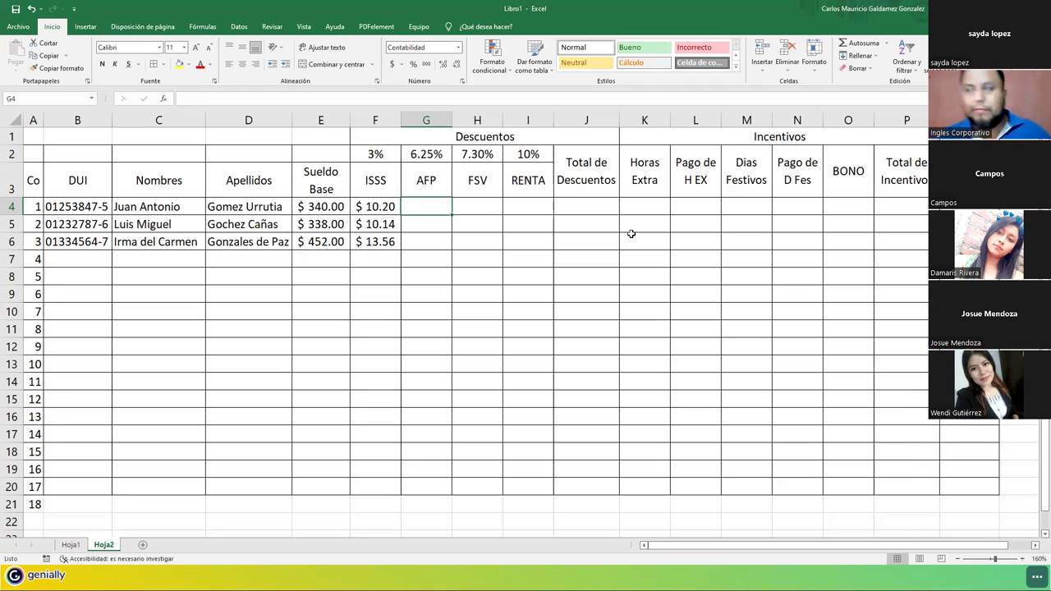
# Enter =E4*$G$2 in G4 for the 6.25% AFP and fill it down to G6.
pyautogui.write('=')
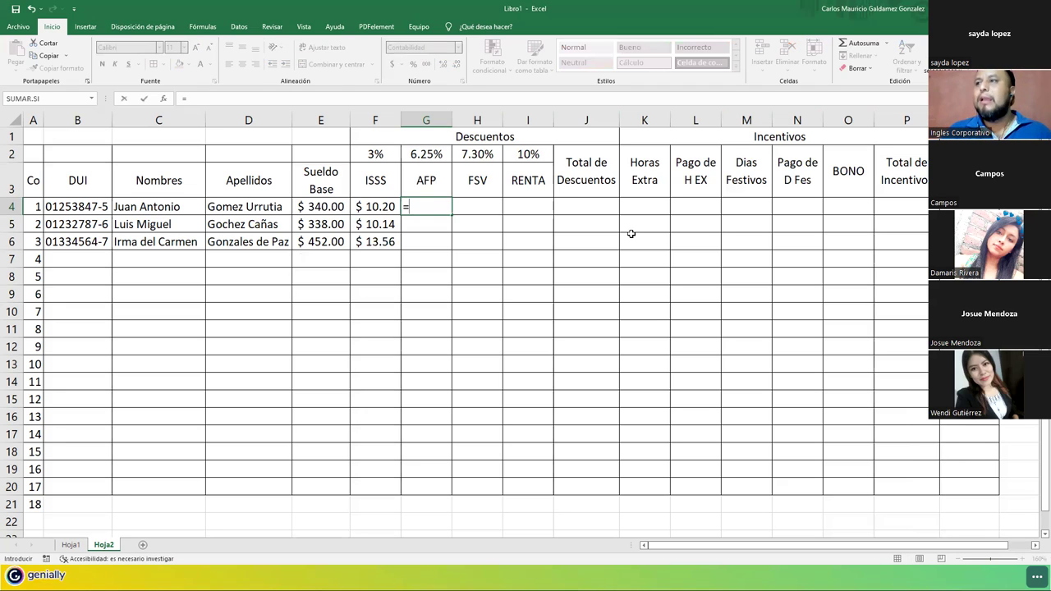
pyautogui.press('Left')
pyautogui.press('Left')
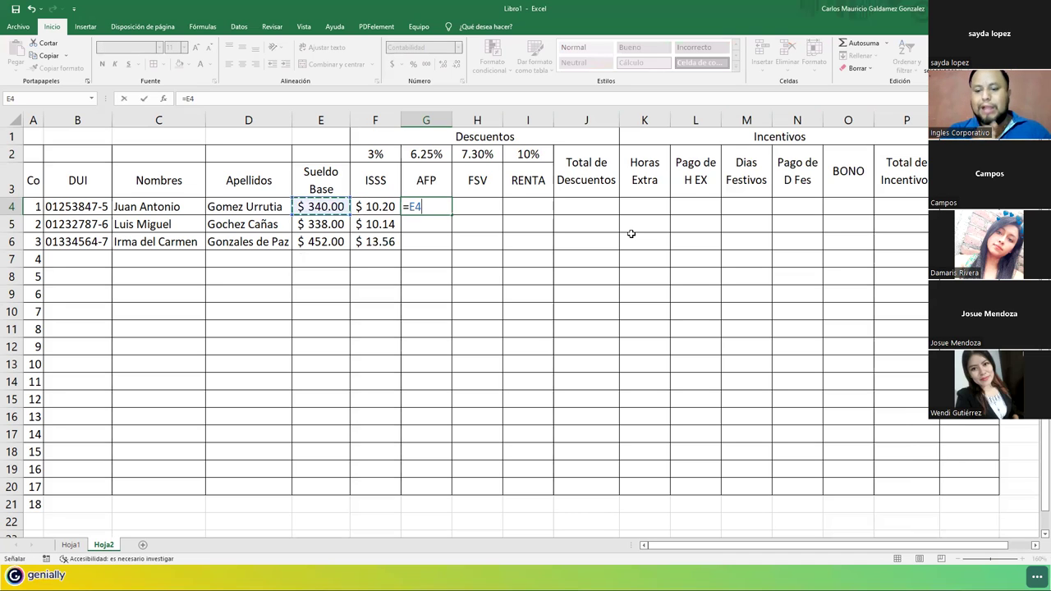
pyautogui.write('*')
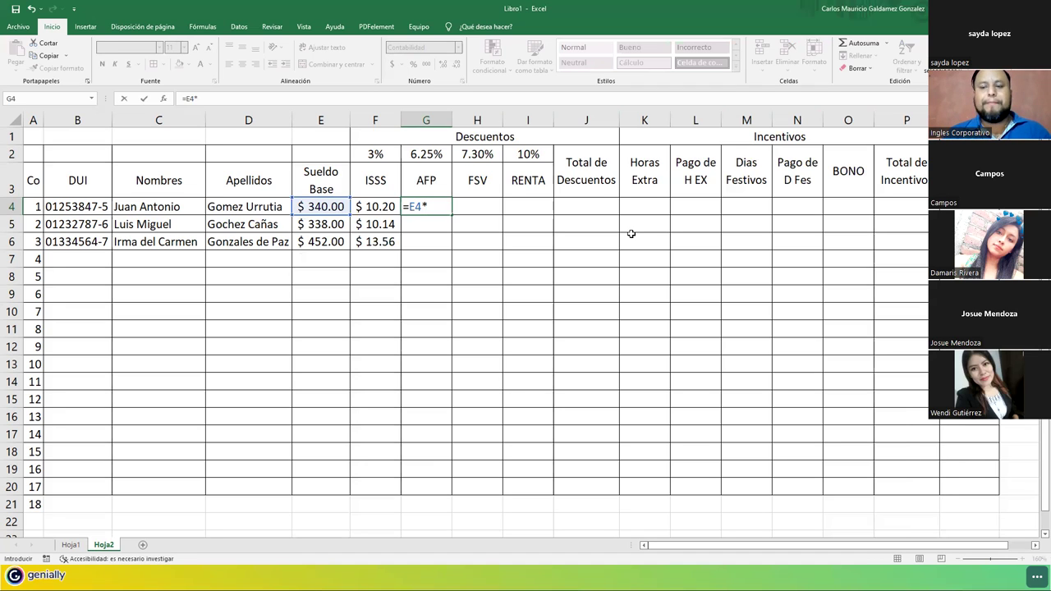
pyautogui.press('Up')
pyautogui.press('Up')
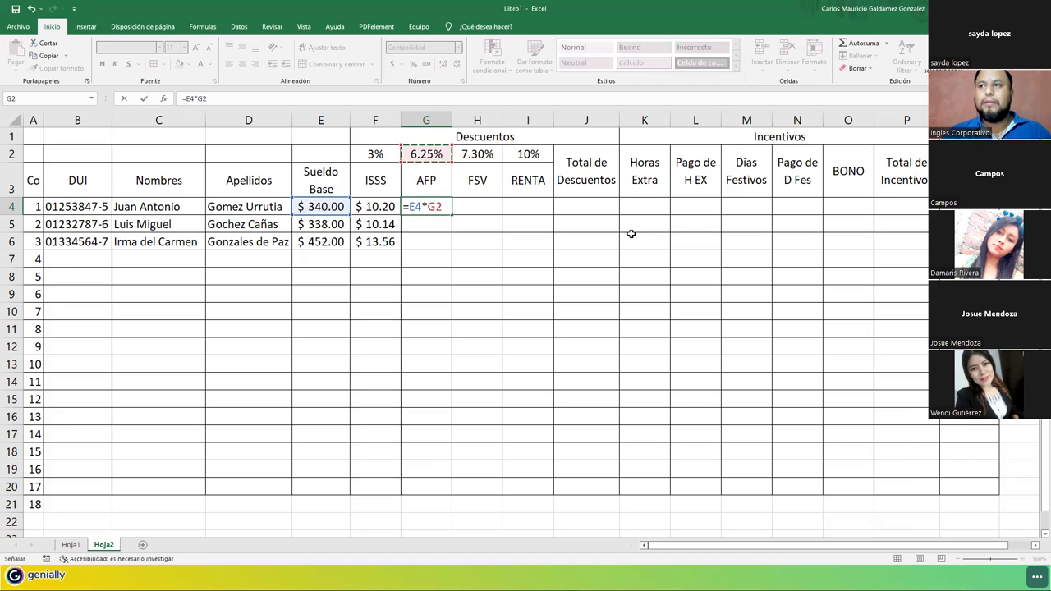
pyautogui.press('Left')
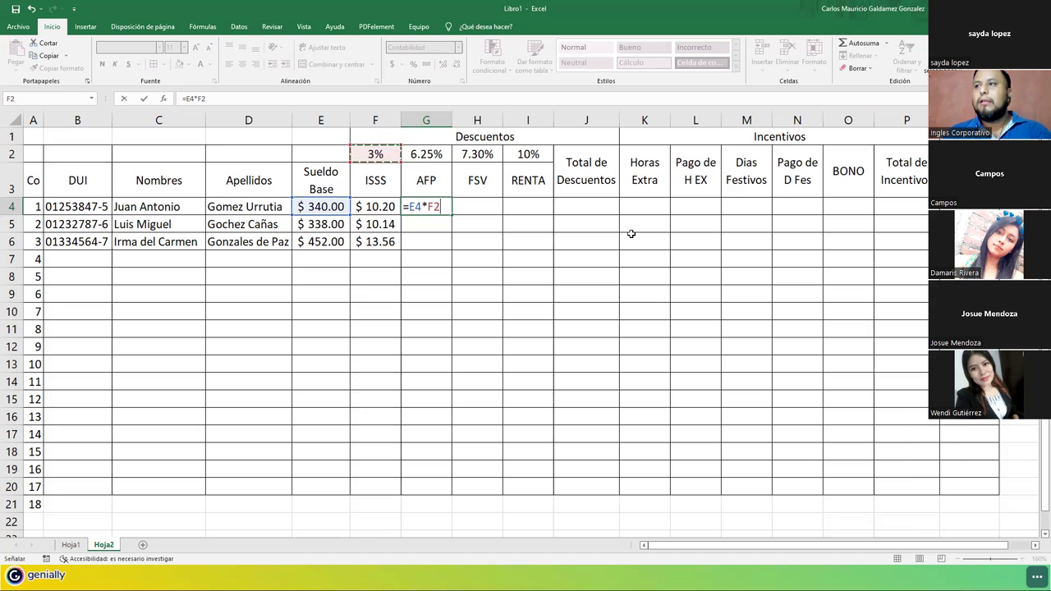
pyautogui.press('Right')
pyautogui.press('F4')
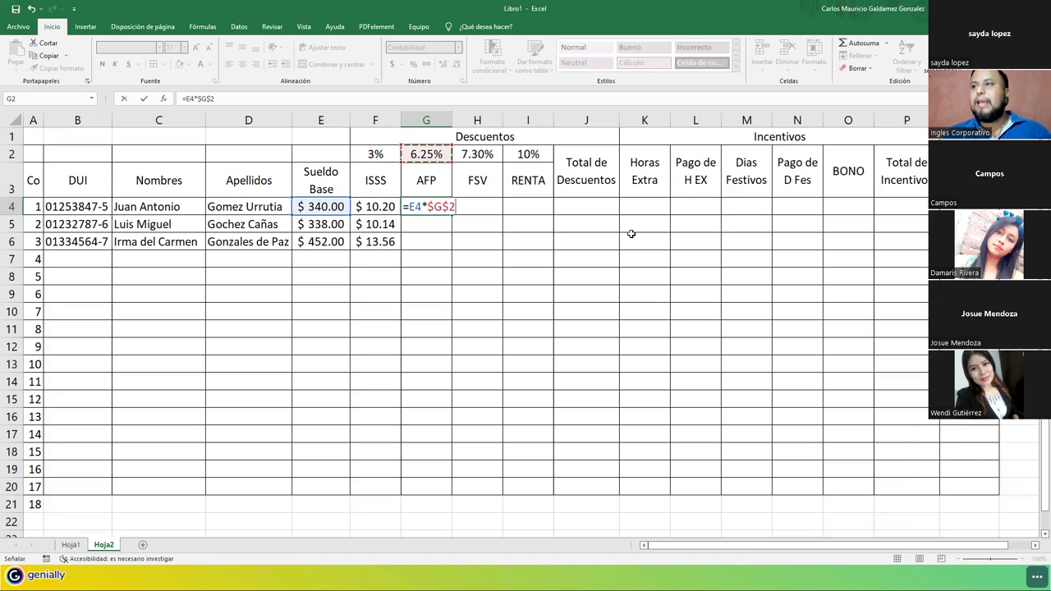
pyautogui.press('Return')
pyautogui.press('Up')
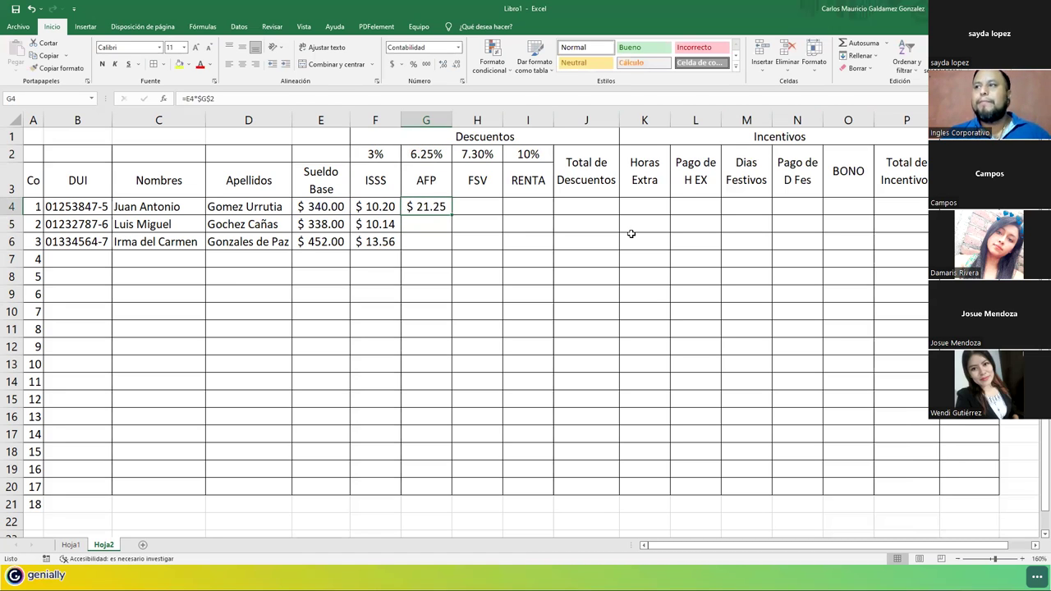
pyautogui.moveTo(456, 212); pyautogui.dragTo(442, 245)
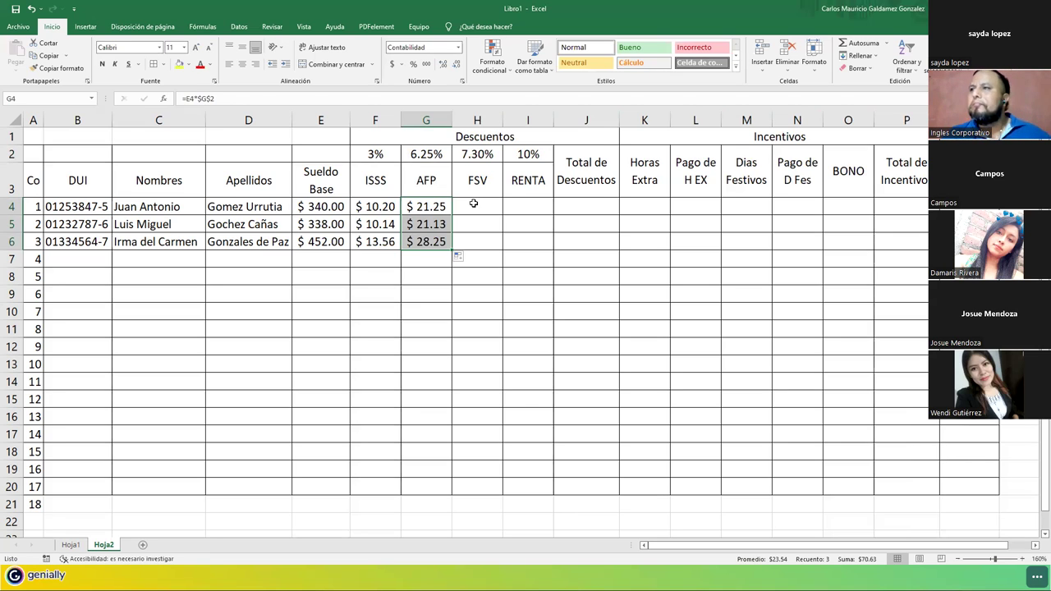
pyautogui.click(421, 209)
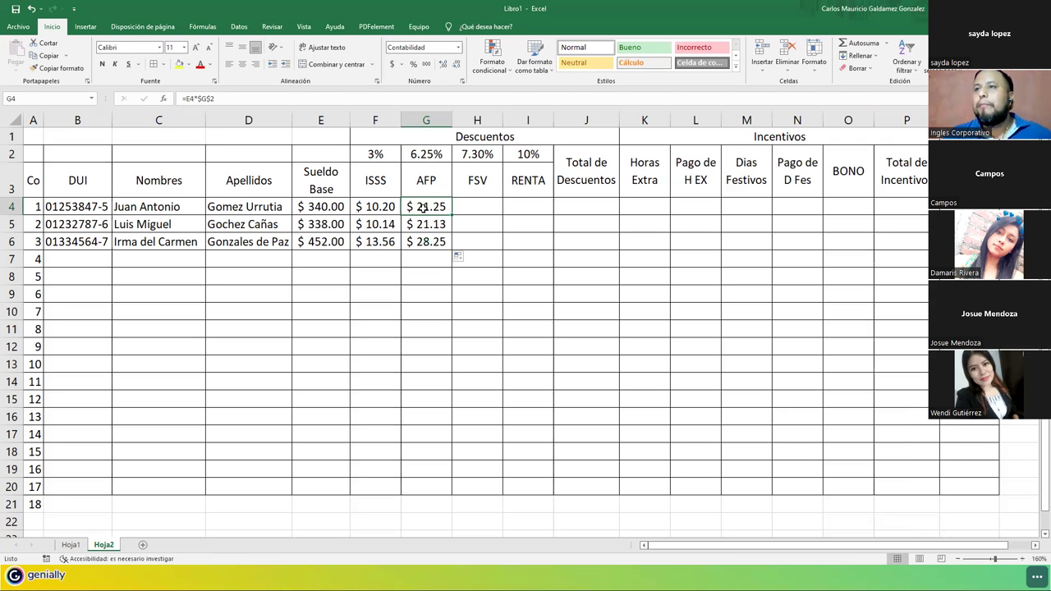
pyautogui.click(417, 155)
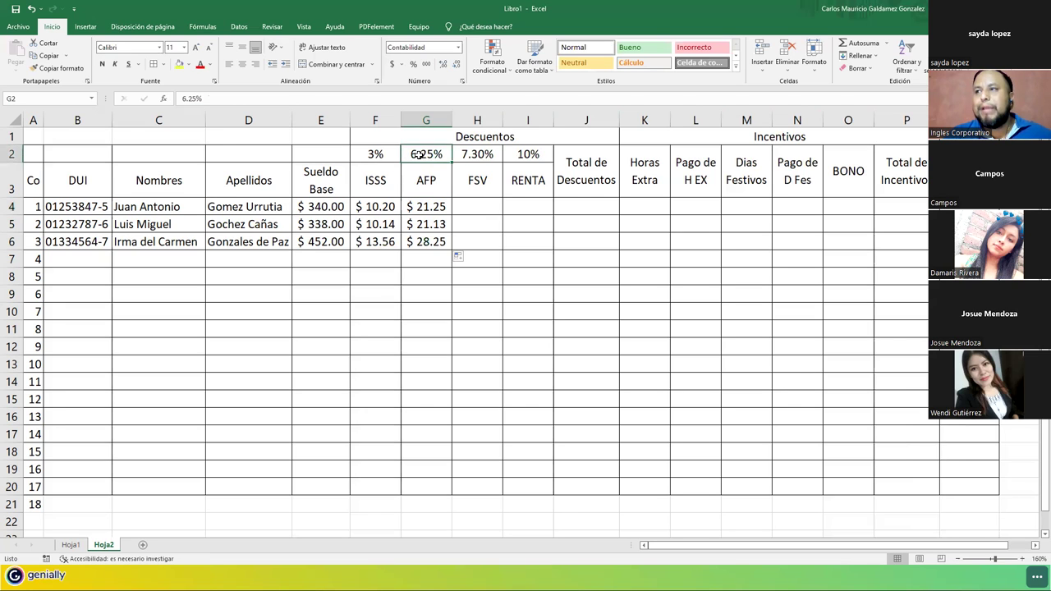
pyautogui.click(421, 206)
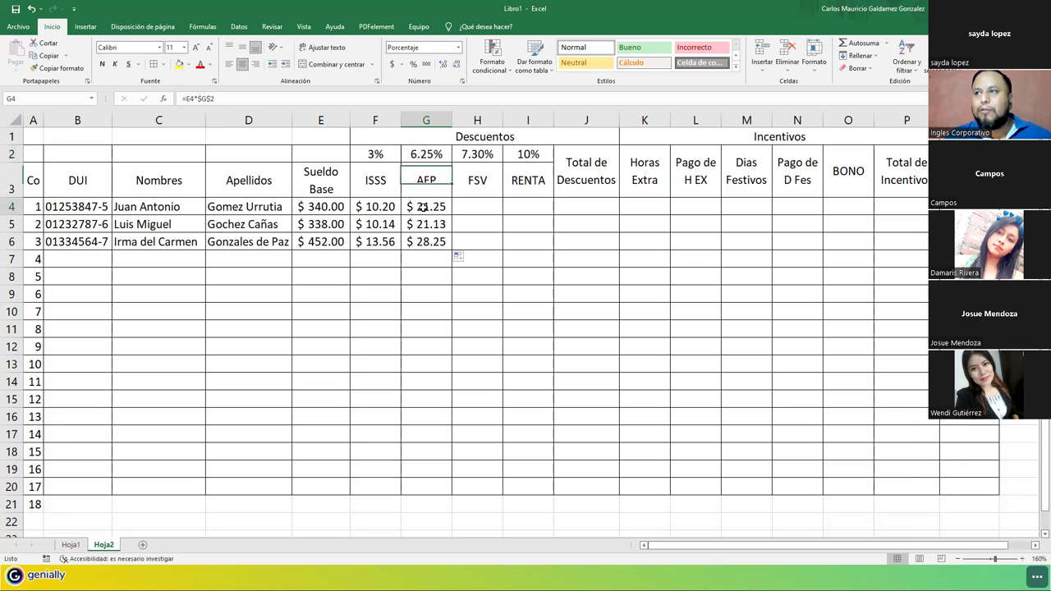
pyautogui.doubleClick(421, 207)
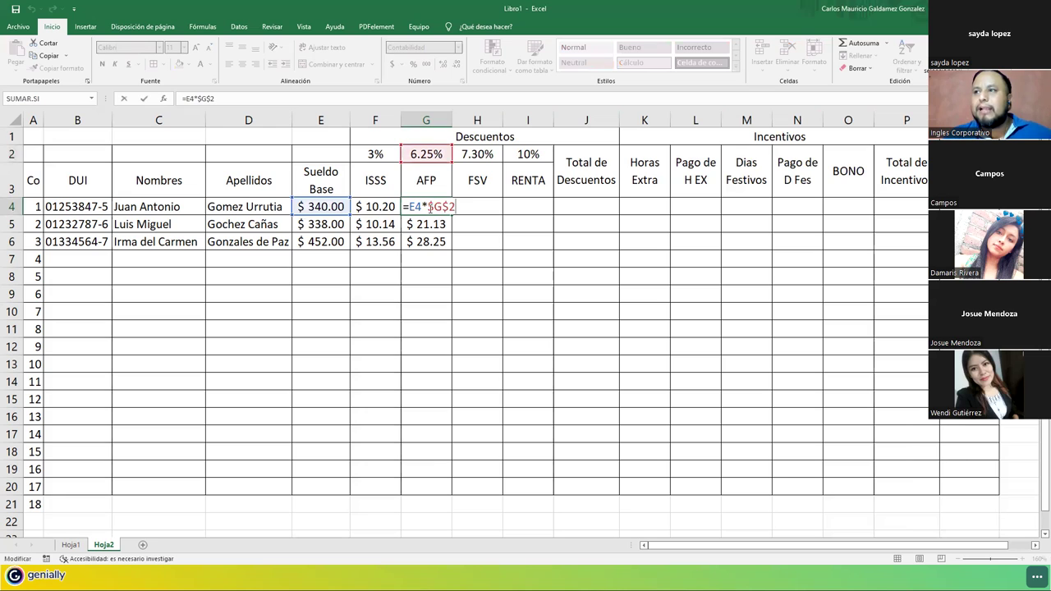
pyautogui.press('F4')
pyautogui.press('Return')
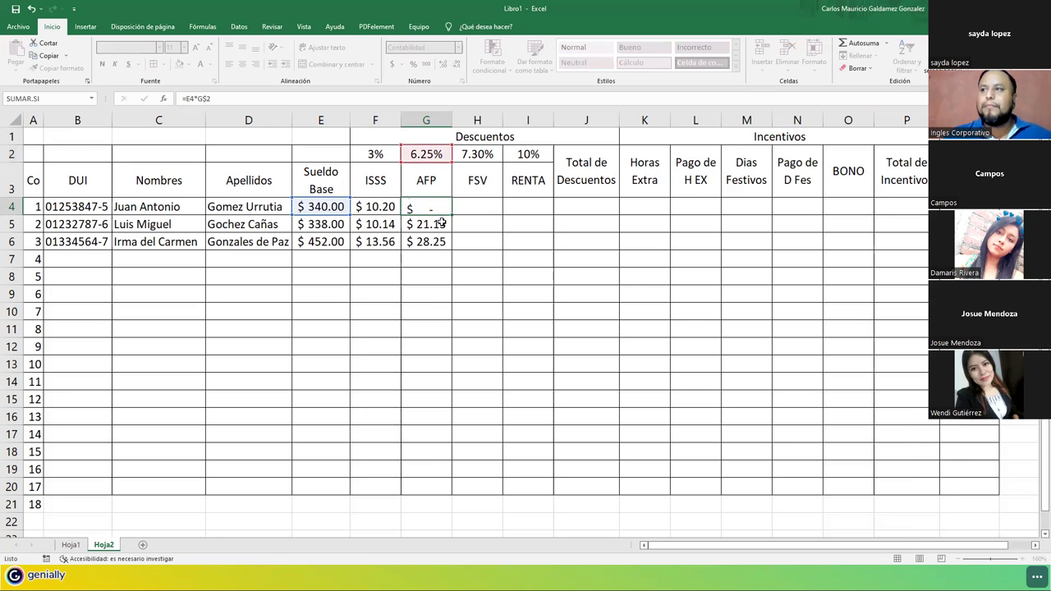
pyautogui.press('Return')
pyautogui.moveTo(435, 207); pyautogui.dragTo(444, 246)
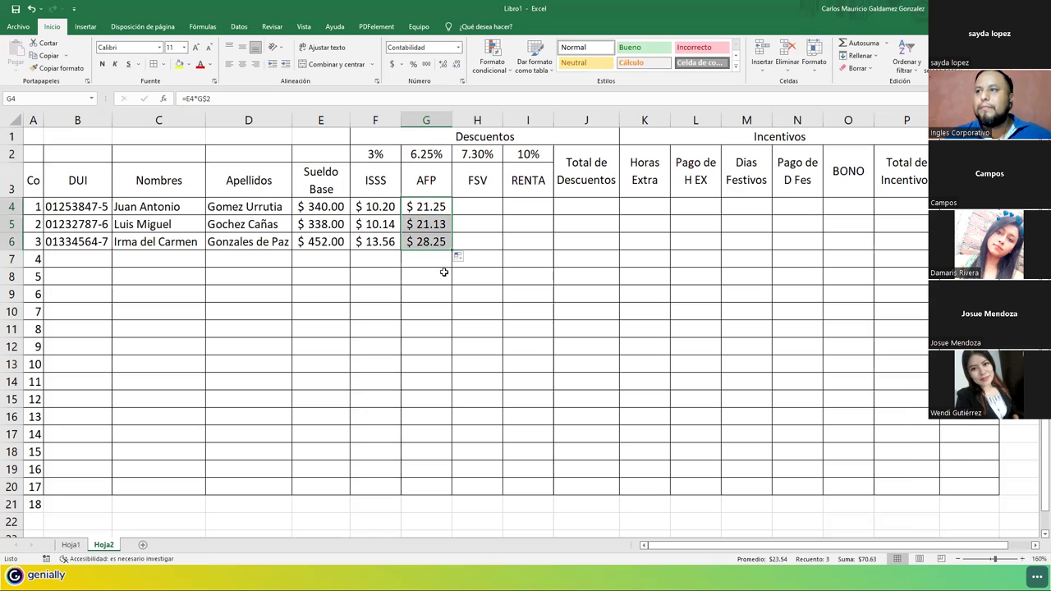
pyautogui.click(429, 207)
pyautogui.doubleClick(430, 206)
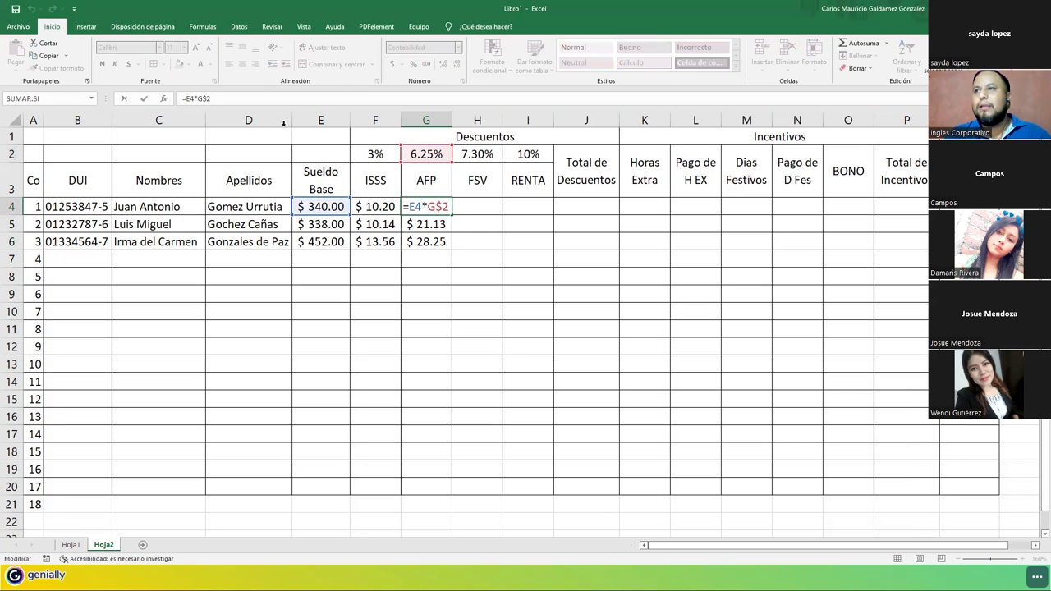
pyautogui.click(440, 224)
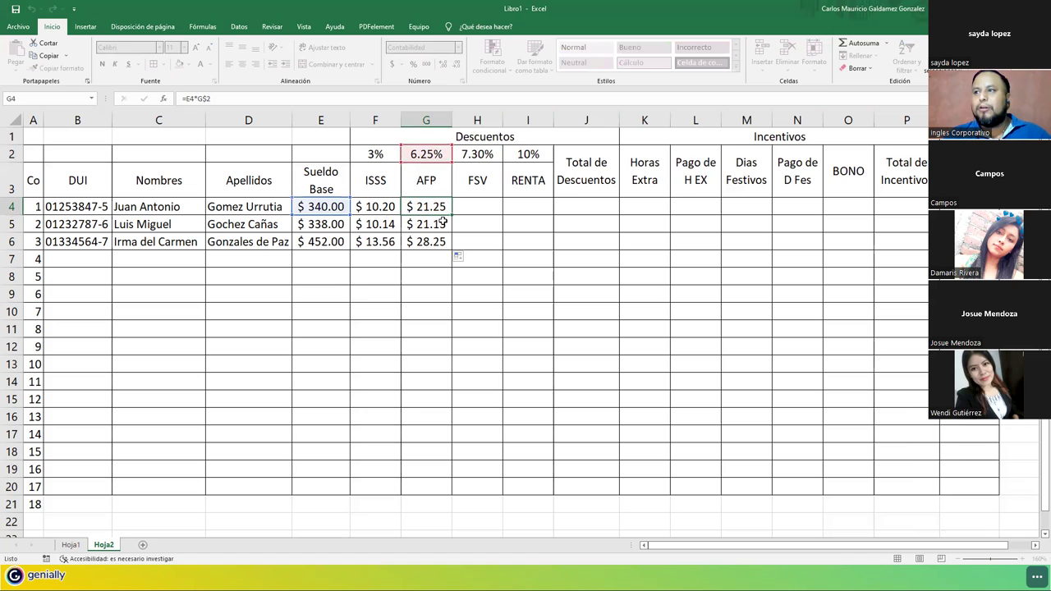
pyautogui.doubleClick(441, 224)
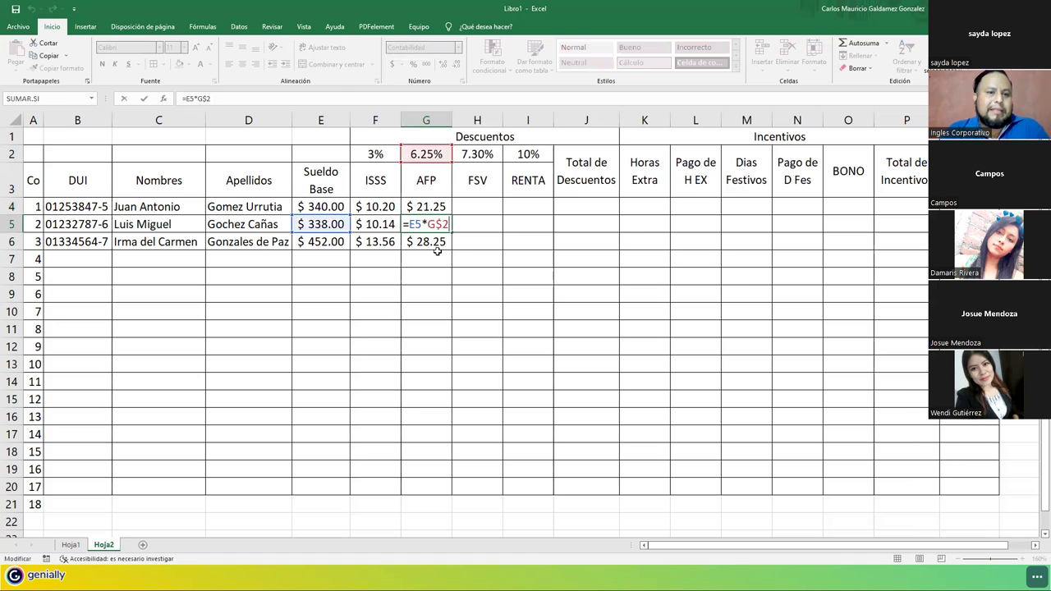
pyautogui.press('Return')
pyautogui.click(427, 207)
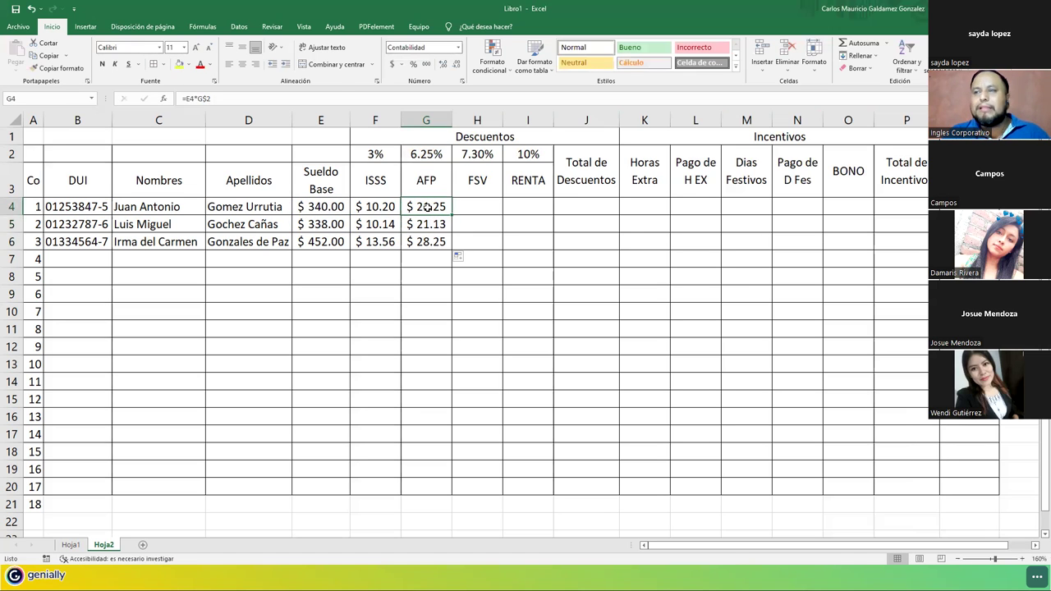
pyautogui.doubleClick(427, 207)
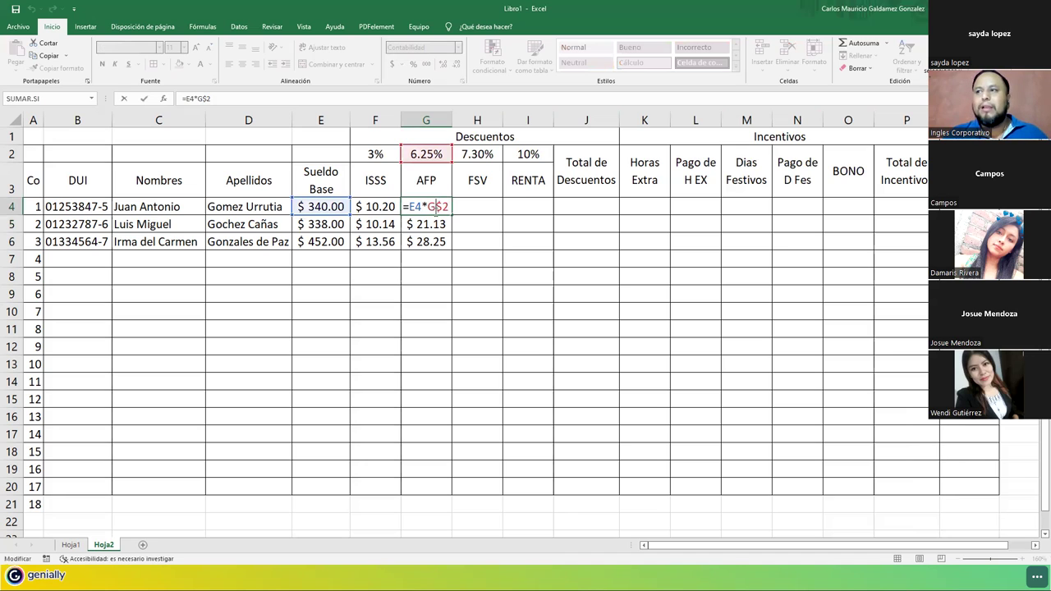
pyautogui.press('F4')
pyautogui.press('F4')
pyautogui.press('F4')
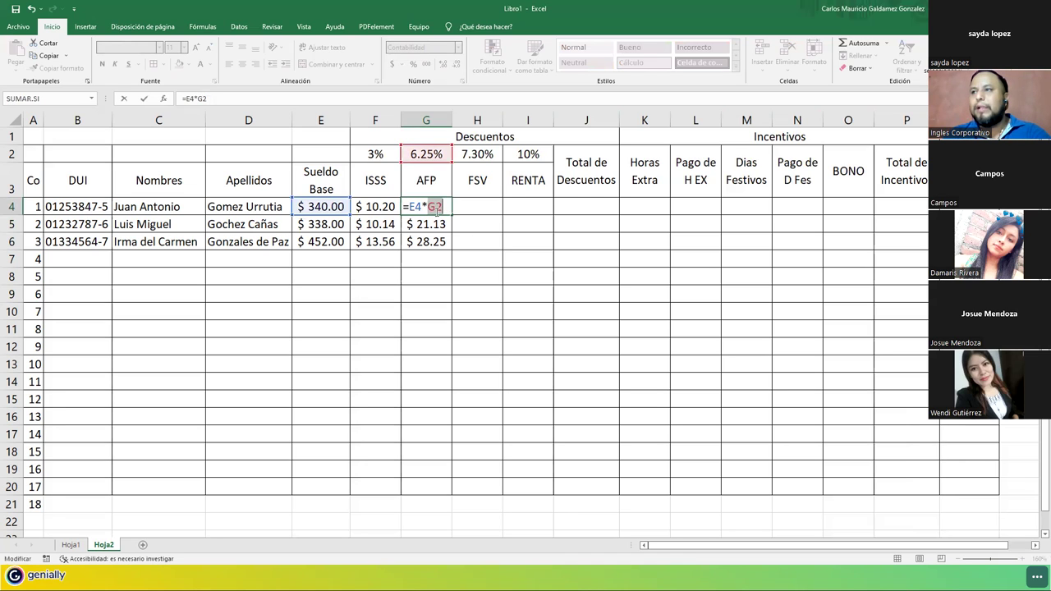
pyautogui.press('Return')
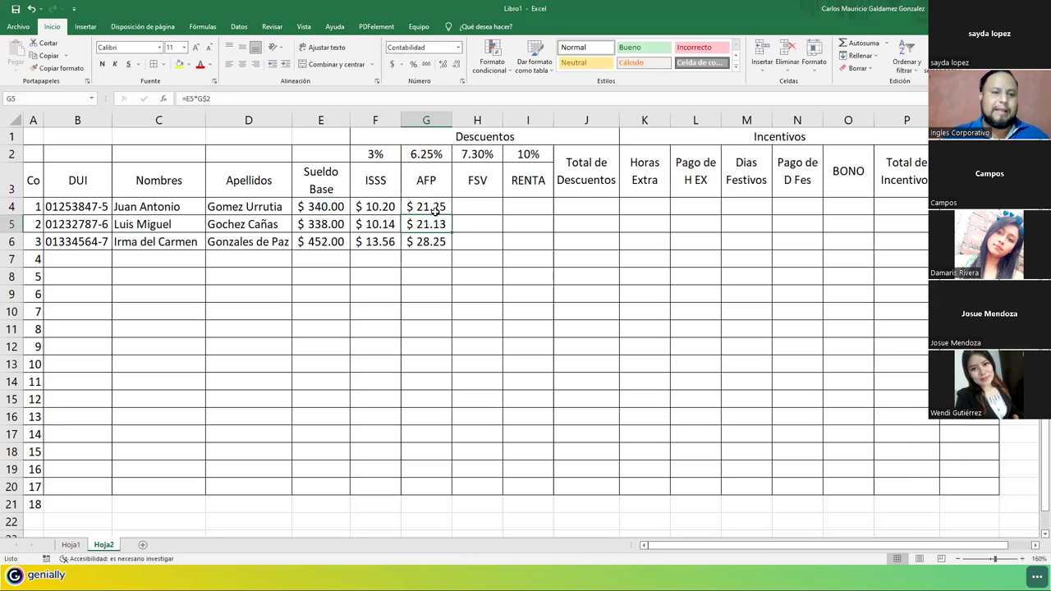
pyautogui.click(448, 211)
pyautogui.moveTo(451, 216); pyautogui.dragTo(448, 242)
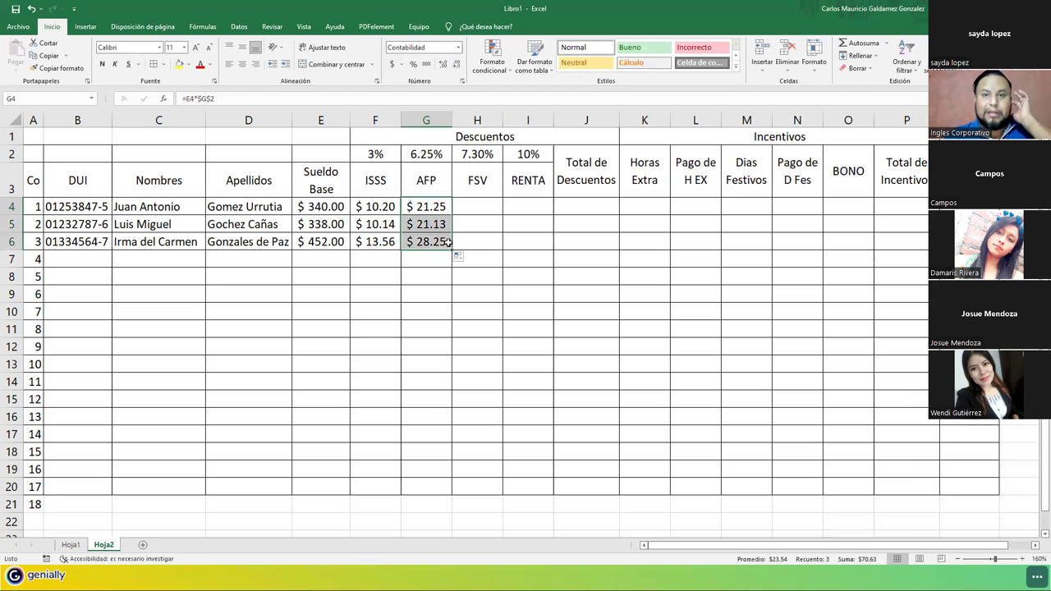
pyautogui.click(419, 213)
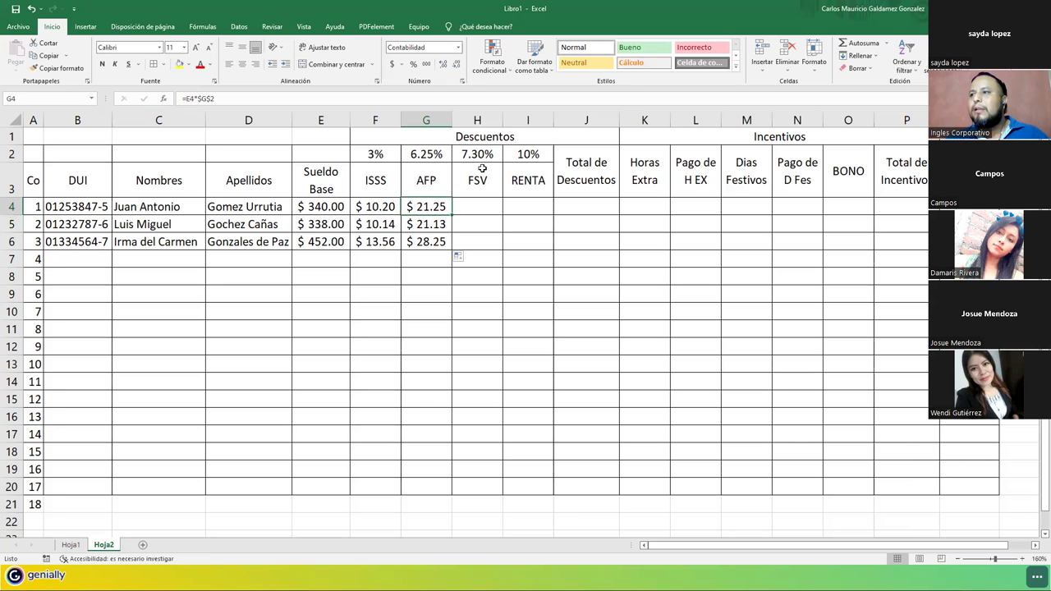
pyautogui.click(498, 201)
pyautogui.moveTo(499, 201); pyautogui.dragTo(528, 206)
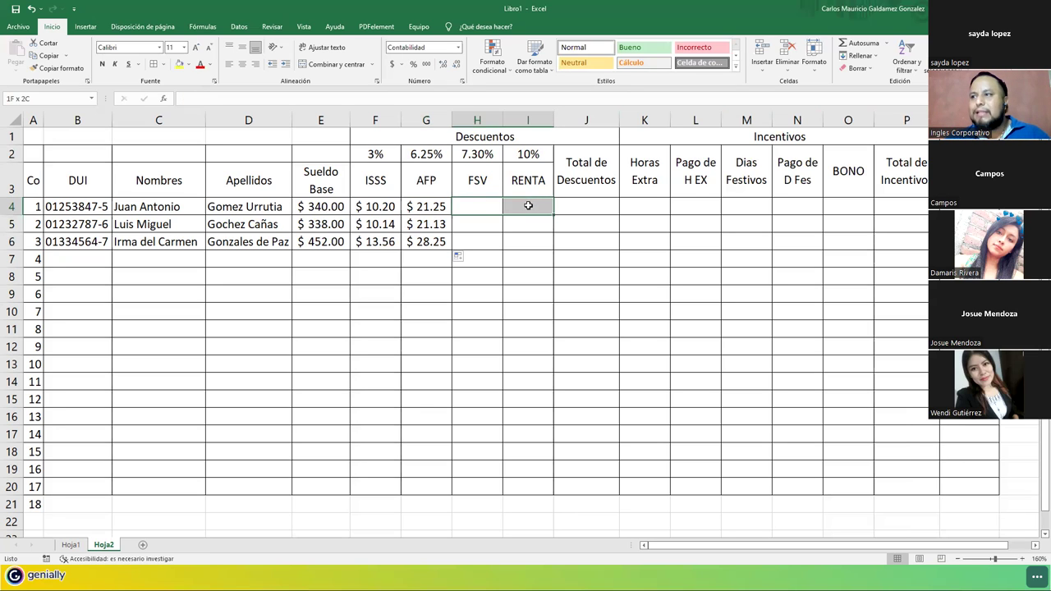
# Enter =F4+G4+H4+I4 in J4 and fill the deductions total down to J20.
pyautogui.click(578, 206)
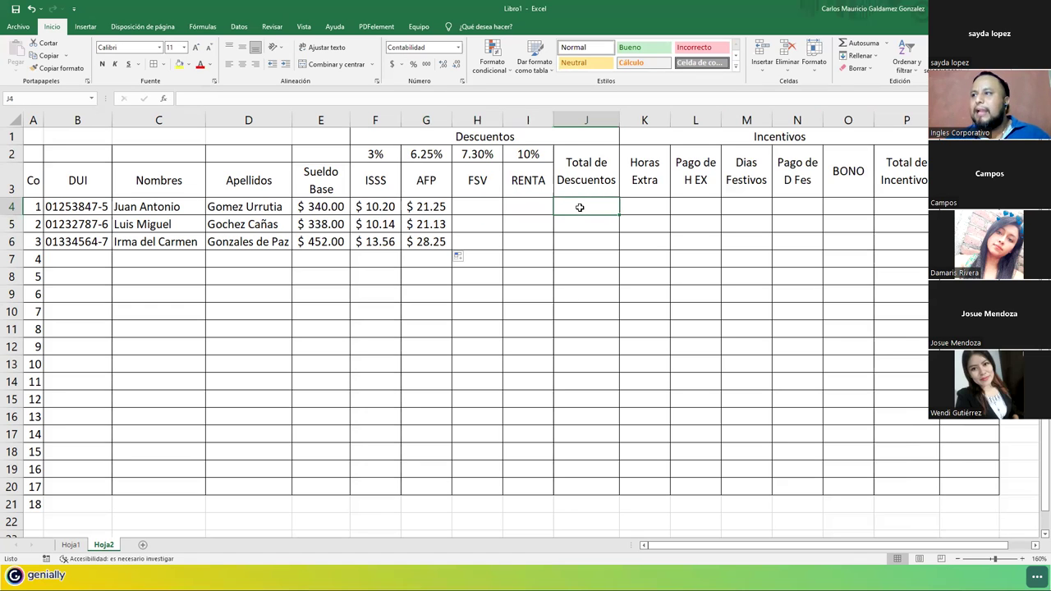
pyautogui.write('=')
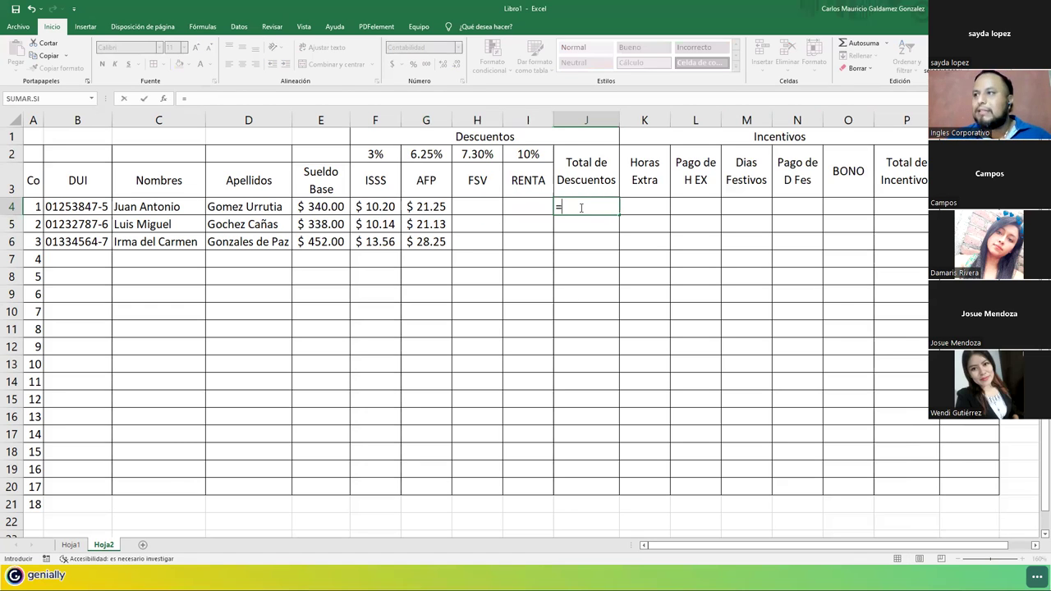
pyautogui.press('Left')
pyautogui.press('Left')
pyautogui.press('Left')
pyautogui.press('Left')
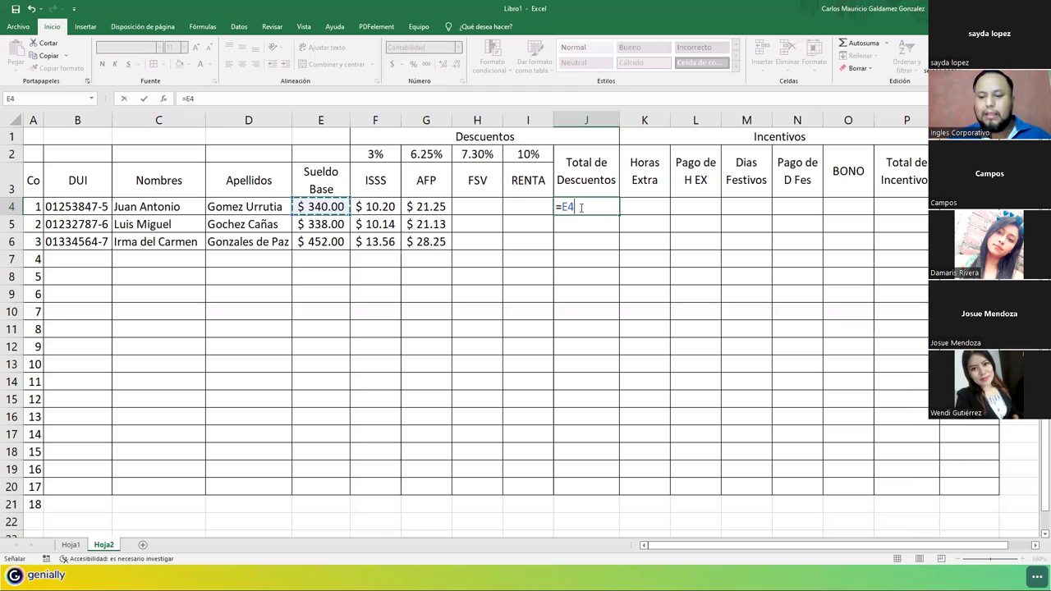
pyautogui.write('+')
pyautogui.press('Left')
pyautogui.press('Left')
pyautogui.press('Left')
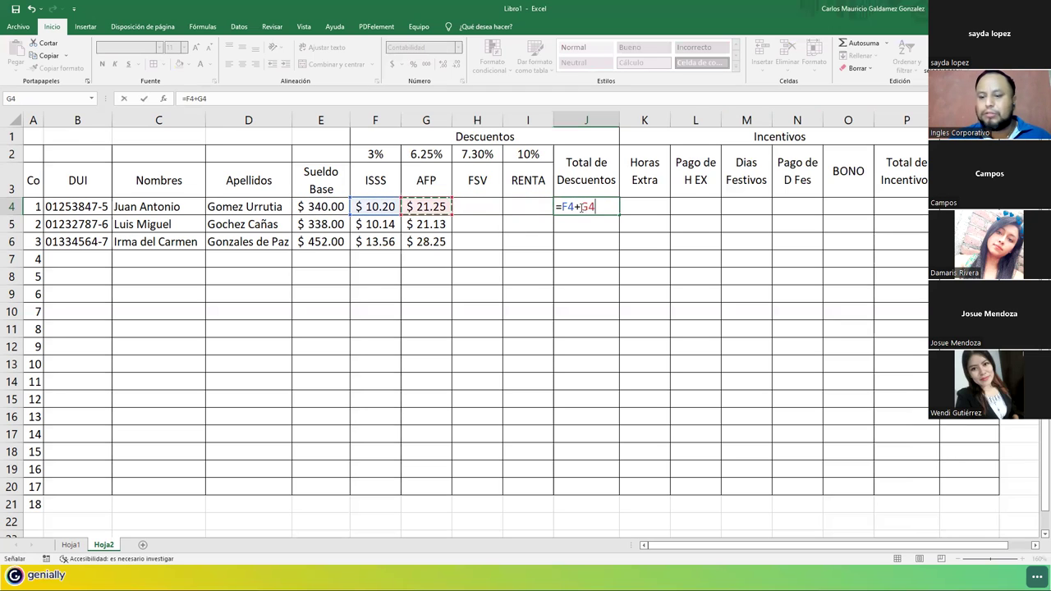
pyautogui.write('+')
pyautogui.press('Left')
pyautogui.press('Left')
pyautogui.write('+')
pyautogui.press('Left')
pyautogui.press('Return')
pyautogui.click(584, 207)
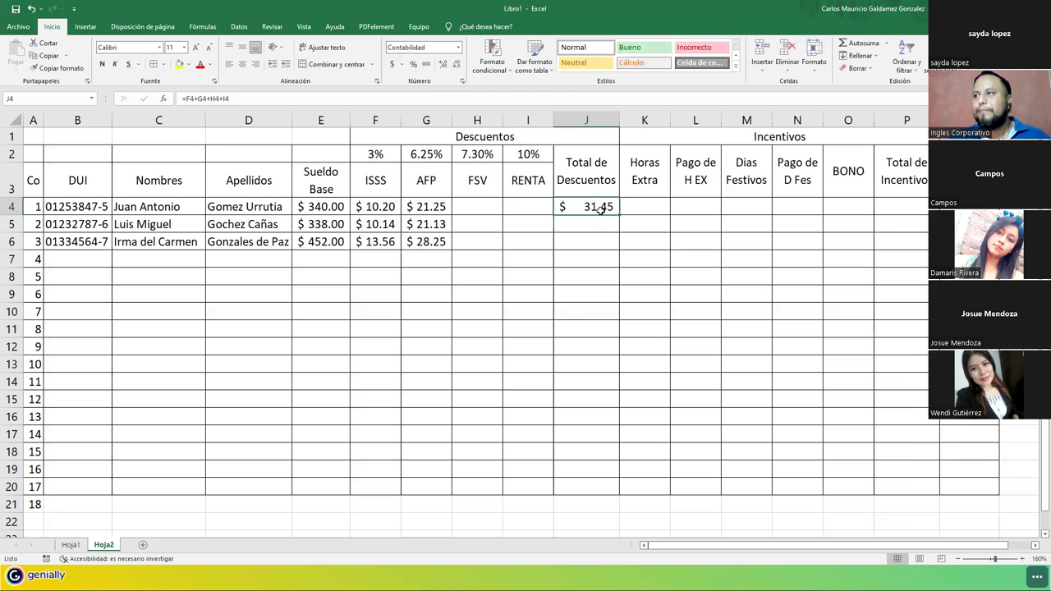
pyautogui.moveTo(620, 215); pyautogui.dragTo(593, 499)
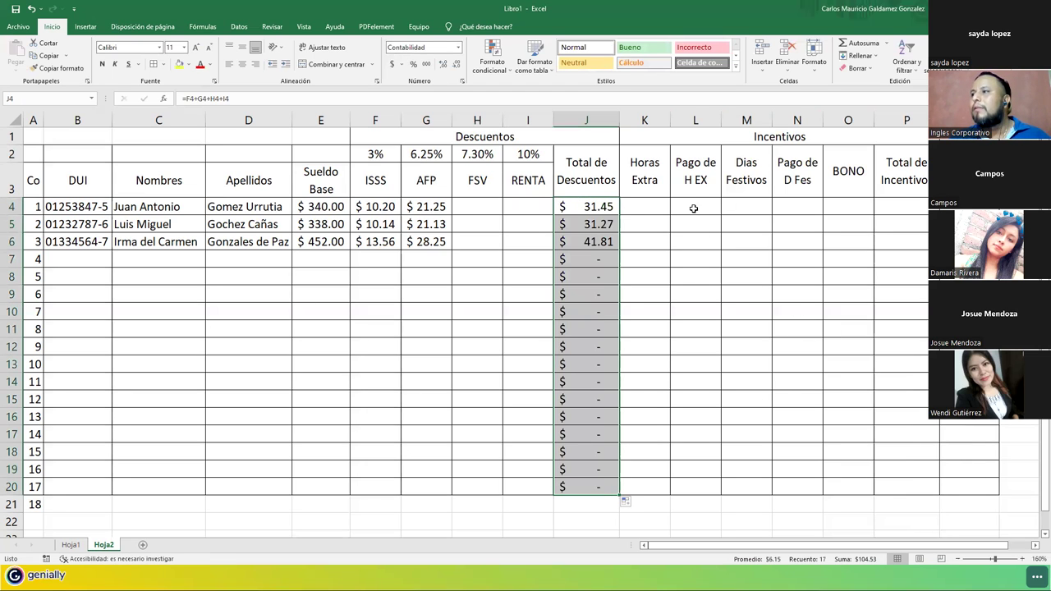
# Enter =L4+N4+O4 in P4 and fill the incentive total down to P20.
pyautogui.click(912, 205)
pyautogui.write('=')
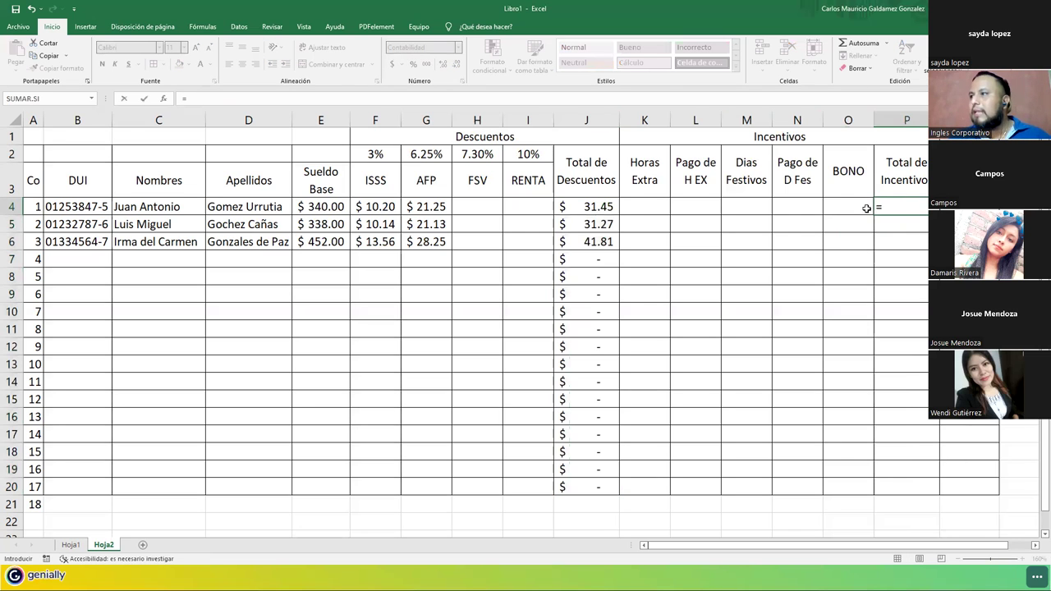
pyautogui.click(696, 206)
pyautogui.write('+')
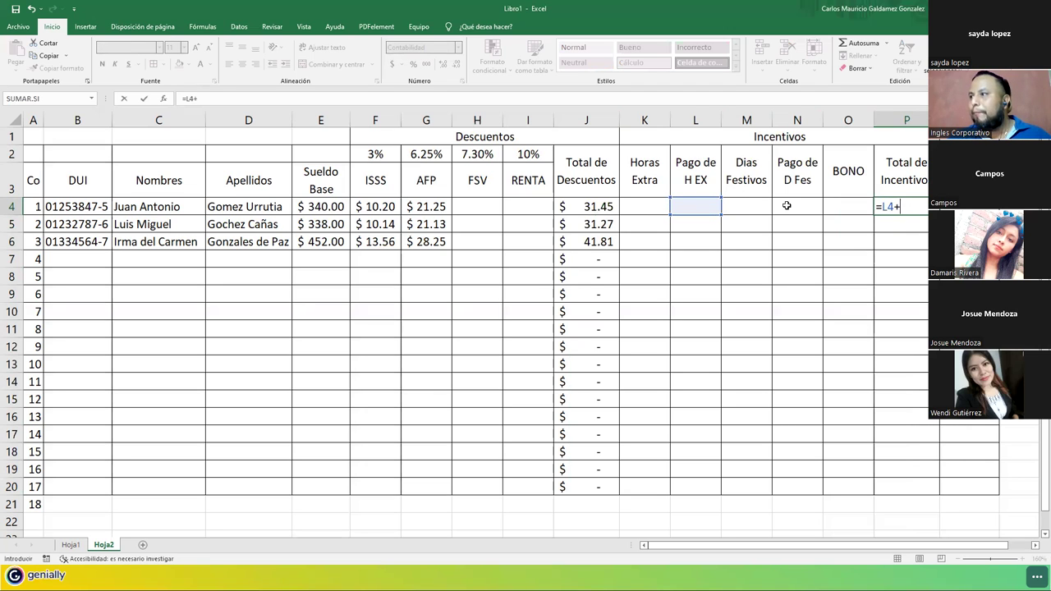
pyautogui.click(786, 206)
pyautogui.write('+')
pyautogui.click(832, 209)
pyautogui.hotkey('ctrl', 'Return')
pyautogui.moveTo(937, 215); pyautogui.dragTo(923, 499)
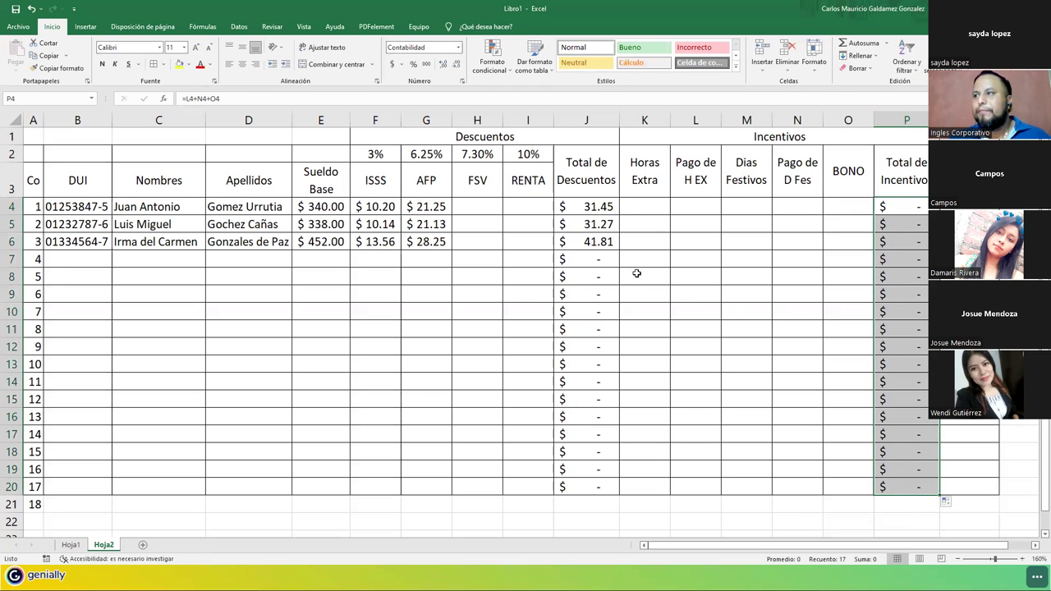
# Start the Q4 net pay formula with base salary E4 inside parentheses.
pyautogui.click(956, 207)
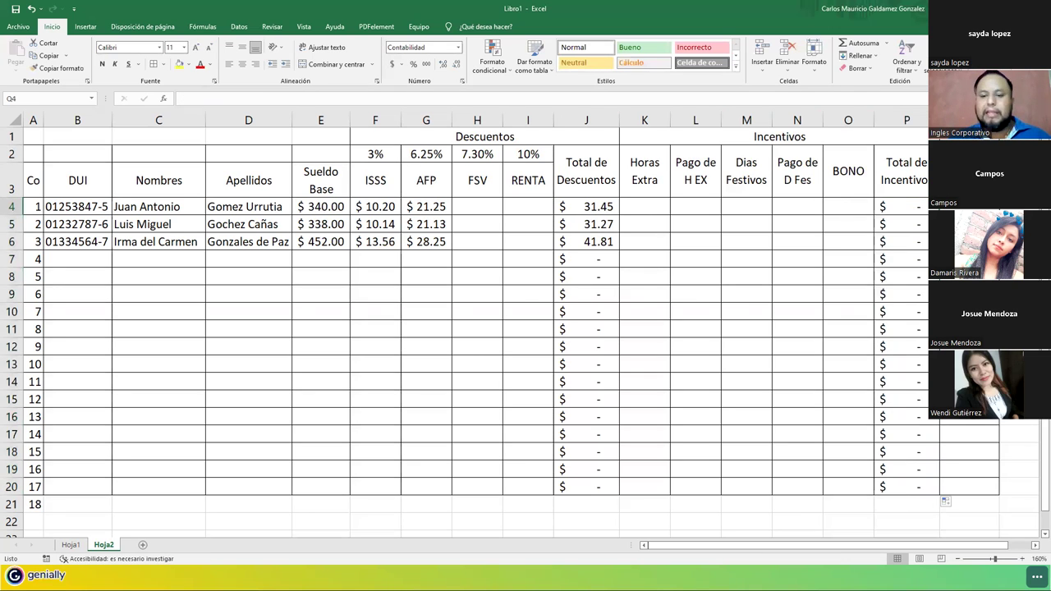
pyautogui.write('=')
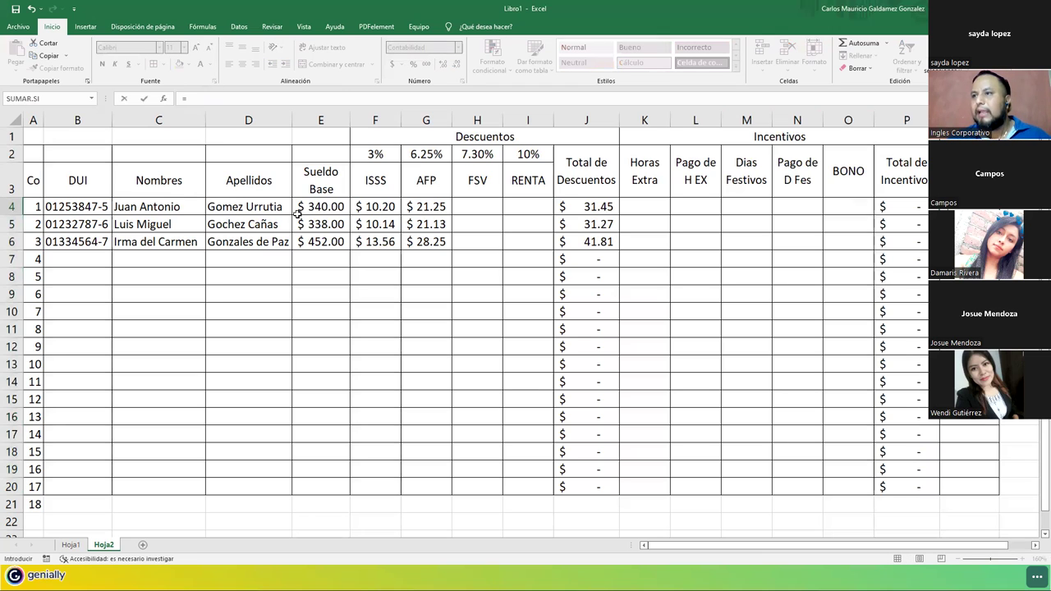
pyautogui.click(302, 208)
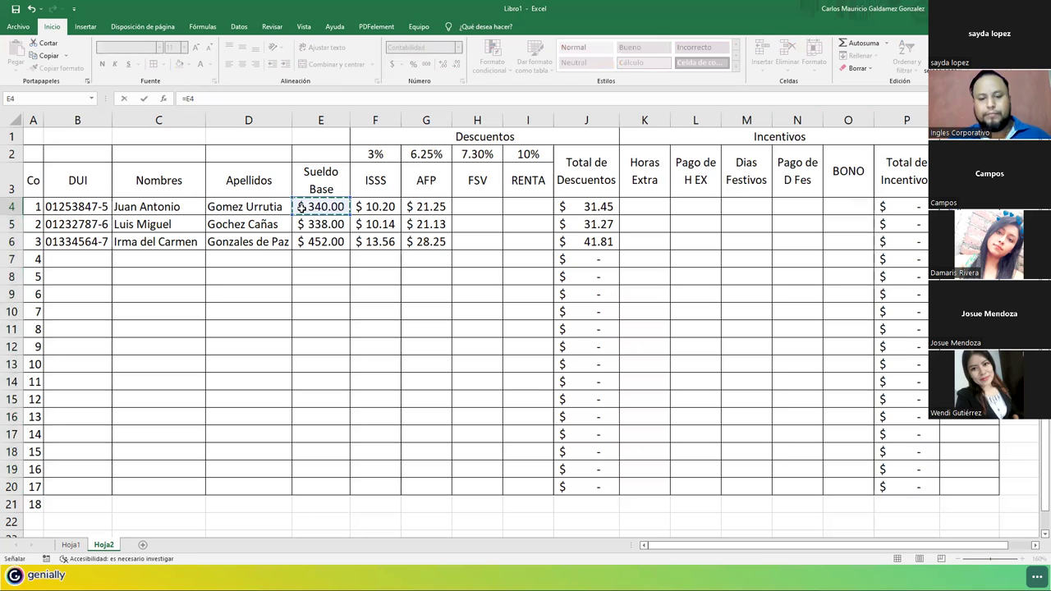
pyautogui.press('alt')
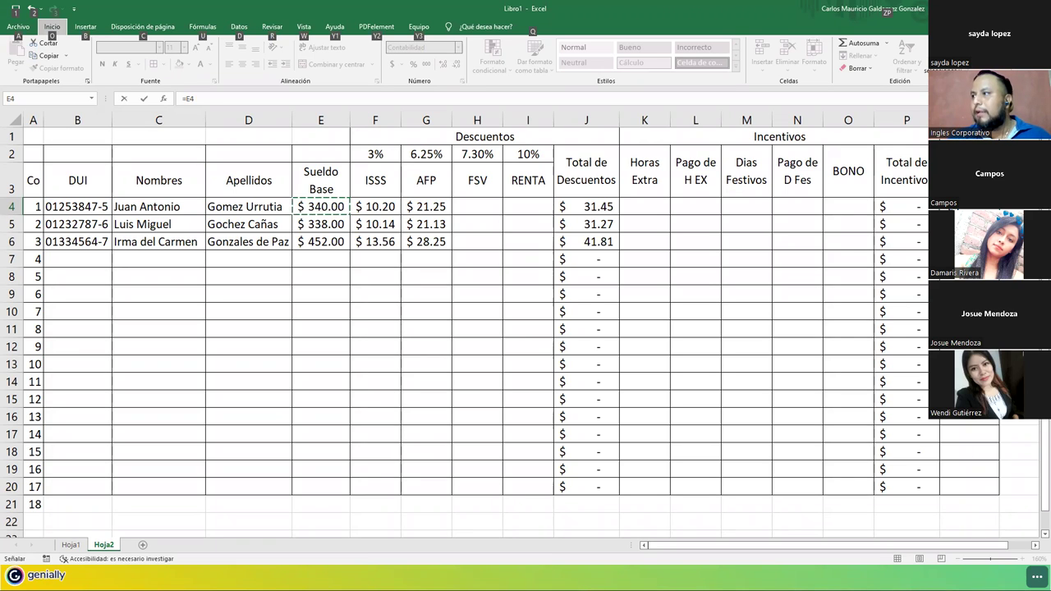
pyautogui.press('Escape')
pyautogui.press('BackSpace')
pyautogui.press('BackSpace')
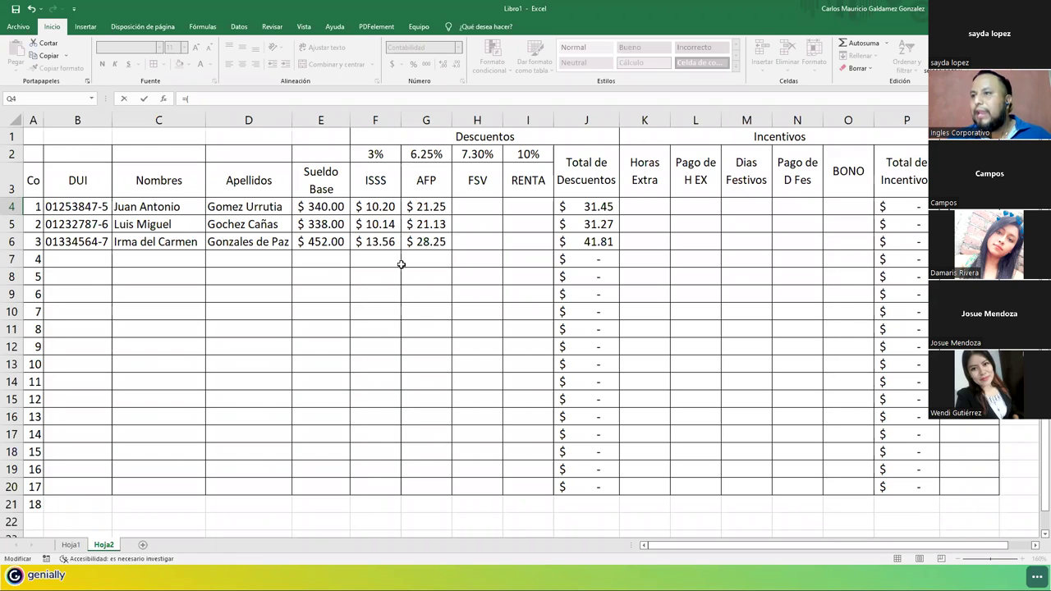
pyautogui.click(310, 212)
pyautogui.write('+')
# Complete =(E4+P4)-J4 in Q4 and fill the net pay down to Q20.
pyautogui.click(888, 206)
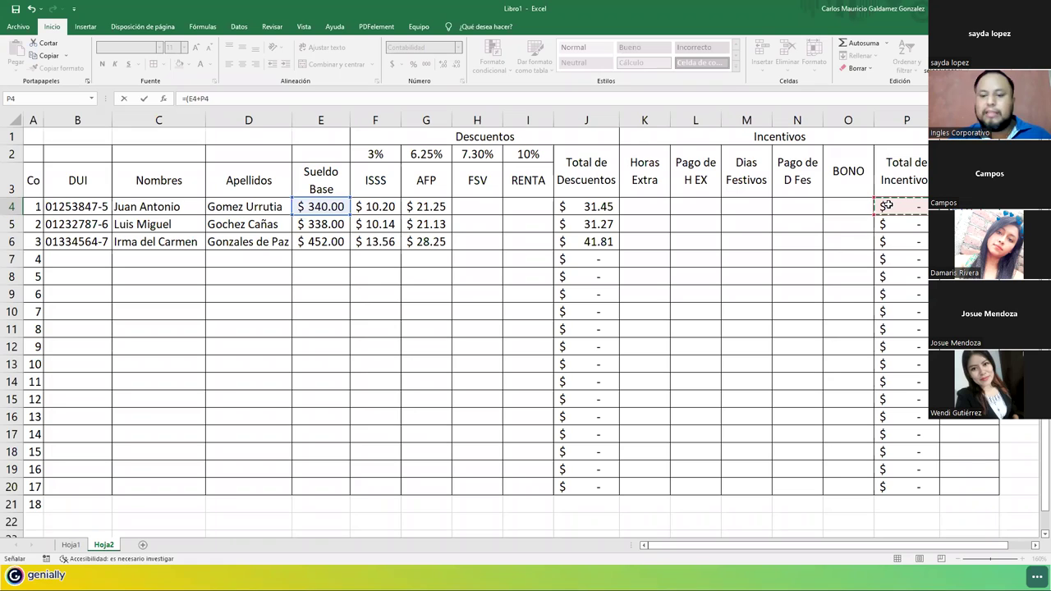
pyautogui.write(')-')
pyautogui.click(597, 208)
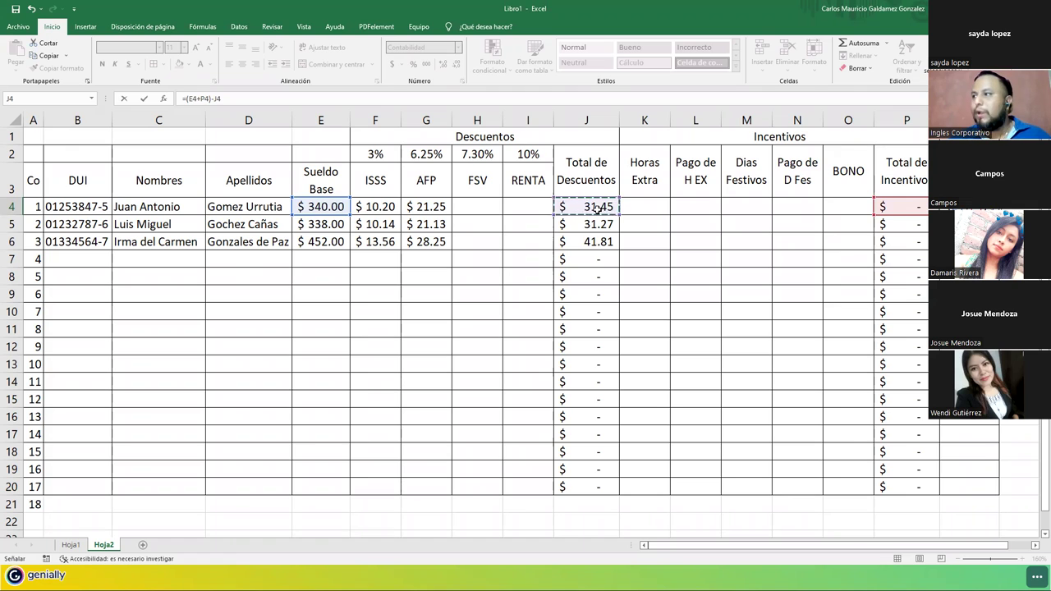
pyautogui.hotkey('ctrl', 'Return')
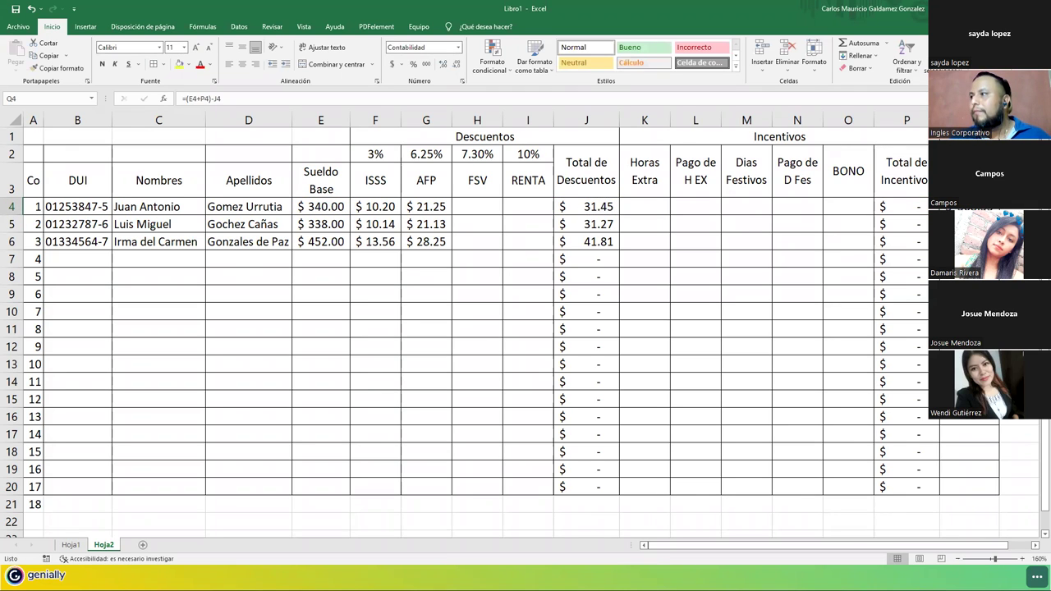
pyautogui.moveTo(998, 216); pyautogui.dragTo(965, 493)
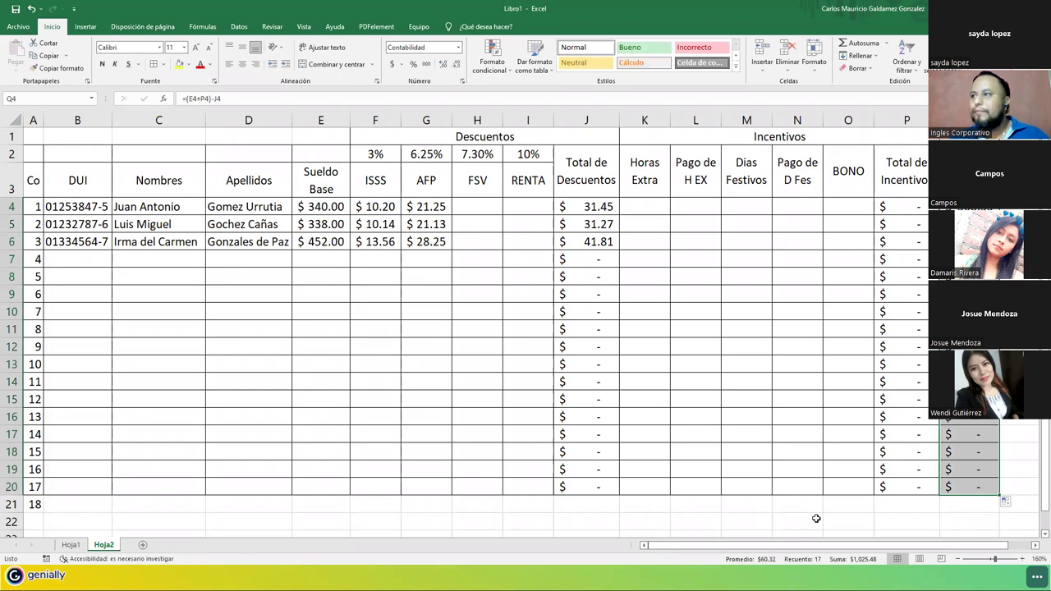
pyautogui.moveTo(649, 206); pyautogui.dragTo(832, 244)
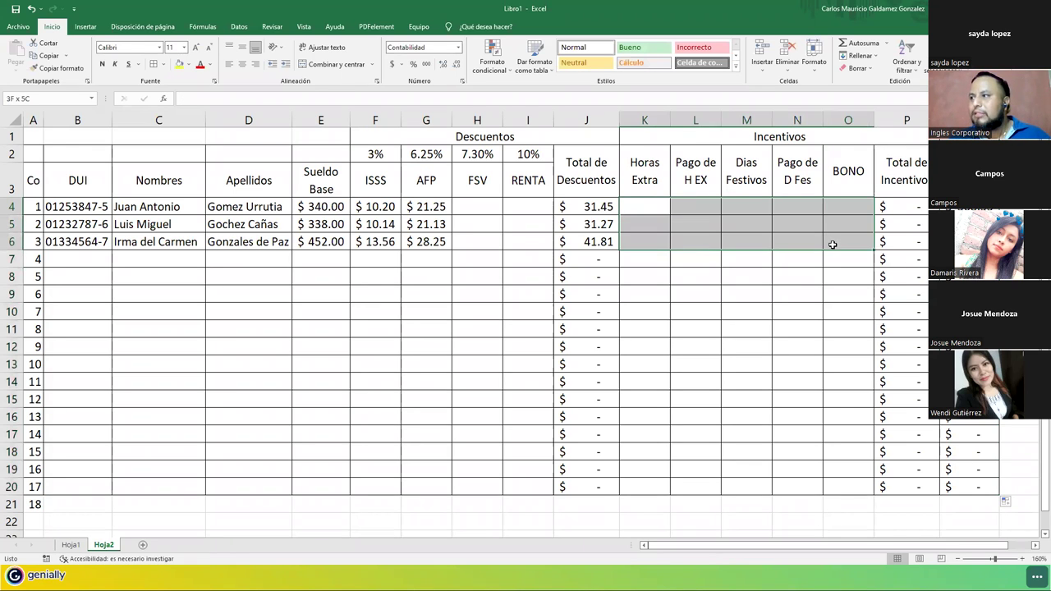
pyautogui.click(484, 204)
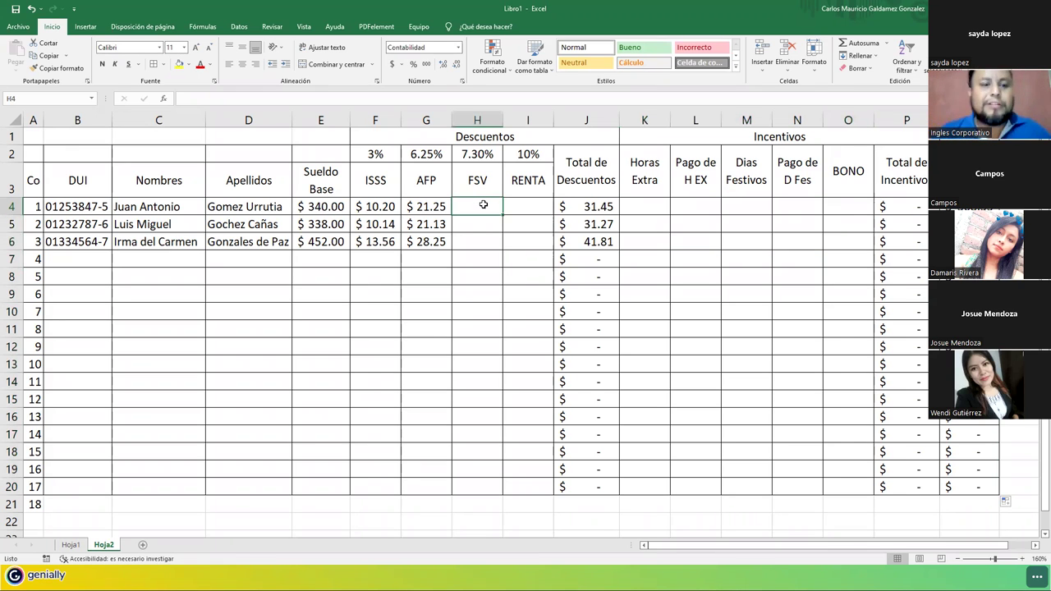
pyautogui.click(634, 210)
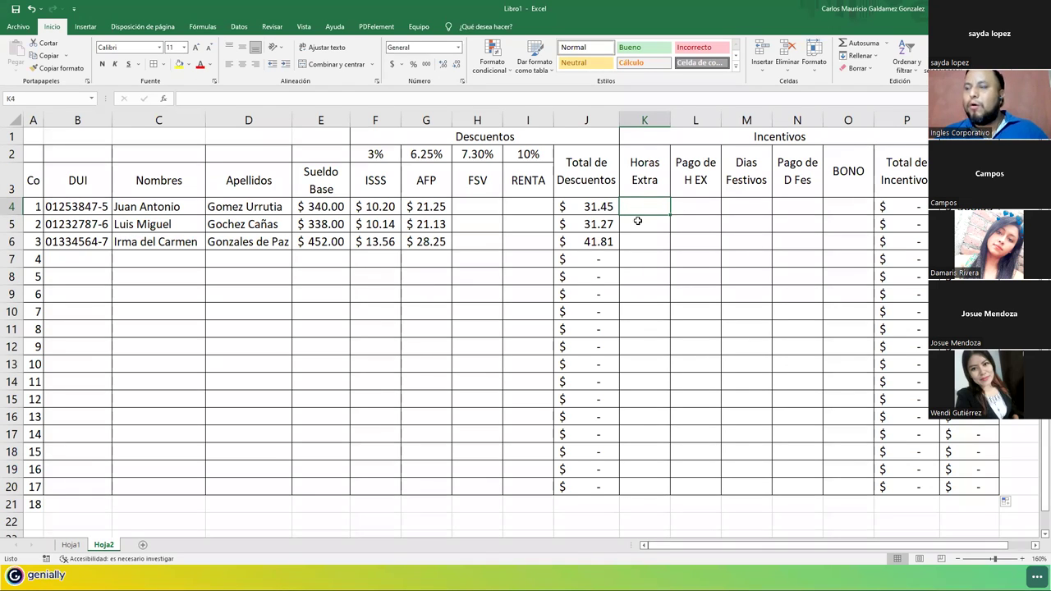
pyautogui.click(327, 207)
pyautogui.moveTo(381, 207); pyautogui.dragTo(431, 244)
pyautogui.moveTo(481, 205); pyautogui.dragTo(519, 249)
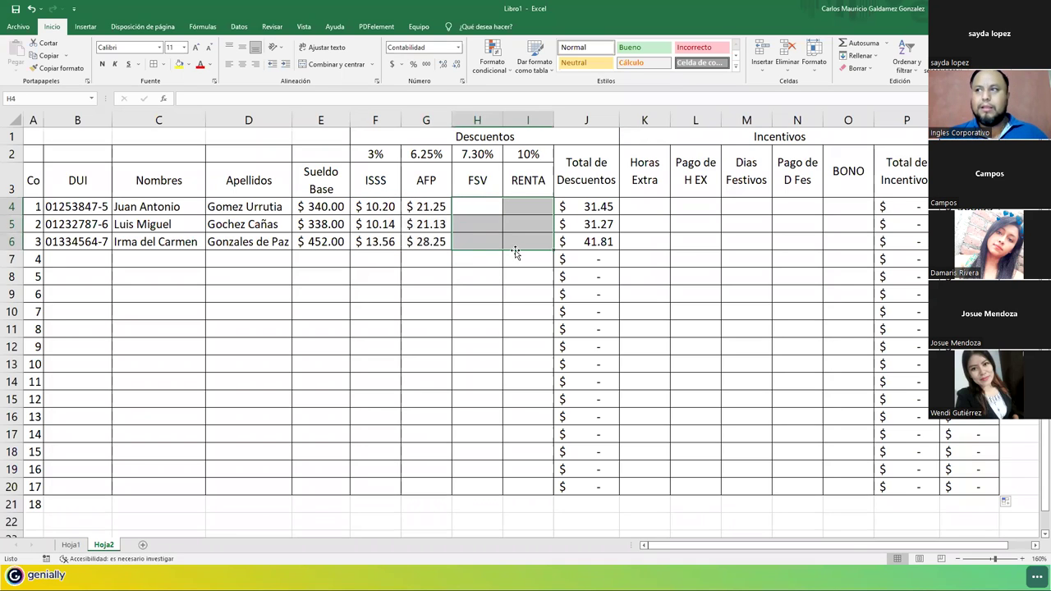
pyautogui.click(378, 211)
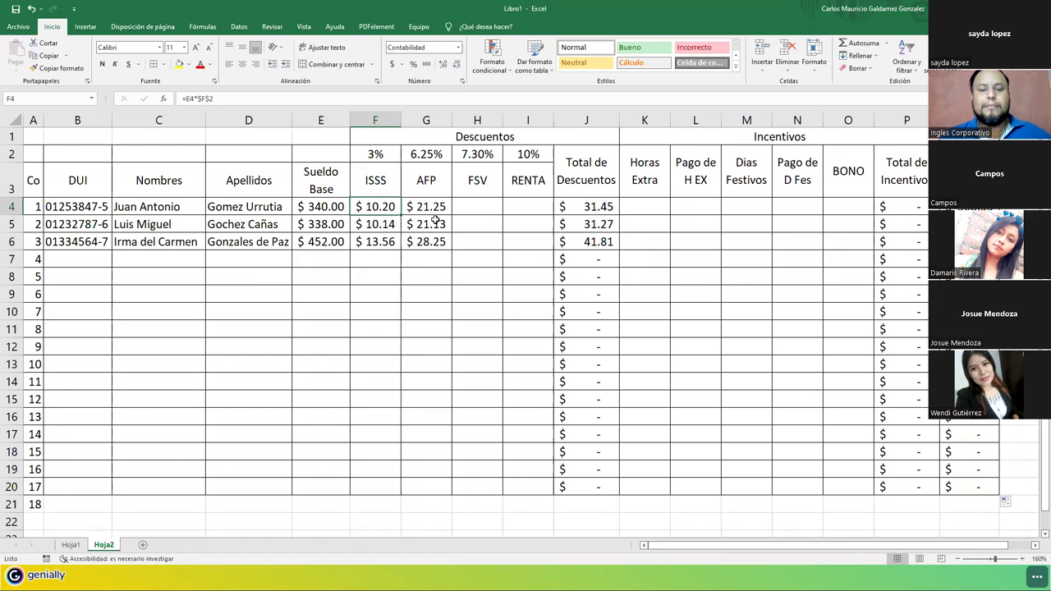
pyautogui.click(525, 154)
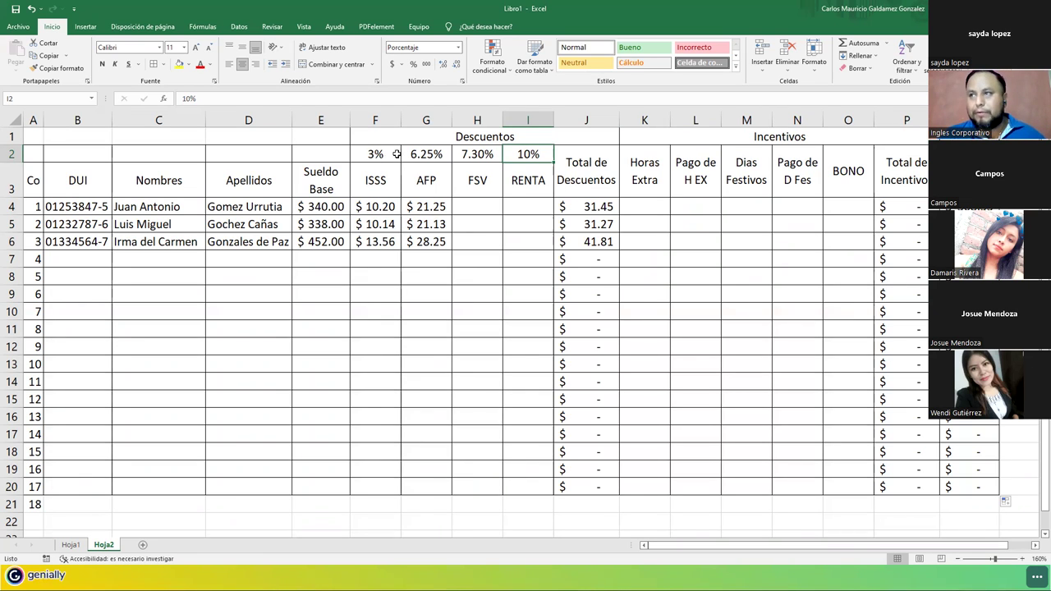
pyautogui.moveTo(397, 154); pyautogui.dragTo(538, 153)
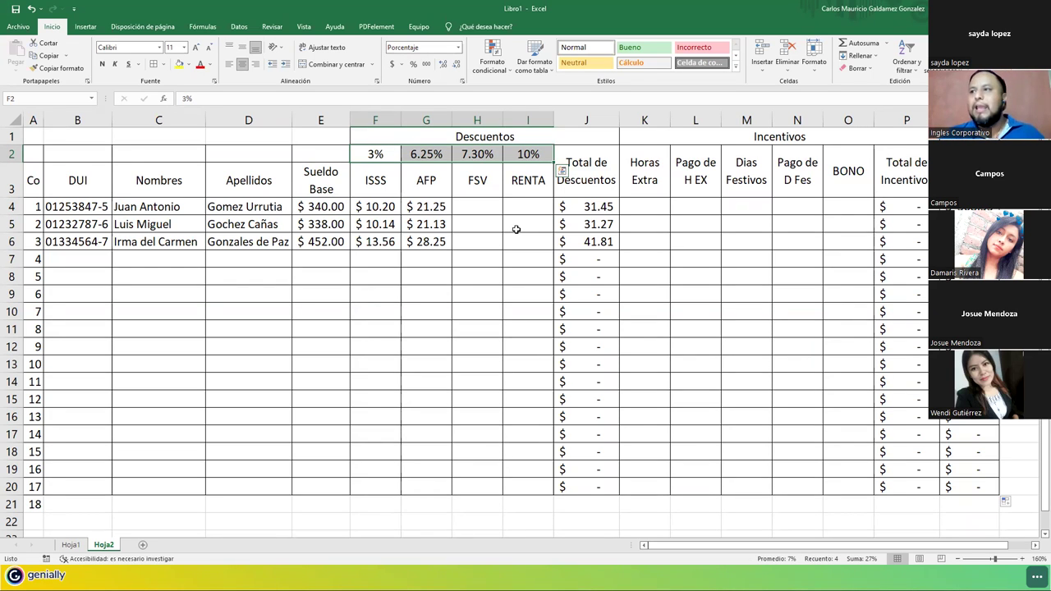
pyautogui.click(517, 207)
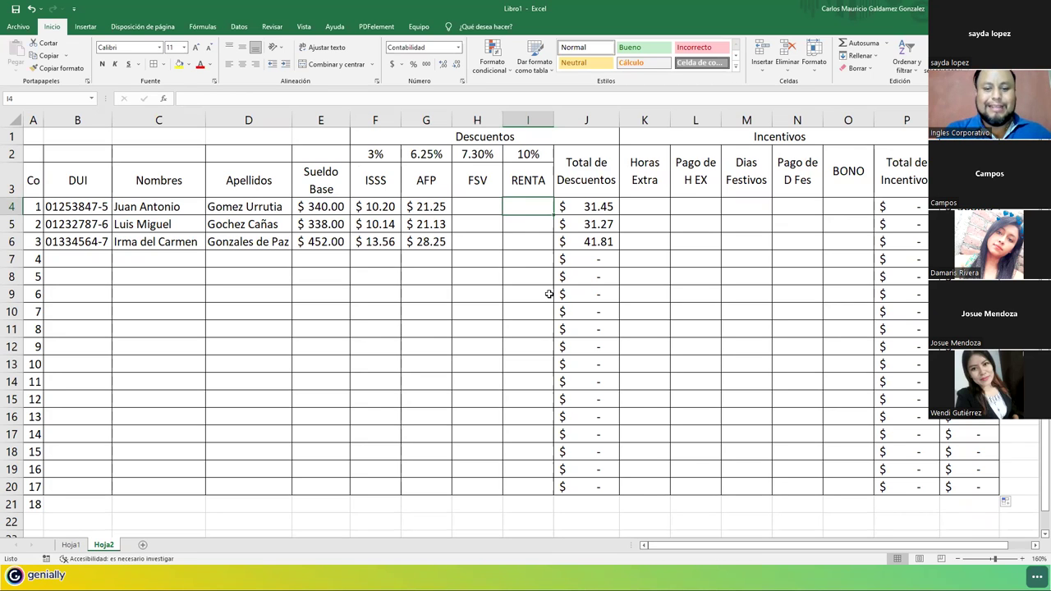
# Start the I4 RENTA formula with the condition SI(E4>=500;.
pyautogui.write('=si(')
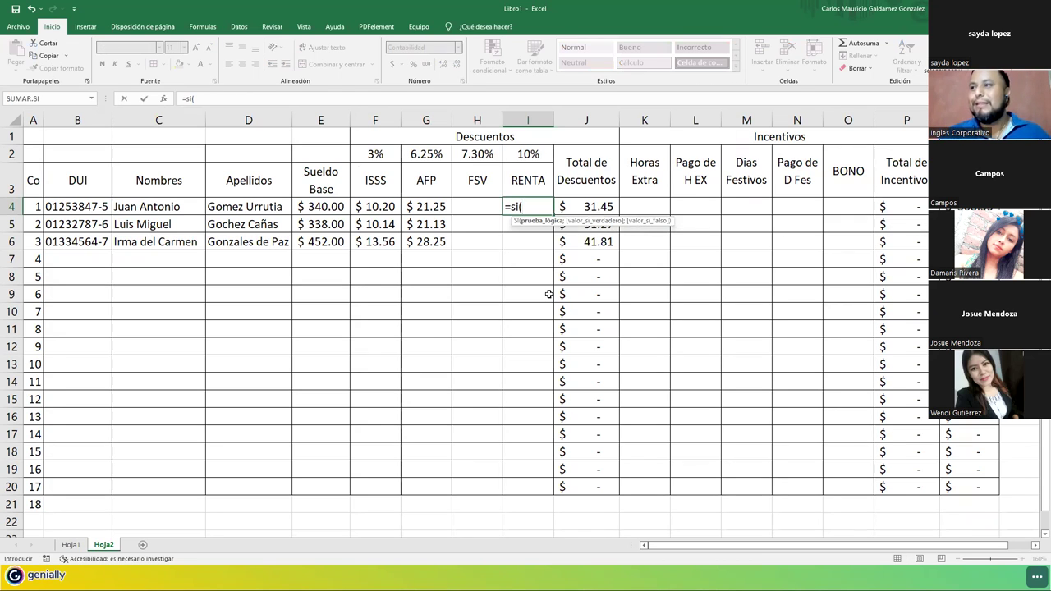
pyautogui.press('Return')
pyautogui.press('Return')
pyautogui.press('BackSpace')
pyautogui.press('BackSpace')
pyautogui.press('BackSpace')
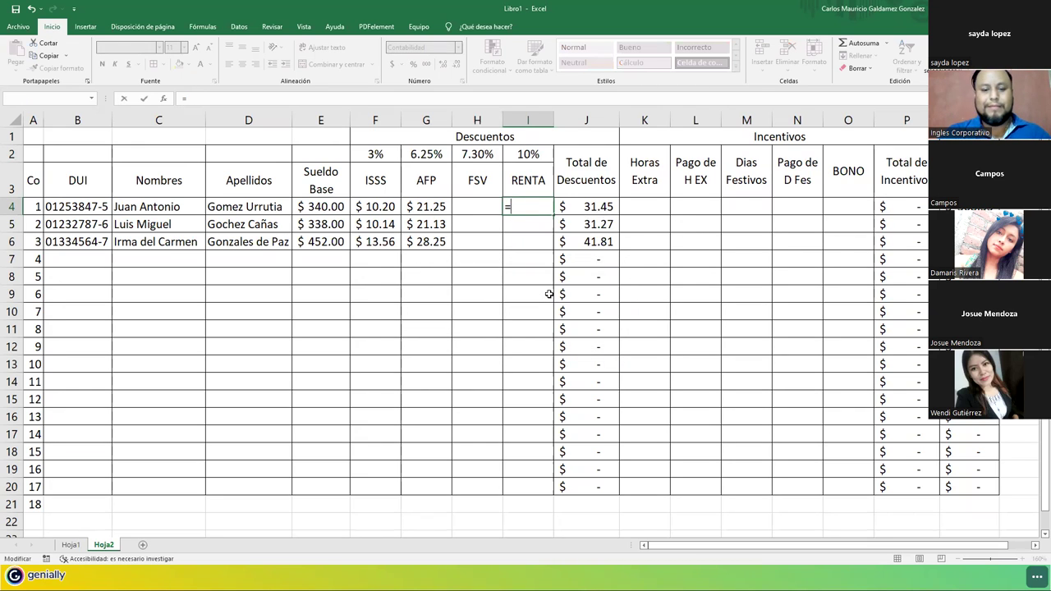
pyautogui.write('SI(')
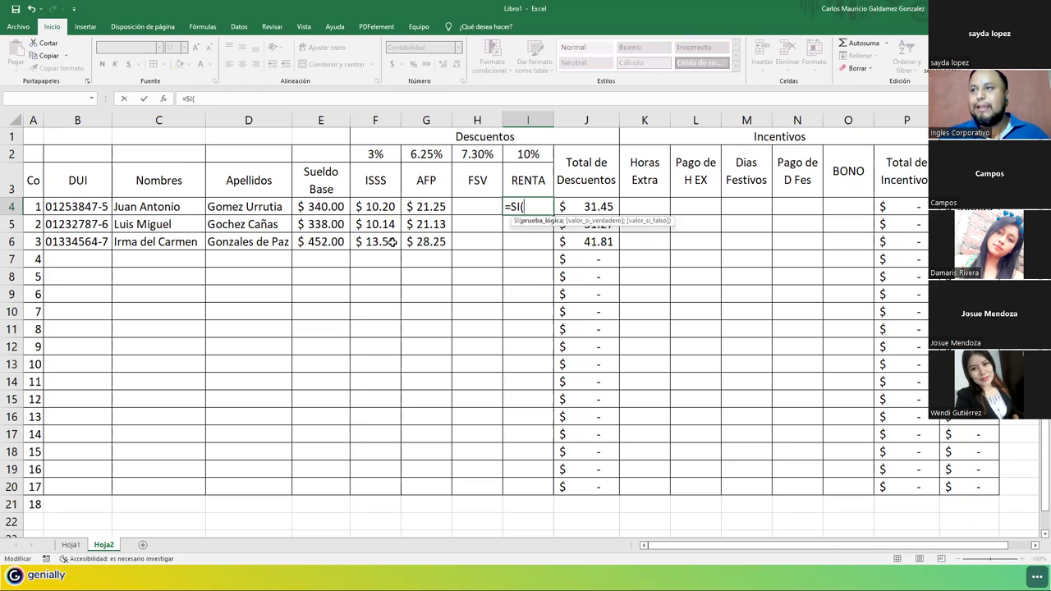
pyautogui.click(325, 207)
pyautogui.write('<')
pyautogui.press('BackSpace')
pyautogui.write('>=500')
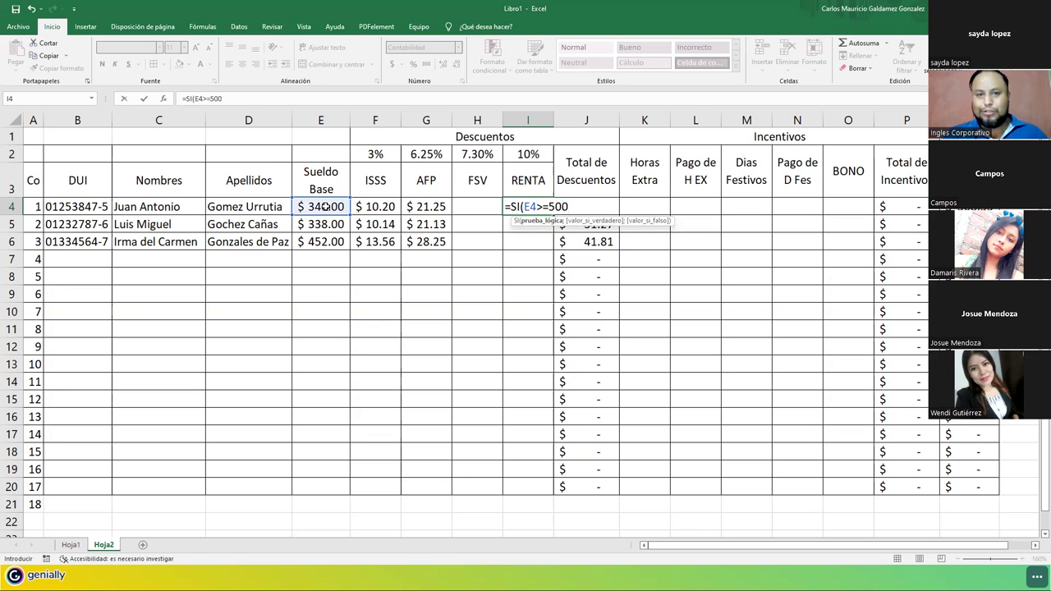
pyautogui.write(';')
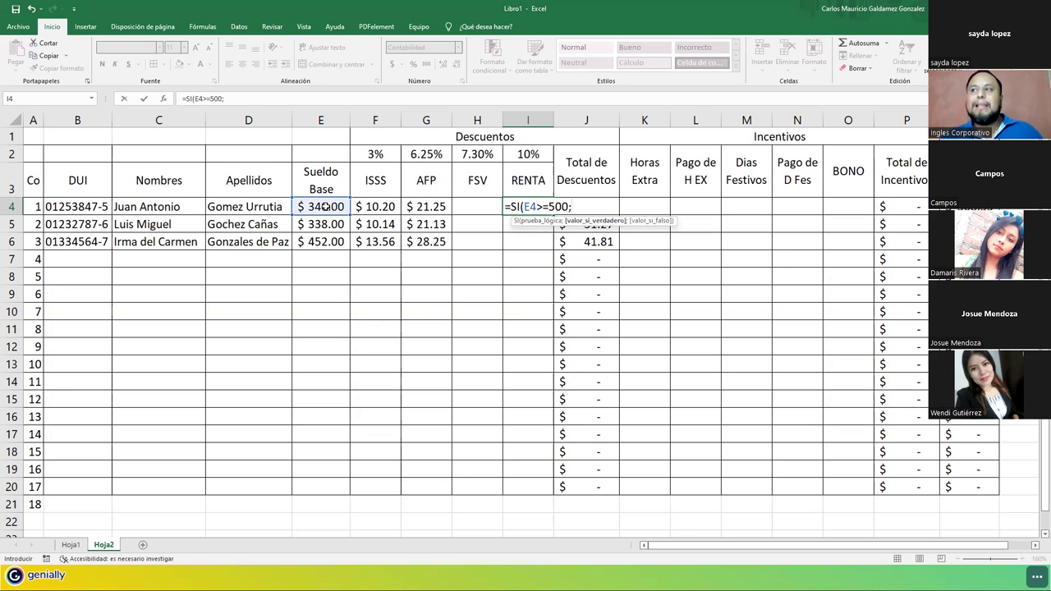
# Finish it as E4*$I$2 when true and 0 otherwise, and enter it.
pyautogui.click(326, 206)
pyautogui.write('*')
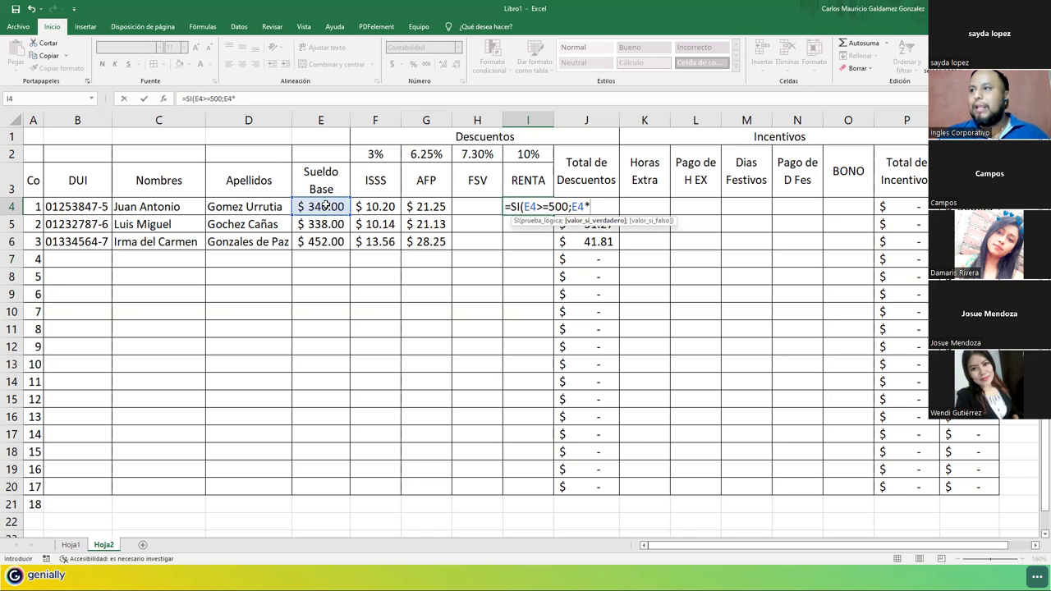
pyautogui.click(522, 154)
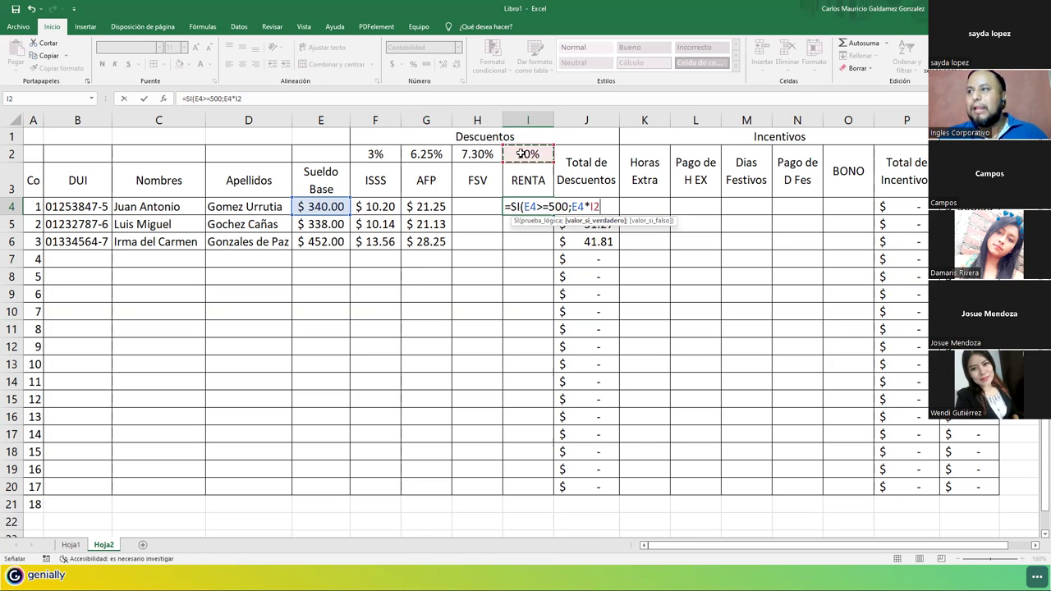
pyautogui.press('F4')
pyautogui.write(';0.0')
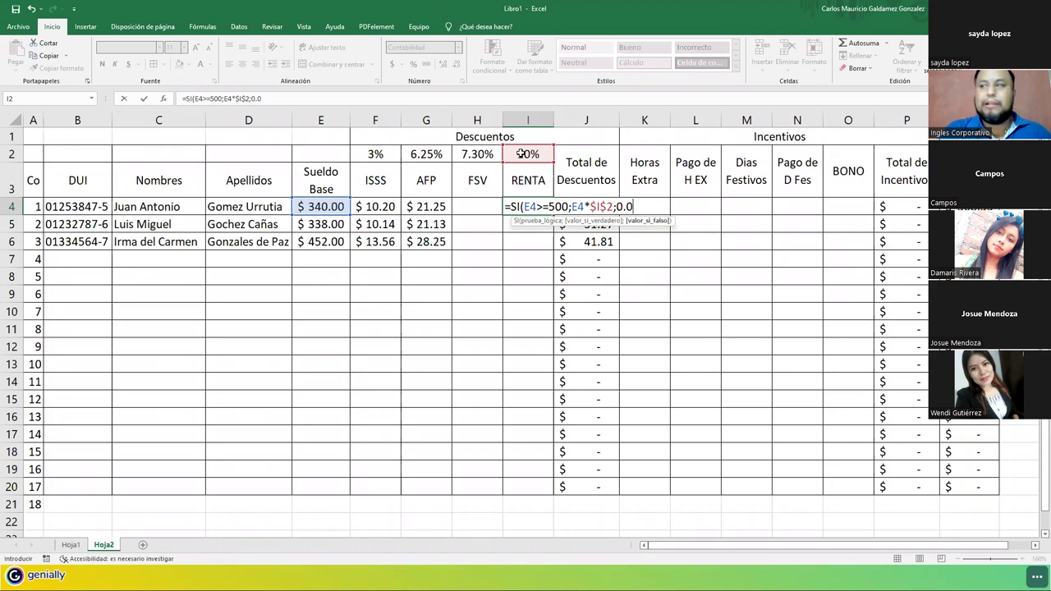
pyautogui.write(')')
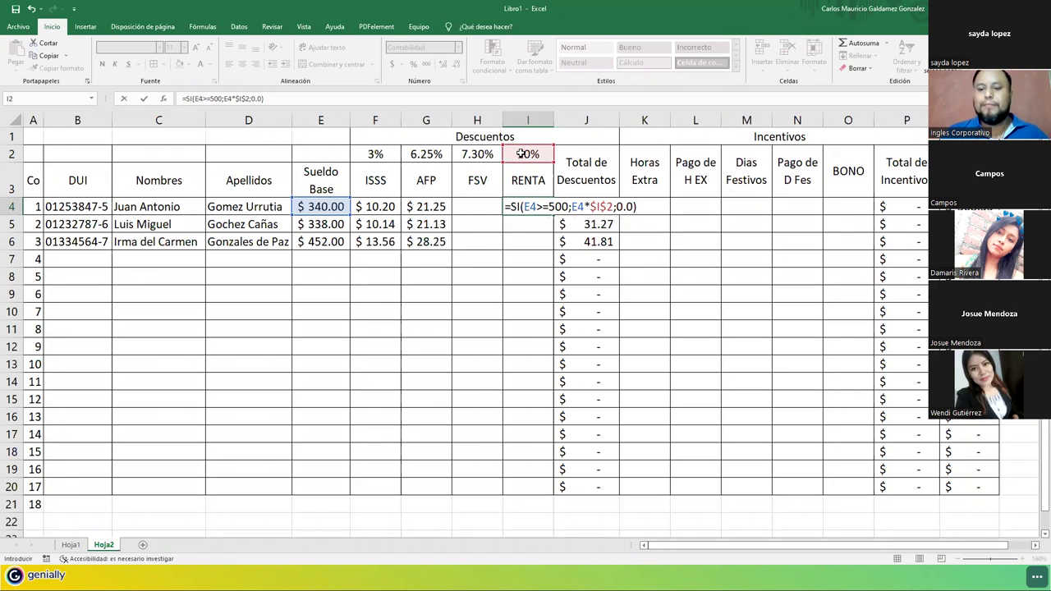
pyautogui.hotkey('ctrl', 'Return')
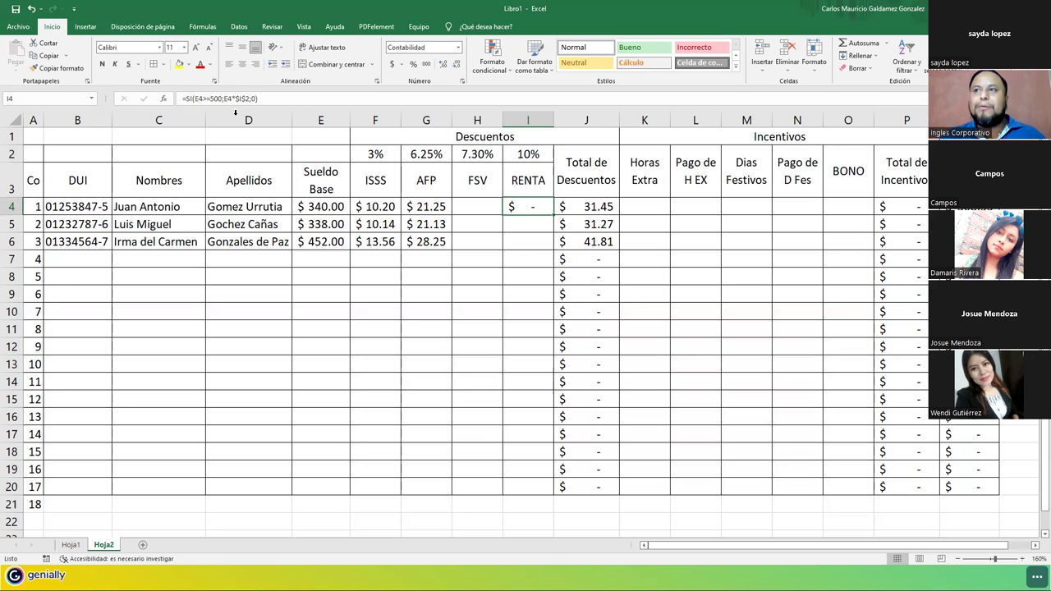
pyautogui.click(215, 98)
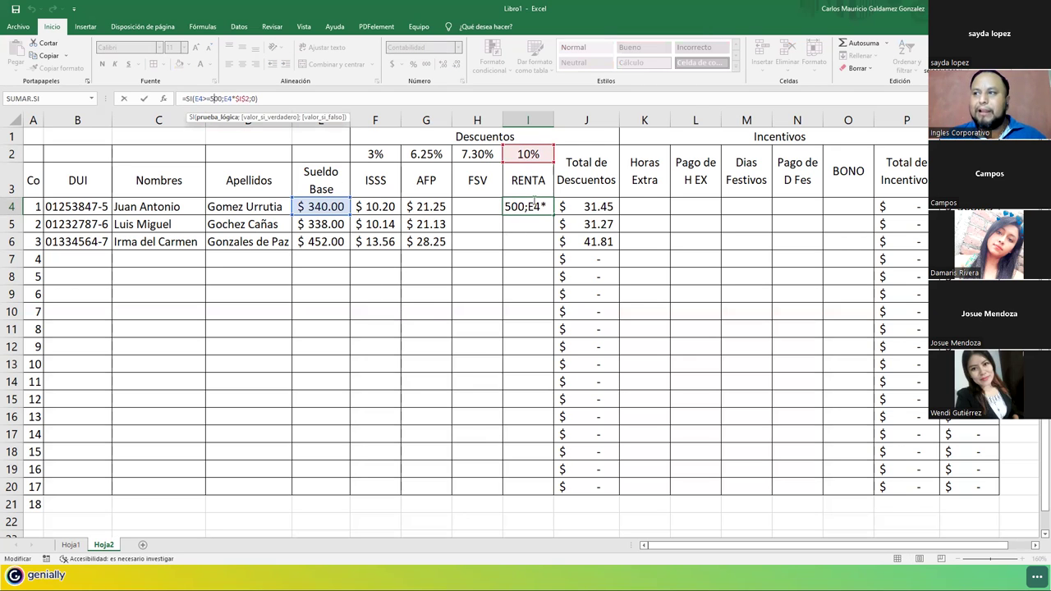
pyautogui.click(529, 206)
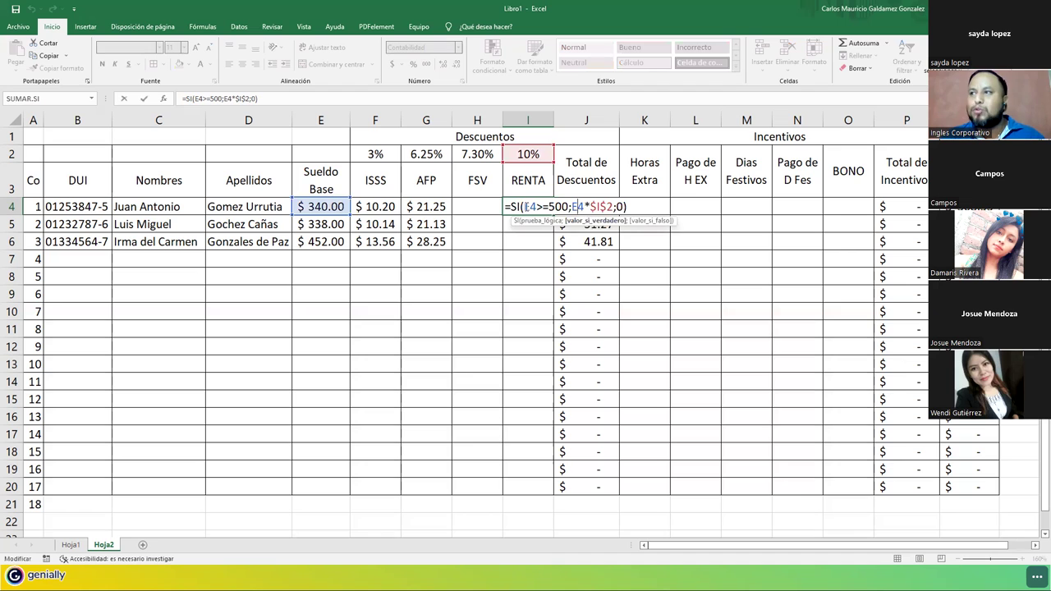
pyautogui.click(532, 206)
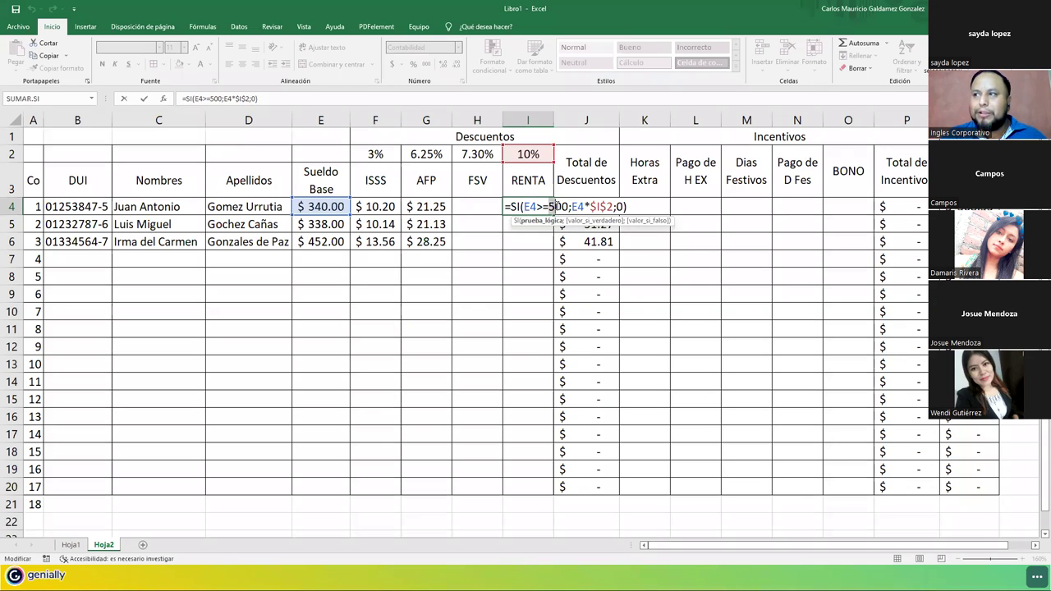
pyautogui.moveTo(572, 206); pyautogui.dragTo(614, 207)
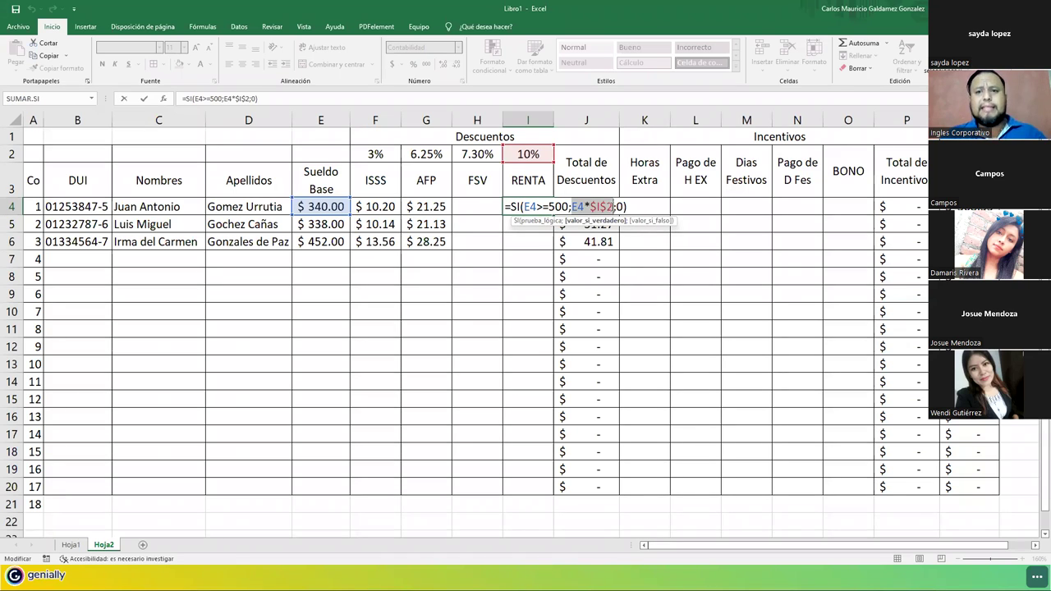
pyautogui.click(621, 206)
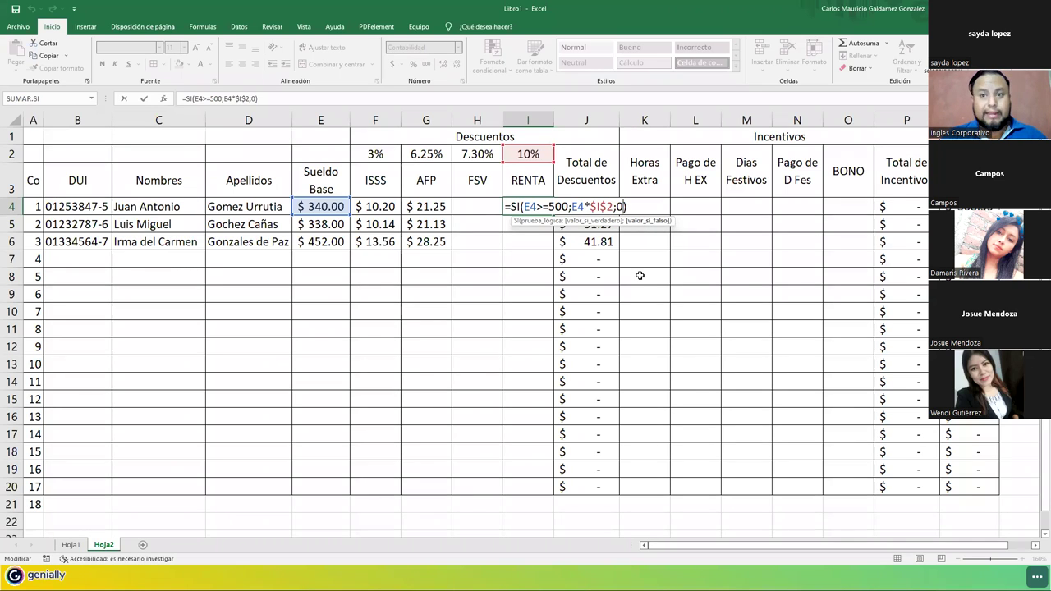
pyautogui.hotkey('ctrl', 'Return')
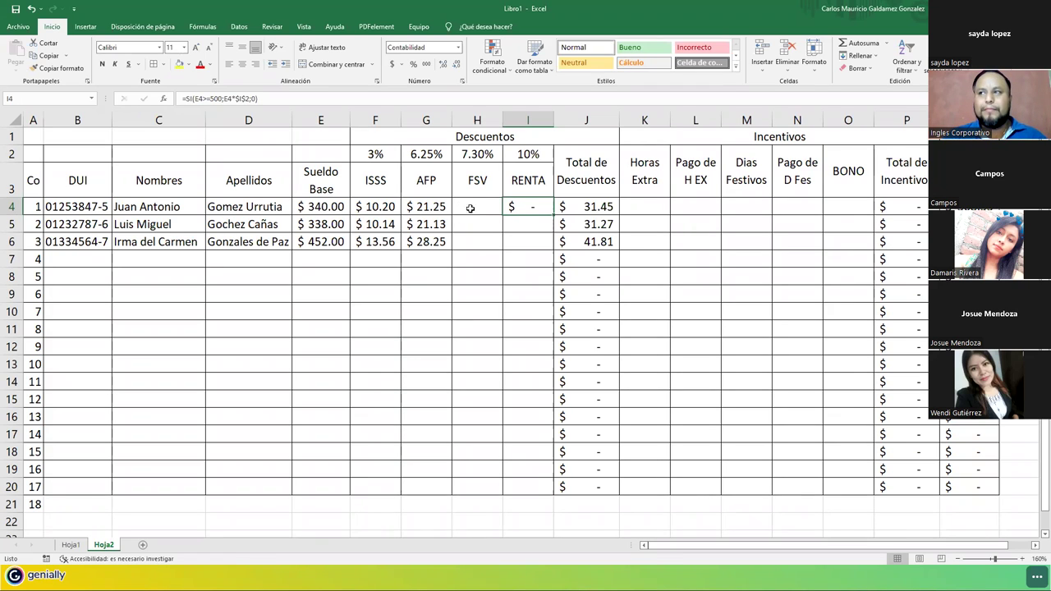
# Copy the AFP formula into H4 and change it to =E4*$H$2 for the 7.30% FSV.
pyautogui.click(470, 208)
pyautogui.click(427, 207)
pyautogui.moveTo(451, 215); pyautogui.dragTo(480, 209)
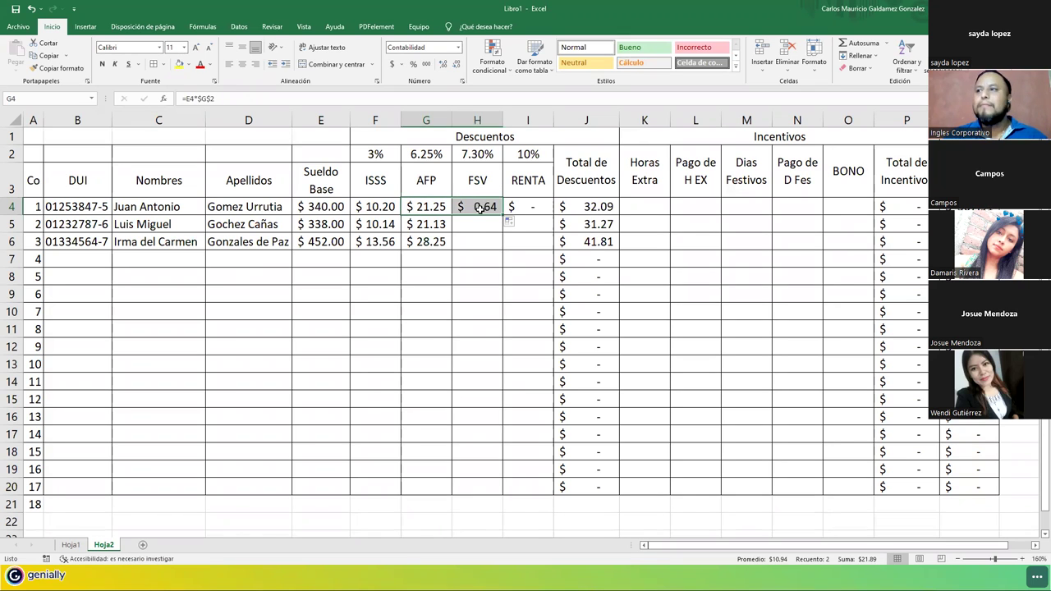
pyautogui.doubleClick(480, 208)
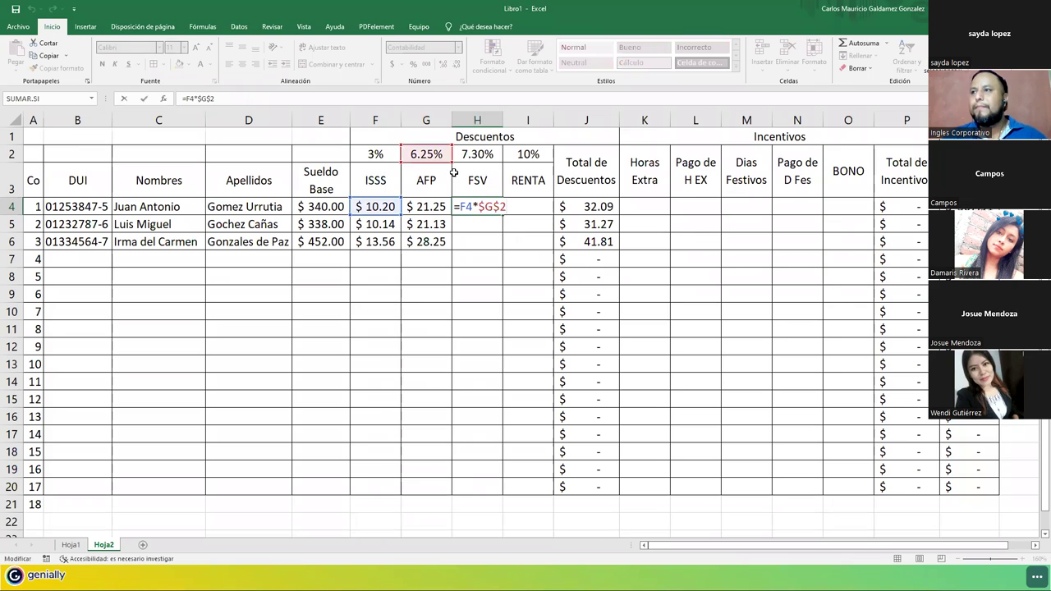
pyautogui.moveTo(444, 164); pyautogui.dragTo(470, 165)
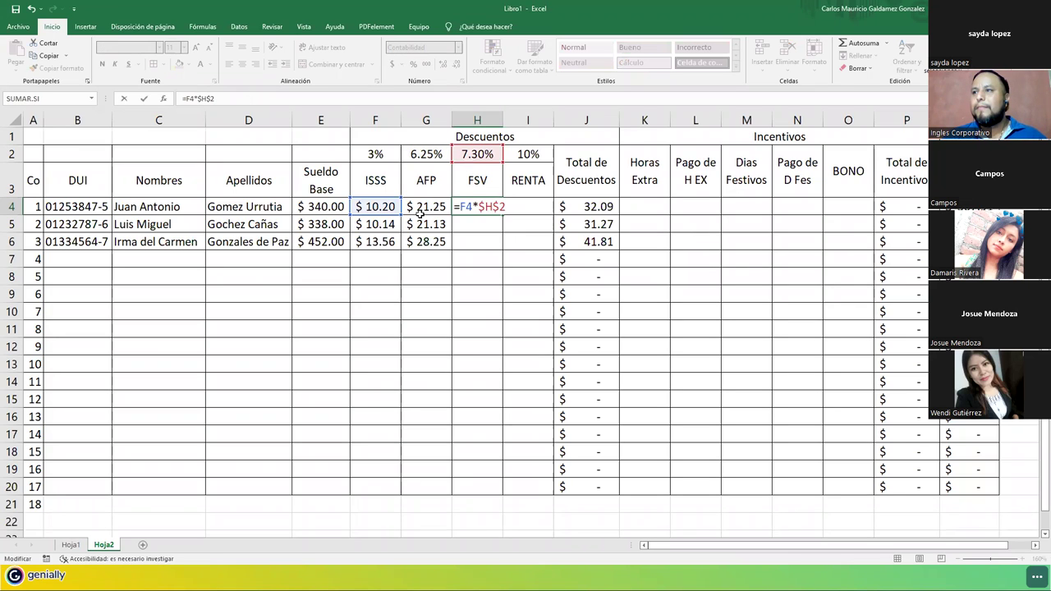
pyautogui.moveTo(376, 216); pyautogui.dragTo(344, 216)
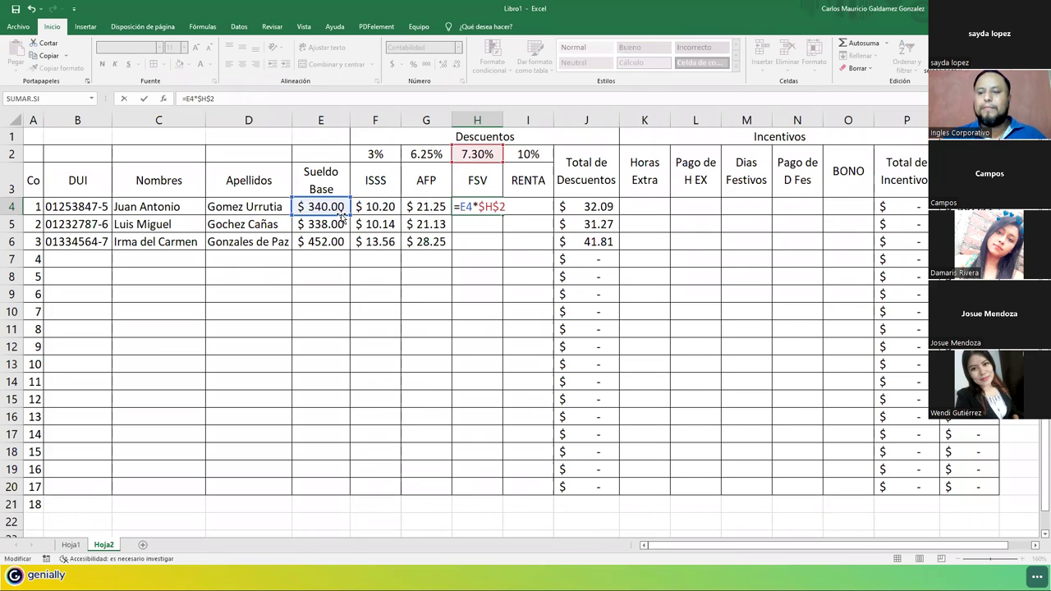
pyautogui.hotkey('ctrl', 'Return')
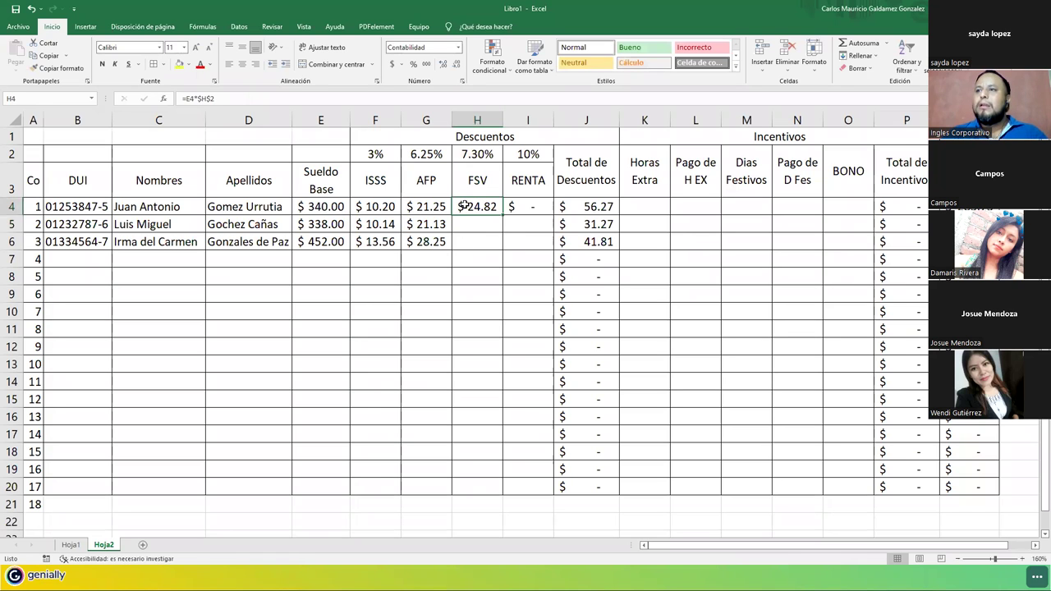
pyautogui.doubleClick(464, 206)
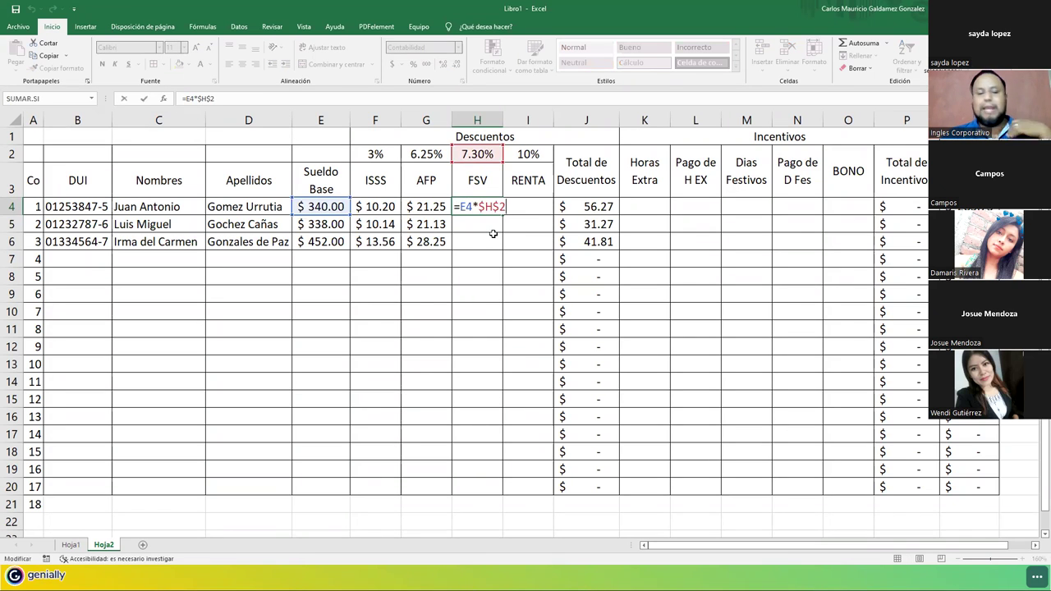
pyautogui.press('Escape')
# Check the ISSS and AFP amounts and the J4 deductions total of $56.27.
pyautogui.moveTo(375, 207); pyautogui.dragTo(520, 207)
pyautogui.click(585, 206)
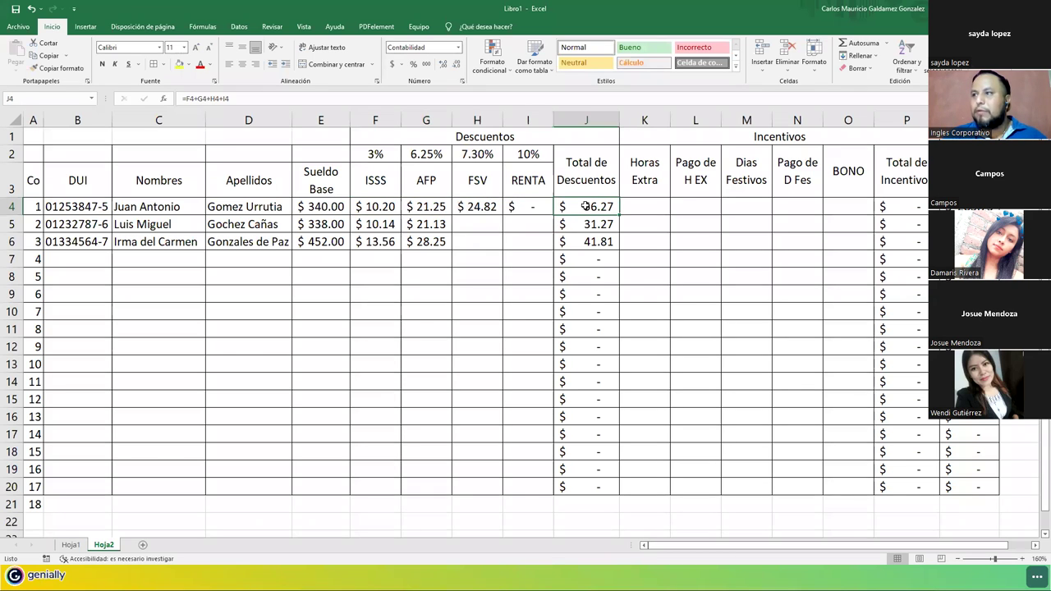
pyautogui.click(332, 210)
pyautogui.click(570, 206)
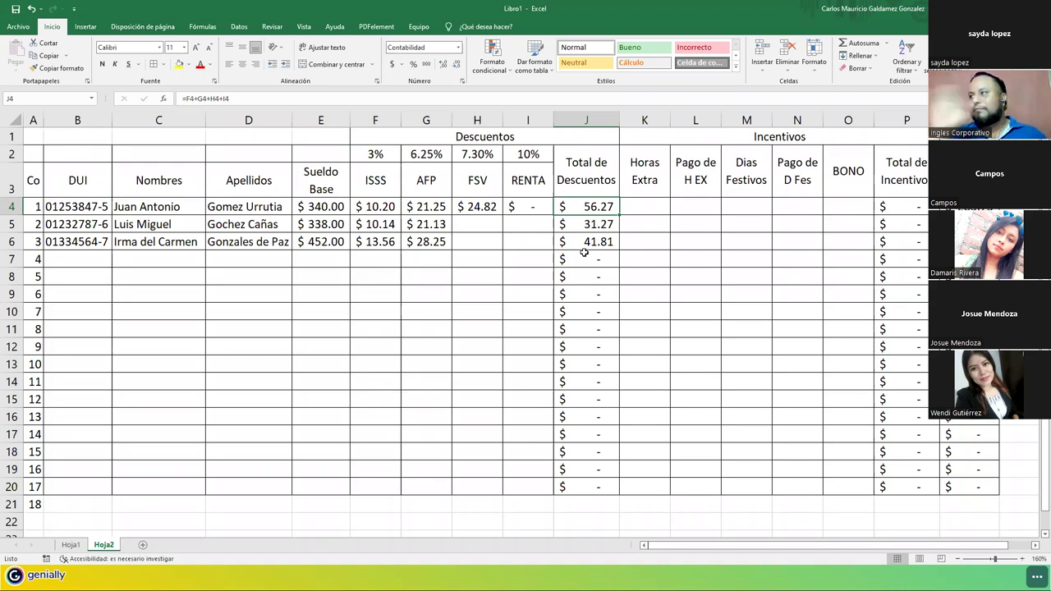
pyautogui.click(647, 207)
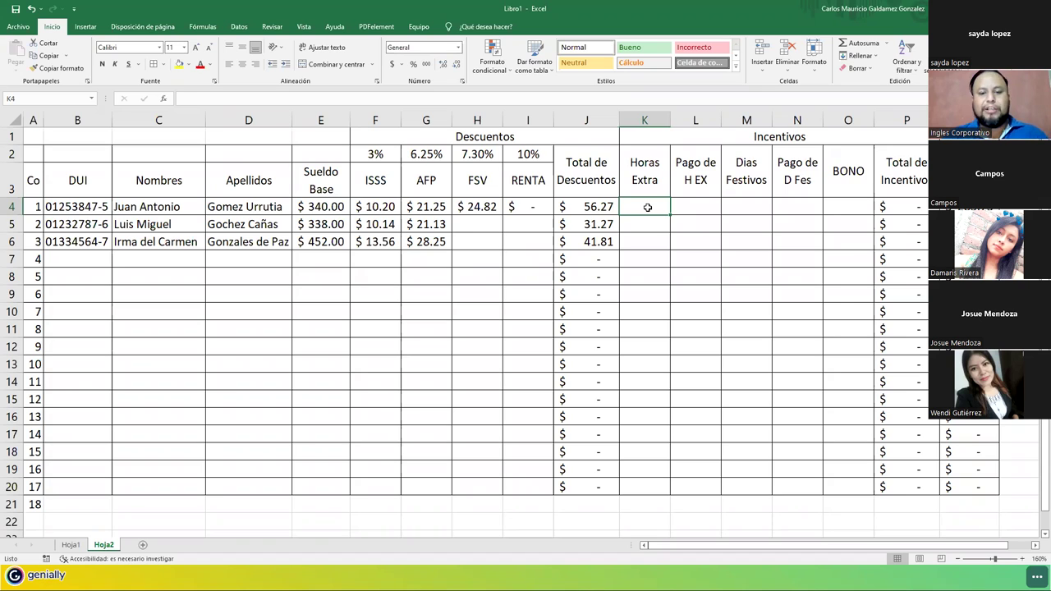
# Enter overtime hours 5, 8 and 8 in K4:K6.
pyautogui.write('5')
pyautogui.press('Return')
pyautogui.write('8')
pyautogui.press('Return')
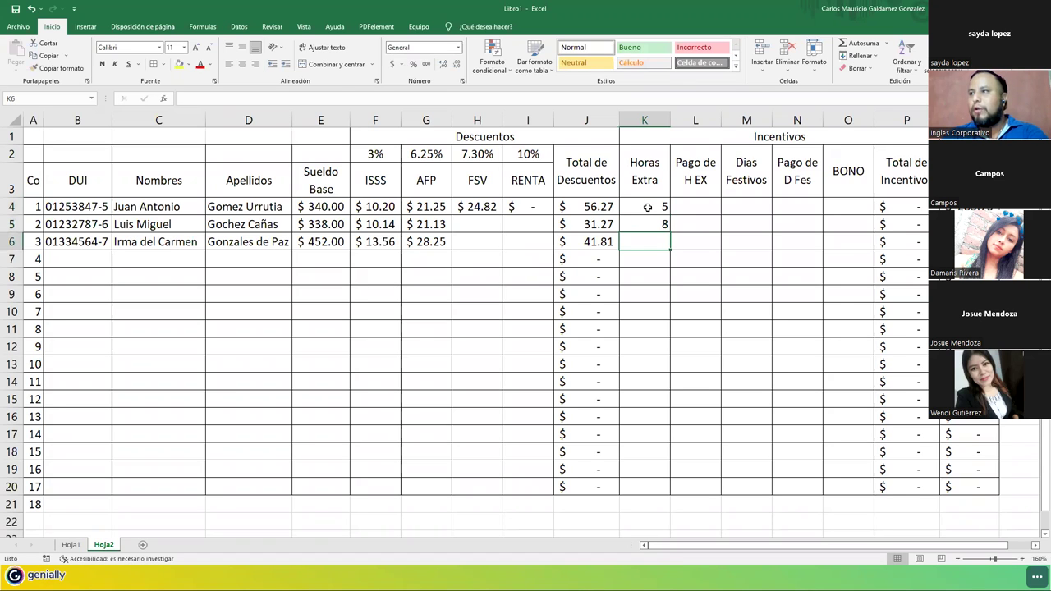
pyautogui.write('8')
pyautogui.press('Return')
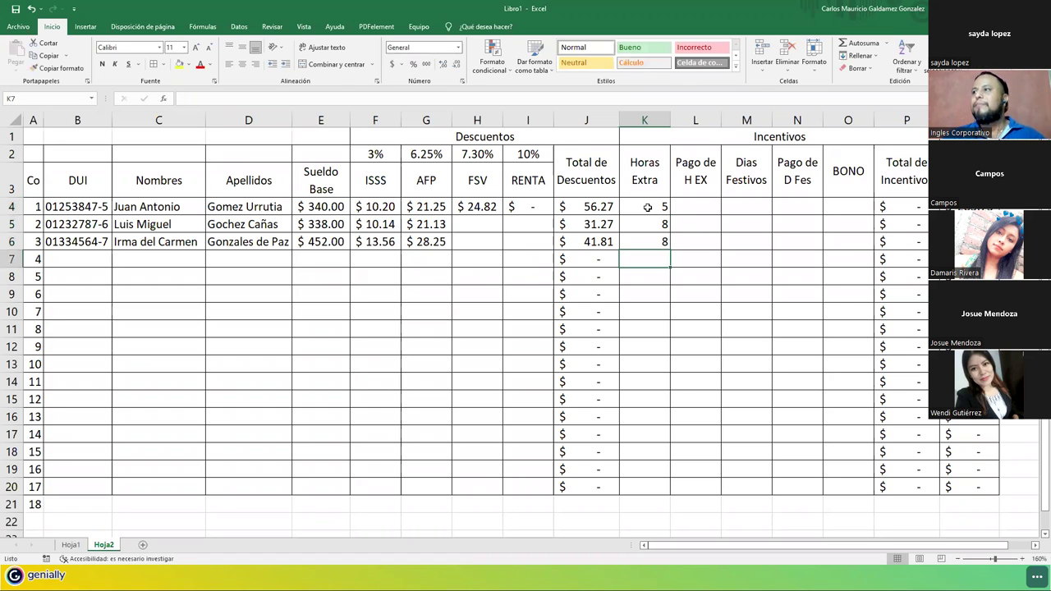
# Enter 2 holiday days for each employee in M4:M6.
pyautogui.click(725, 208)
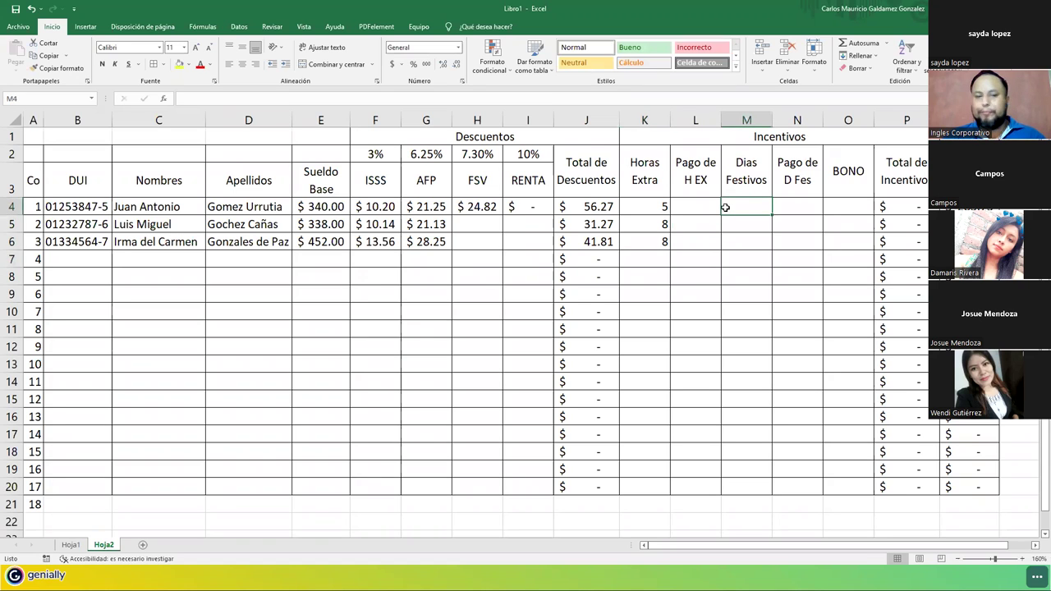
pyautogui.write('2')
pyautogui.press('Return')
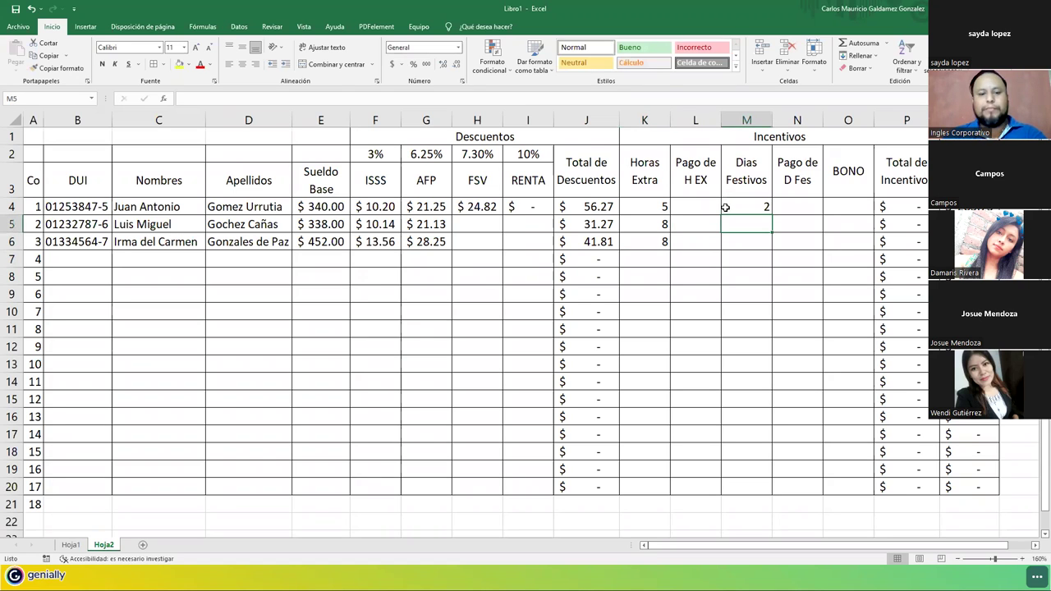
pyautogui.write('2')
pyautogui.press('Return')
pyautogui.write('2')
pyautogui.press('Return')
# Enter a zero BONO in O4:O6 for all three employees.
pyautogui.press('Up')
pyautogui.press('Up')
pyautogui.press('Up')
pyautogui.press('Right')
pyautogui.press('Right')
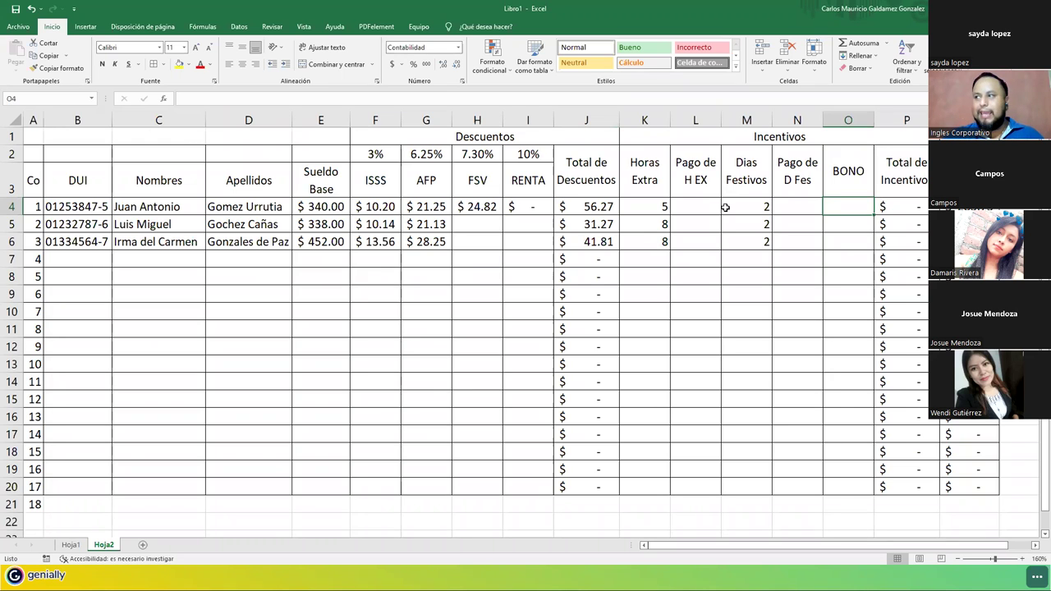
pyautogui.write('0')
pyautogui.press('Return')
pyautogui.write('0')
pyautogui.press('Return')
pyautogui.write('0')
pyautogui.press('Return')
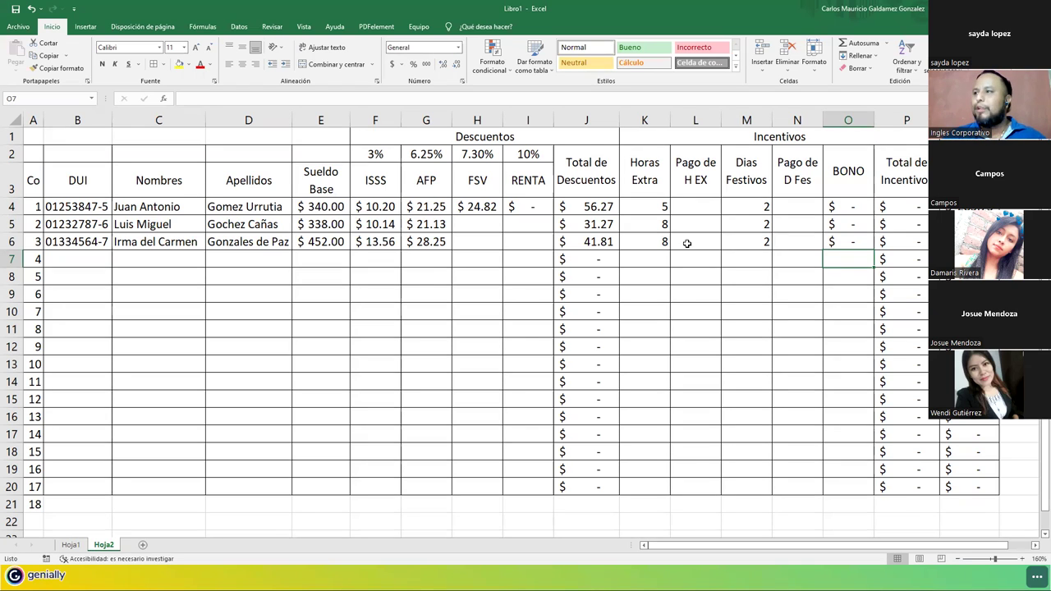
pyautogui.click(692, 209)
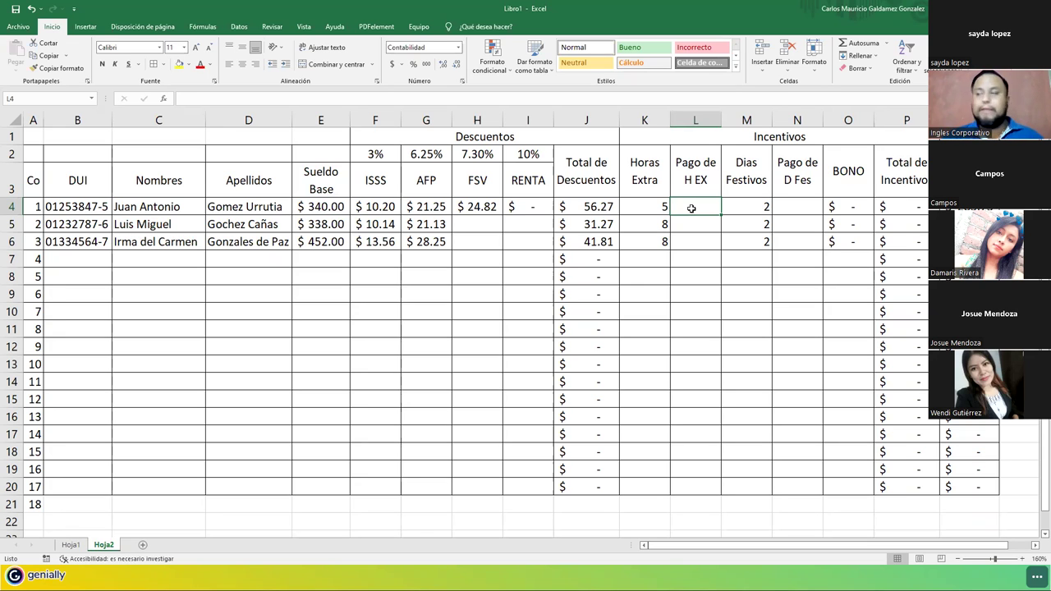
# Enter =((E4/31)/8)*K4*2 in L4 for the first employee's overtime pay.
pyautogui.write('=')
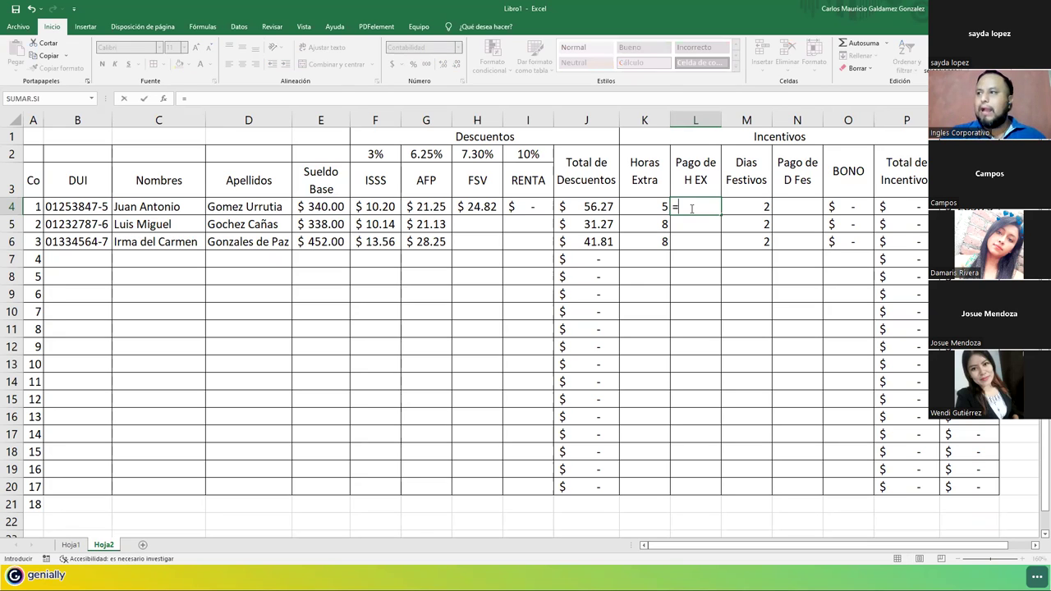
pyautogui.write('((')
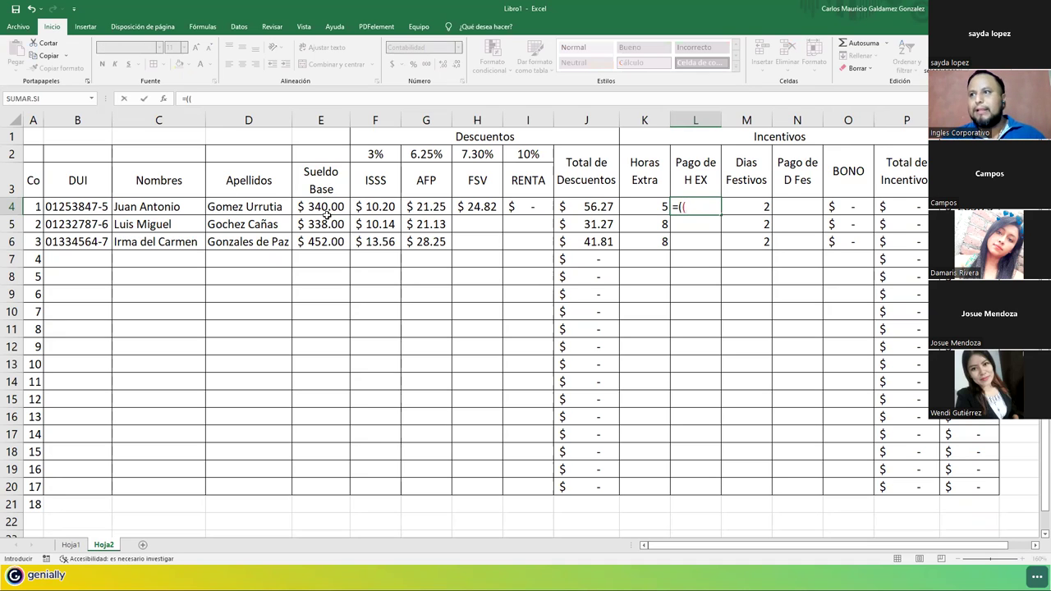
pyautogui.click(320, 208)
pyautogui.write('/31')
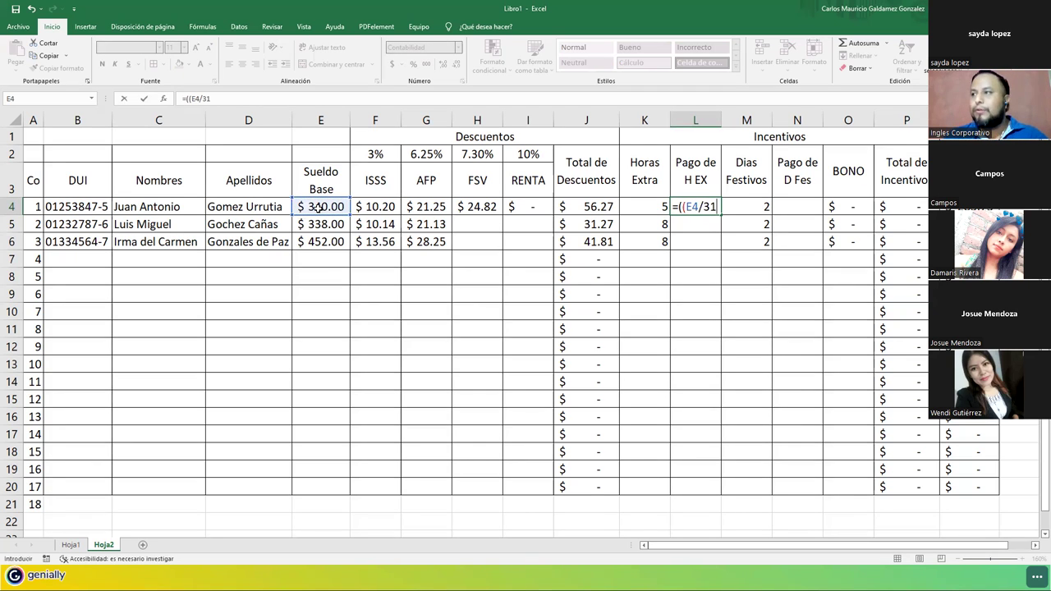
pyautogui.write(')')
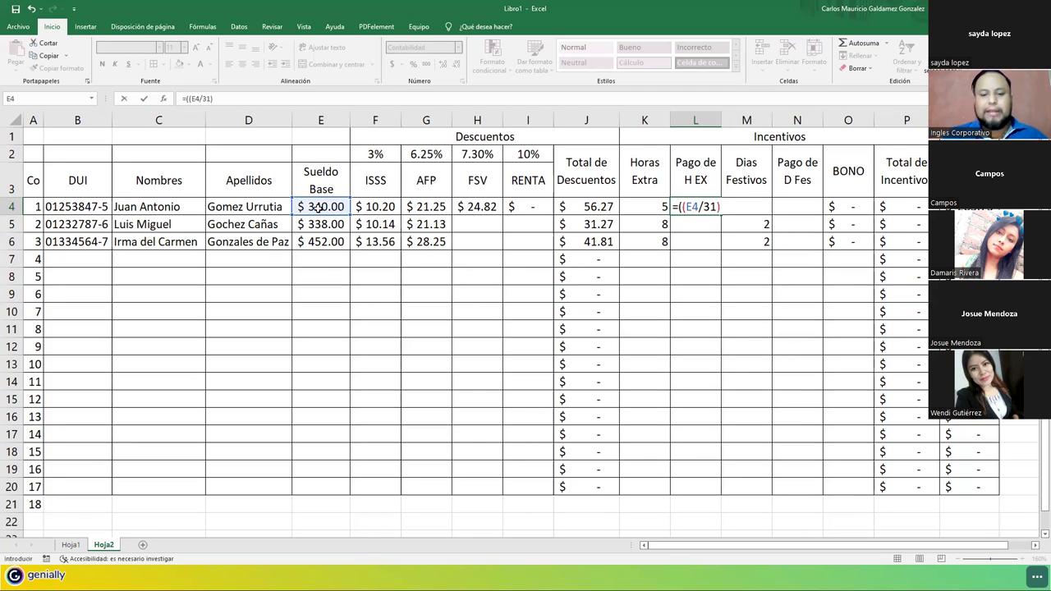
pyautogui.write('/')
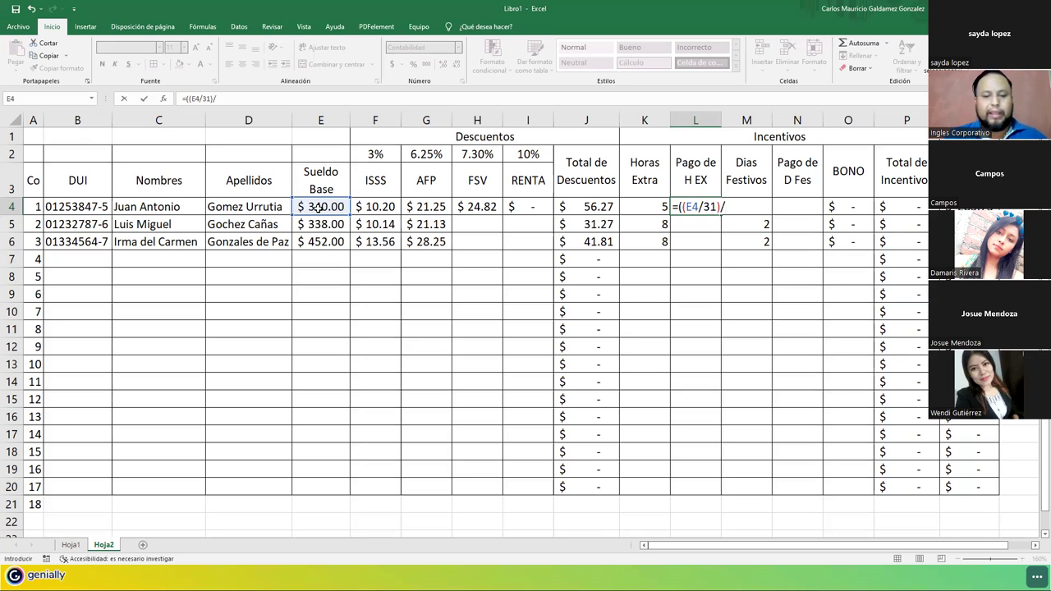
pyautogui.write('8)')
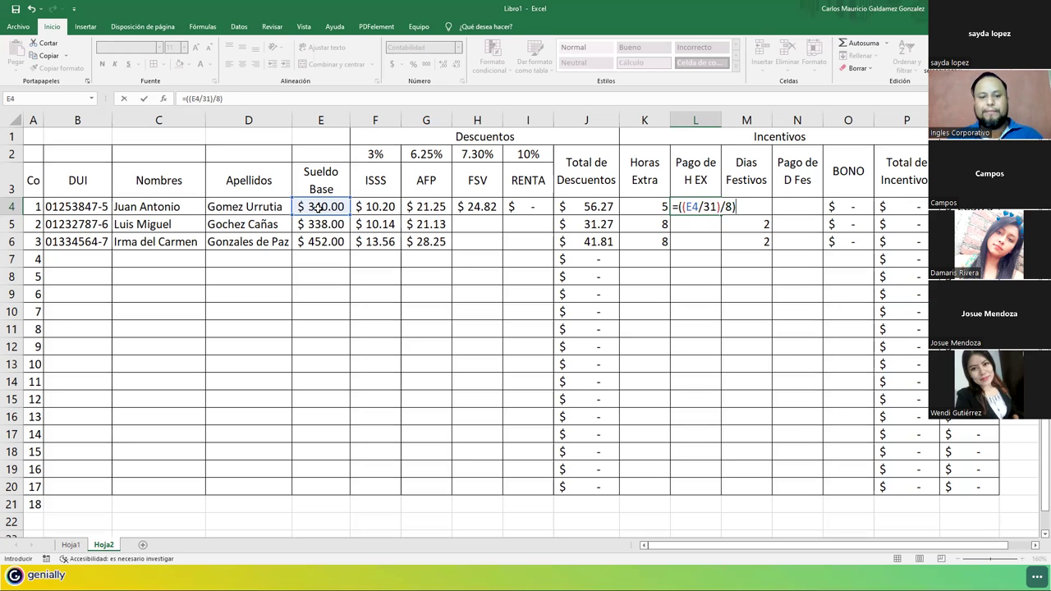
pyautogui.write('*')
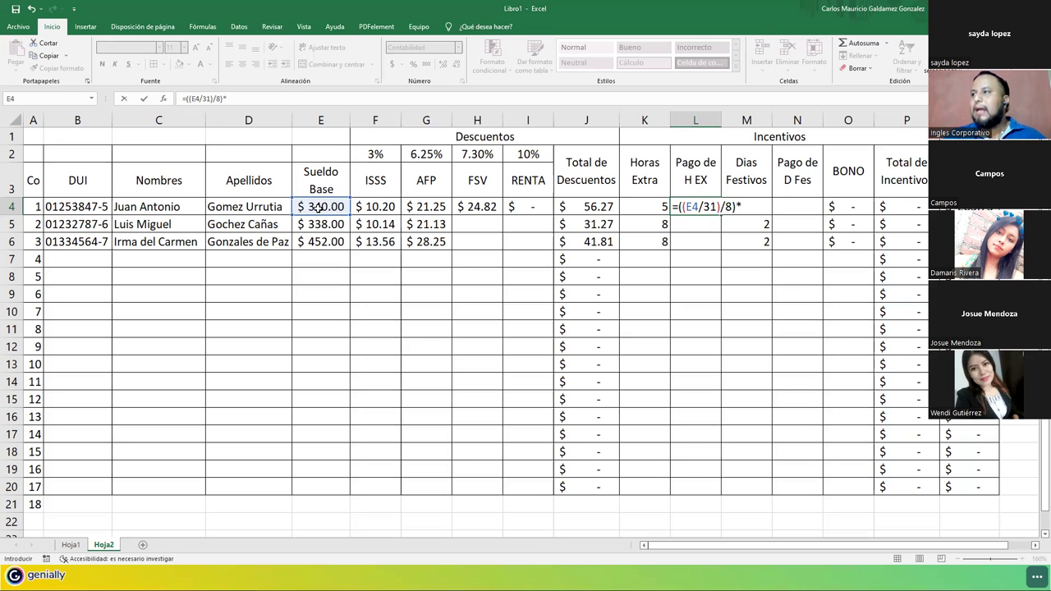
pyautogui.click(637, 207)
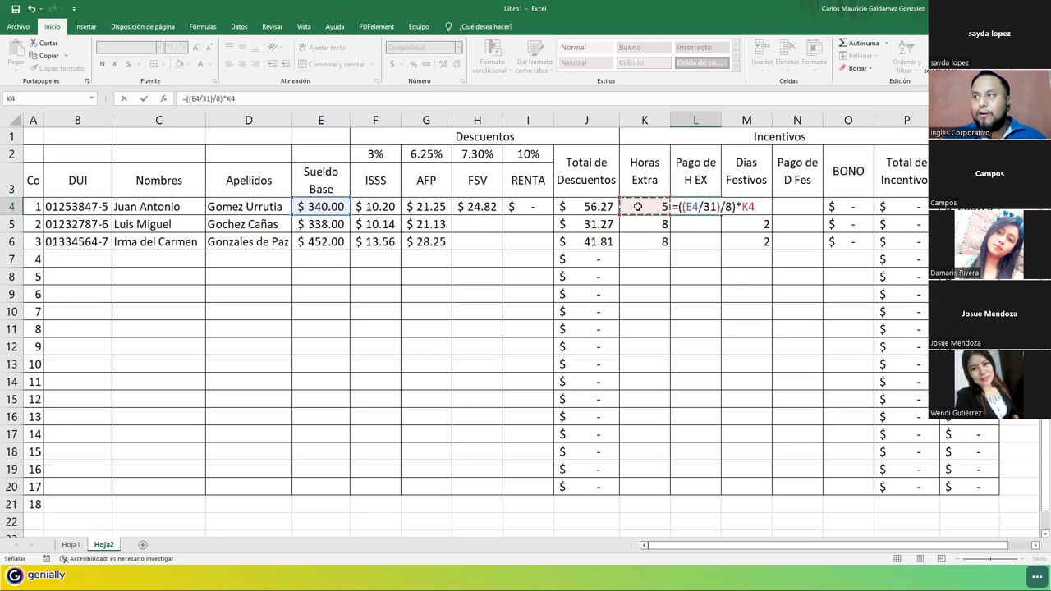
pyautogui.write('*2')
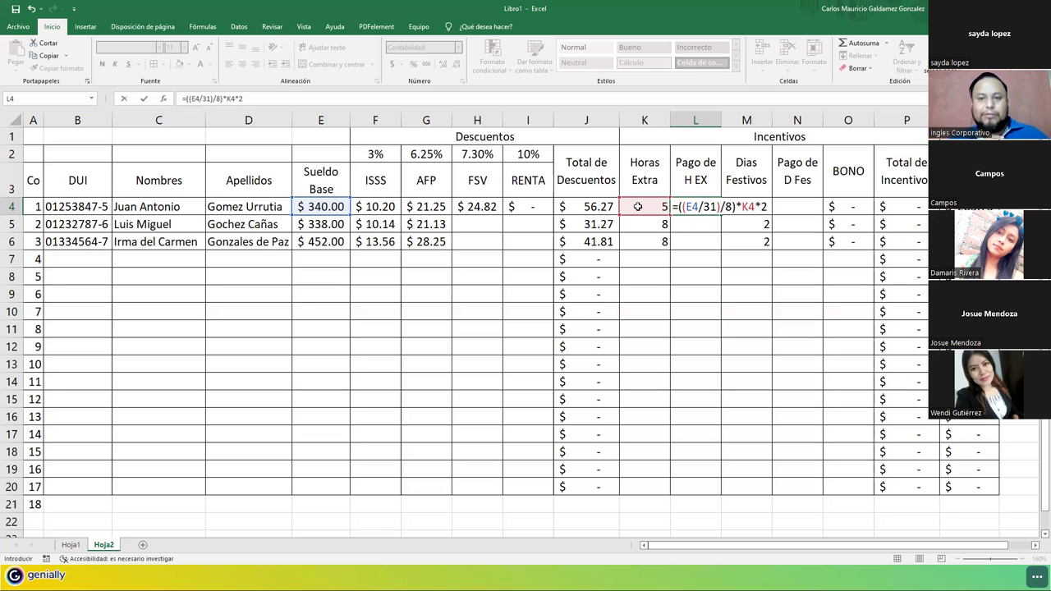
pyautogui.hotkey('ctrl', 'Return')
pyautogui.hotkey('shift', 'Home')
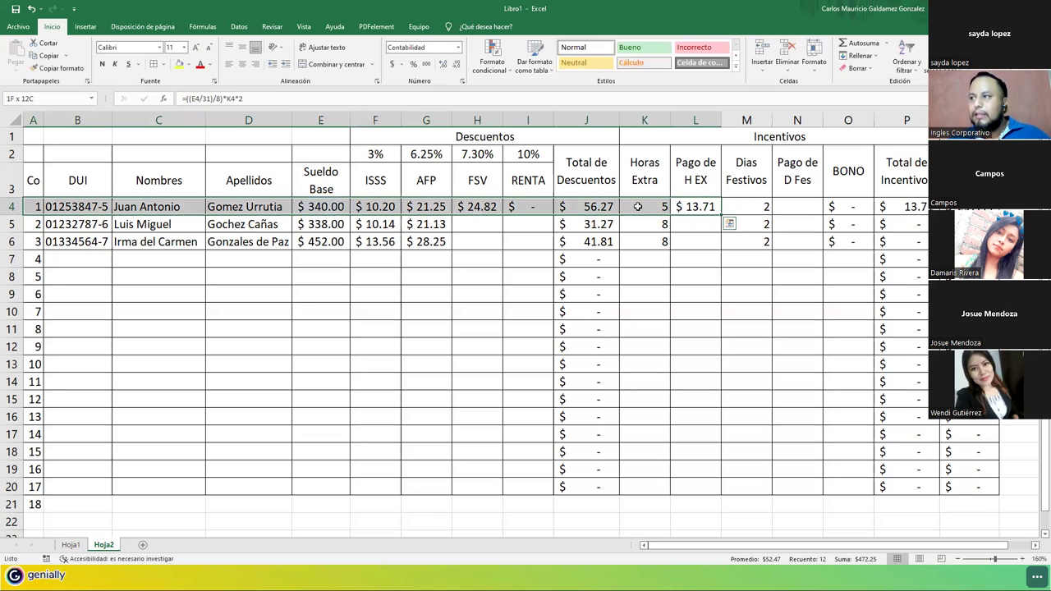
# Reopen L4's overtime formula to verify it, leaving it unchanged at $13.71.
pyautogui.click(693, 207)
pyautogui.doubleClick(692, 206)
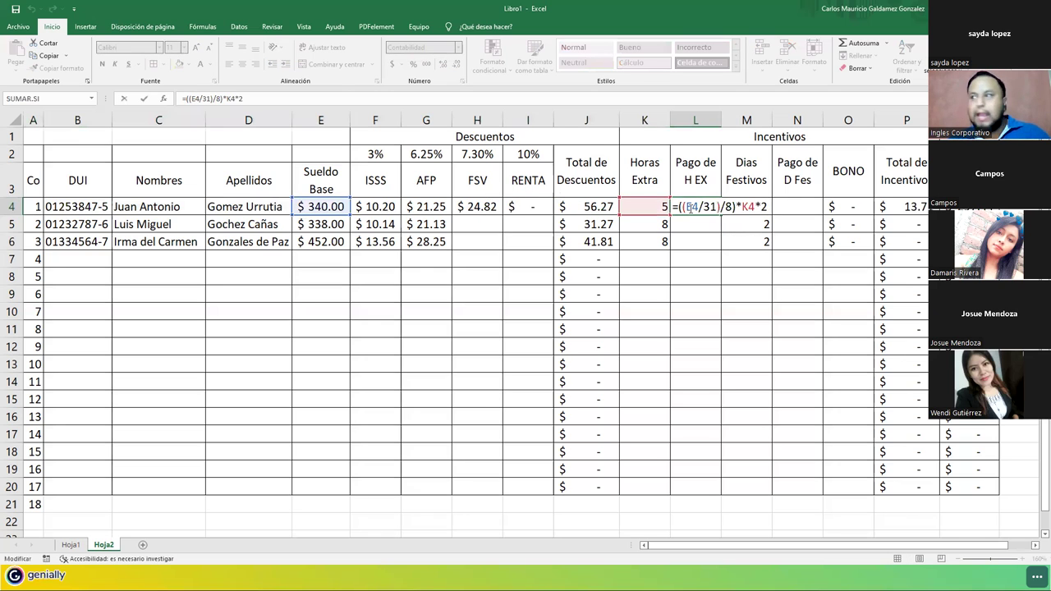
pyautogui.hotkey('shift', 'Home')
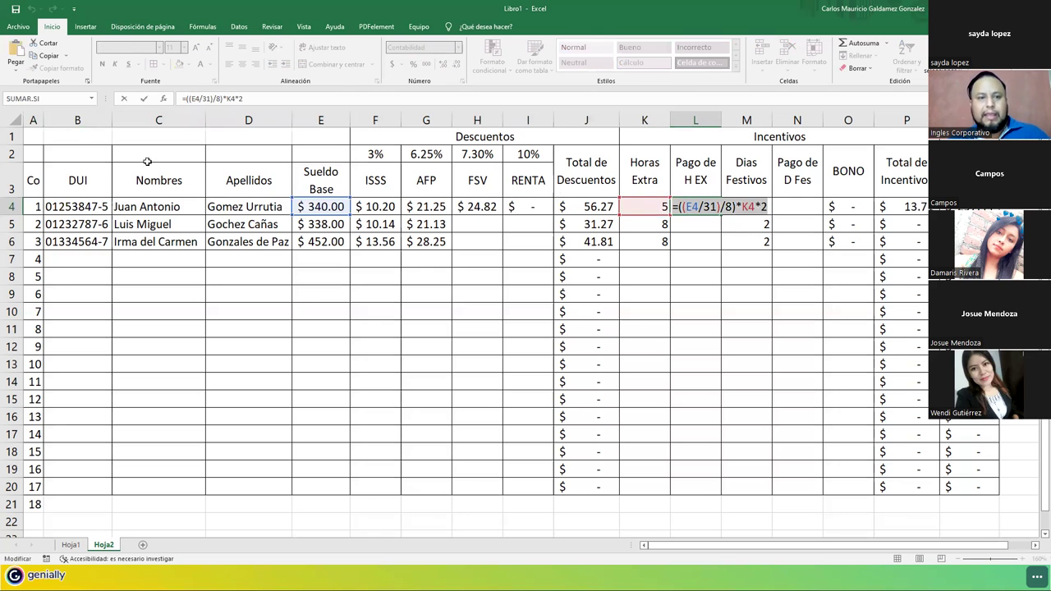
pyautogui.press('Left')
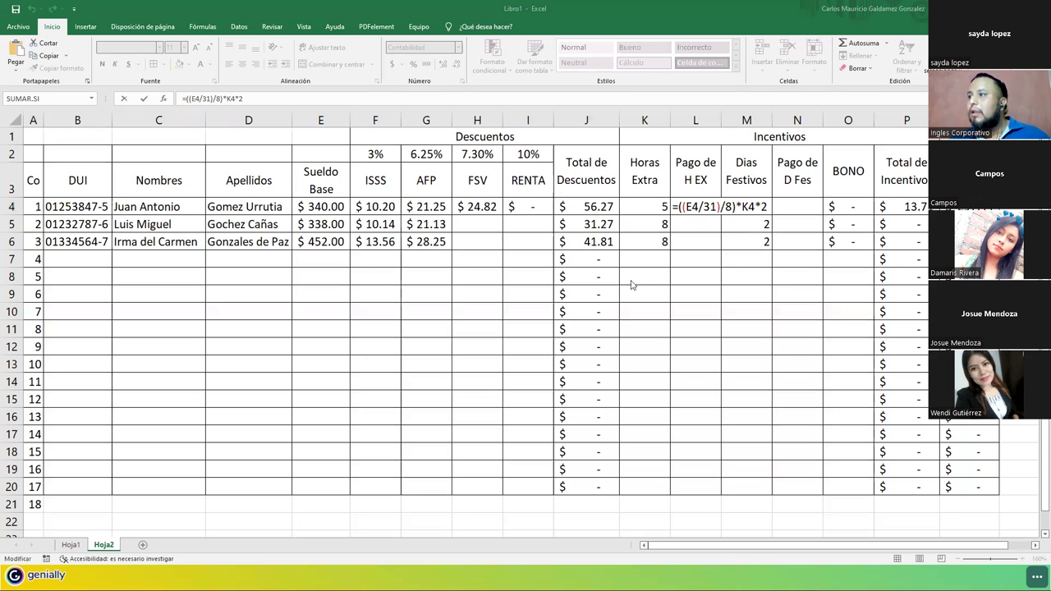
pyautogui.click(692, 201)
pyautogui.press('Escape')
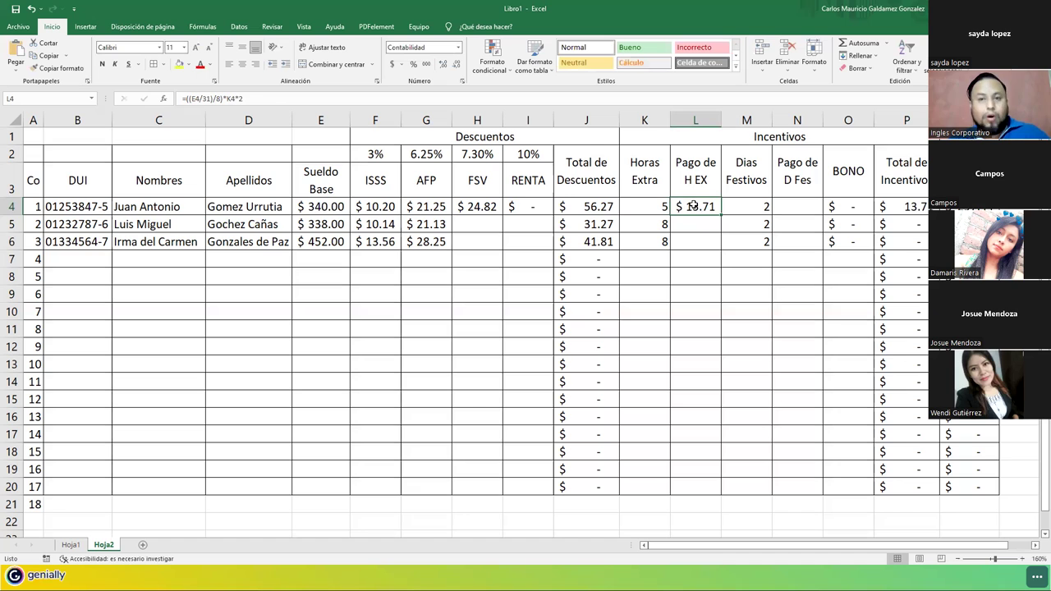
# Paste L4's overtime formula into N4 and start rewriting it to divide by 31 instead of by 8 hours.
pyautogui.hotkey('ctrl', 'c')
pyautogui.click(797, 206)
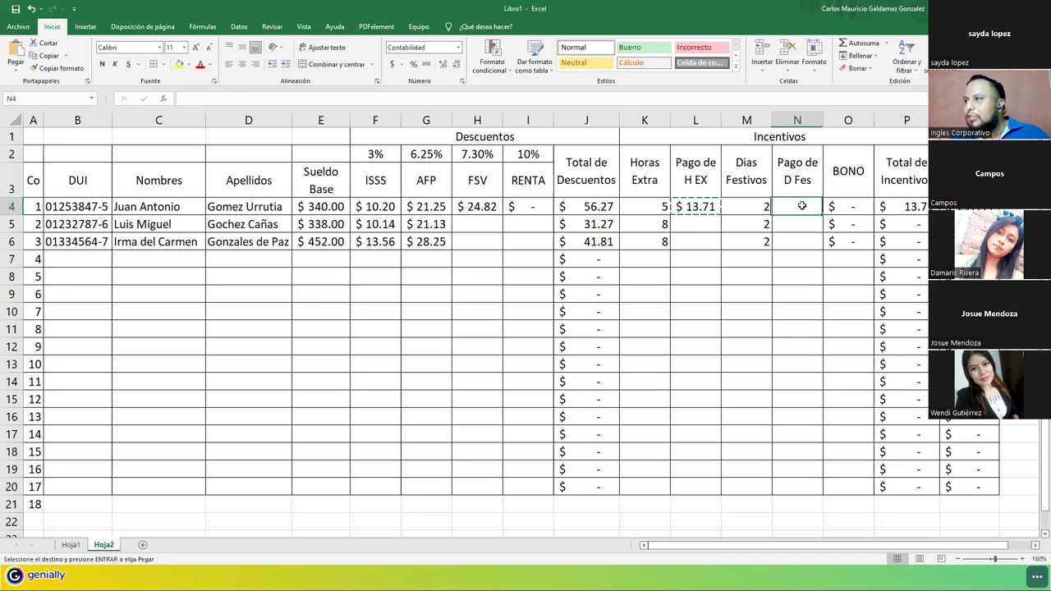
pyautogui.hotkey('ctrl', 'v')
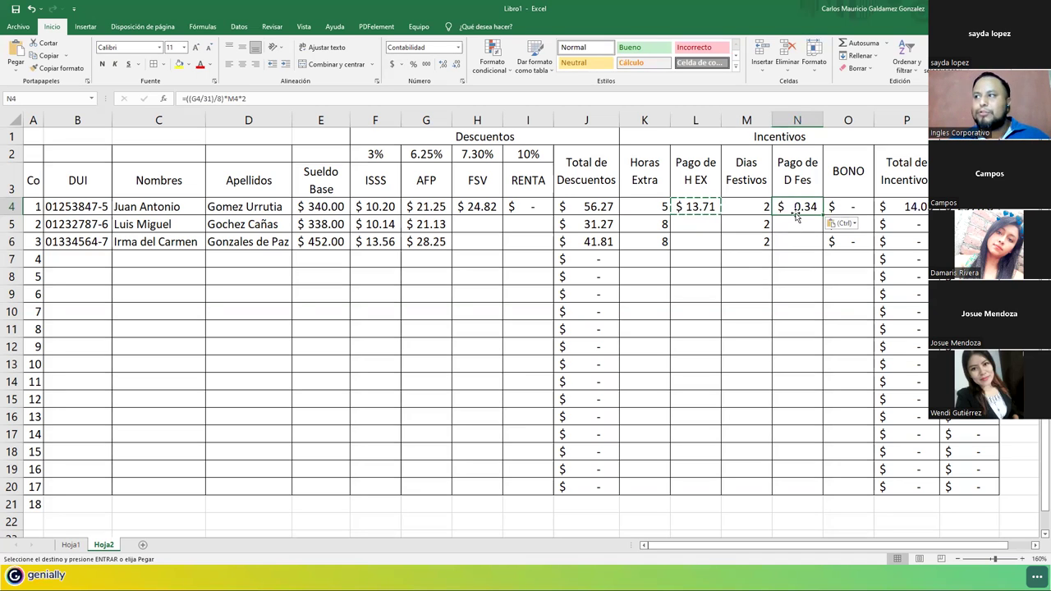
pyautogui.doubleClick(794, 208)
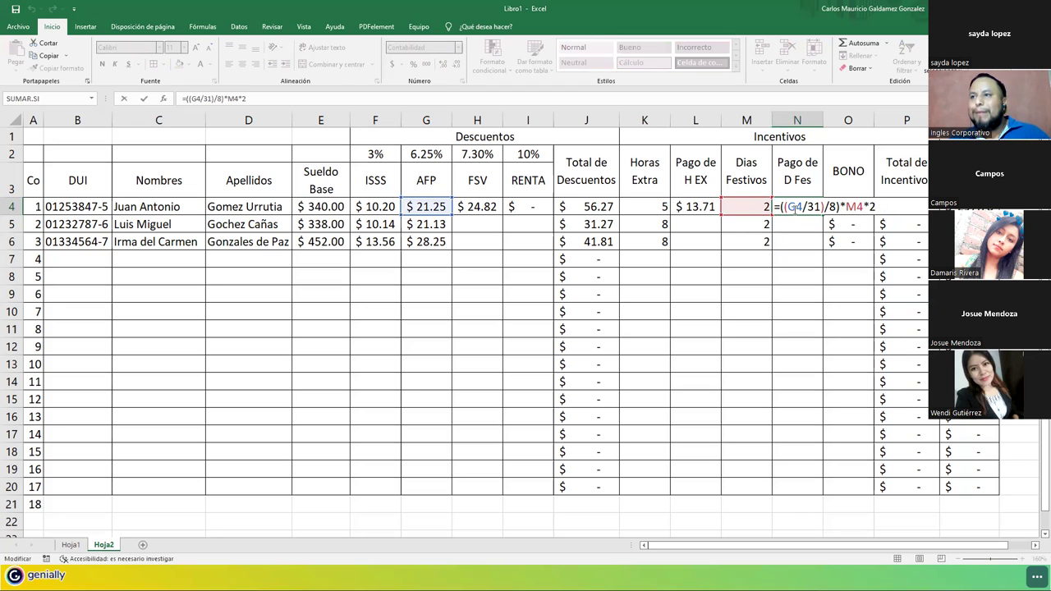
pyautogui.press('BackSpace')
pyautogui.write('e')
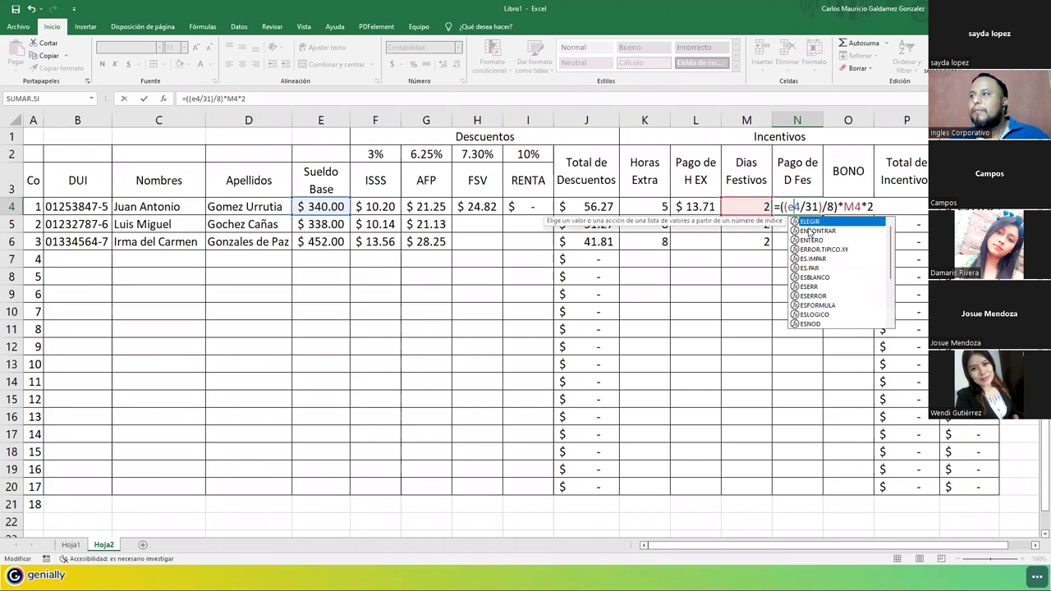
pyautogui.click(823, 206)
pyautogui.press('Delete')
pyautogui.press('Delete')
pyautogui.press('Delete')
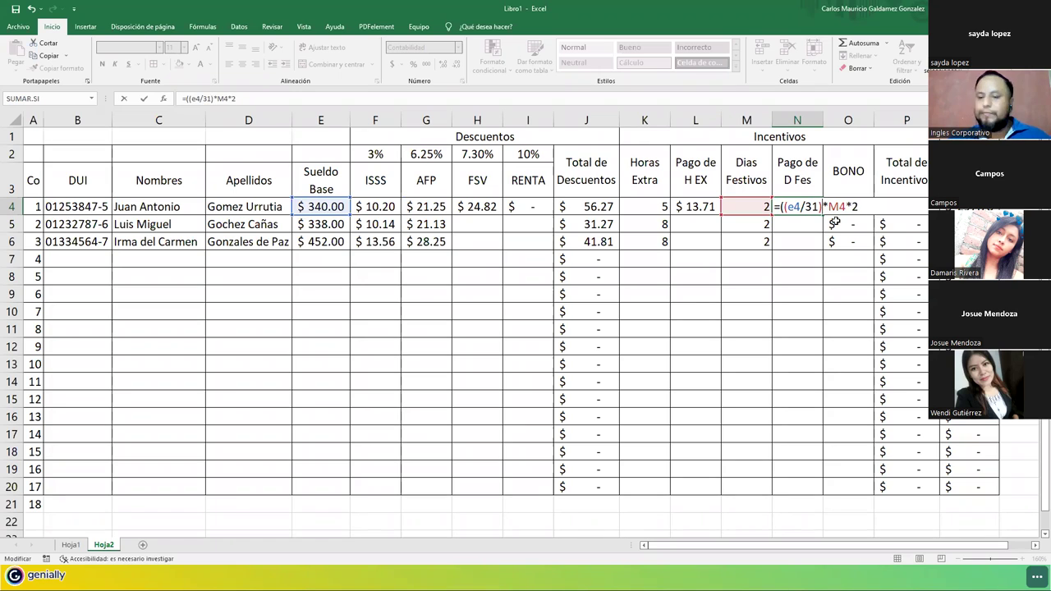
# Finish N4's holiday pay formula as =(E4/31)*M4*2.5 and copy its text.
pyautogui.press('Left')
pyautogui.press('Left')
pyautogui.press('BackSpace')
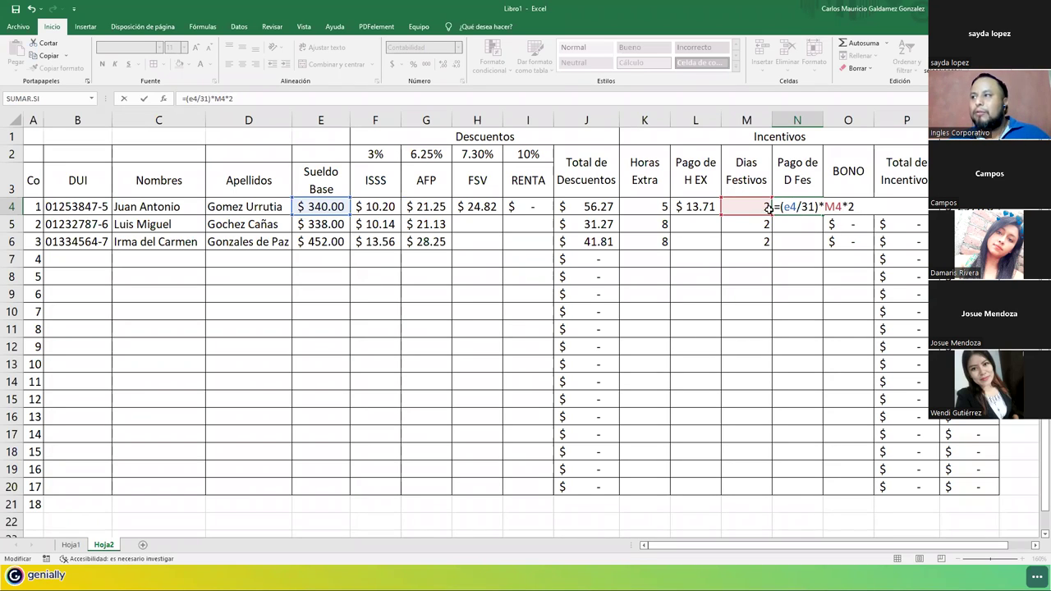
pyautogui.press('Delete')
pyautogui.write('E')
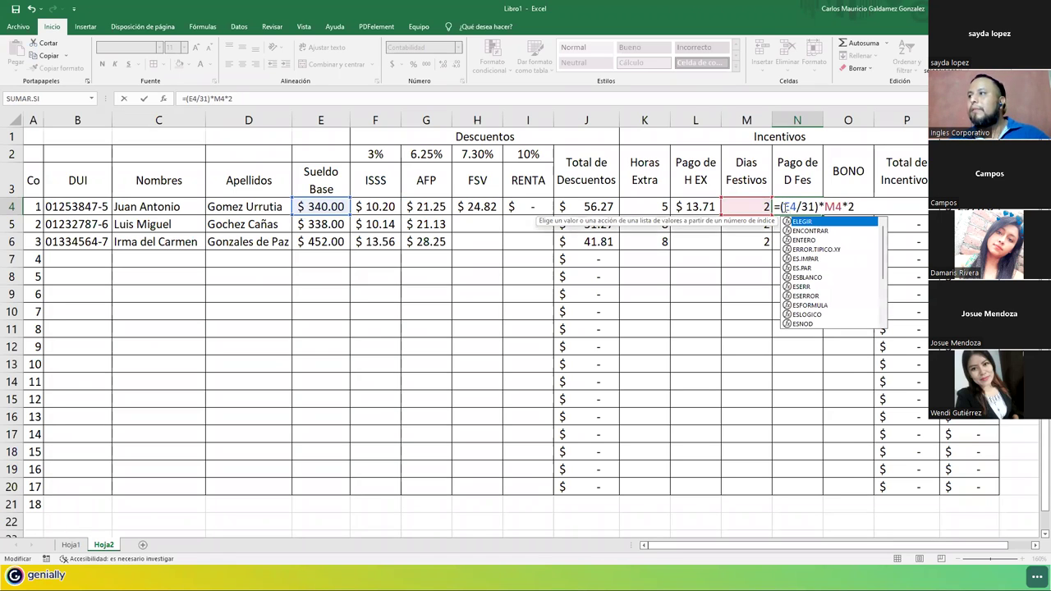
pyautogui.press('Right')
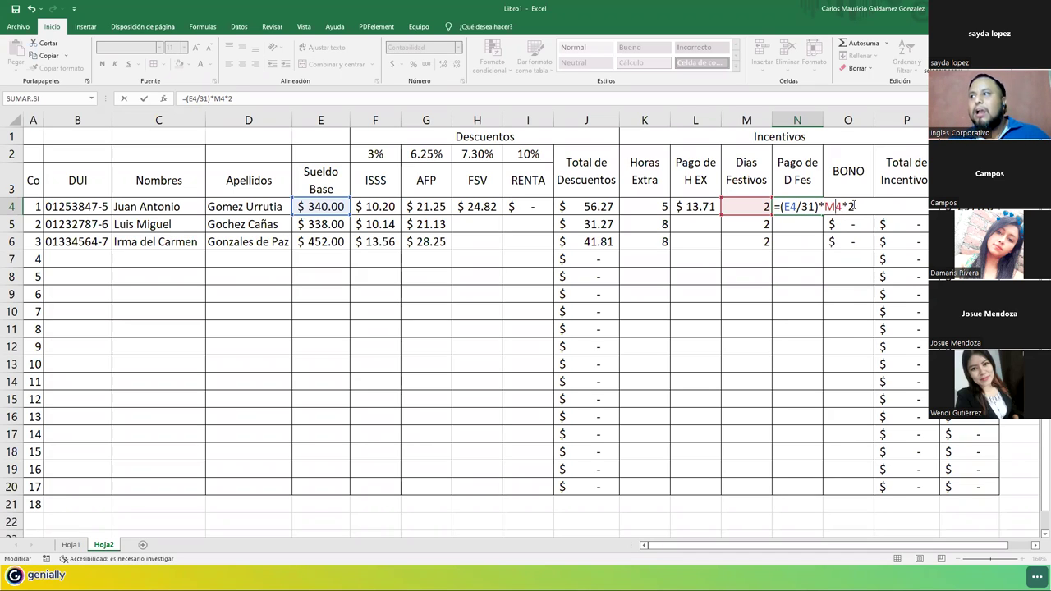
pyautogui.write('.5')
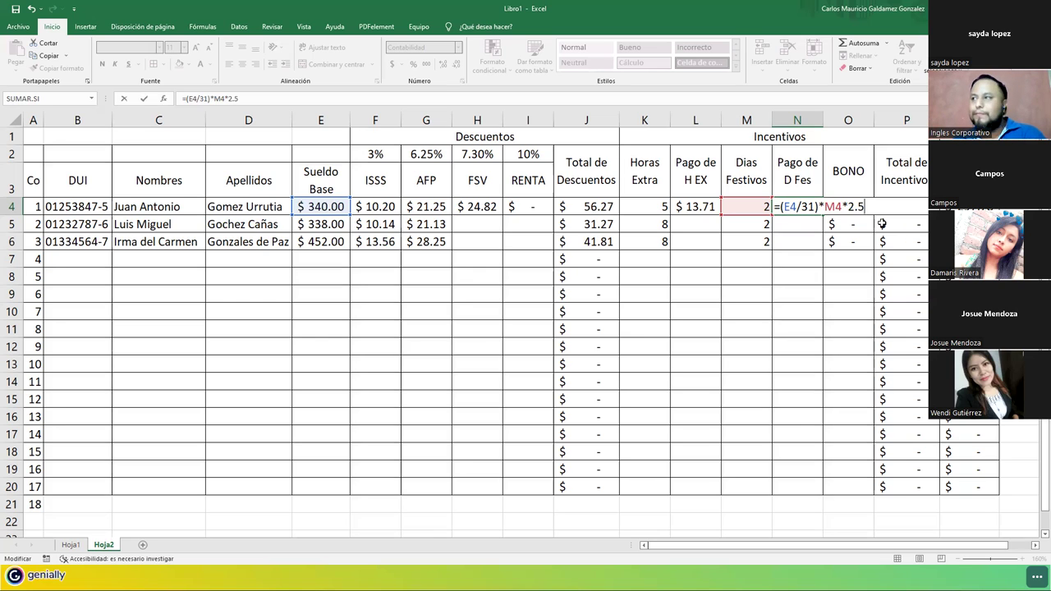
pyautogui.hotkey('shift', 'Left')
pyautogui.hotkey('shift', 'Left')
pyautogui.hotkey('shift', 'Left')
pyautogui.hotkey('shift', 'Left')
pyautogui.hotkey('shift', 'Left')
pyautogui.hotkey('shift', 'Left')
pyautogui.hotkey('shift', 'Left')
pyautogui.hotkey('shift', 'Left')
pyautogui.hotkey('shift', 'Left')
pyautogui.hotkey('shift', 'Left')
pyautogui.hotkey('shift', 'Left')
pyautogui.hotkey('shift', 'Left')
pyautogui.hotkey('shift', 'Left')
pyautogui.hotkey('shift', 'Left')
pyautogui.hotkey('shift', 'Left')
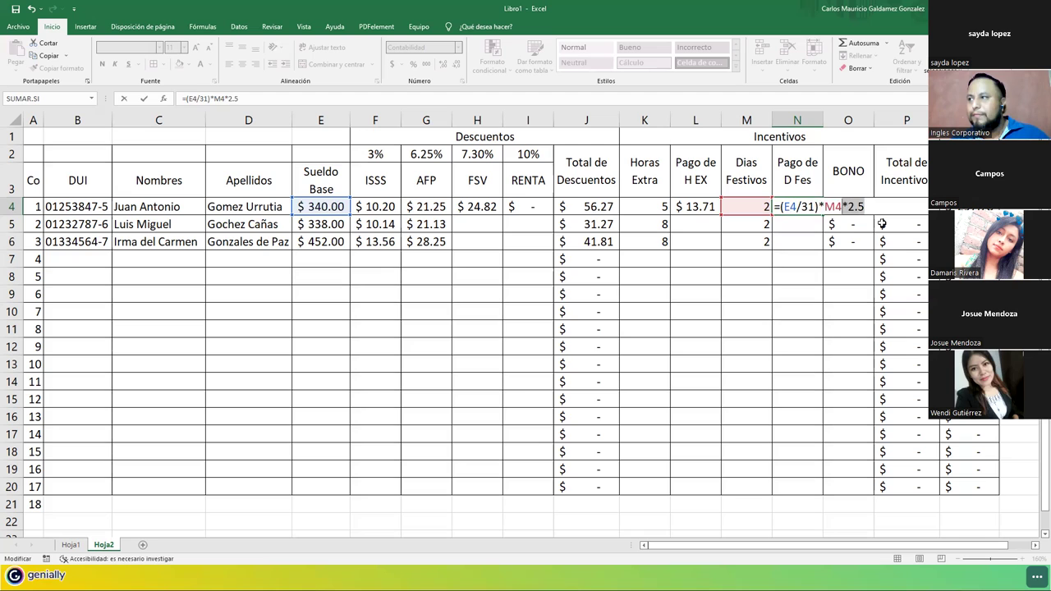
pyautogui.hotkey('ctrl', 'c')
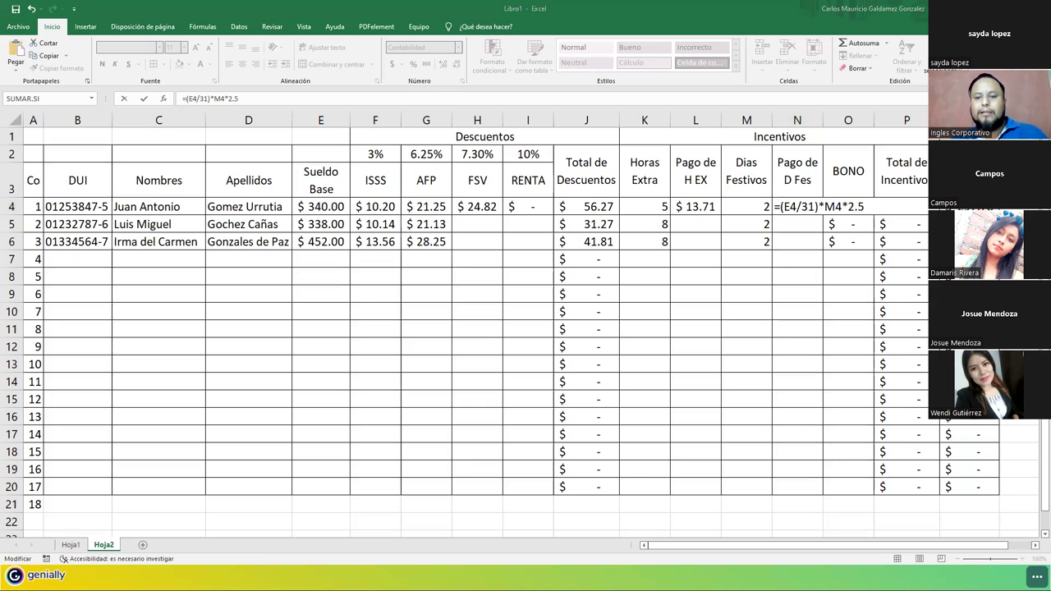
# Check the 2.5 multiplier in N4's holiday pay formula.
pyautogui.click(830, 206)
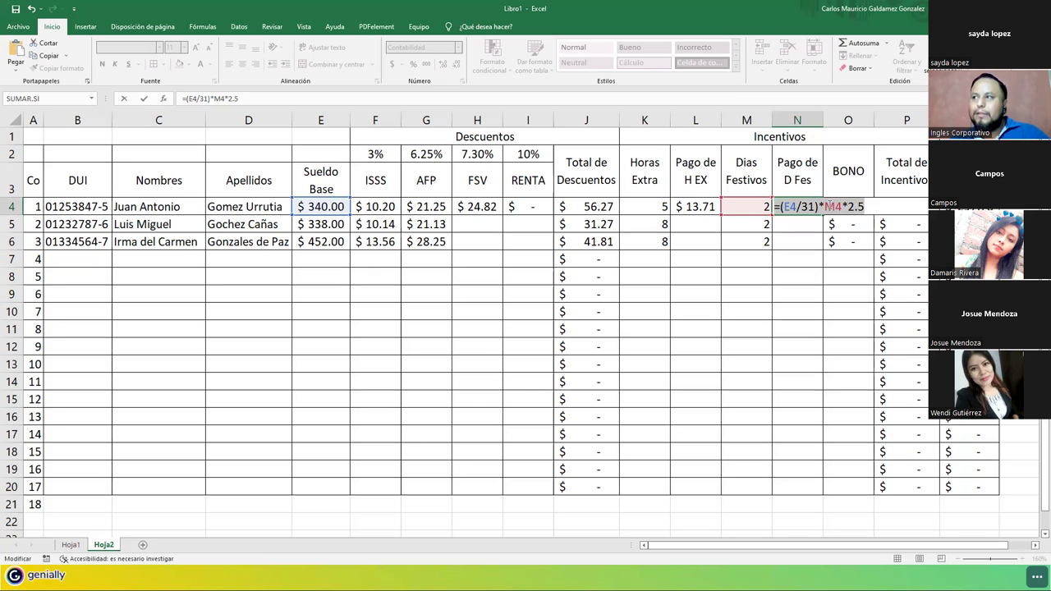
pyautogui.click(790, 206)
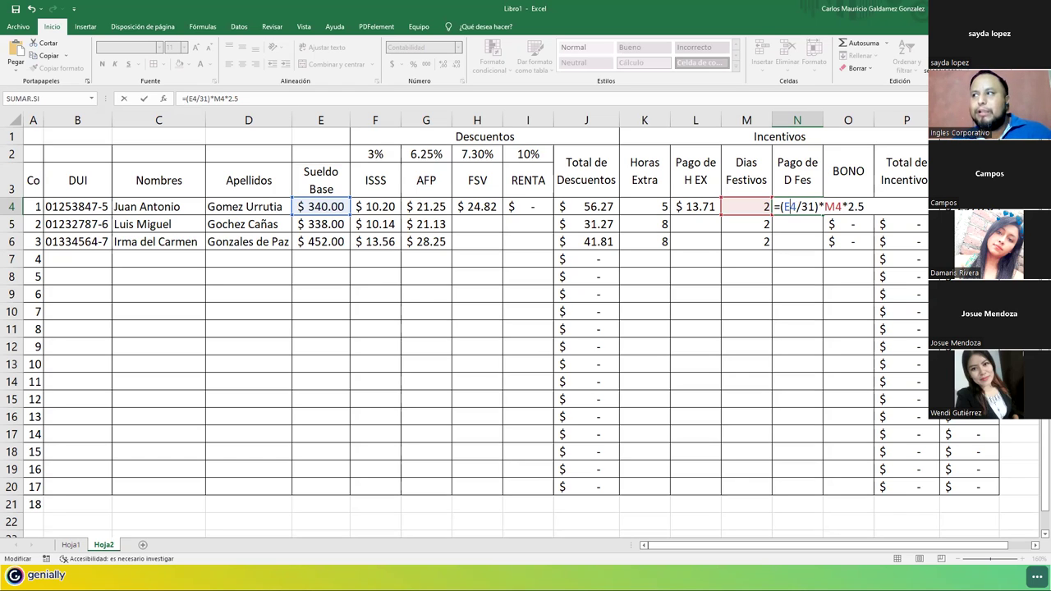
pyautogui.moveTo(848, 207); pyautogui.dragTo(864, 206)
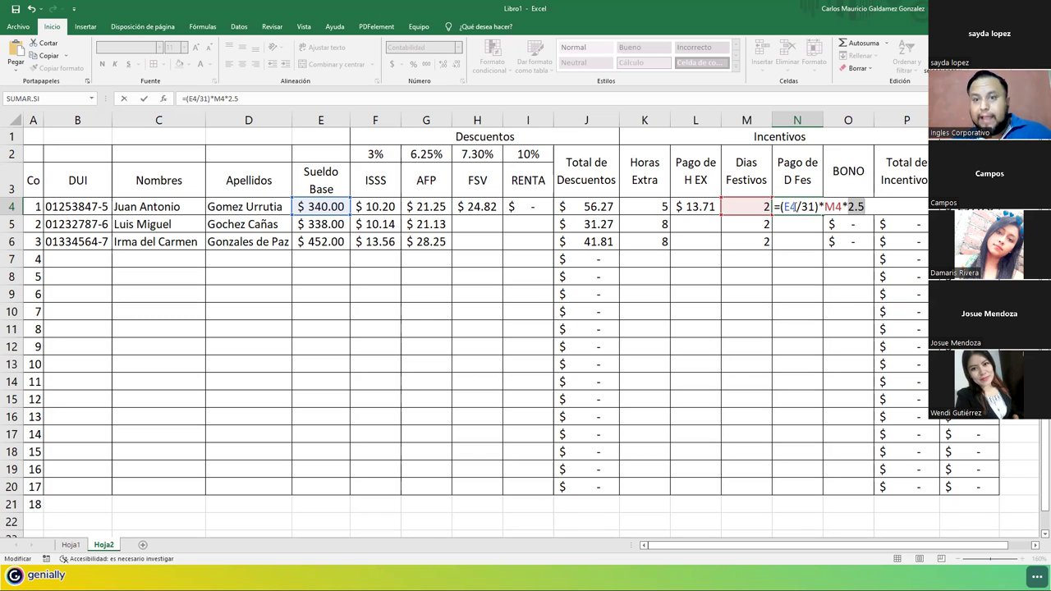
pyautogui.click(849, 207)
pyautogui.moveTo(850, 207); pyautogui.dragTo(863, 207)
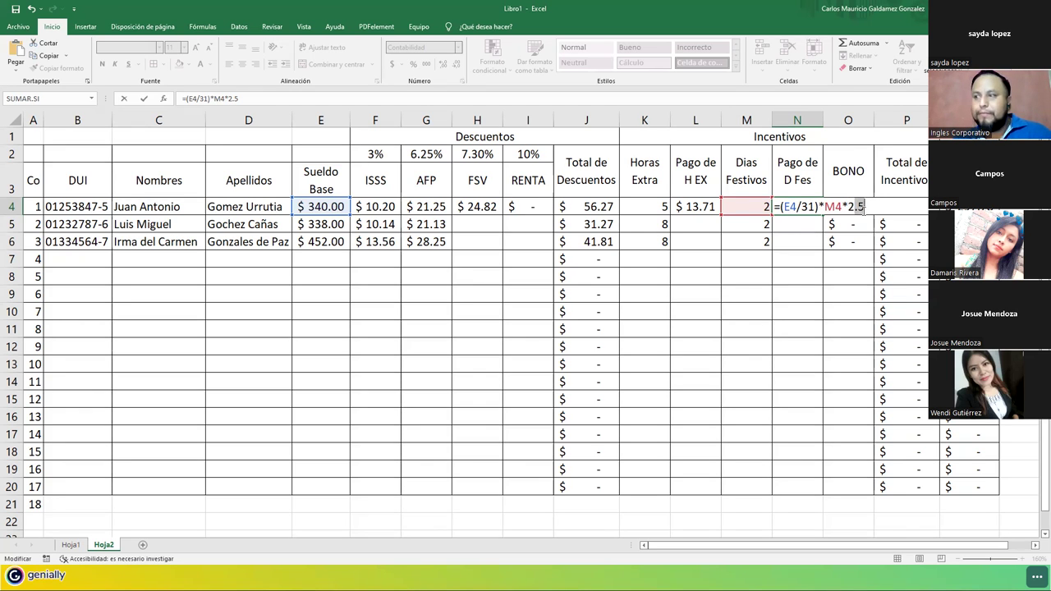
# Commit N4's holiday pay formula and fill it down to N6, giving $54.52 and $72.90.
pyautogui.hotkey('ctrl', 'Return')
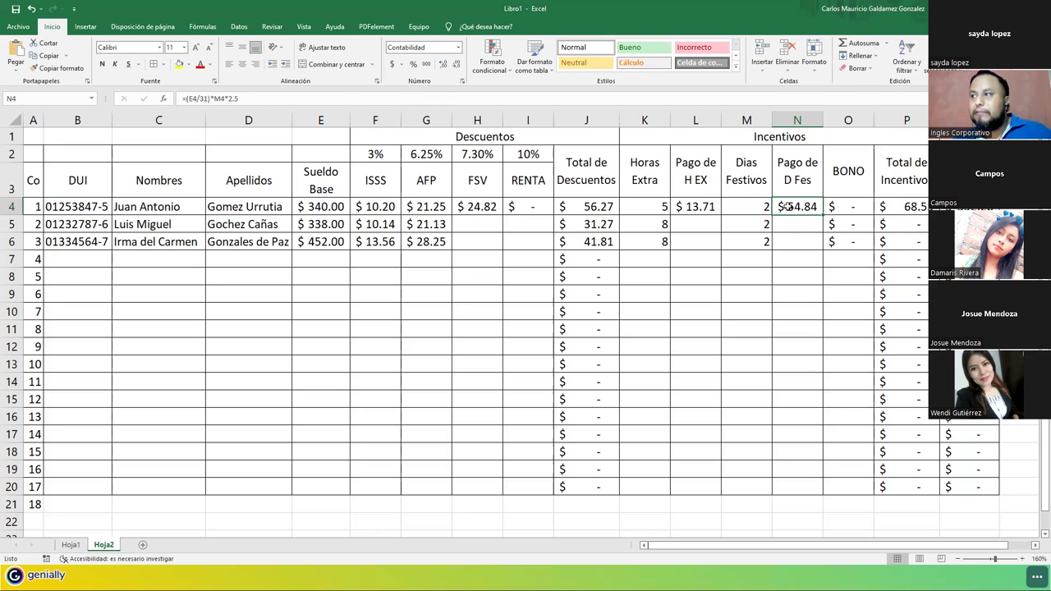
pyautogui.moveTo(824, 215); pyautogui.dragTo(819, 250)
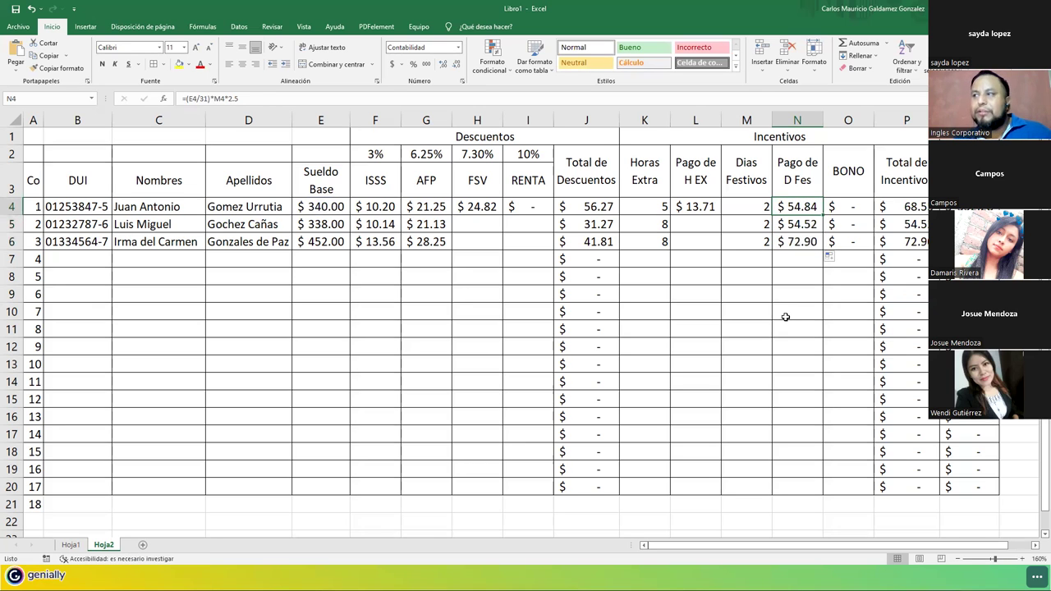
pyautogui.press('F2')
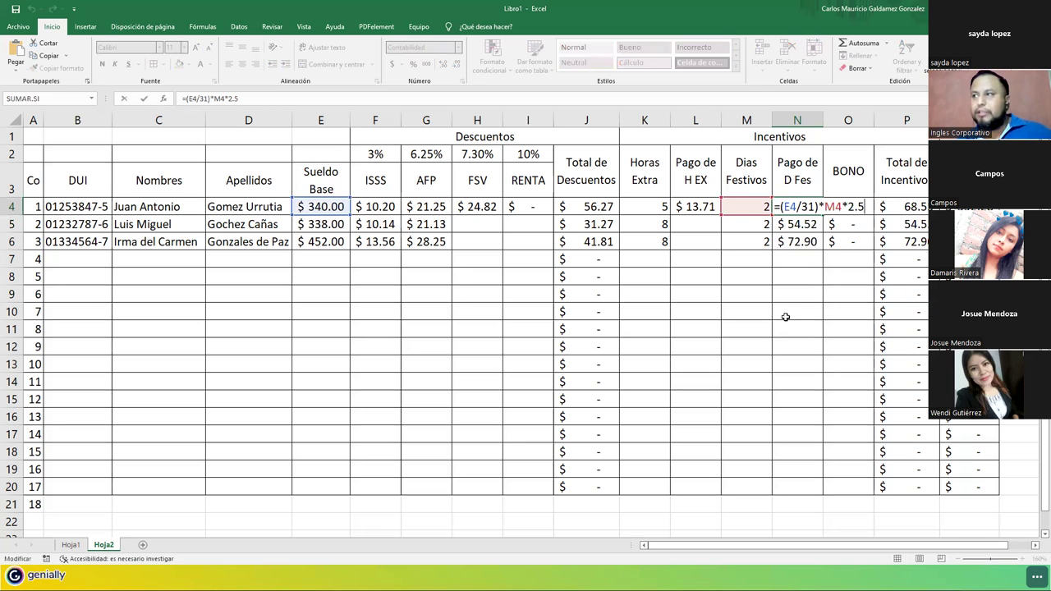
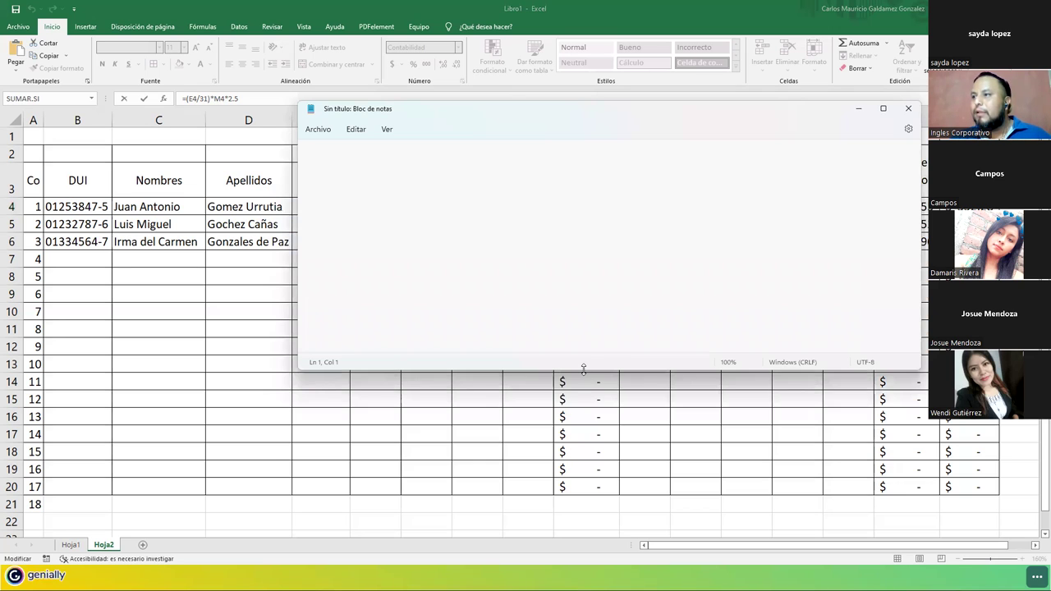
# Resize Notepad below Excel's headers and write 'Pago de Dias festivos': day value × days × 2 + 50% (2.5).
pyautogui.moveTo(583, 368); pyautogui.dragTo(582, 493)
pyautogui.moveTo(567, 101); pyautogui.dragTo(641, 237)
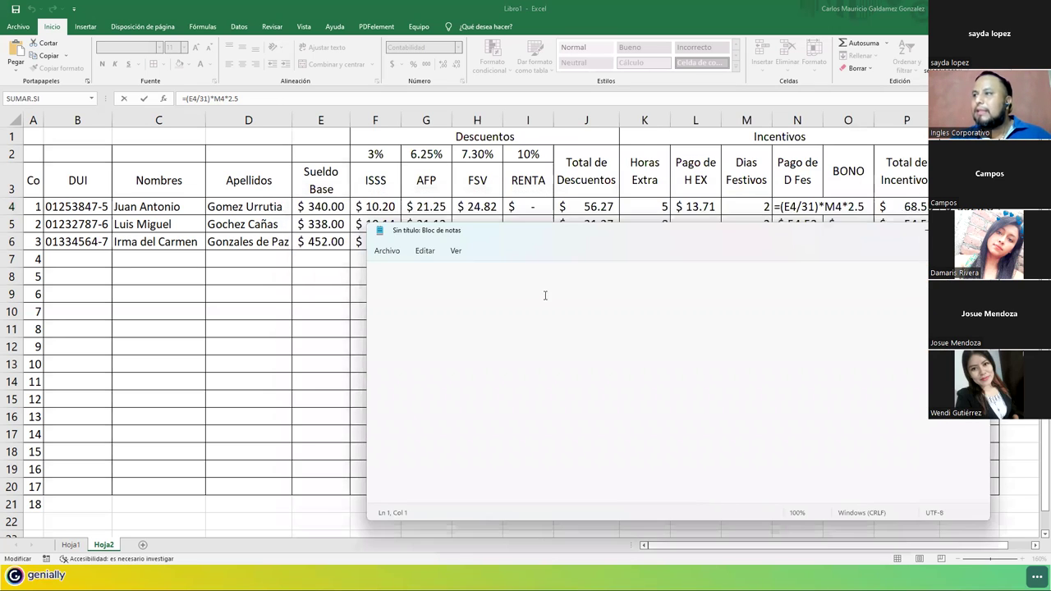
pyautogui.click(461, 313)
pyautogui.write('Pago de Dias festivos')
pyautogui.press('Return')
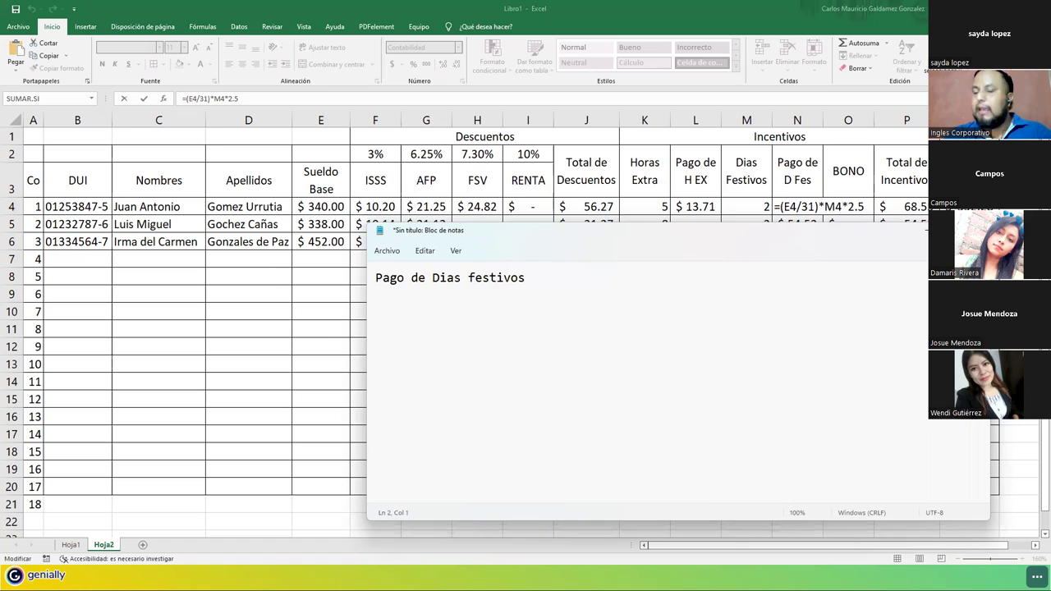
pyautogui.write('El valor de')
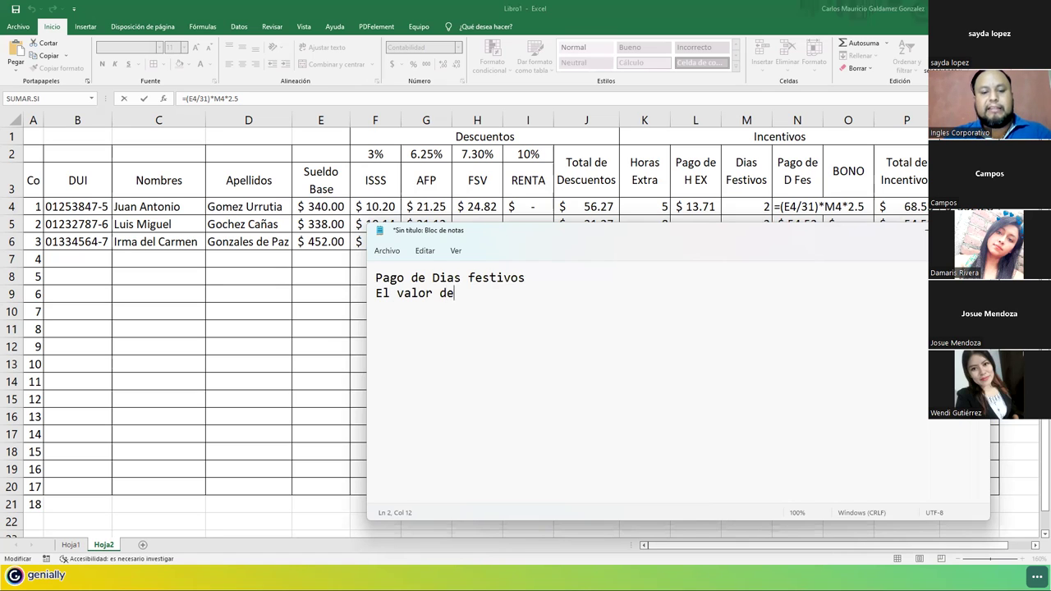
pyautogui.write('l dia por')
pyautogui.press('BackSpace')
pyautogui.write('r')
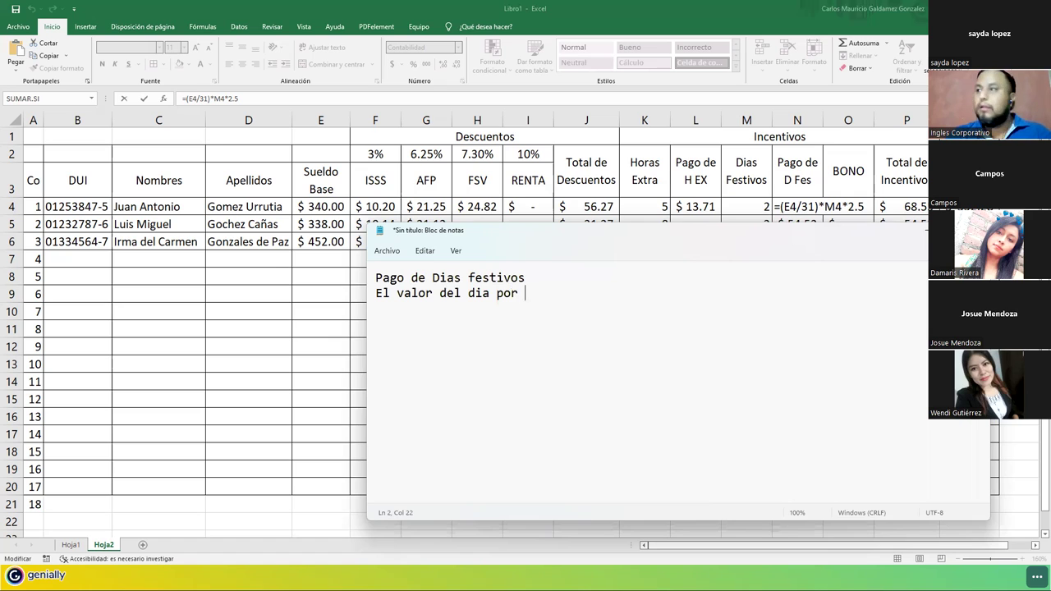
pyautogui.write(' el numero')
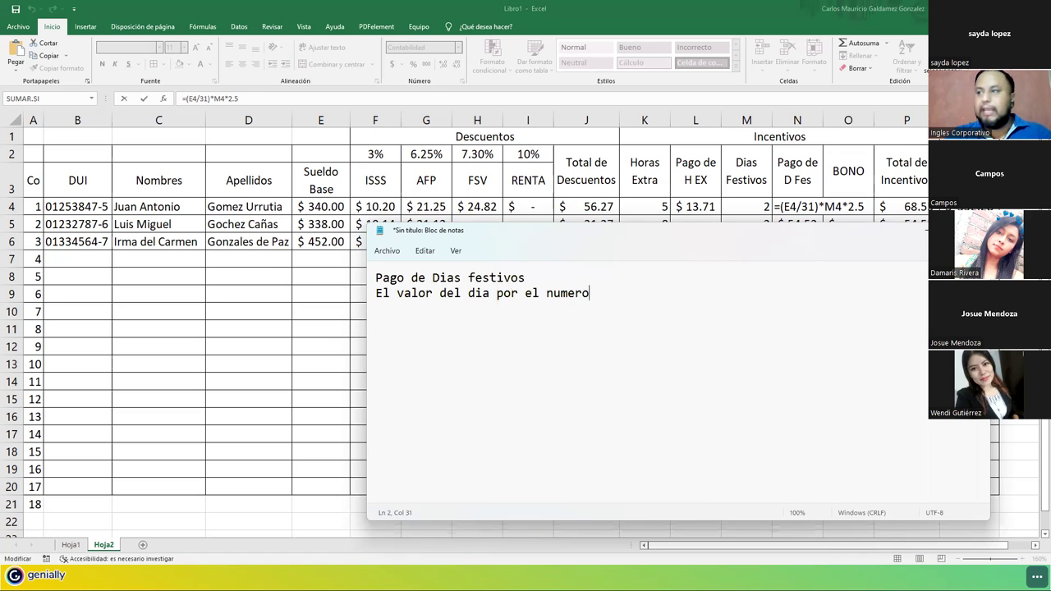
pyautogui.write('s dias y esto po')
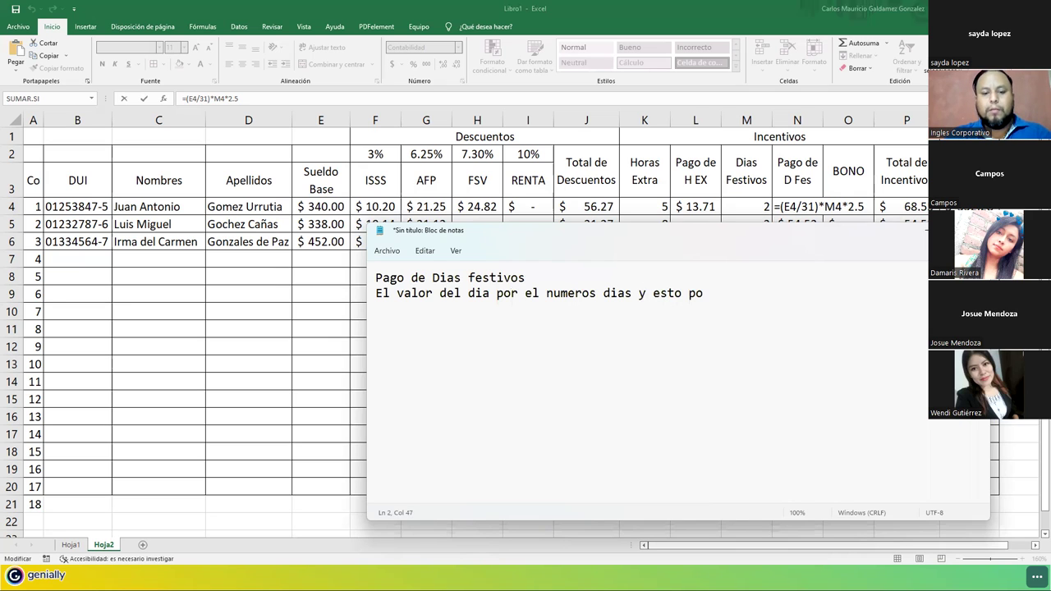
pyautogui.write('r 2 (doble)')
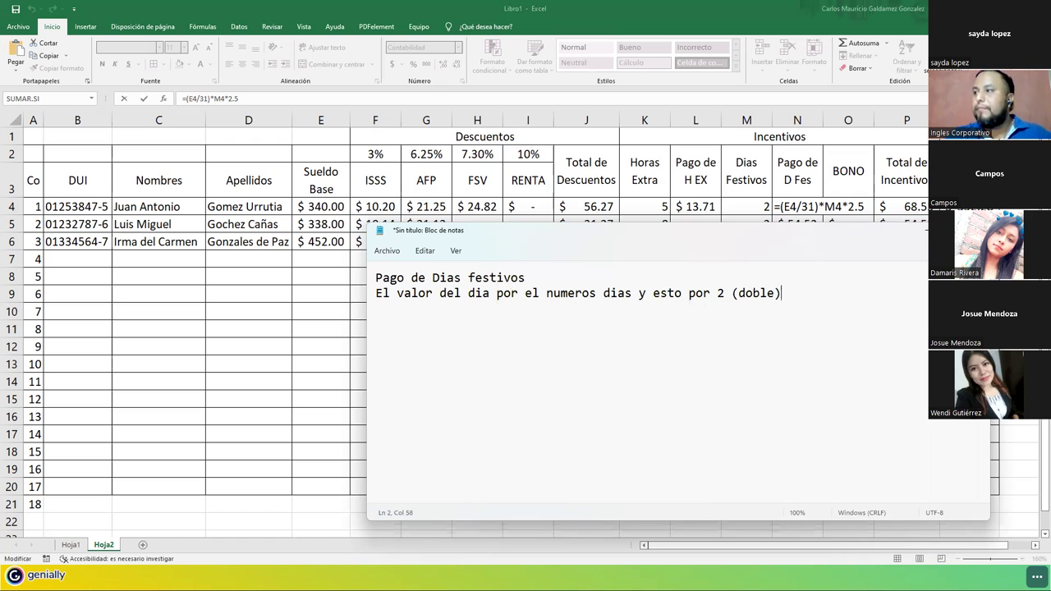
pyautogui.write(' + 50%')
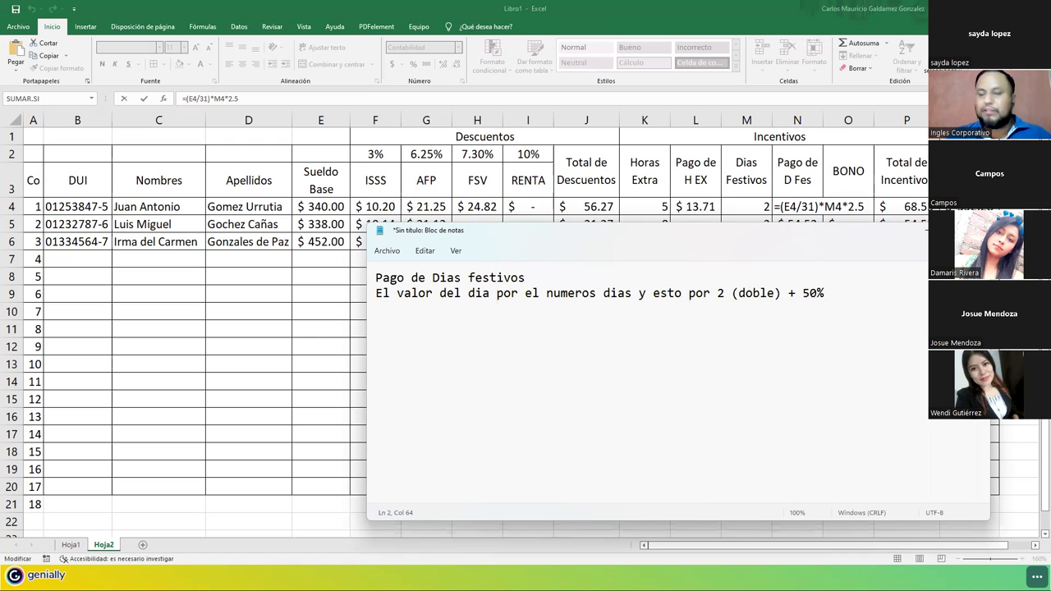
pyautogui.write(' (2.')
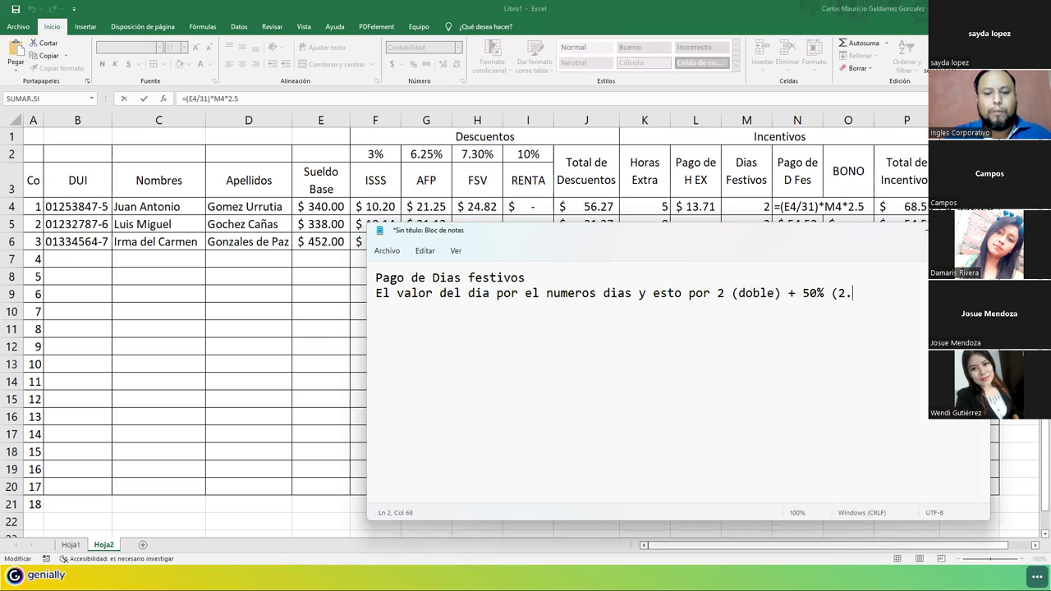
pyautogui.write('5)')
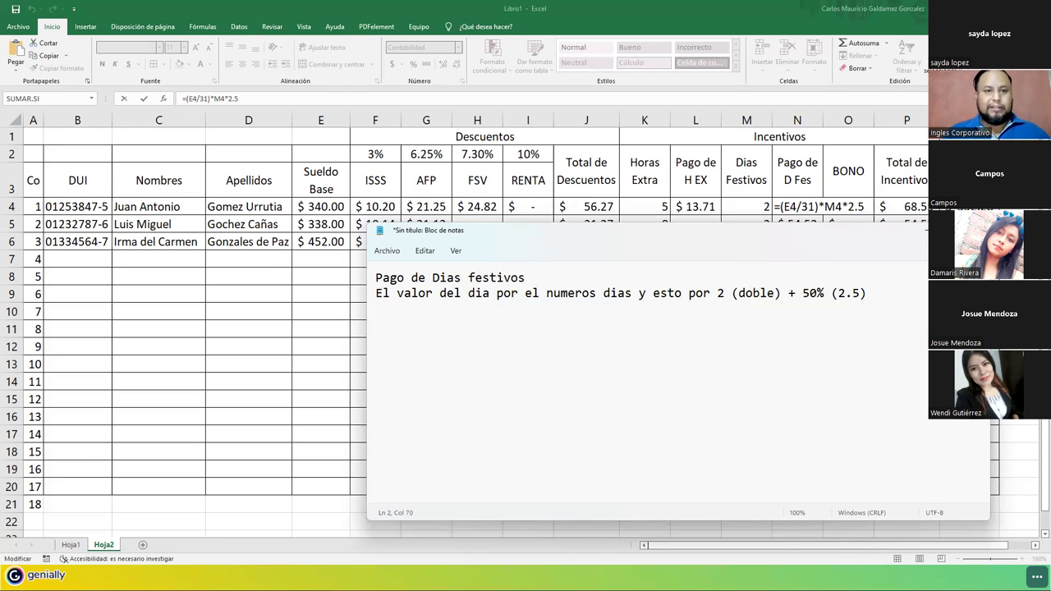
# Add the heading 'Pago de dia de descanso' after a blank line.
pyautogui.press('Return')
pyautogui.press('Return')
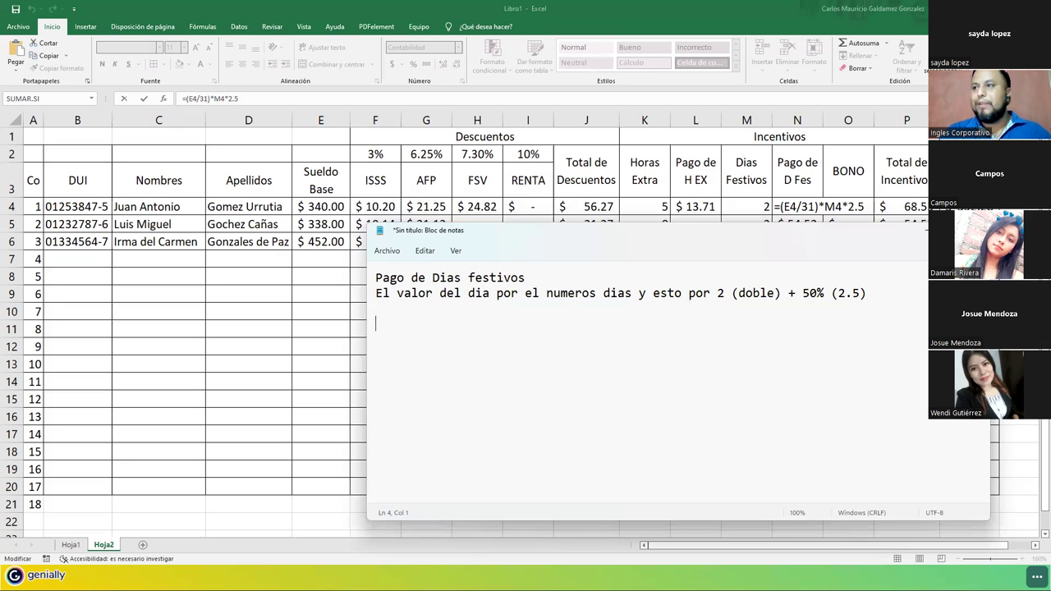
pyautogui.write('Pago de dia d')
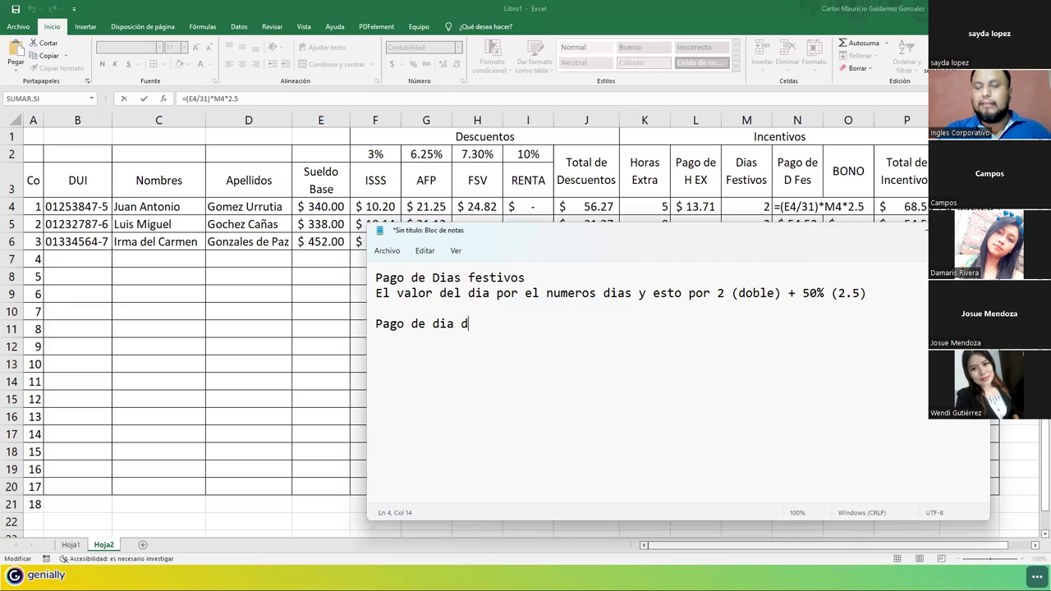
pyautogui.write('e descanso')
# Write the rule 'El valor del dia al 100% + 50%' beneath that heading.
pyautogui.press('Return')
pyautogui.write('El valor del dia al 100%')
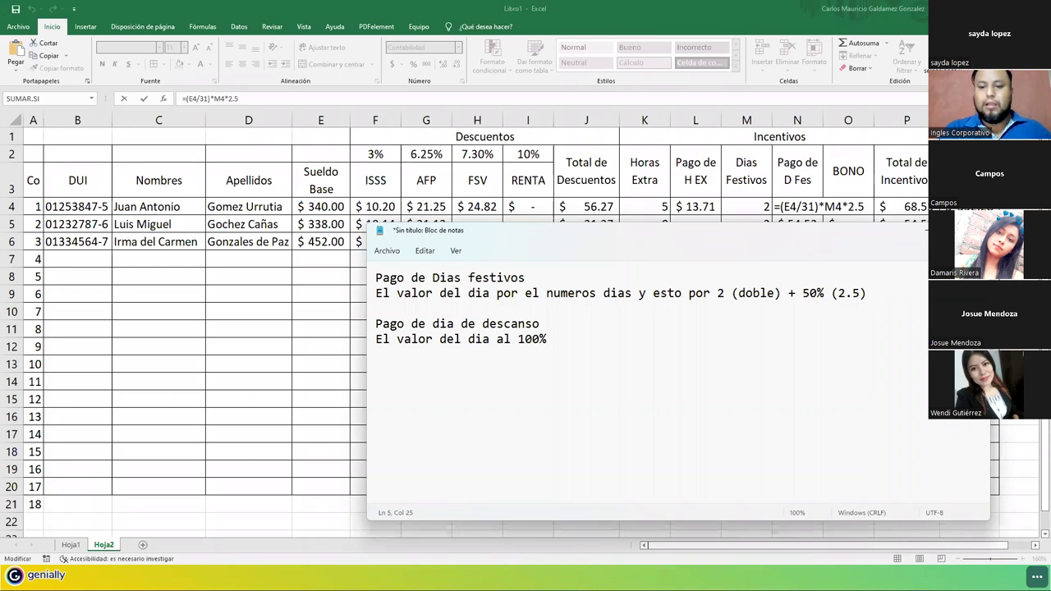
pyautogui.write('* ')
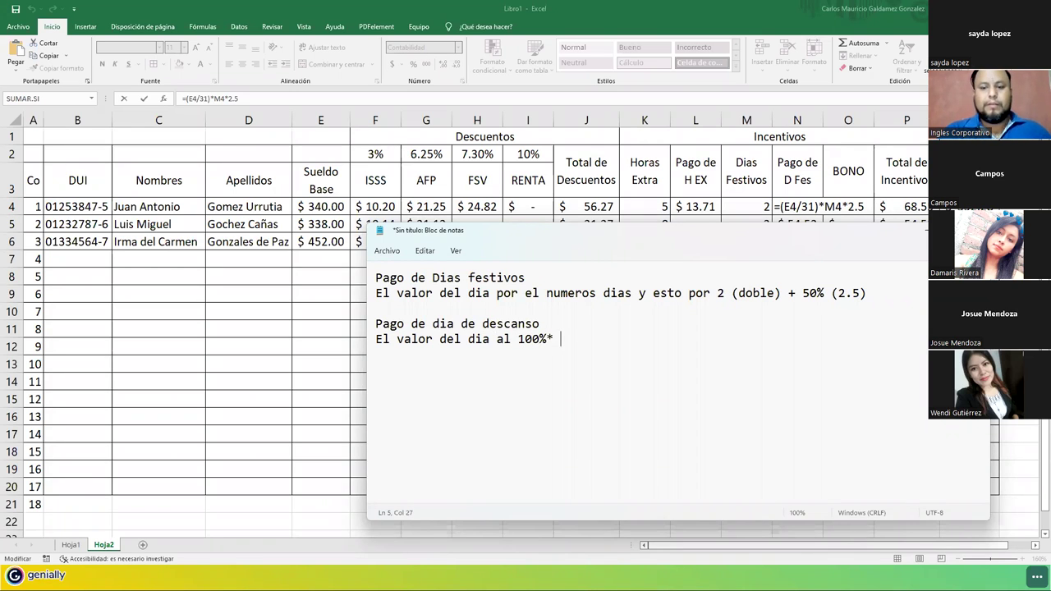
pyautogui.write('0')
pyautogui.press('BackSpace')
pyautogui.write('1.5')
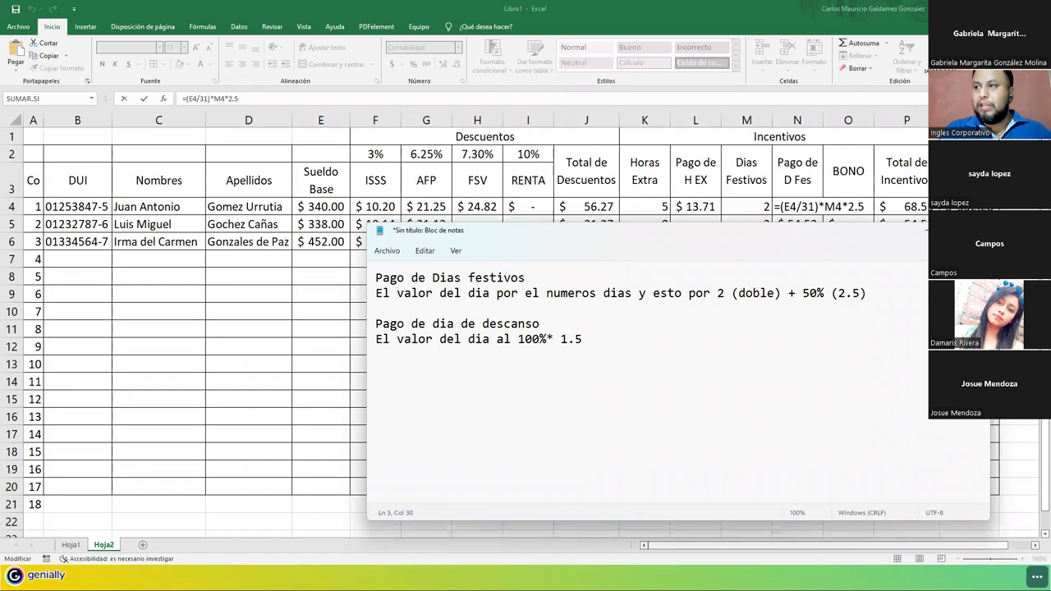
pyautogui.press('Left')
pyautogui.press('Left')
pyautogui.press('Left')
pyautogui.press('Left')
pyautogui.press('Delete')
pyautogui.write('-')
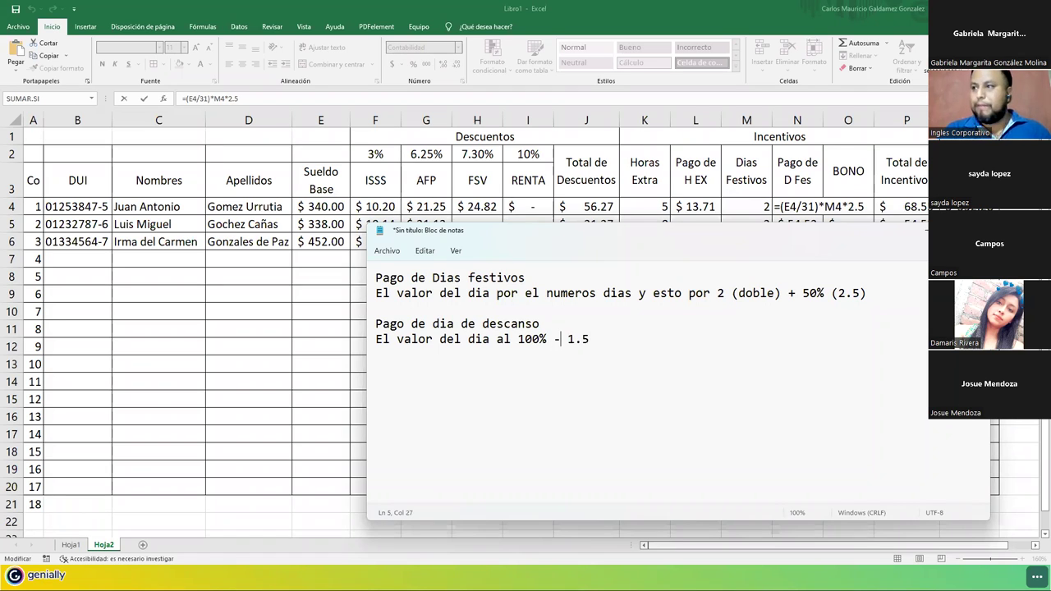
pyautogui.press('BackSpace')
pyautogui.write('+')
pyautogui.press('Right')
pyautogui.press('Right')
pyautogui.press('Right')
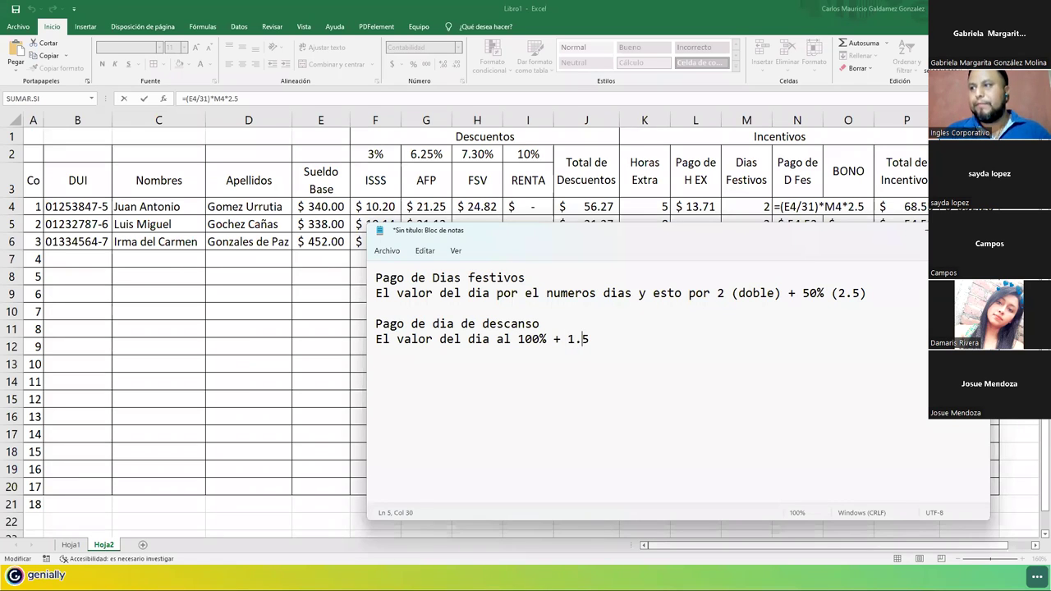
pyautogui.press('BackSpace')
pyautogui.press('BackSpace')
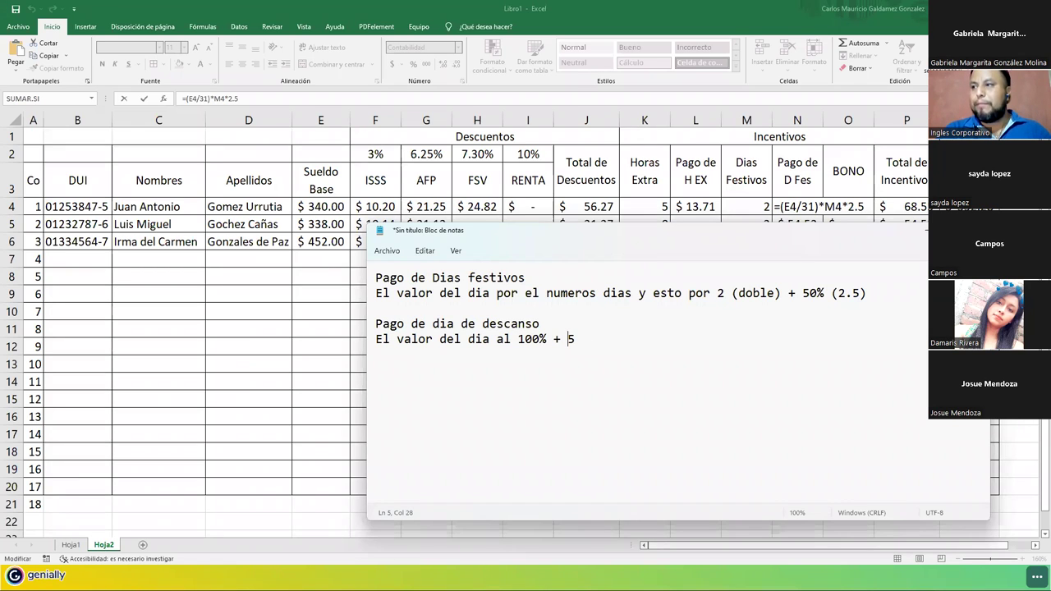
pyautogui.write('0%')
pyautogui.press('Return')
pyautogui.press('Return')
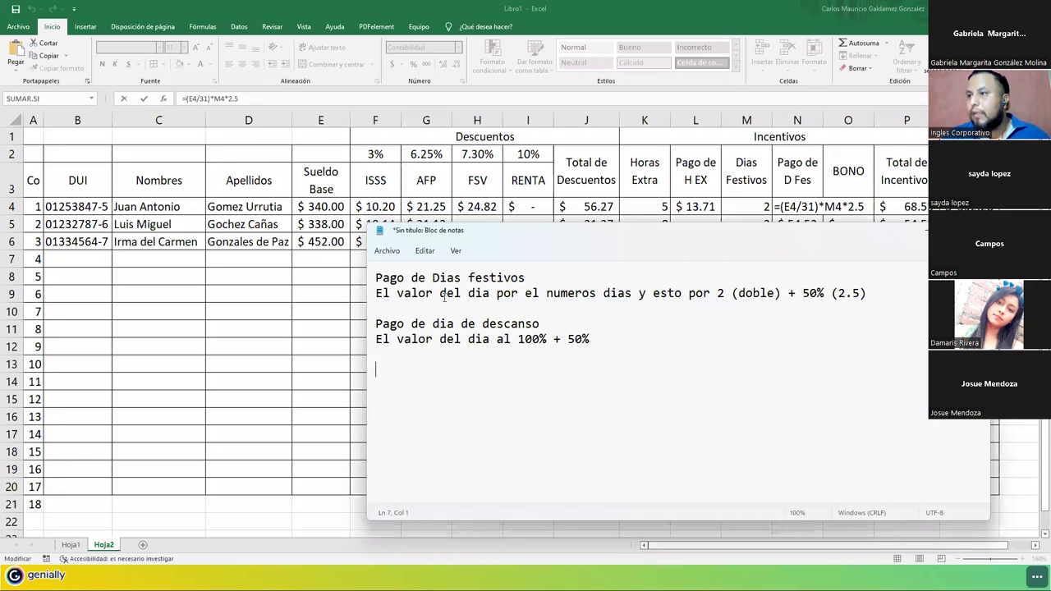
# Highlight the 2, the 50% and the holiday-pay line, then minimize Notepad to show the payroll sheet.
pyautogui.click(371, 301)
pyautogui.click(539, 282)
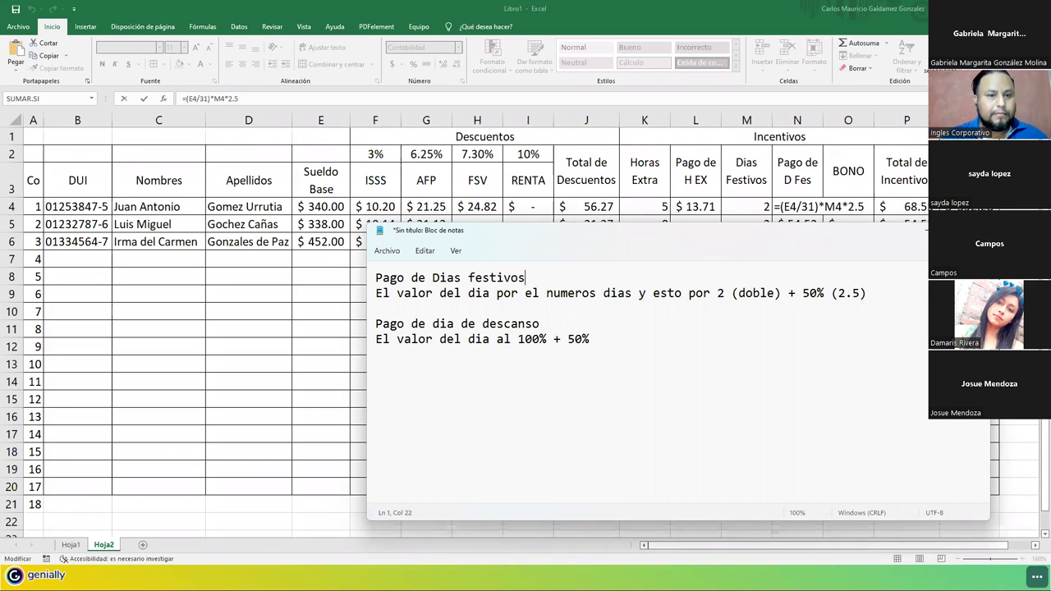
pyautogui.doubleClick(719, 293)
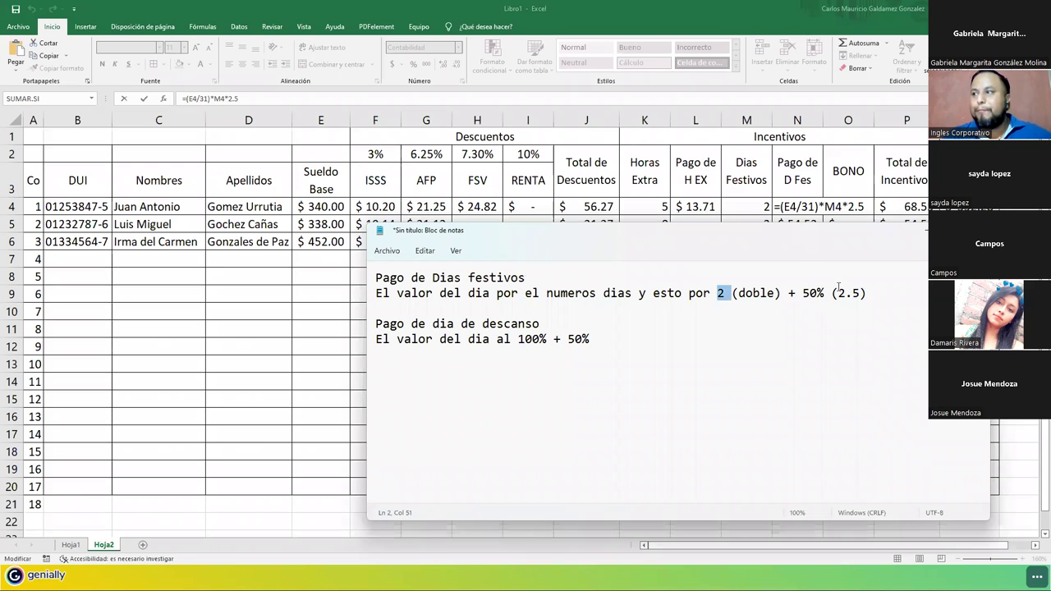
pyautogui.moveTo(802, 293); pyautogui.dragTo(828, 293)
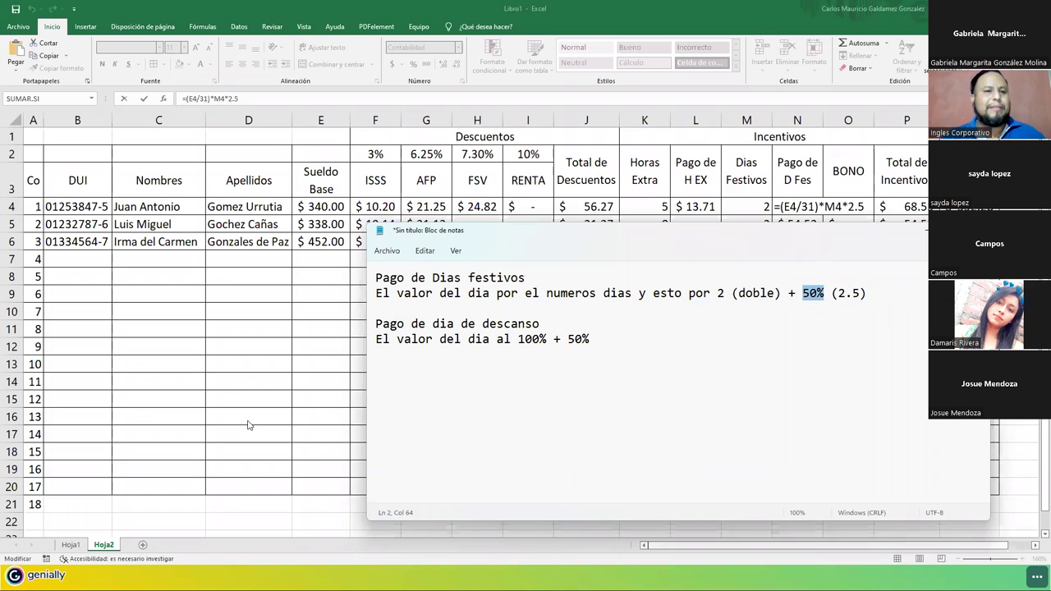
pyautogui.click(665, 337)
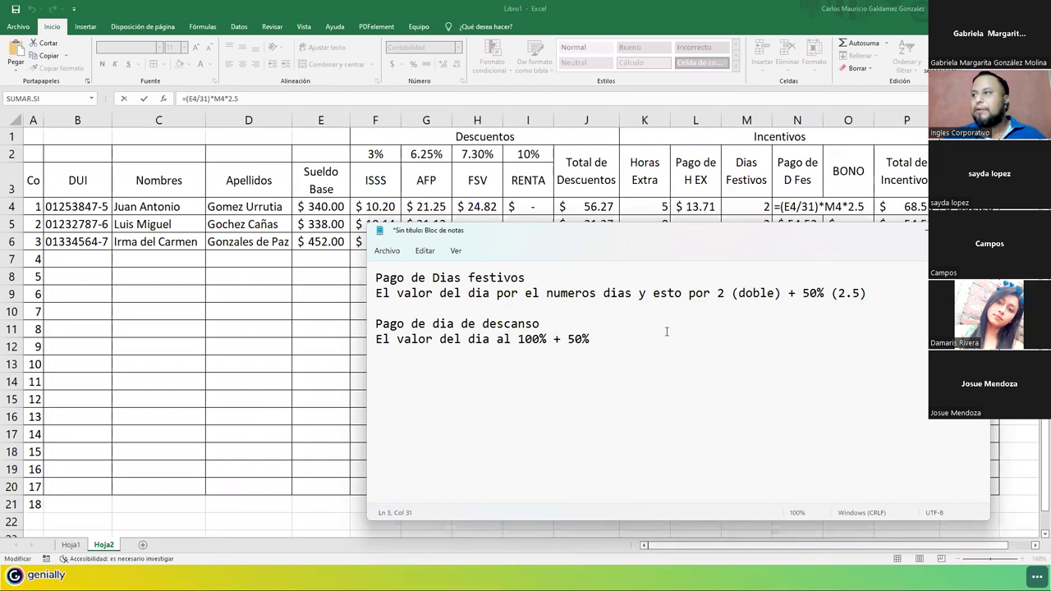
pyautogui.moveTo(872, 293); pyautogui.dragTo(332, 298)
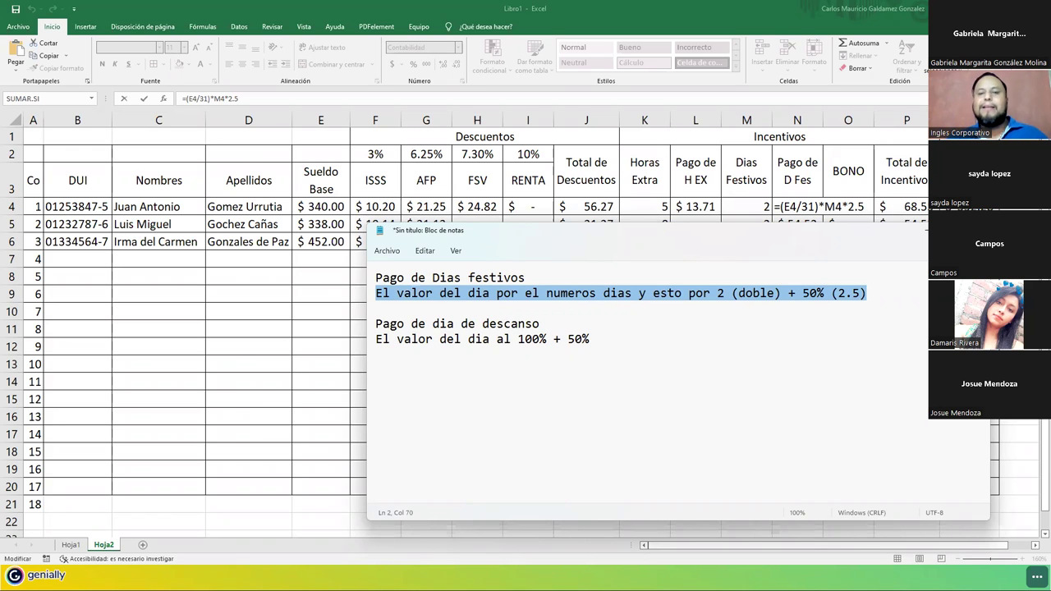
pyautogui.click(925, 231)
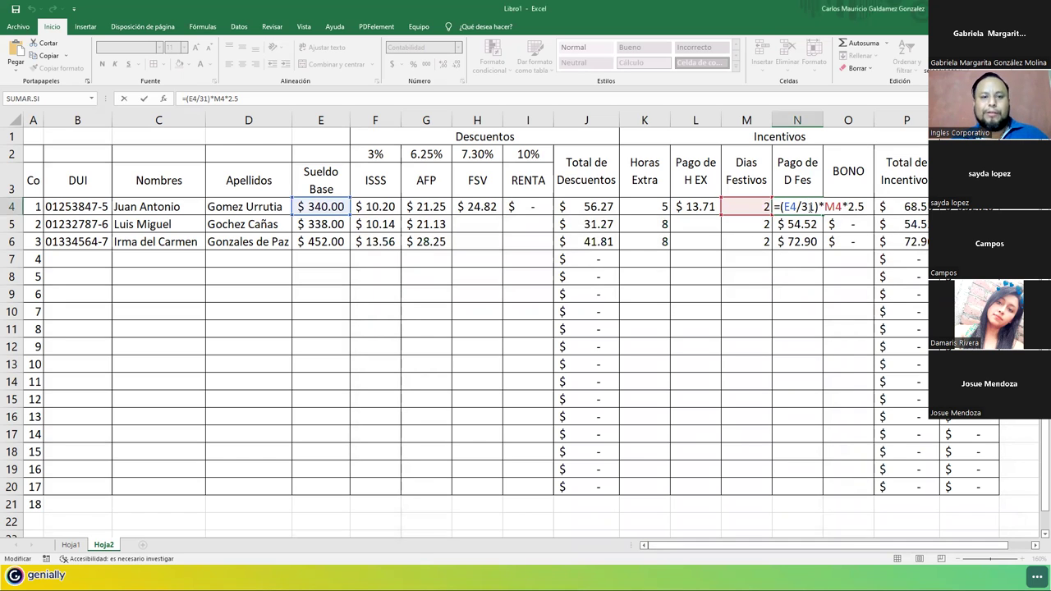
# Commit the N4 holiday-pay formula and fill overtime pay, FSV and RENTA down to row 6.
pyautogui.press('Return')
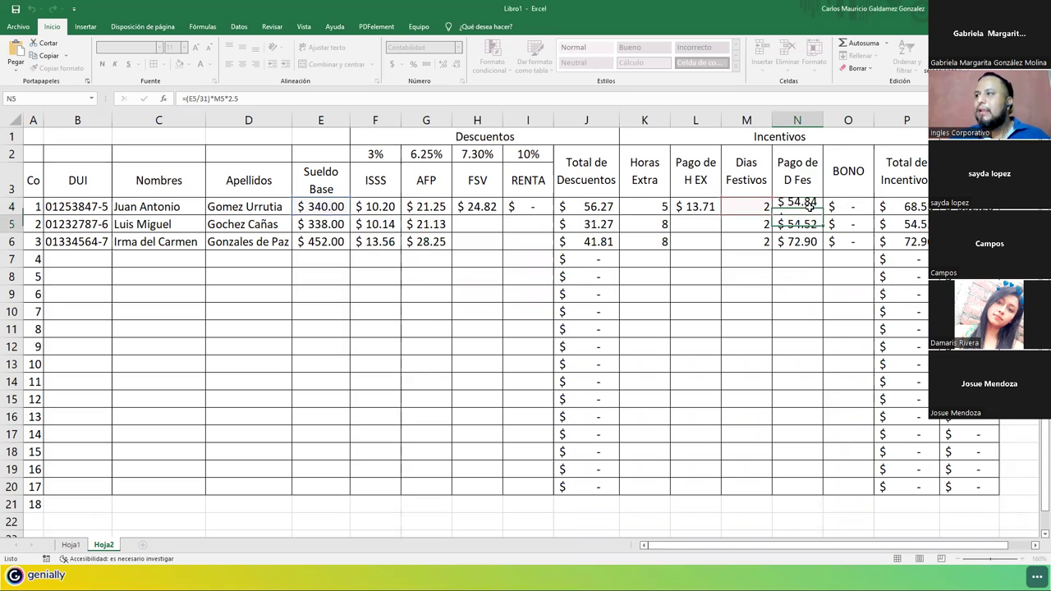
pyautogui.click(701, 221)
pyautogui.click(702, 208)
pyautogui.moveTo(721, 216); pyautogui.dragTo(720, 242)
pyautogui.click(472, 212)
pyautogui.moveTo(472, 212); pyautogui.dragTo(543, 245)
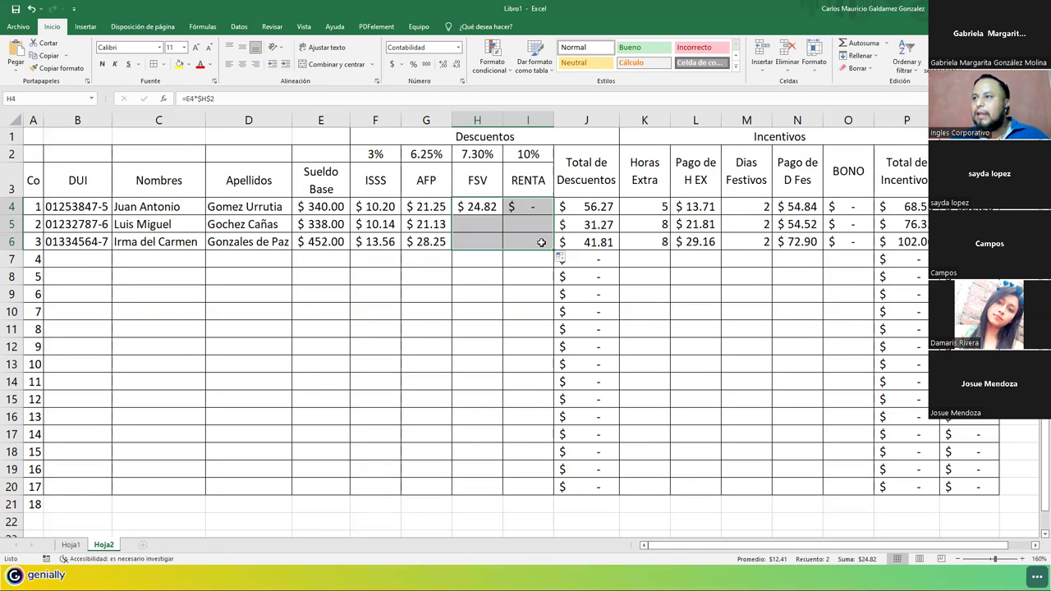
# Centre the Horas Extra and Dias Festivos values in K4:K6 and M4:M6.
pyautogui.moveTo(740, 206); pyautogui.dragTo(744, 242)
pyautogui.moveTo(633, 206); pyautogui.dragTo(640, 241)
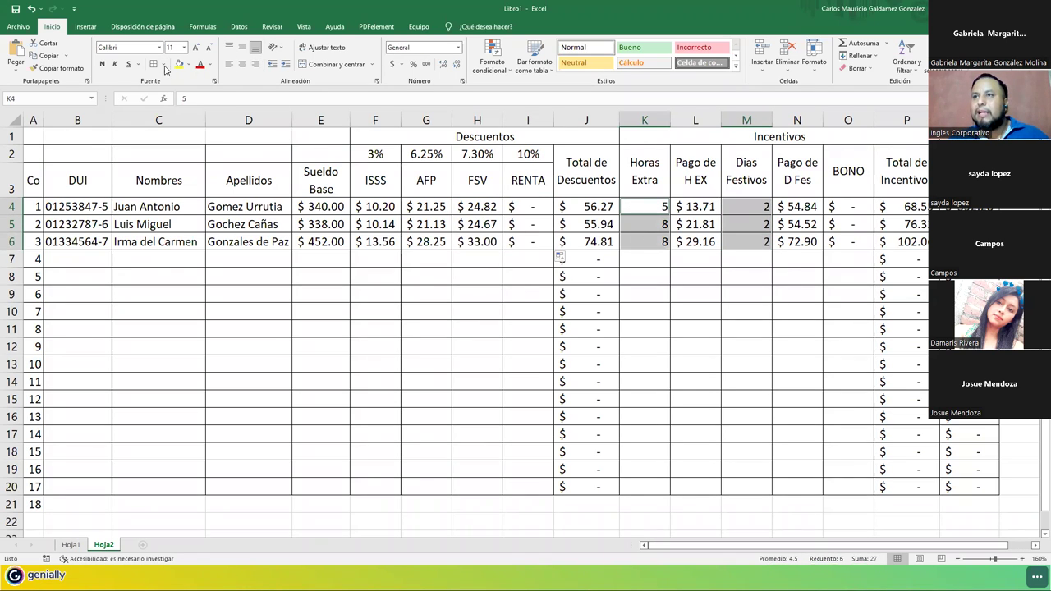
pyautogui.click(242, 64)
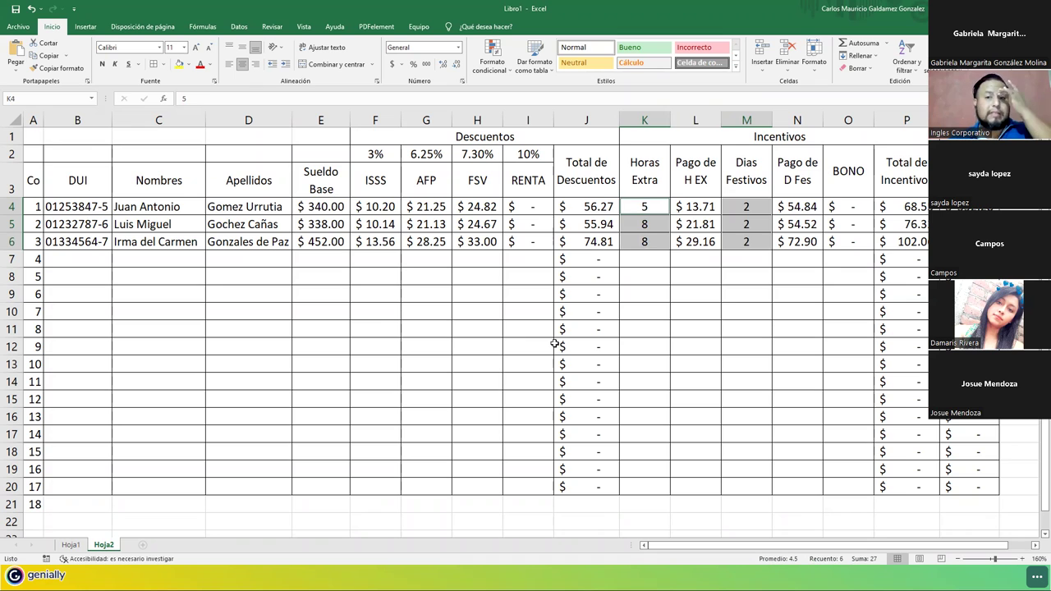
# Give the Descuentos block F1:J20 a thick box border, then select the Incentivos and Sueldo Neto blocks.
pyautogui.click(375, 153)
pyautogui.moveTo(409, 198); pyautogui.dragTo(512, 238)
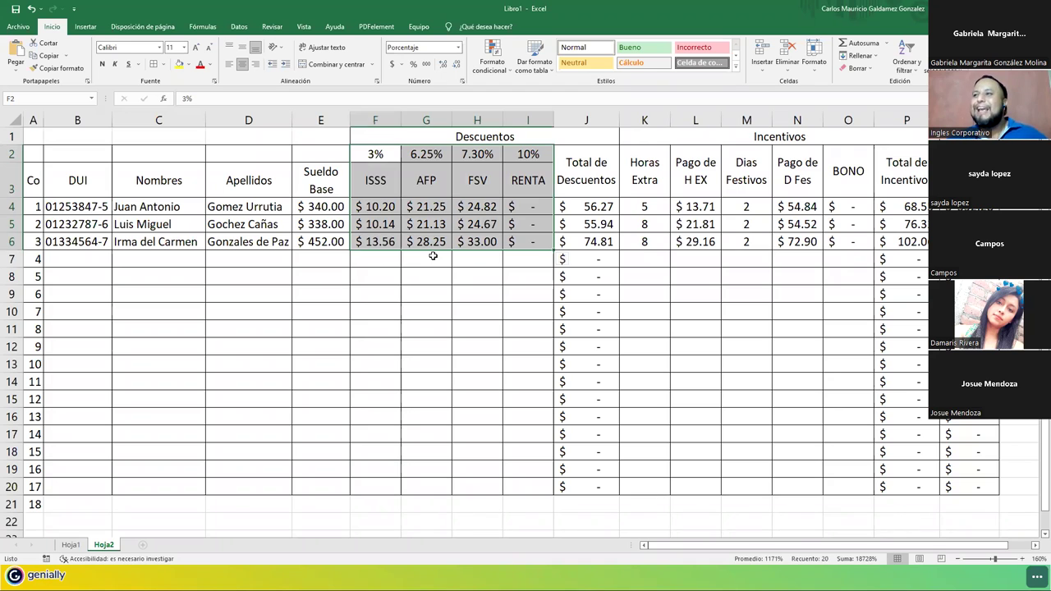
pyautogui.click(433, 257)
pyautogui.moveTo(381, 138); pyautogui.dragTo(530, 484)
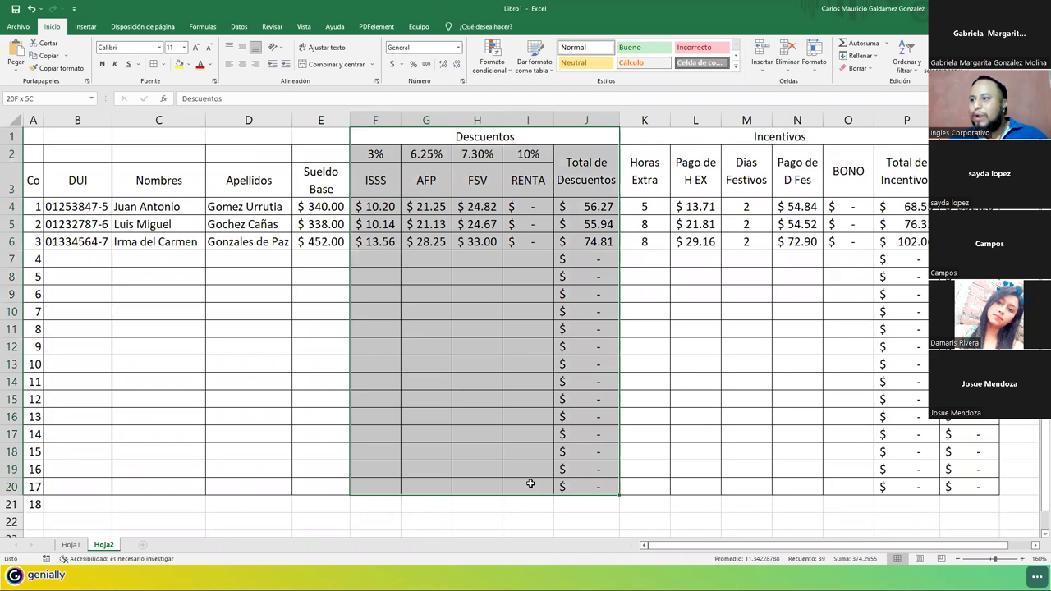
pyautogui.click(161, 64)
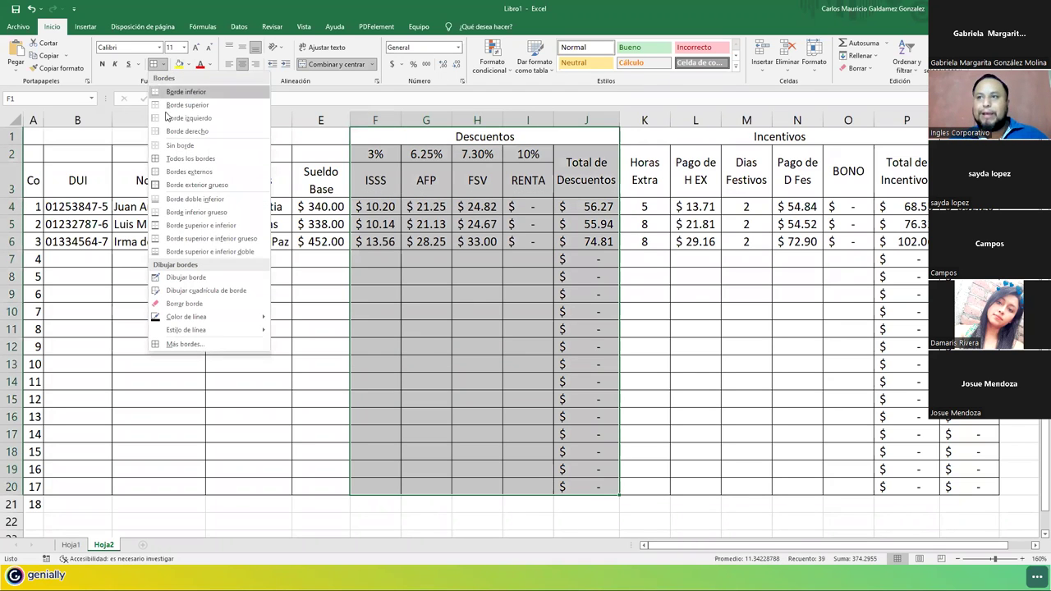
pyautogui.click(180, 185)
pyautogui.moveTo(680, 141); pyautogui.dragTo(713, 489)
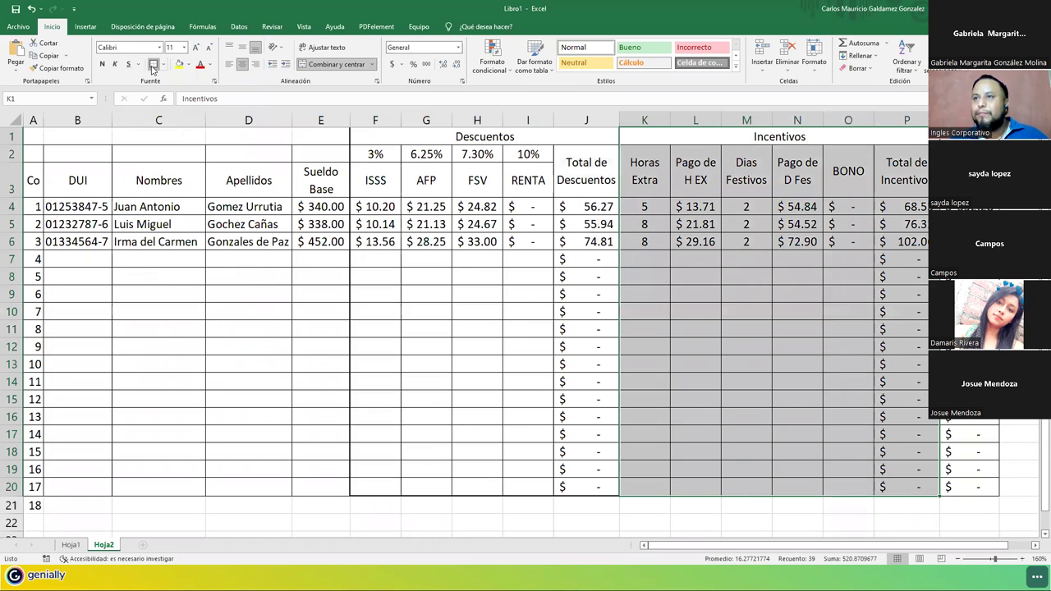
pyautogui.moveTo(969, 136); pyautogui.dragTo(969, 487)
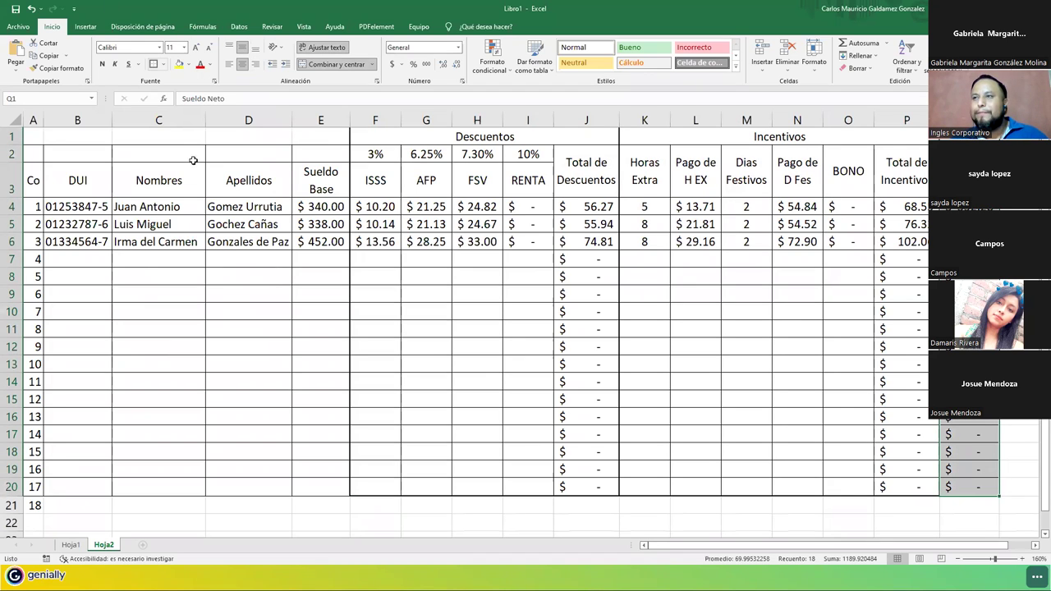
pyautogui.click(38, 174)
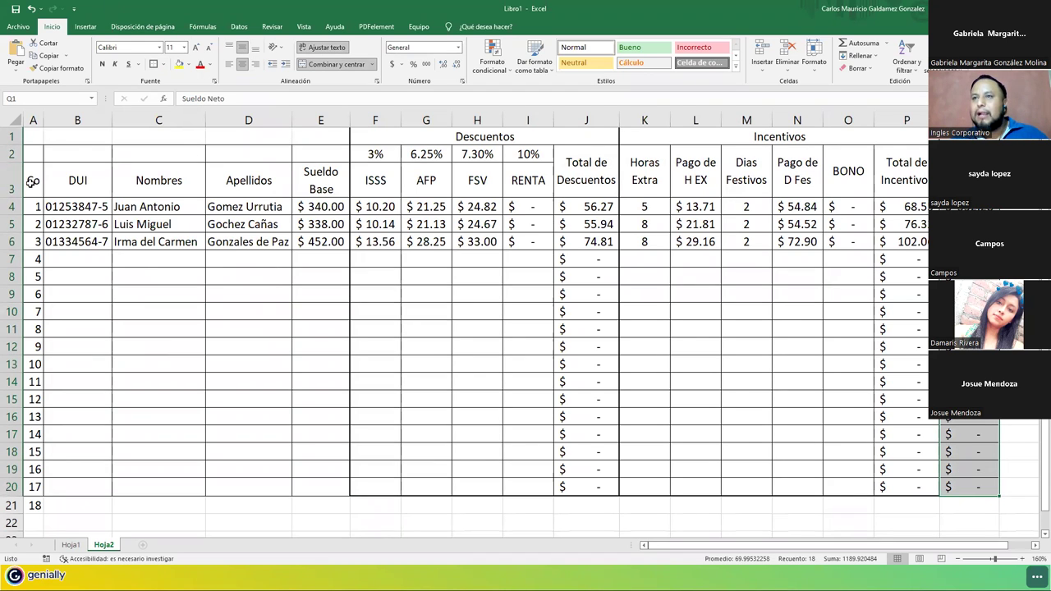
# Merge B2:E2 and type the heading 'Datos de Empleados'.
pyautogui.moveTo(68, 150); pyautogui.dragTo(300, 154)
pyautogui.click(316, 65)
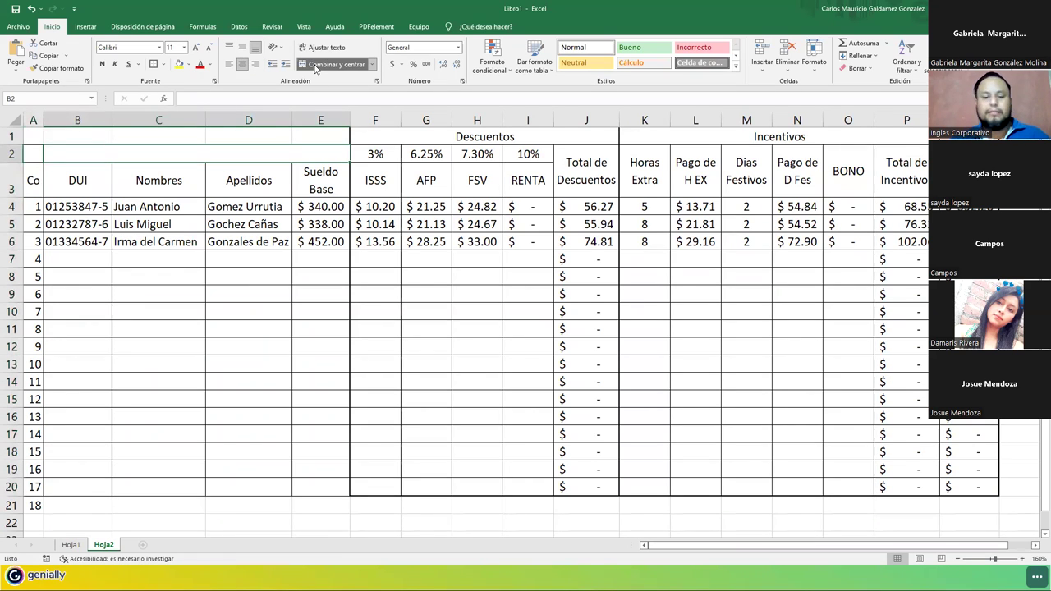
pyautogui.write('Datos de Em')
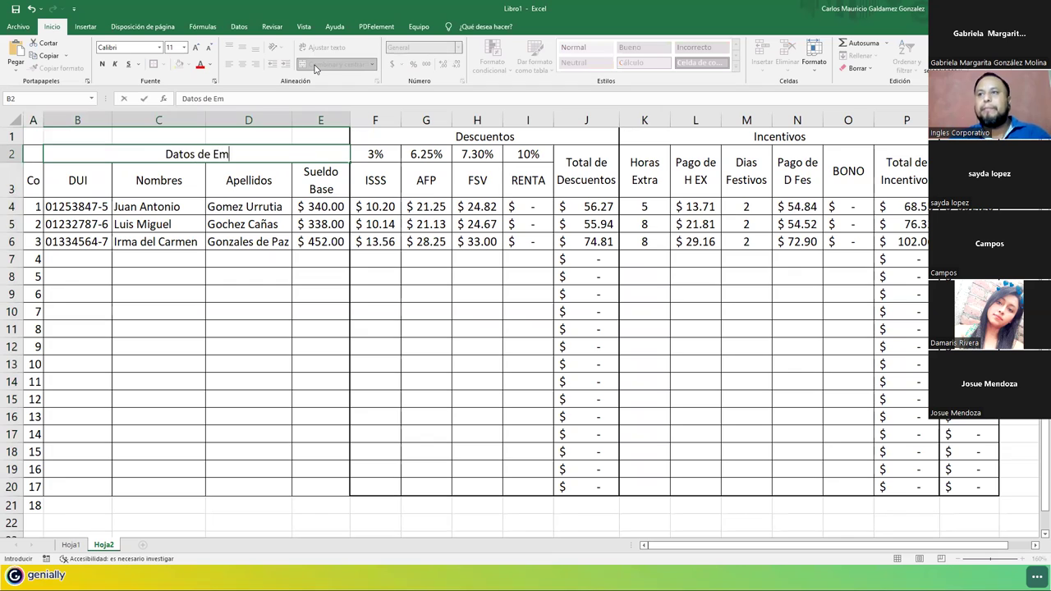
pyautogui.write('pleados')
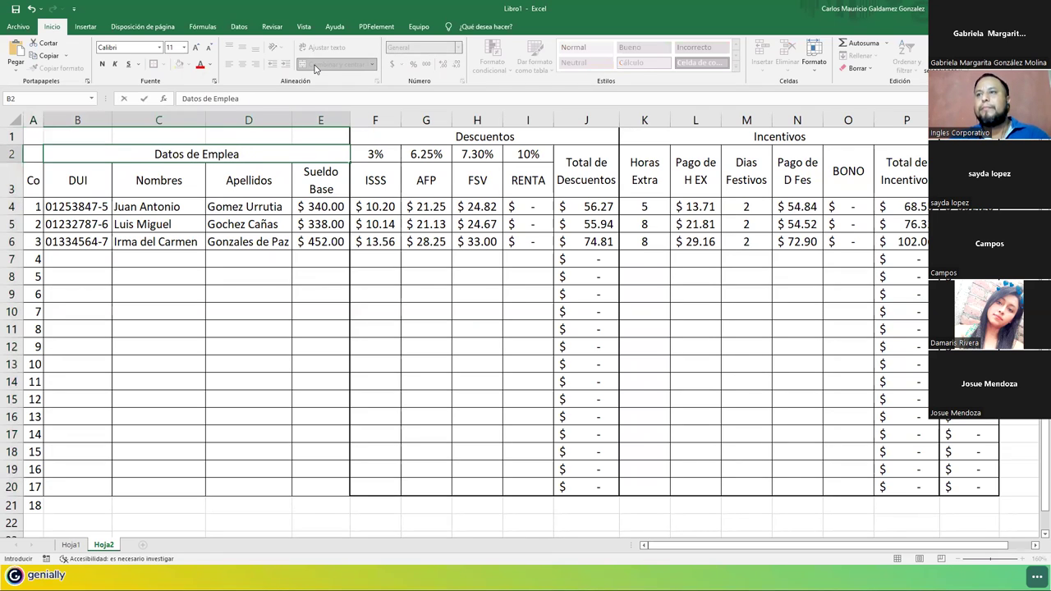
# Unmerge B2:E2 and merge and centre the 'Datos de Empleados' title across A2:E2.
pyautogui.press('Return')
pyautogui.click(33, 153)
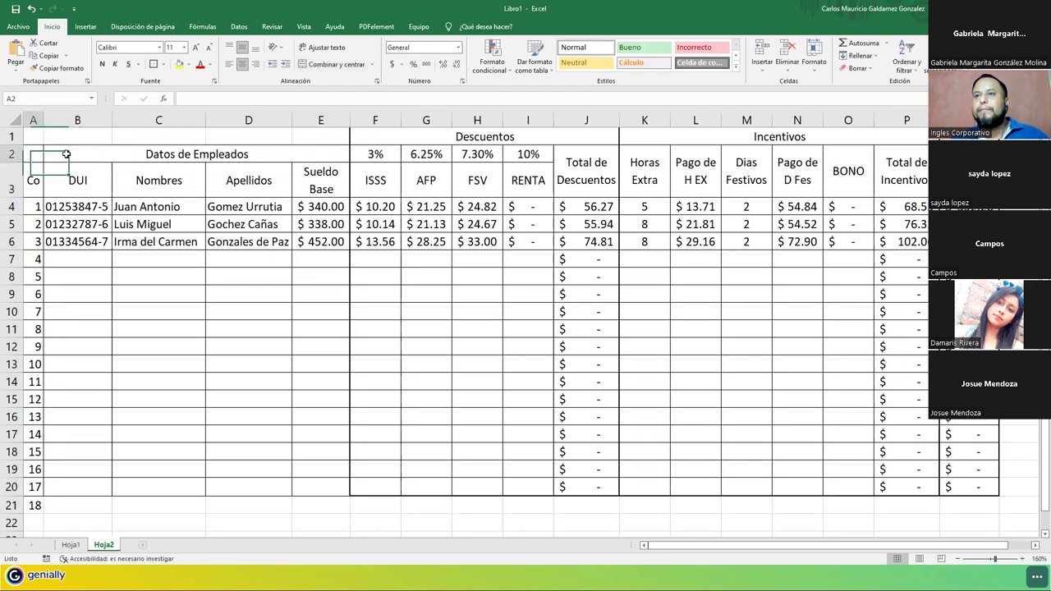
pyautogui.keyDown('shift'); pyautogui.click(246, 153); pyautogui.keyUp('shift')
pyautogui.click(337, 64)
pyautogui.click(336, 64)
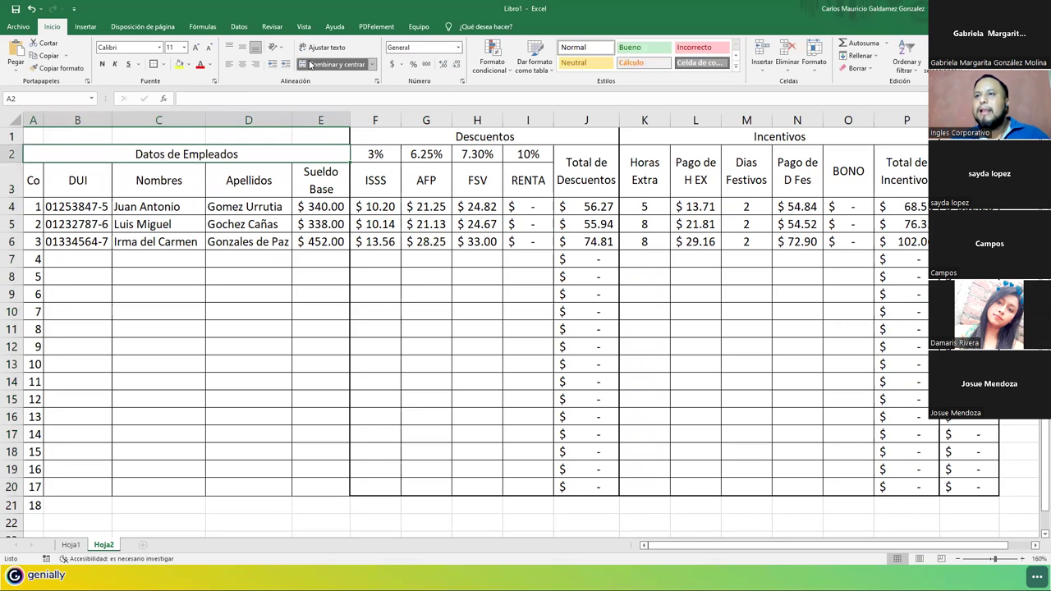
# Thick-border A2:E20 and copy row 20 (A20:Q20) down to add row 21.
pyautogui.moveTo(164, 156); pyautogui.dragTo(190, 487)
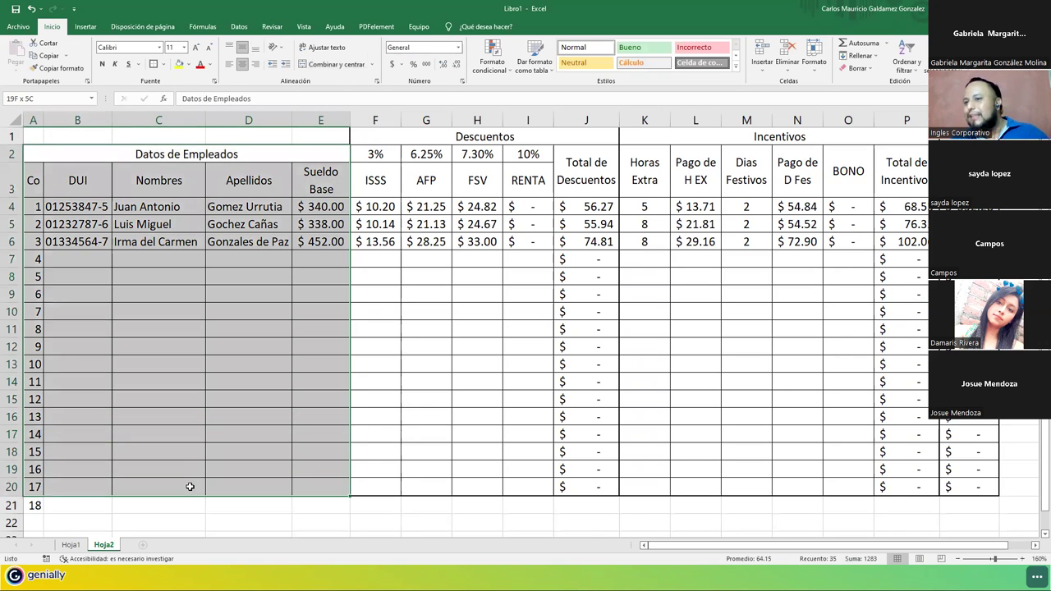
pyautogui.click(157, 66)
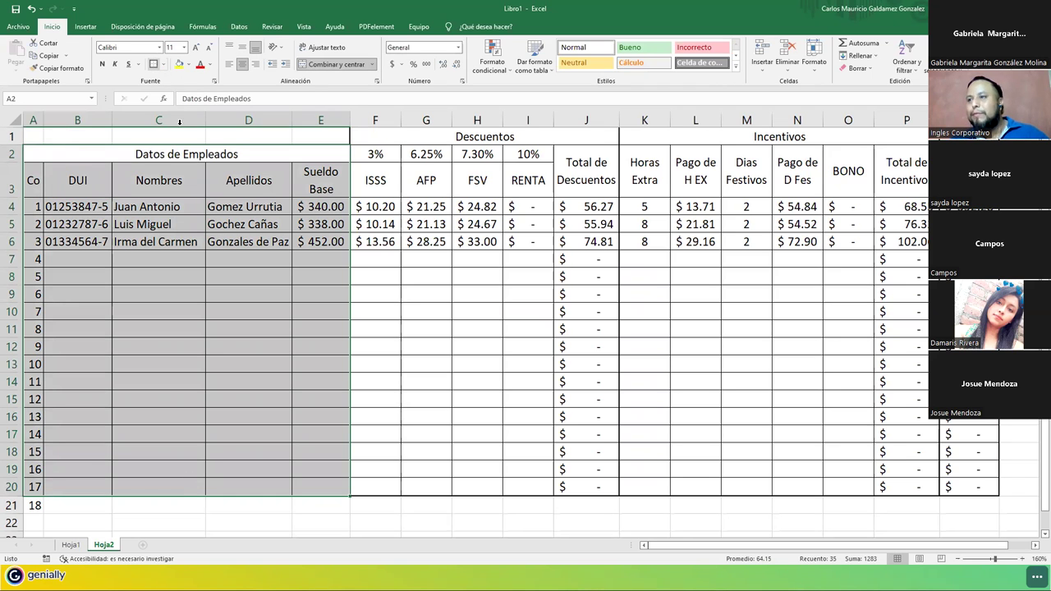
pyautogui.click(42, 490)
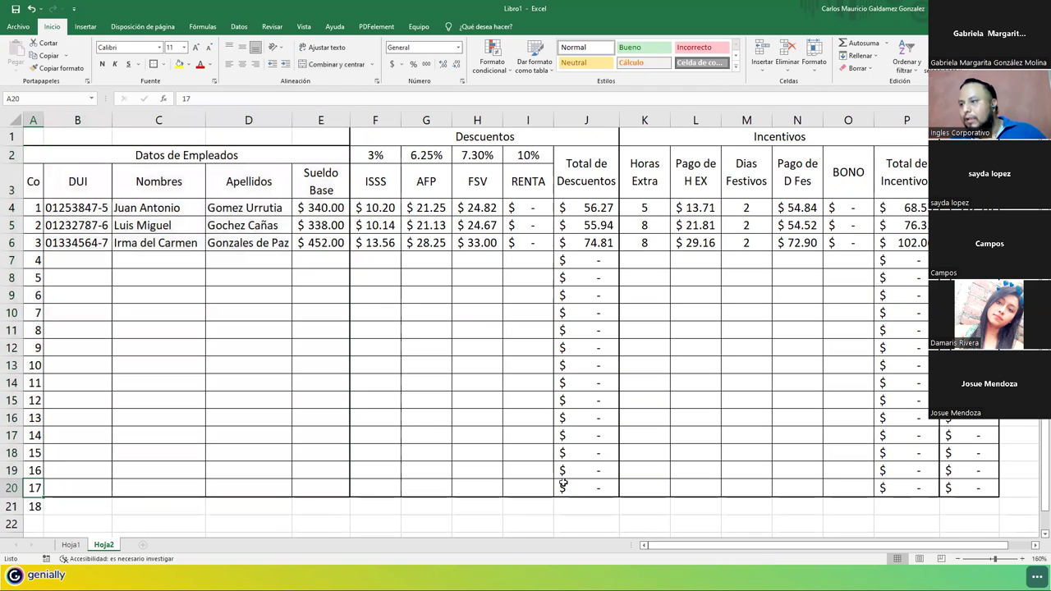
pyautogui.keyDown('shift'); pyautogui.click(965, 484); pyautogui.keyUp('shift')
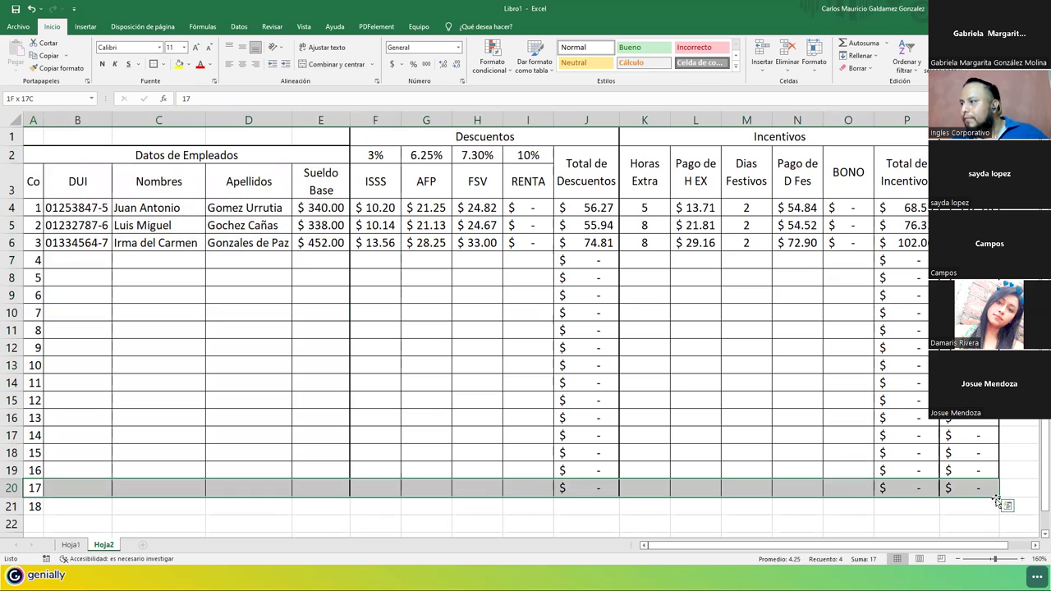
pyautogui.moveTo(998, 499); pyautogui.dragTo(998, 516)
pyautogui.click(746, 489)
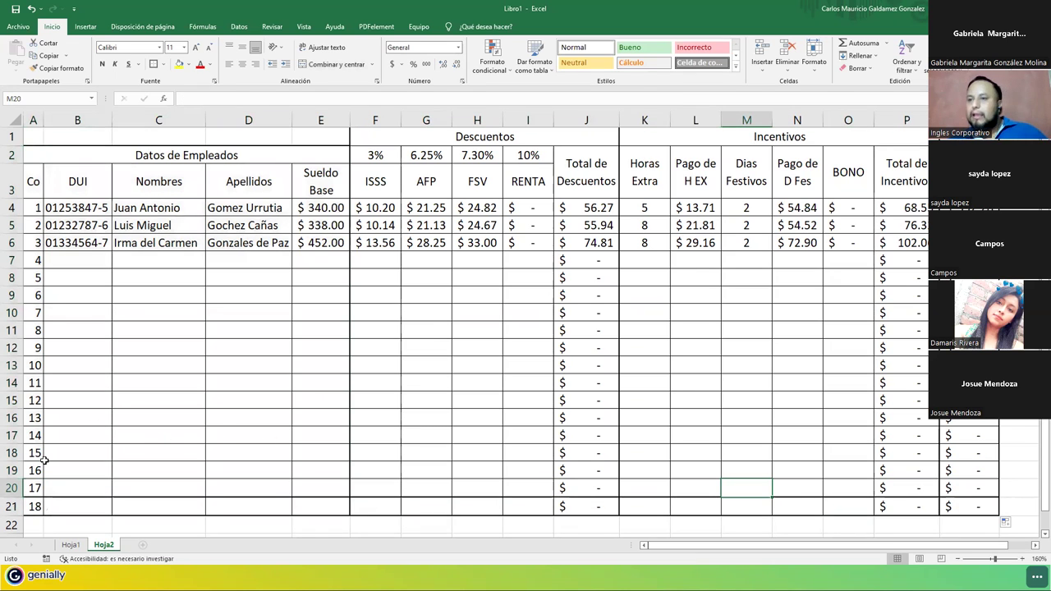
# Copy row 19's formatting down to row 21.
pyautogui.moveTo(78, 462); pyautogui.dragTo(145, 468)
pyautogui.moveTo(79, 473); pyautogui.dragTo(995, 509)
pyautogui.click(806, 473)
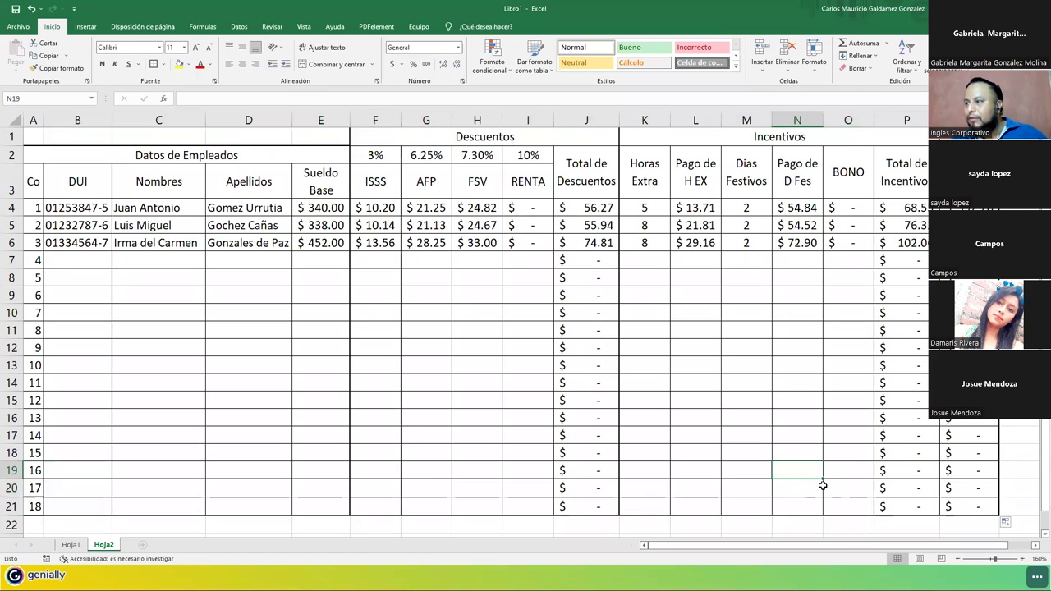
# Reselect the employee, Descuentos, Incentivos and Sueldo Neto blocks through row 21 to frame them.
pyautogui.moveTo(206, 156); pyautogui.dragTo(944, 497)
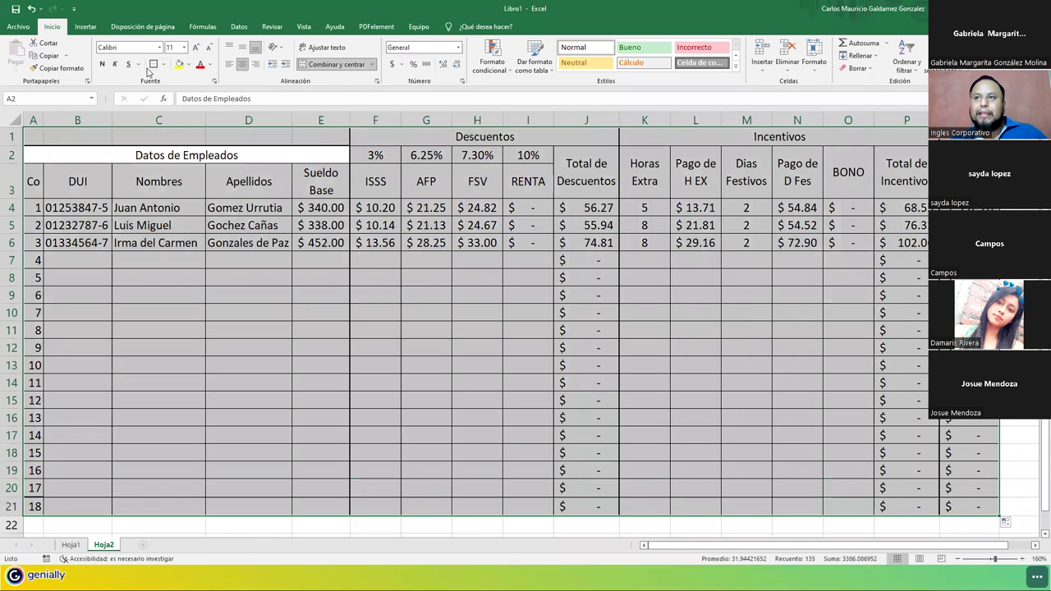
pyautogui.moveTo(161, 156); pyautogui.dragTo(188, 507)
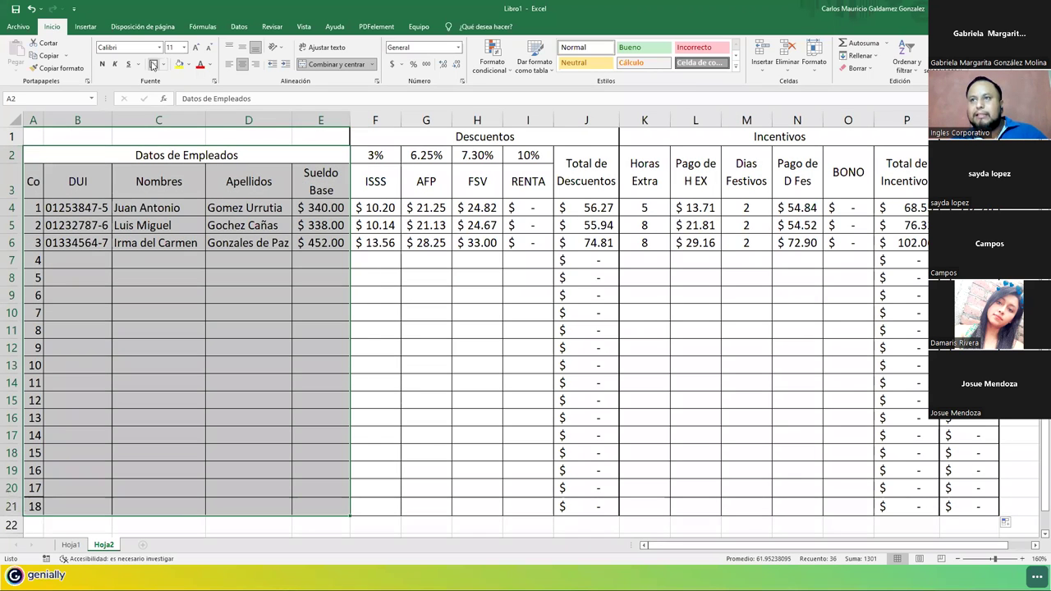
pyautogui.moveTo(419, 137); pyautogui.dragTo(481, 506)
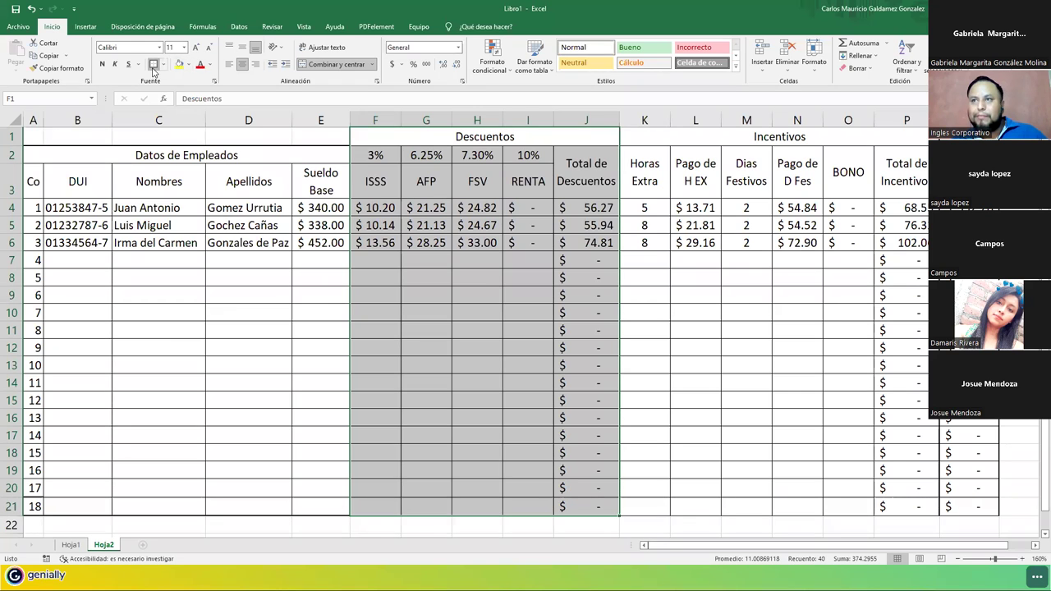
pyautogui.moveTo(699, 136); pyautogui.dragTo(763, 504)
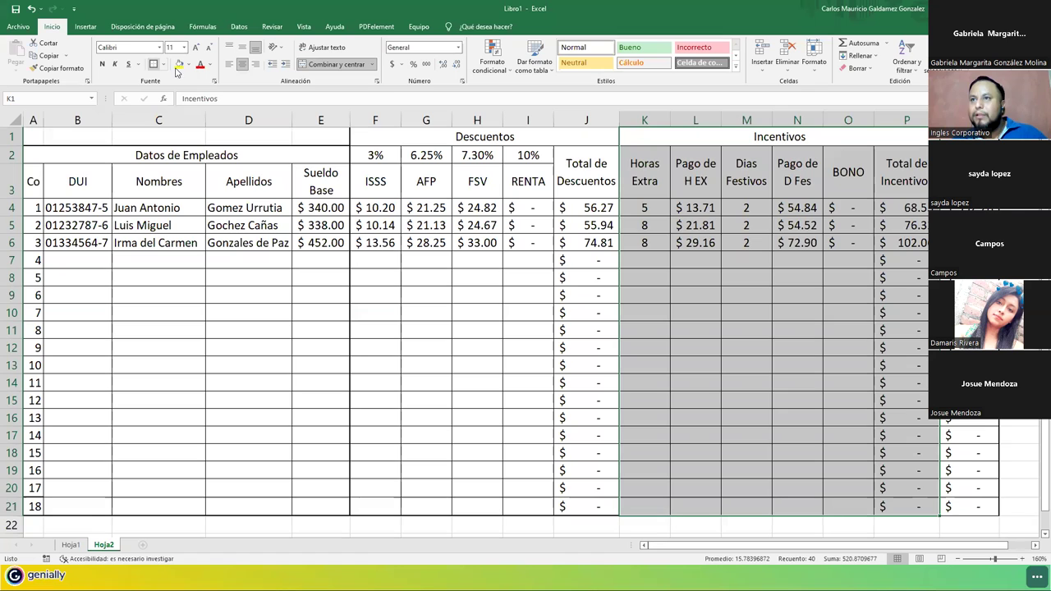
pyautogui.click(965, 152)
pyautogui.moveTo(965, 152); pyautogui.dragTo(968, 507)
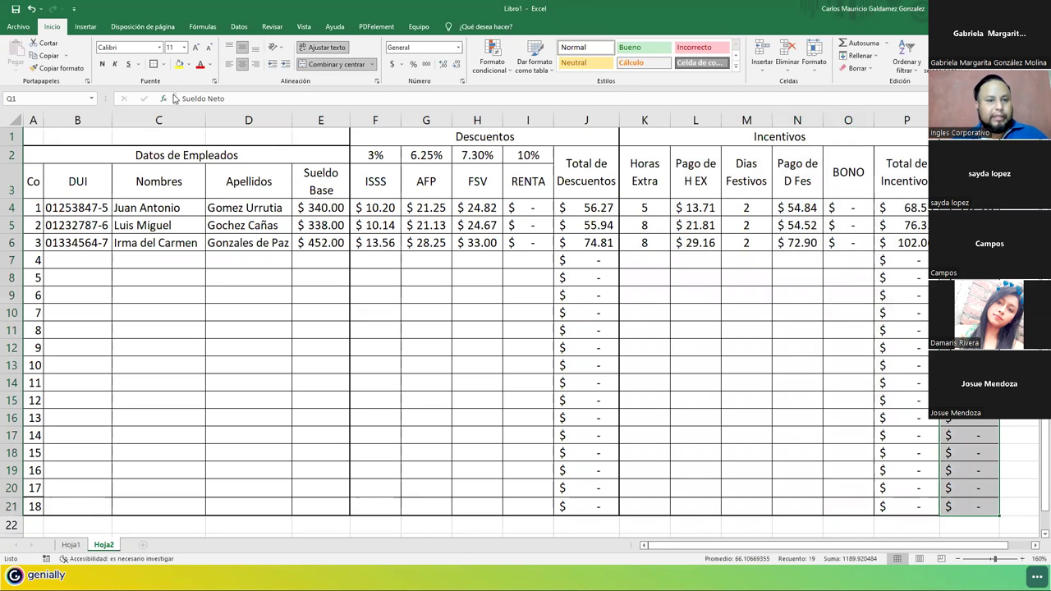
pyautogui.click(397, 250)
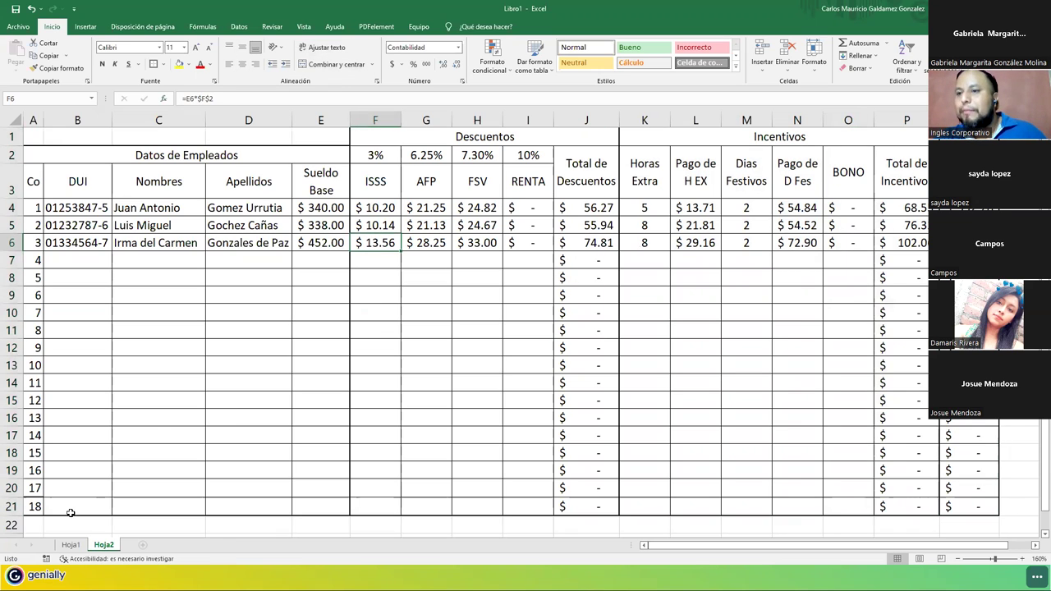
pyautogui.click(78, 547)
# Delete the Hoja1 sheet, confirming the permanent deletion.
pyautogui.rightClick(79, 548)
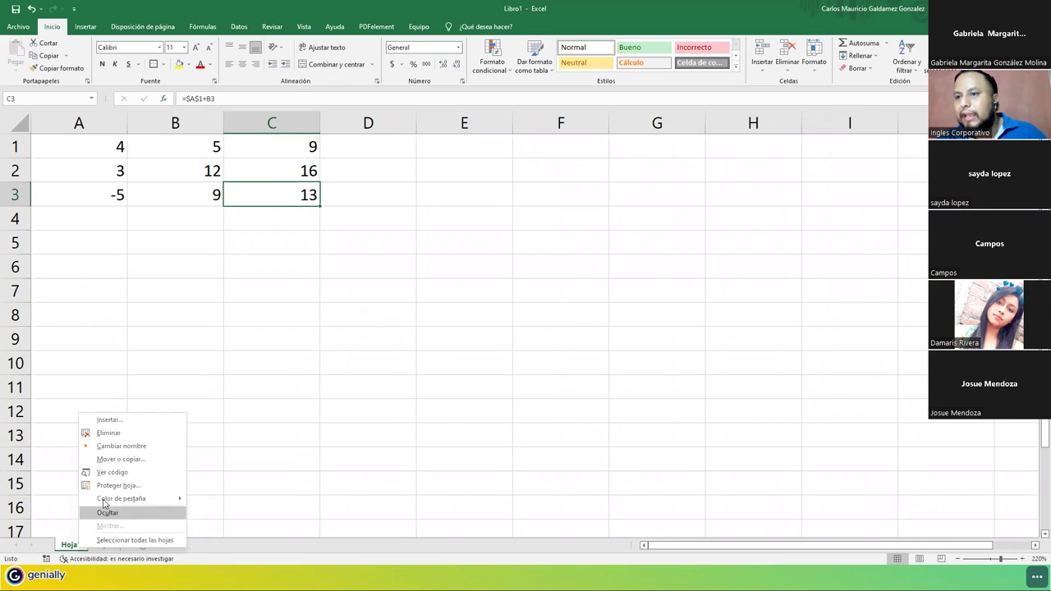
pyautogui.click(108, 433)
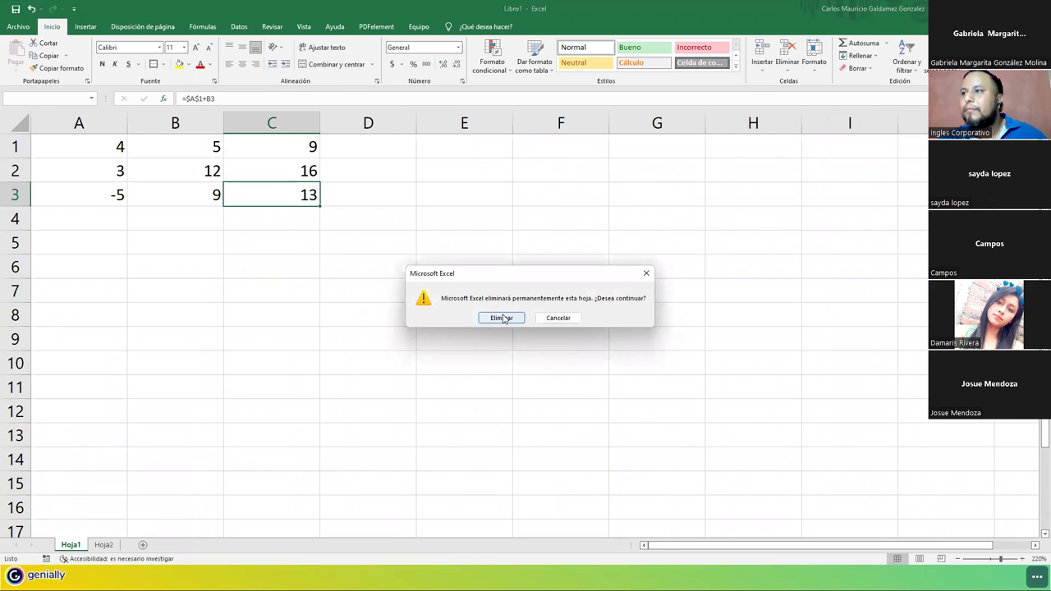
pyautogui.click(501, 317)
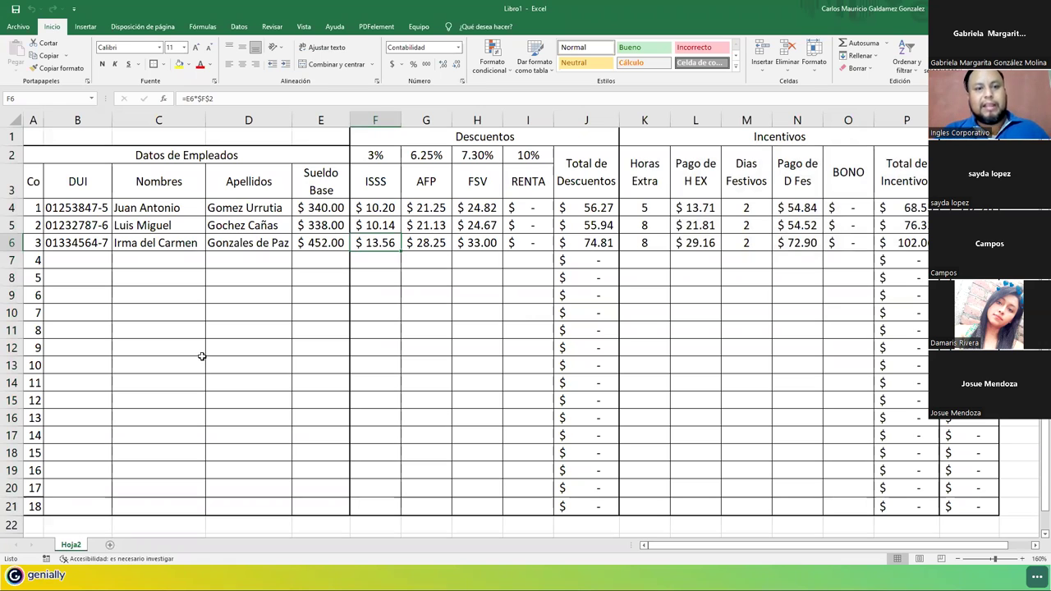
# Save the workbook to the Desktop as 'Sesion 4-- Ejercicio- Tutor'.
pyautogui.click(18, 26)
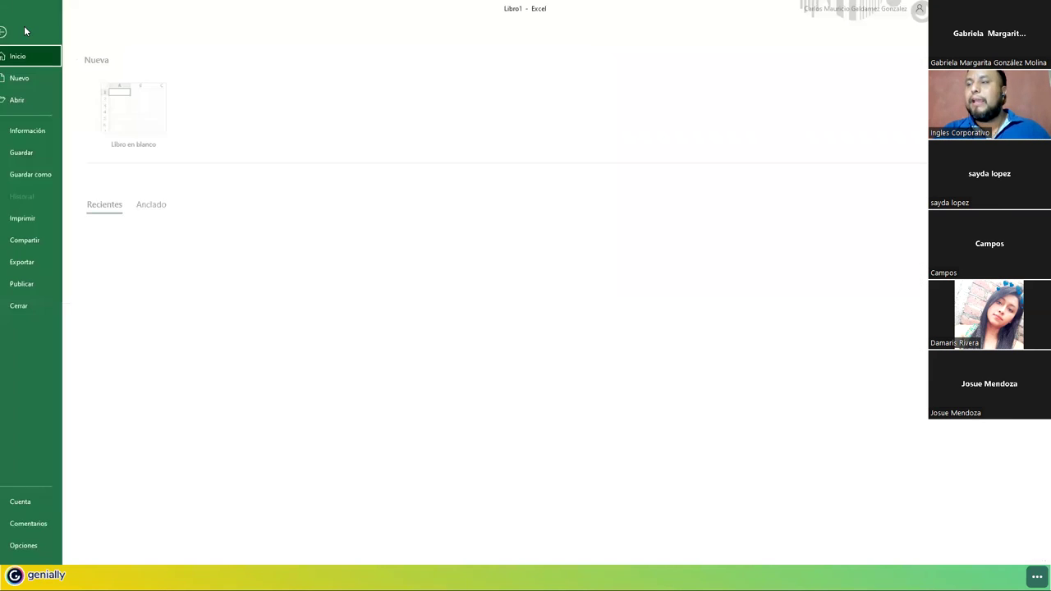
pyautogui.click(46, 174)
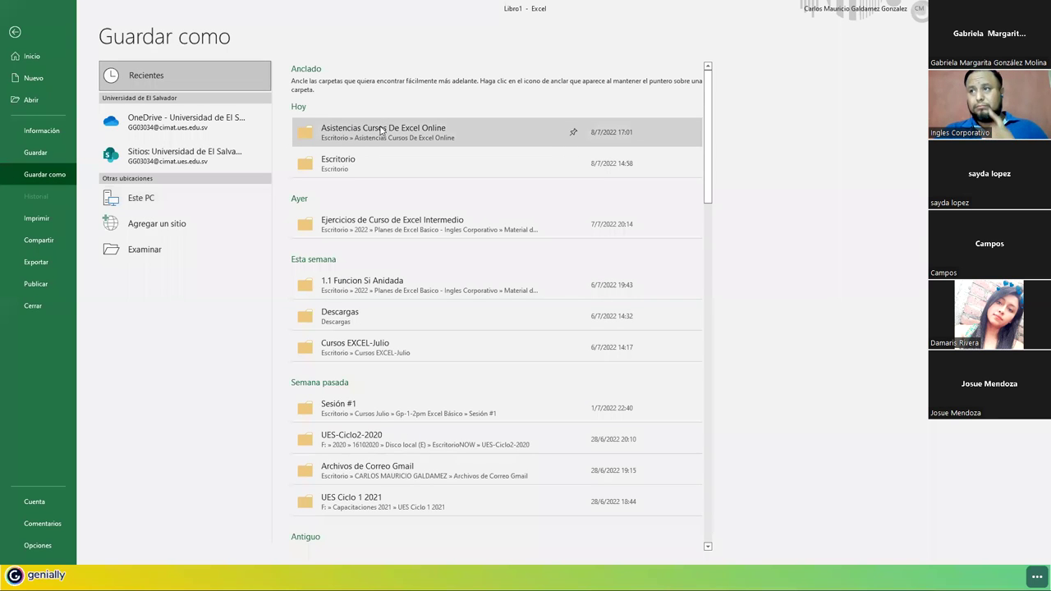
pyautogui.click(122, 250)
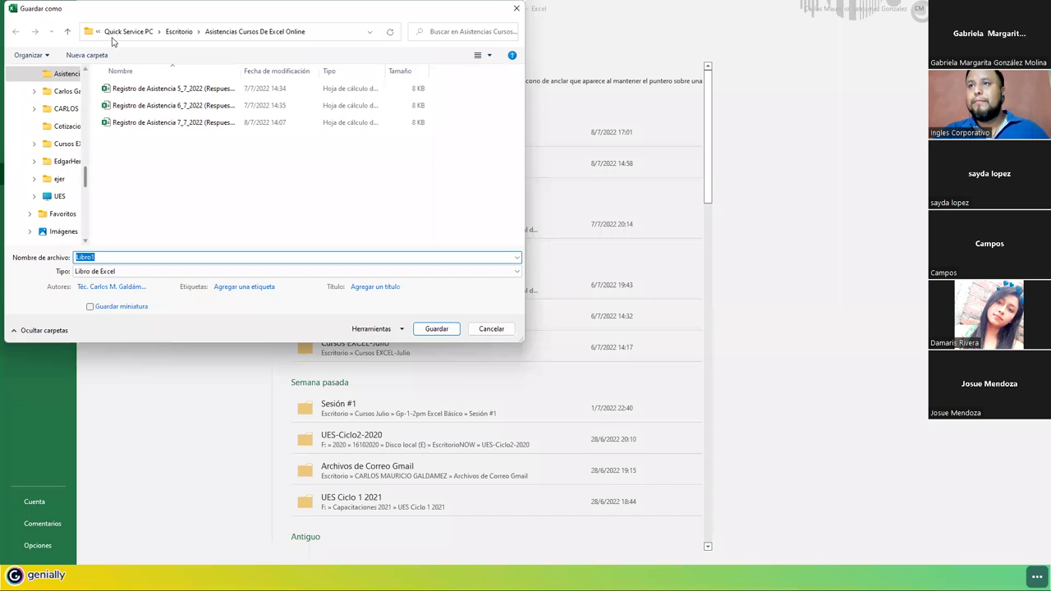
pyautogui.click(177, 32)
pyautogui.click(128, 257)
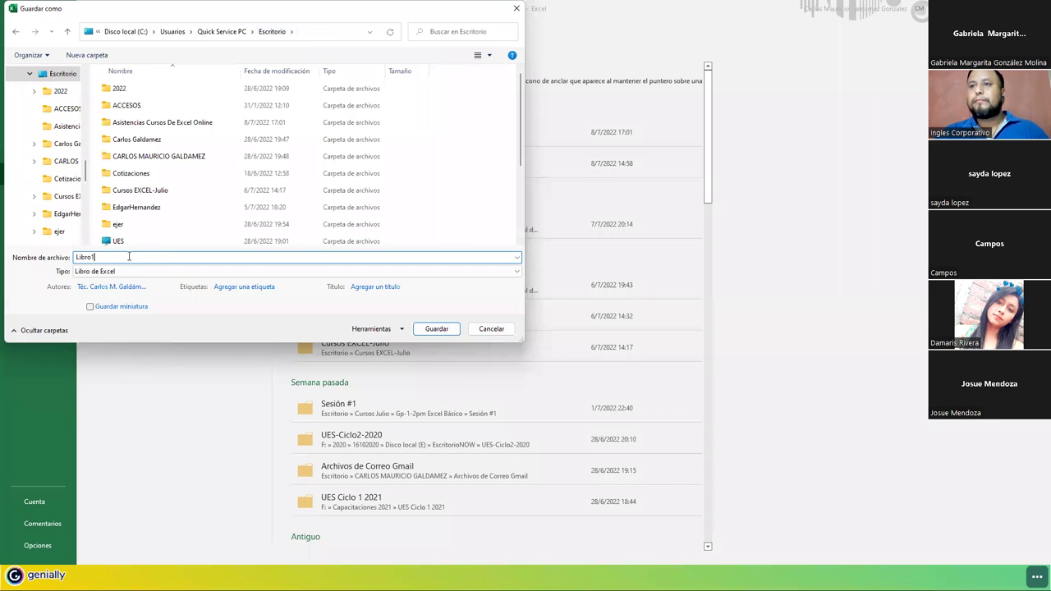
pyautogui.write('Sesion ')
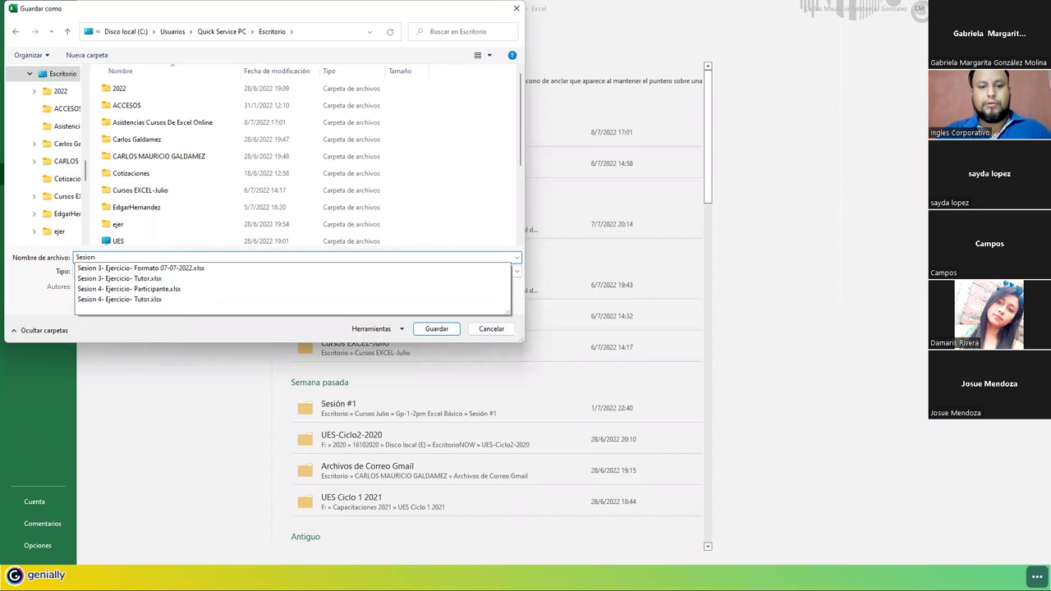
pyautogui.write('4')
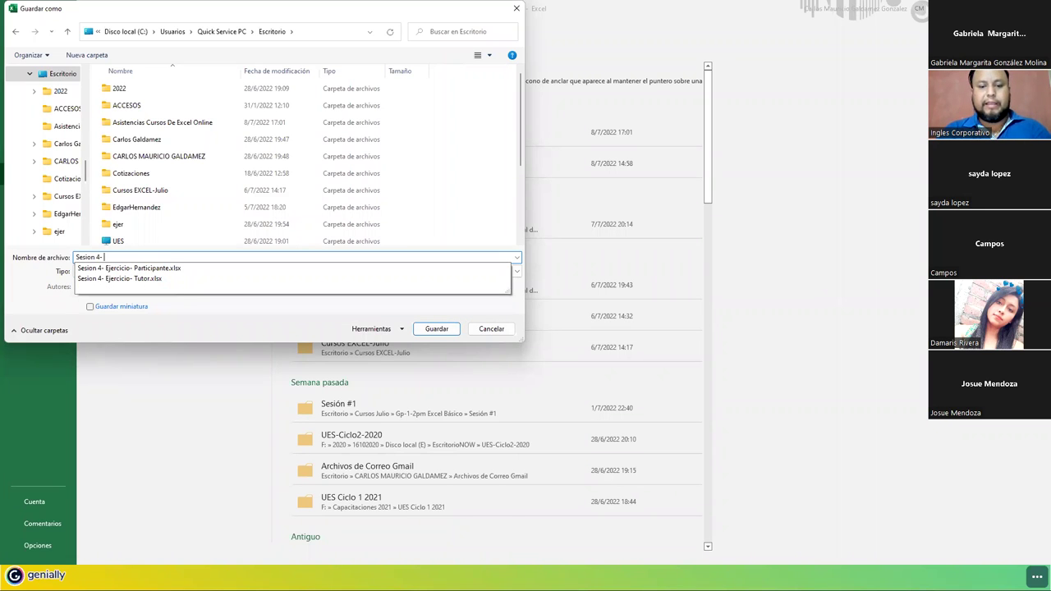
pyautogui.write('- Ejercicio- ')
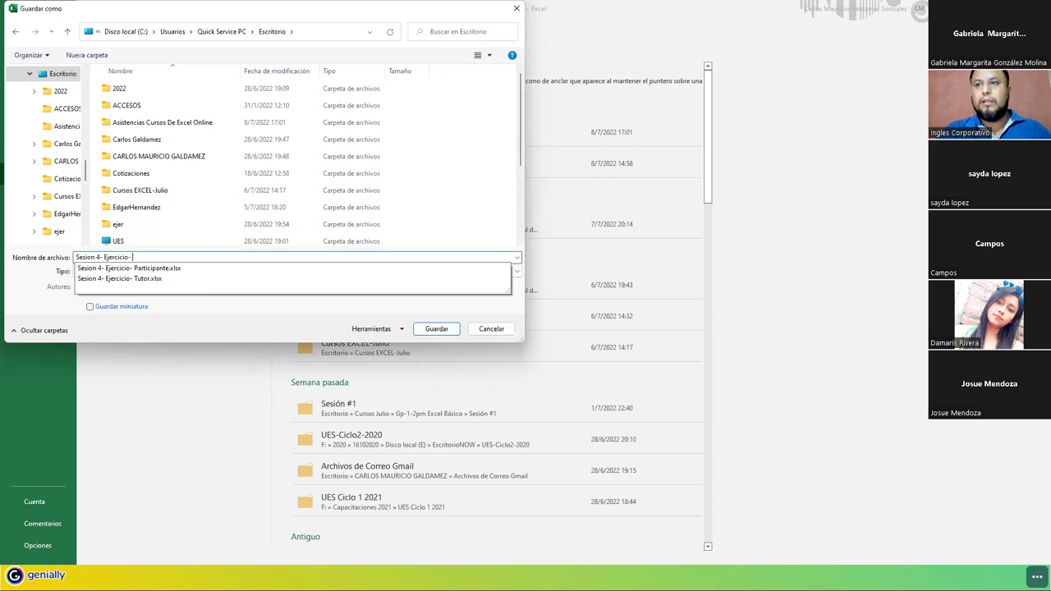
pyautogui.write('Tutor')
pyautogui.press('Return')
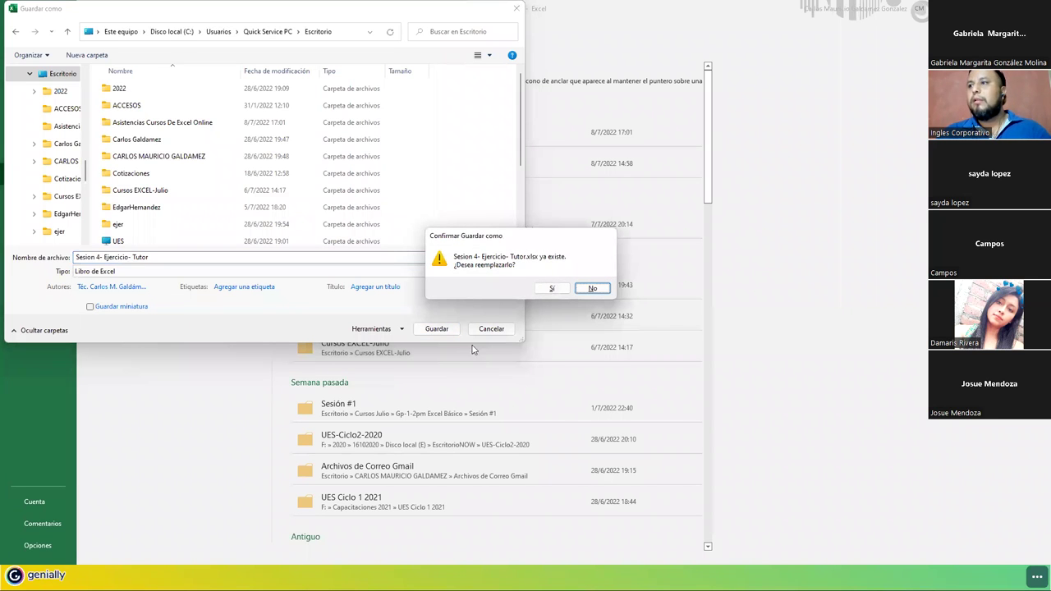
pyautogui.click(579, 290)
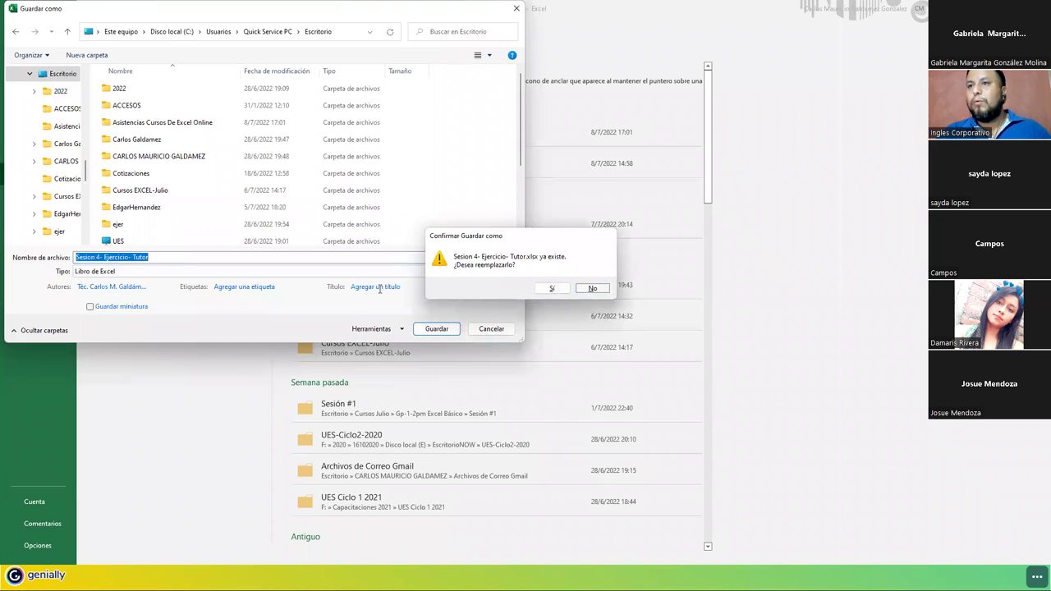
pyautogui.click(101, 257)
pyautogui.hotkey('shift', 'Right')
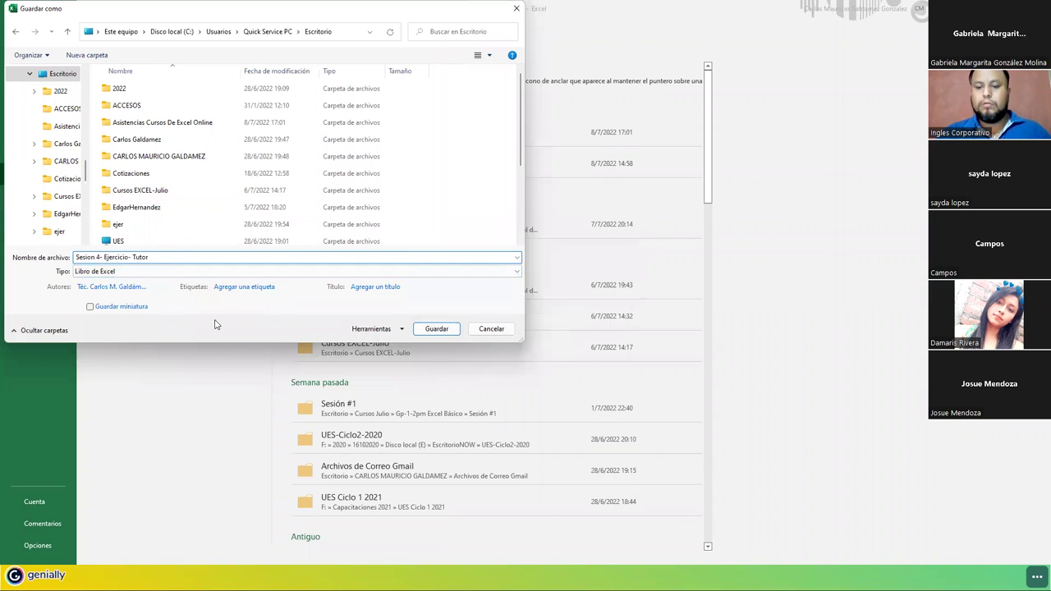
pyautogui.write('-')
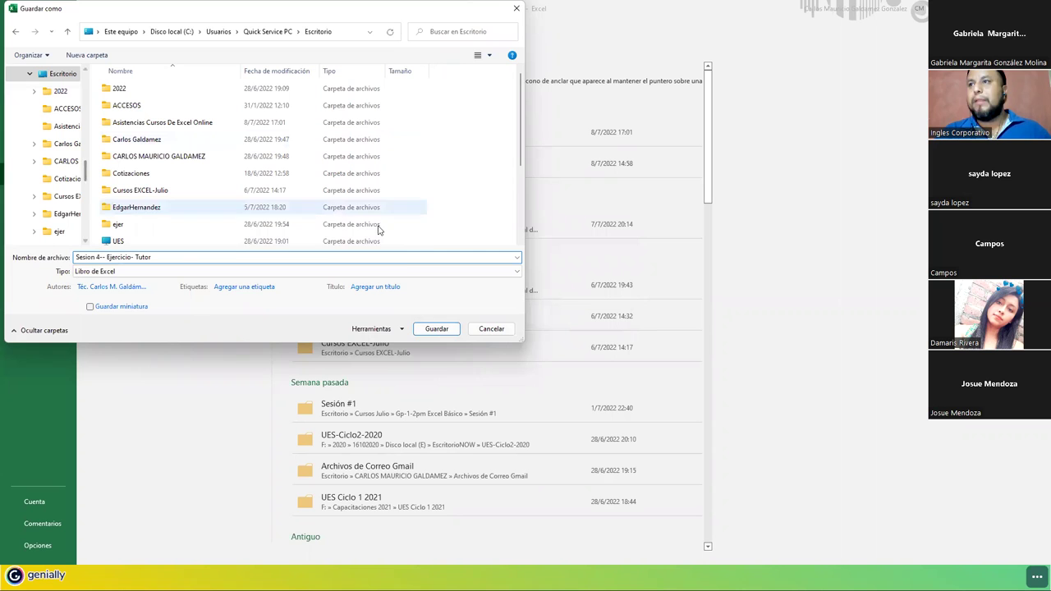
pyautogui.click(436, 329)
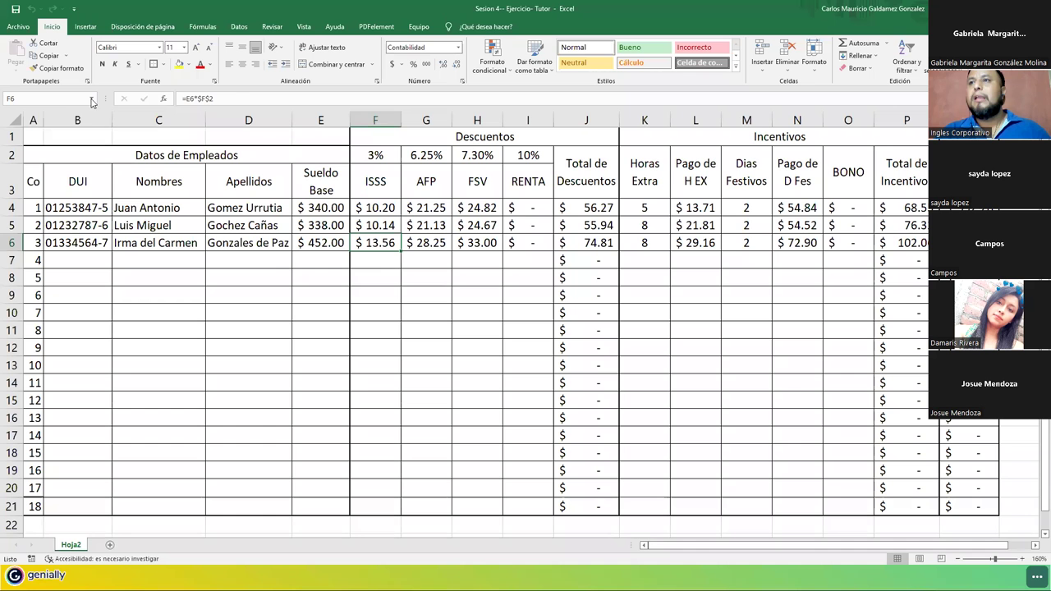
# Save it again on the Desktop as 'Sesion 4-- Ejercicio- Participante' and leave Excel.
pyautogui.click(17, 27)
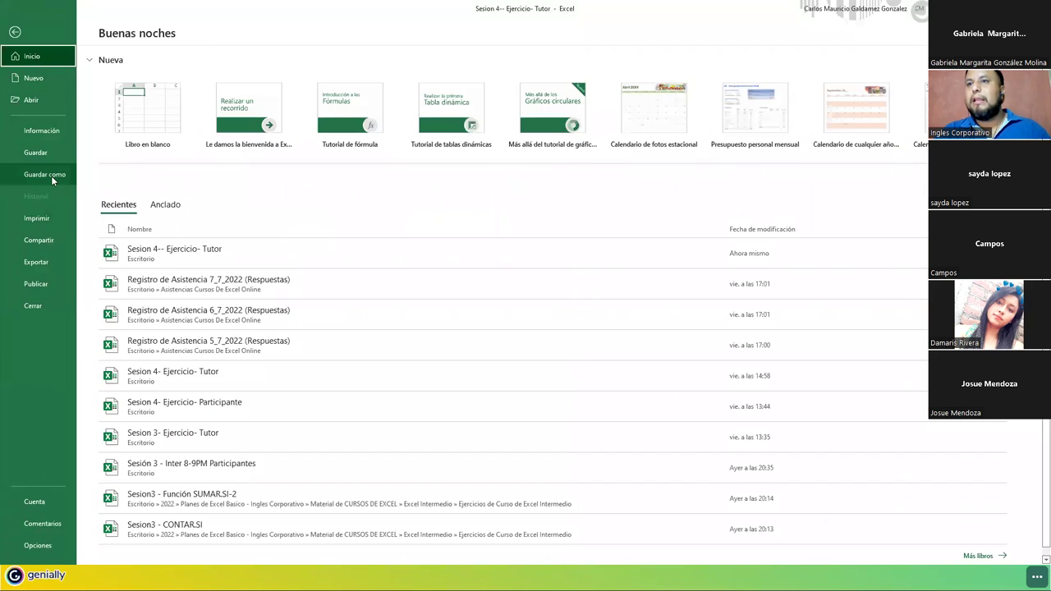
pyautogui.click(51, 176)
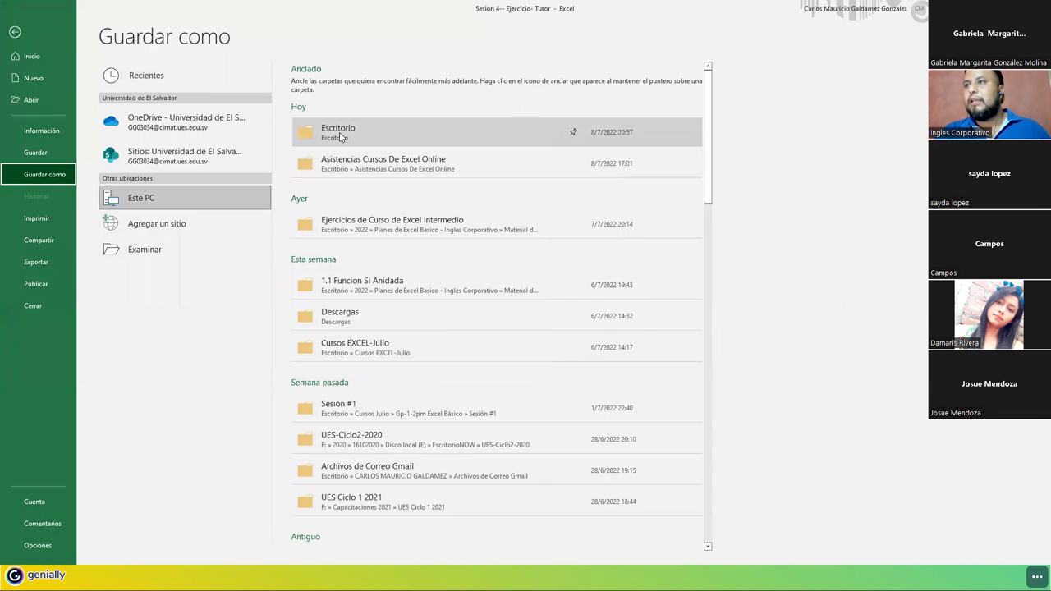
pyautogui.click(341, 137)
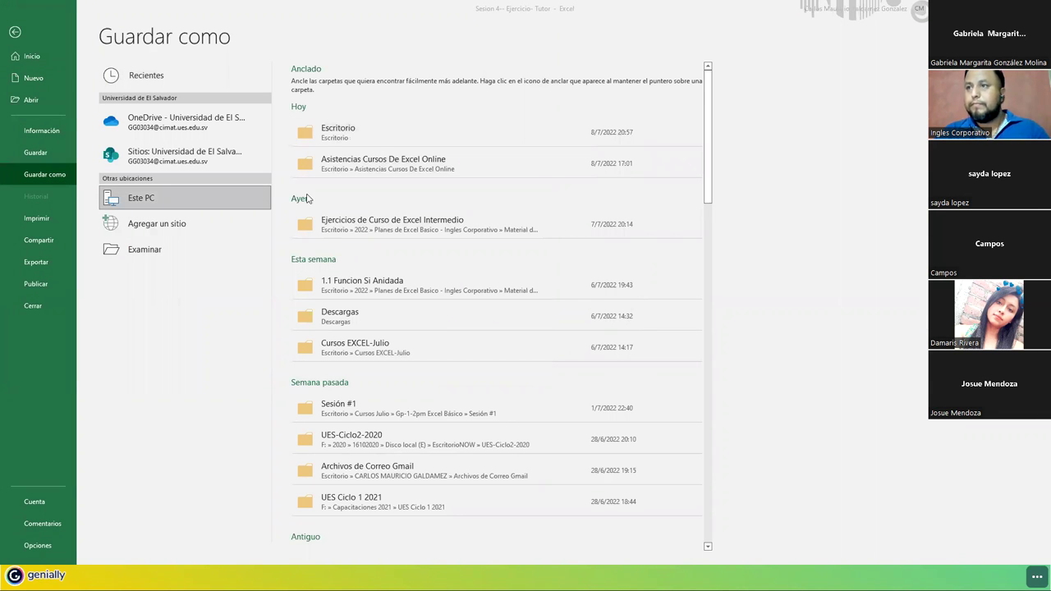
pyautogui.click(164, 257)
pyautogui.press('BackSpace')
pyautogui.press('BackSpace')
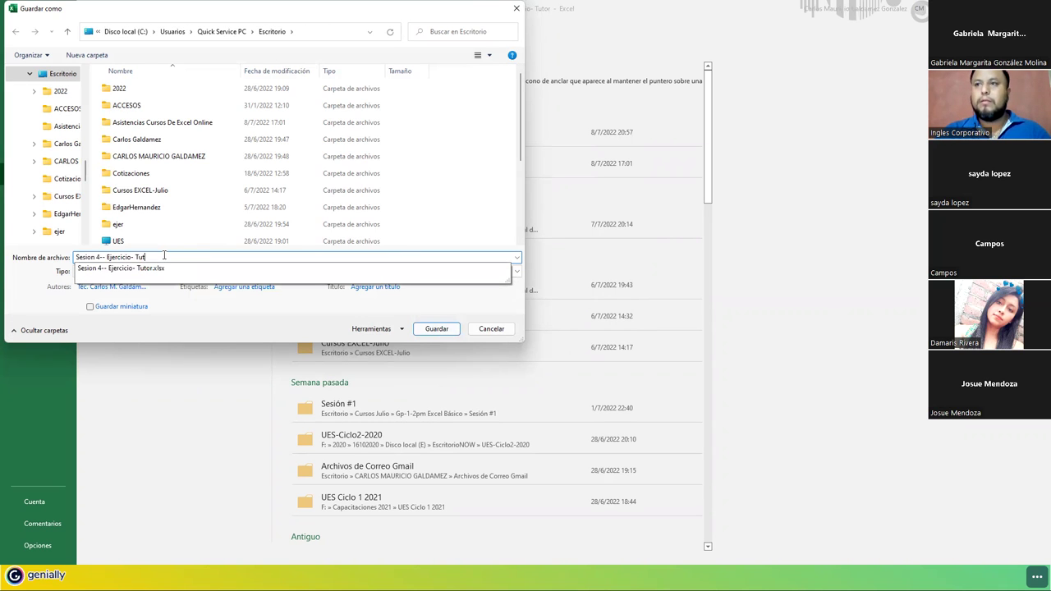
pyautogui.write('Participante')
pyautogui.press('Return')
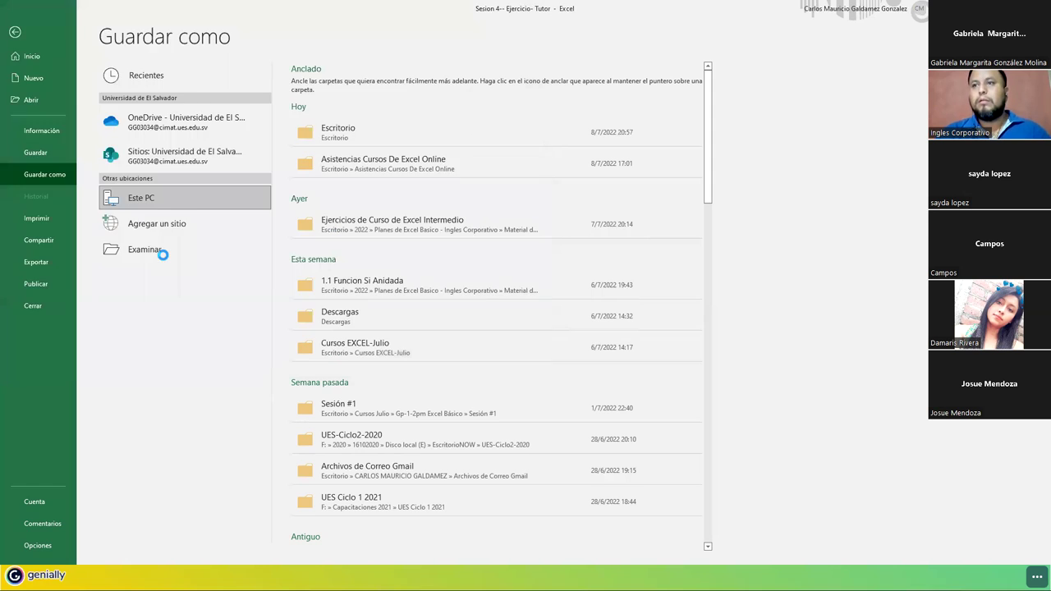
pyautogui.hotkey('alt', 'F4')
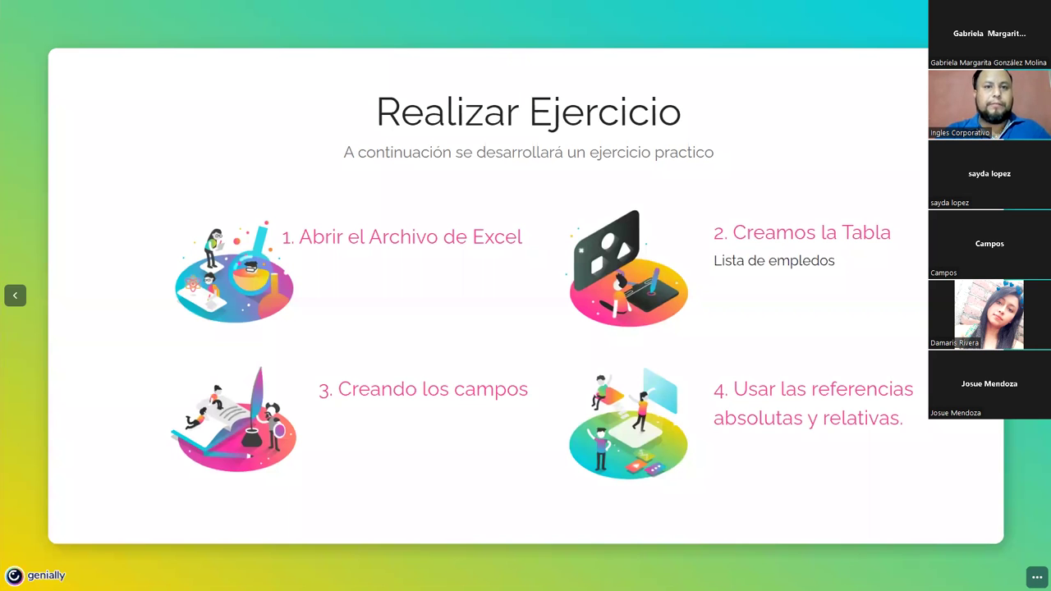